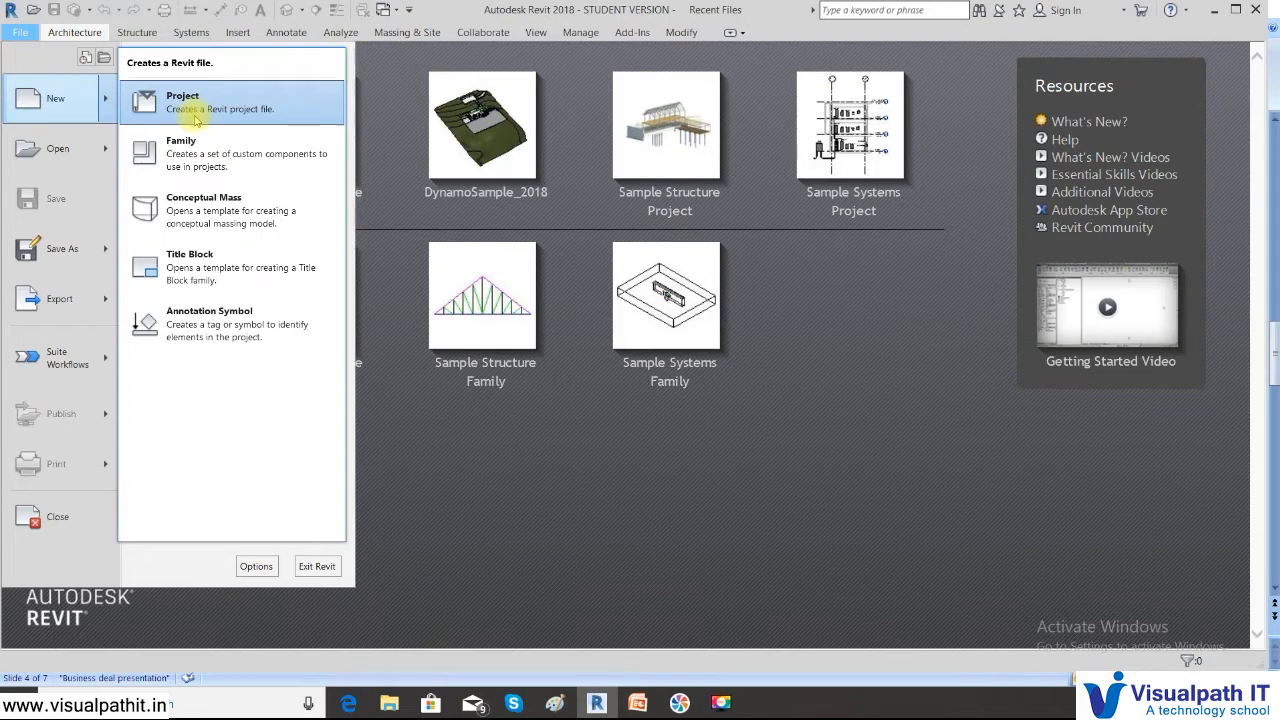
Step: Create a new project based on the Architectural Template
{"action": "left_click", "coordinate": [423, 514]}
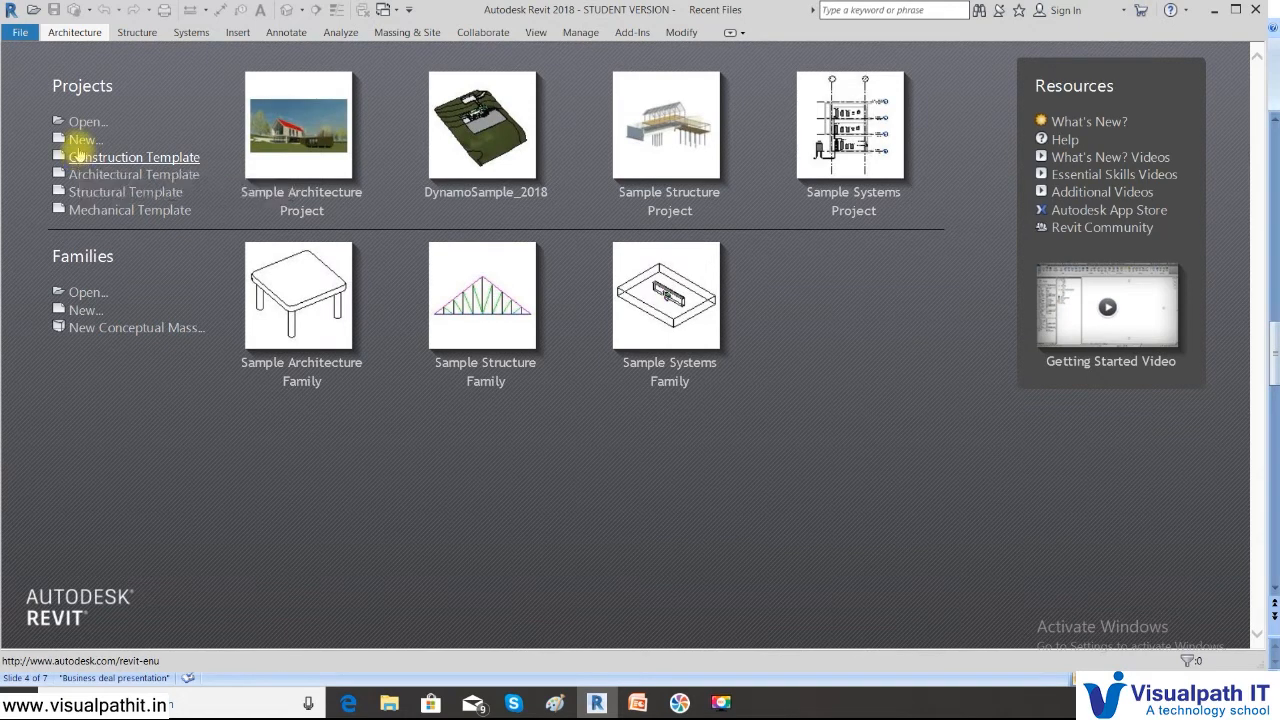
{"action": "left_click", "coordinate": [84, 140]}
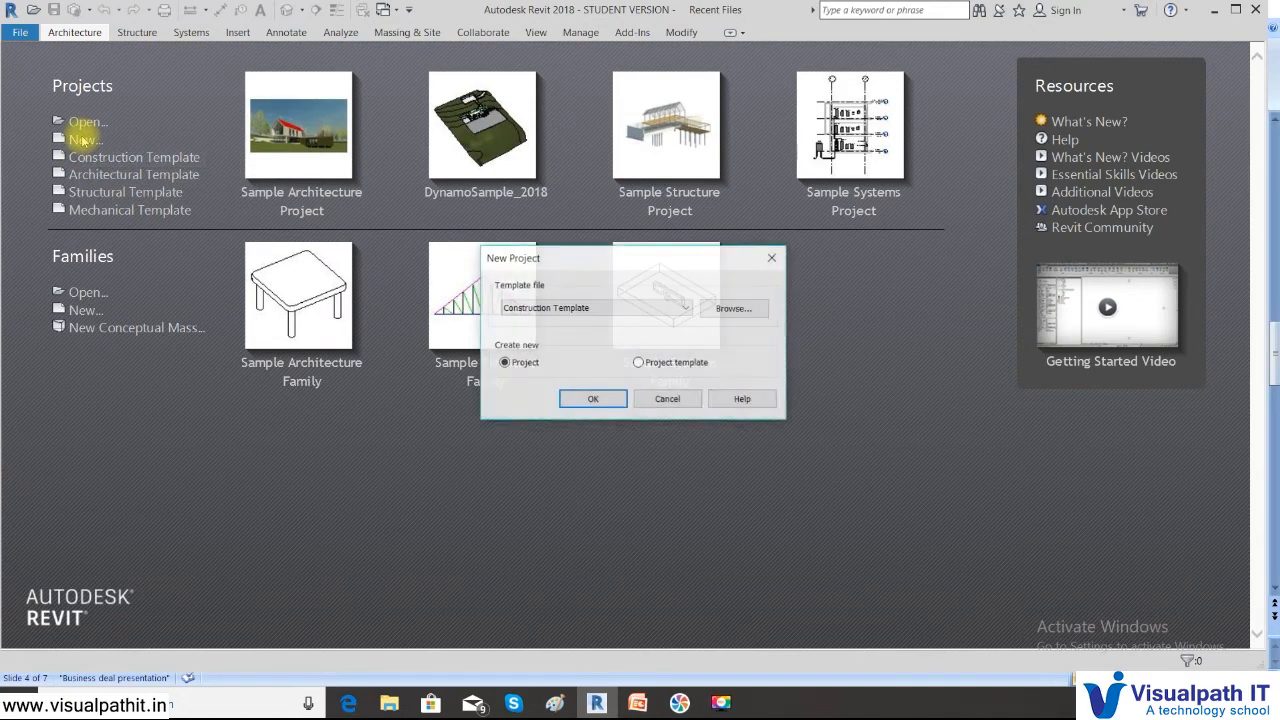
{"action": "left_click", "coordinate": [686, 310]}
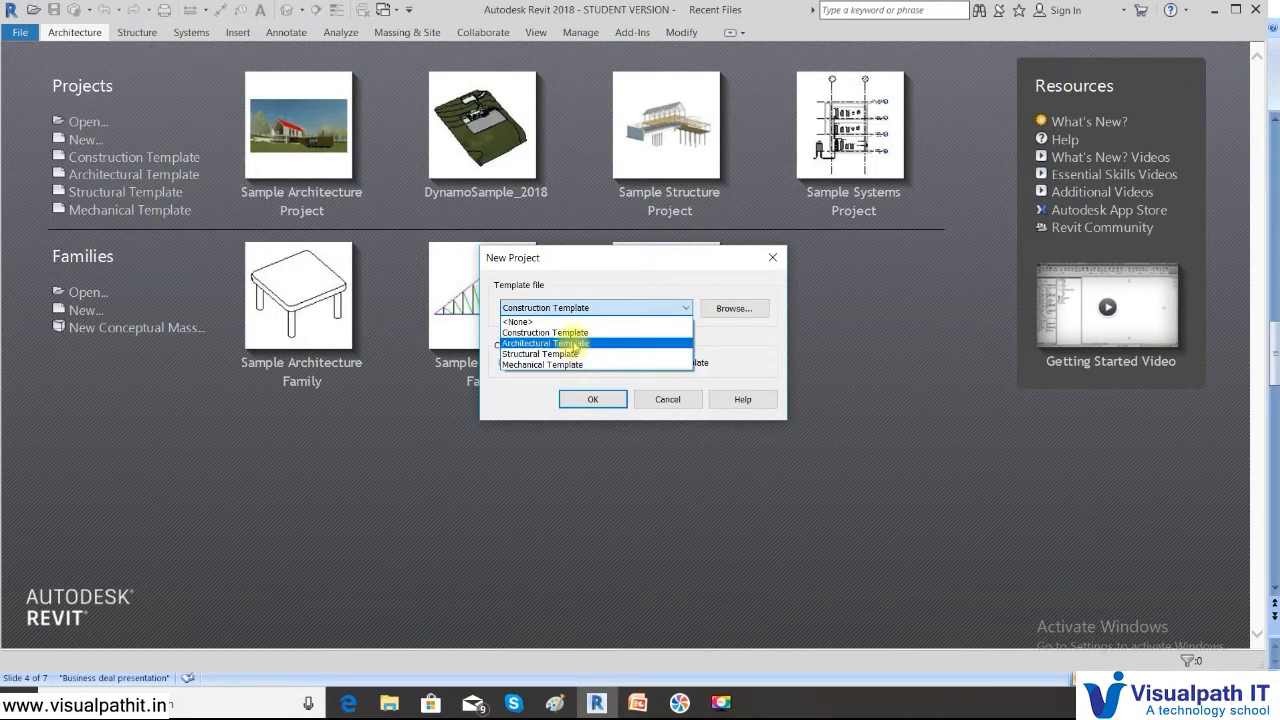
{"action": "left_click", "coordinate": [575, 343]}
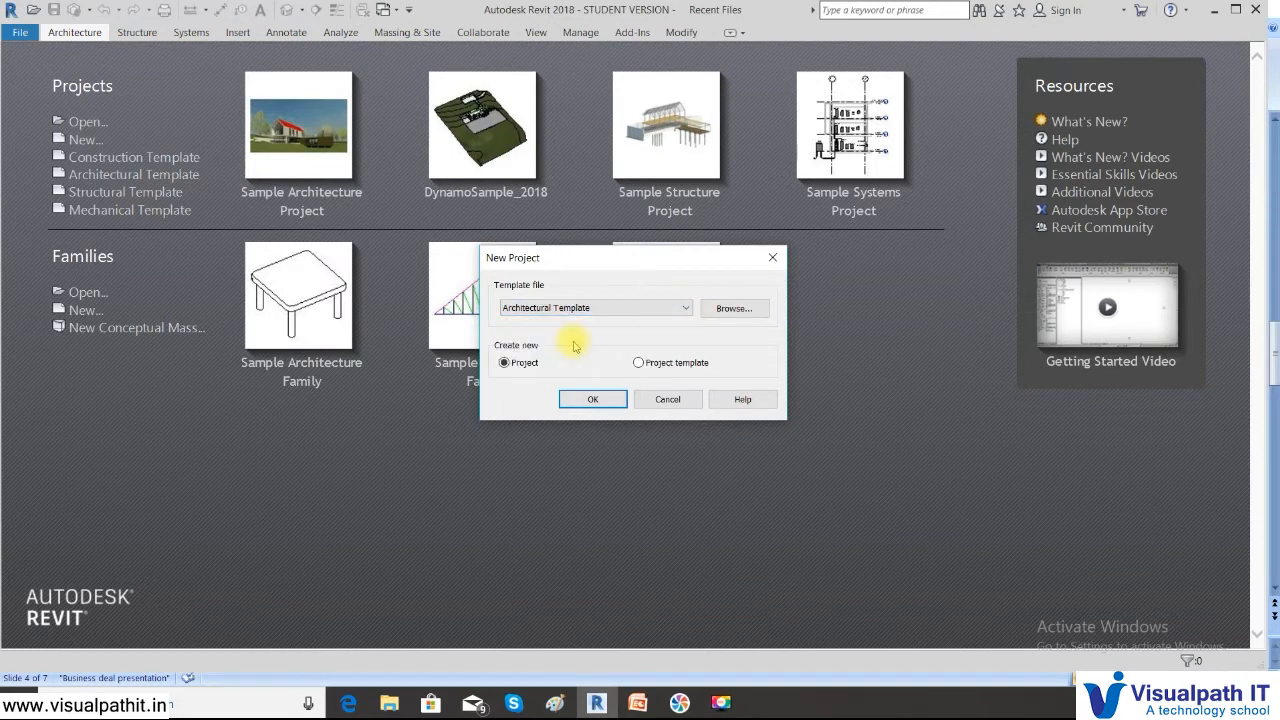
{"action": "left_click", "coordinate": [595, 402]}
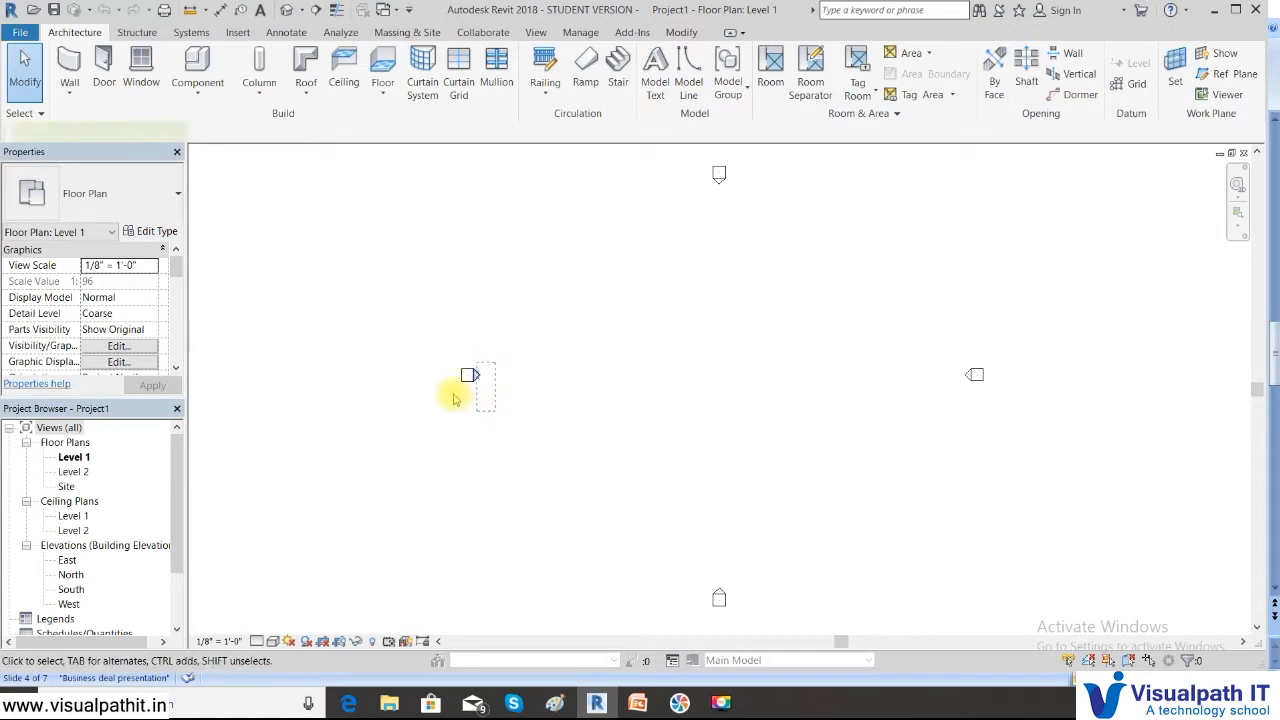
Step: Move the west and east elevation markers outward to widen the drawing area in the Level 1 floor plan
{"action": "mouse_move", "coordinate": [449, 354]}
{"action": "left_mouse_down"}
{"action": "mouse_move", "coordinate": [486, 400]}
{"action": "mouse_move", "coordinate": [437, 374]}
{"action": "mouse_move", "coordinate": [341, 375]}
{"action": "left_mouse_up"}
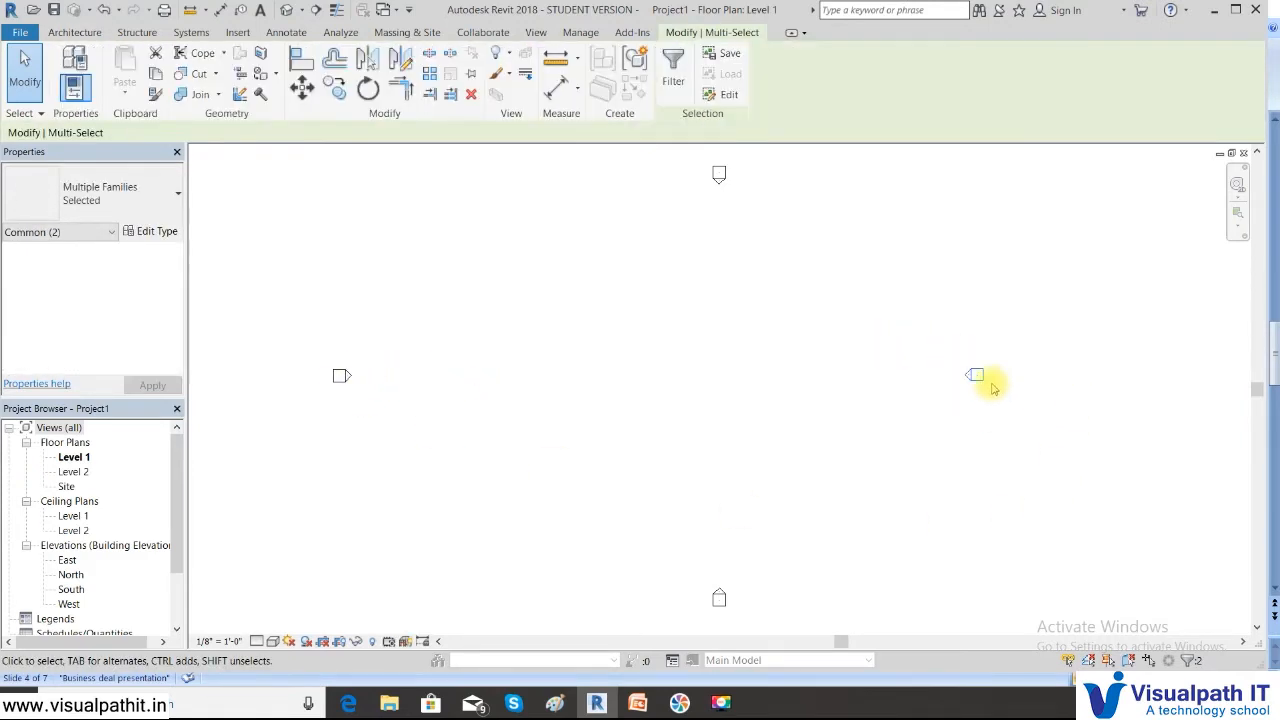
{"action": "left_click_drag", "start_coordinate": [976, 374], "coordinate": [1058, 376]}
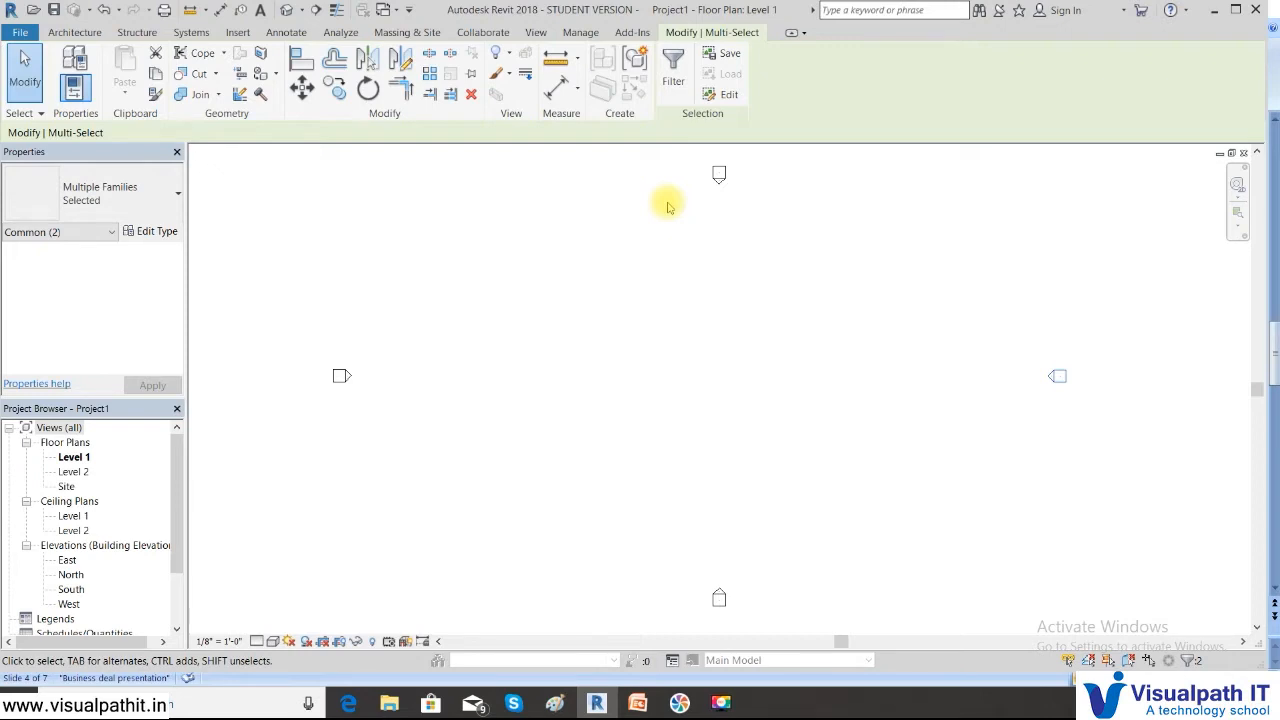
Step: View the Project Units settings and close them without changing any format
{"action": "key", "text": "u"}
{"action": "key", "text": "n"}
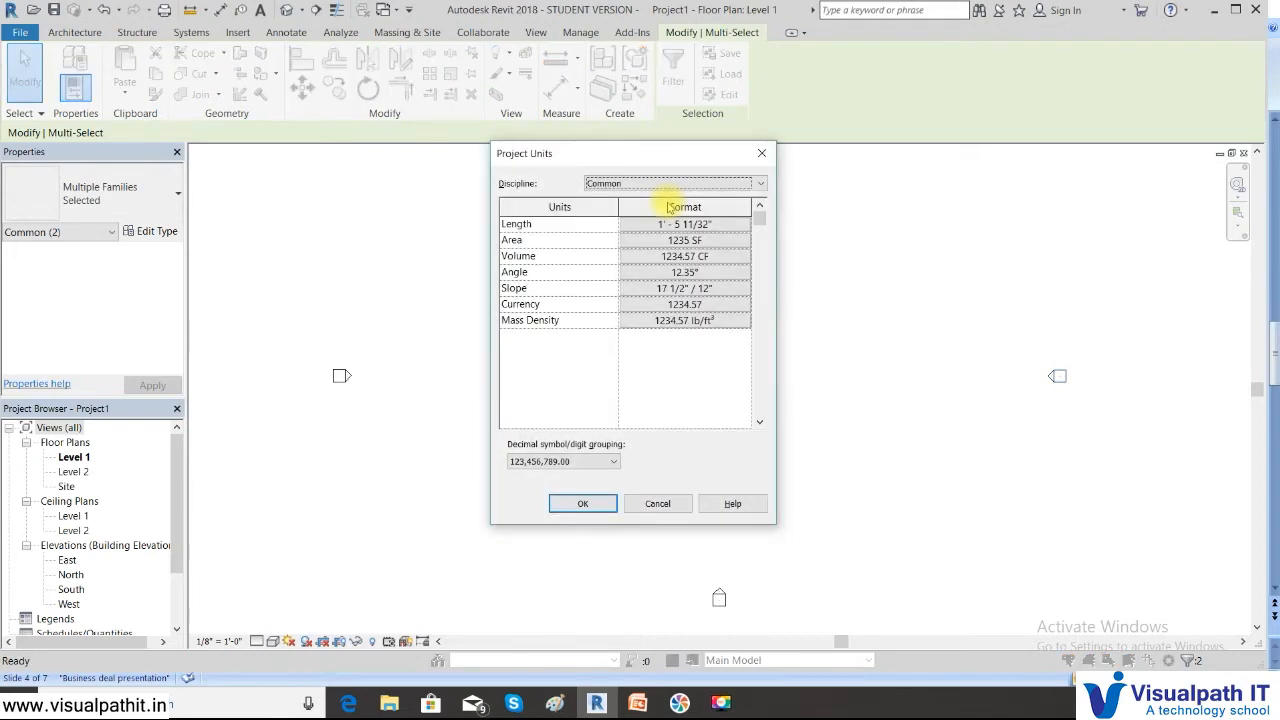
{"action": "left_click", "coordinate": [583, 503]}
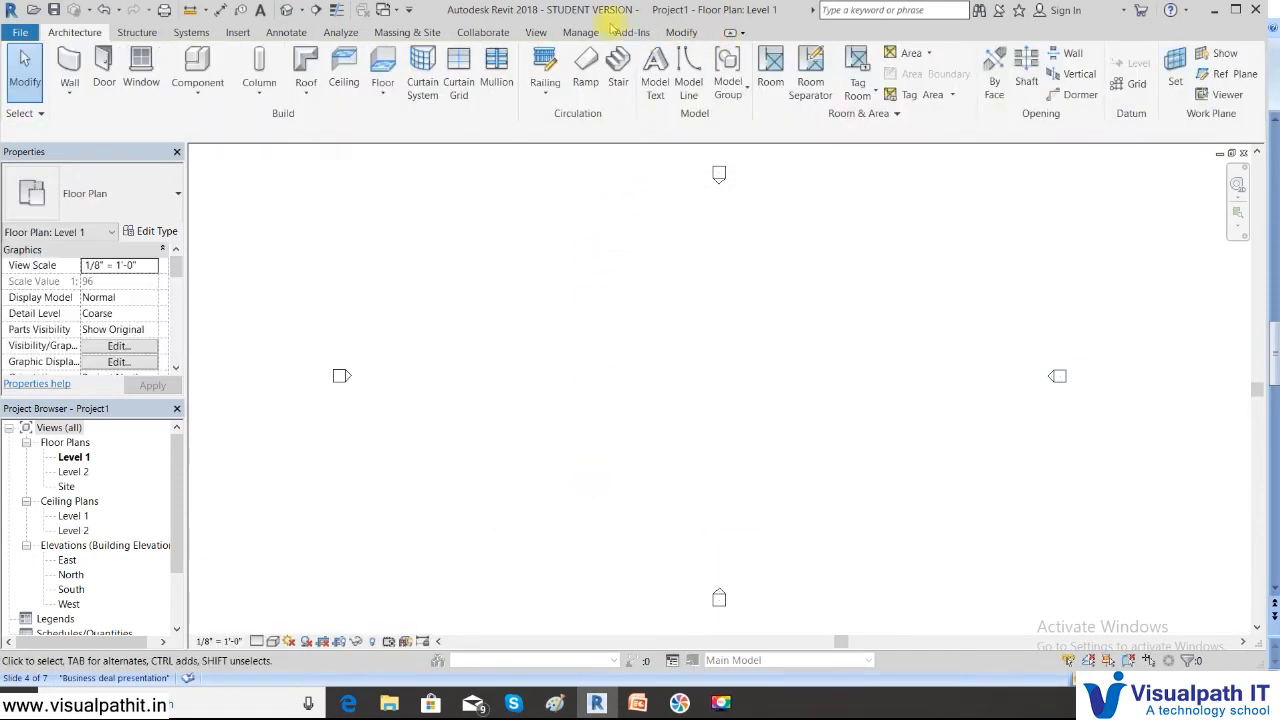
Step: In the project units, keep the length format as feet and fractional inches, rounded to the nearest 1/32"
{"action": "left_click", "coordinate": [572, 33]}
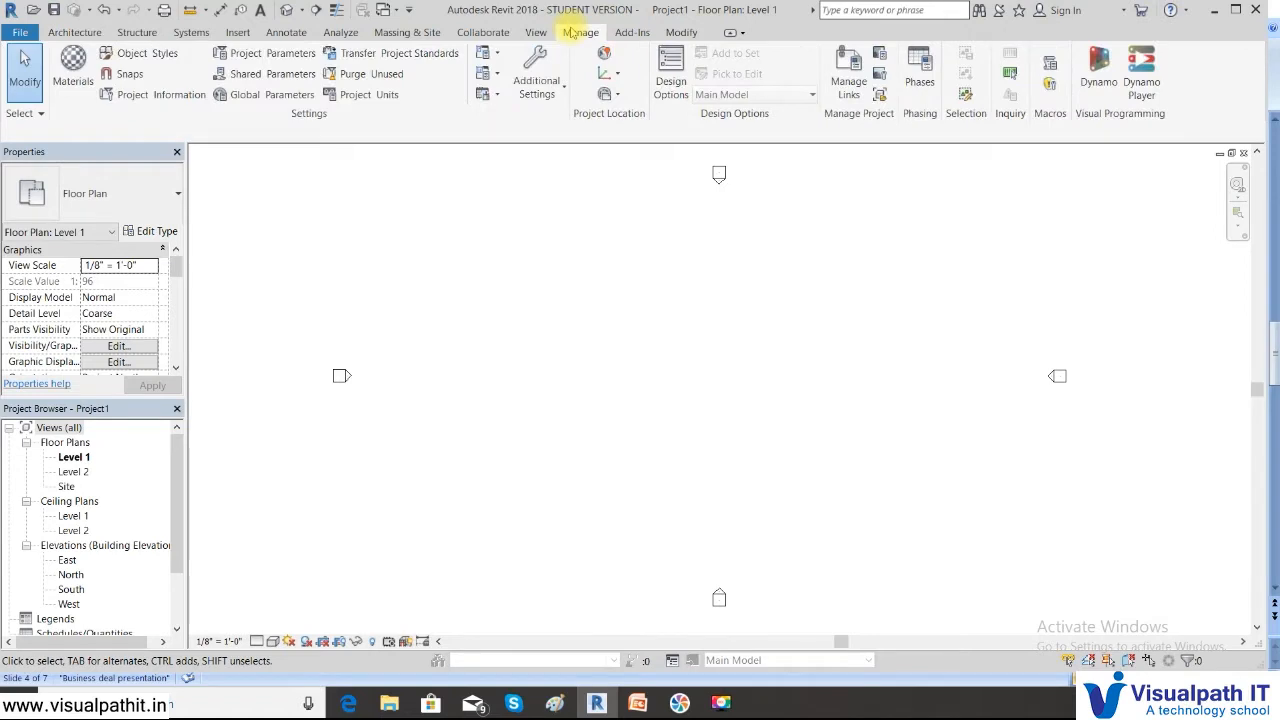
{"action": "left_click", "coordinate": [346, 94]}
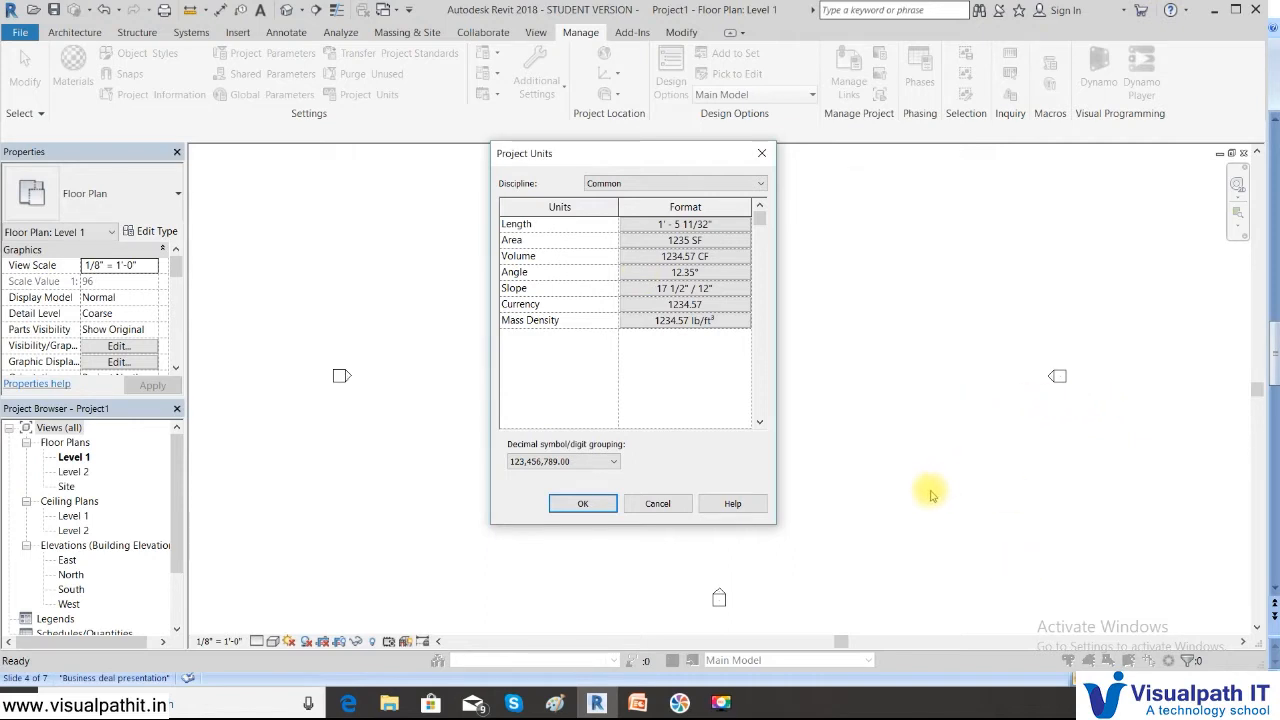
{"action": "left_click", "coordinate": [719, 226]}
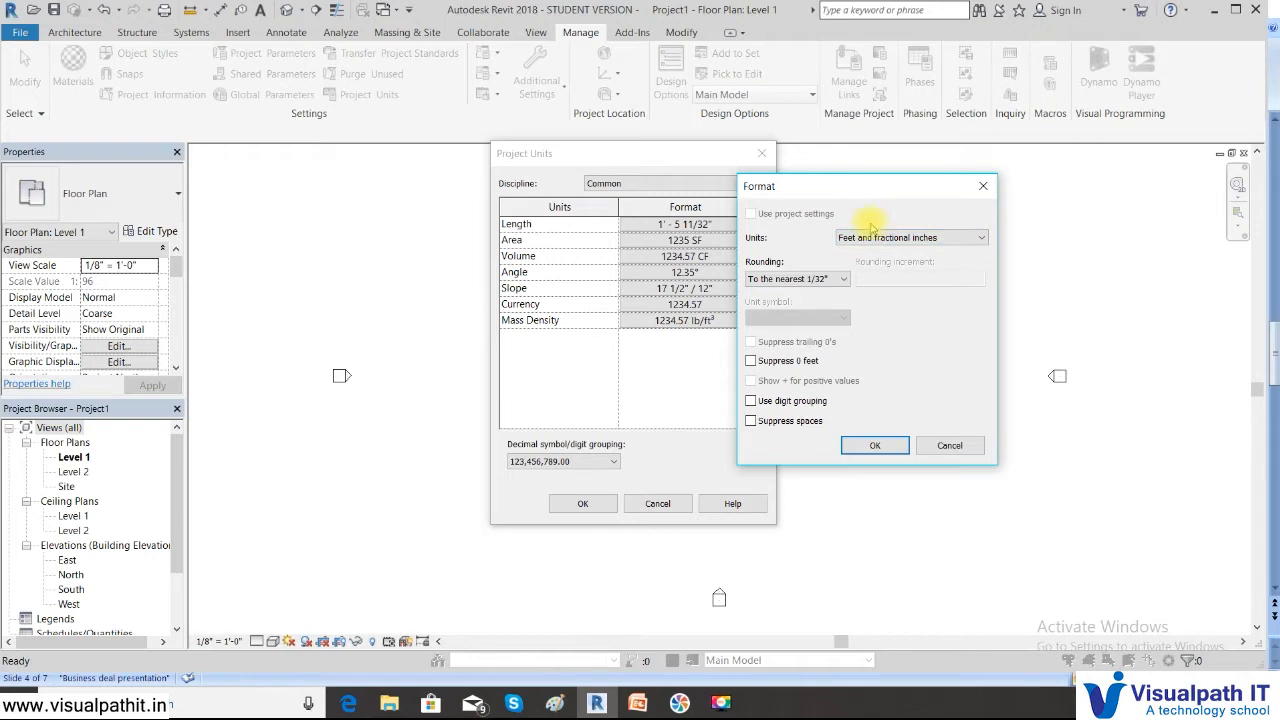
{"action": "left_click", "coordinate": [892, 240]}
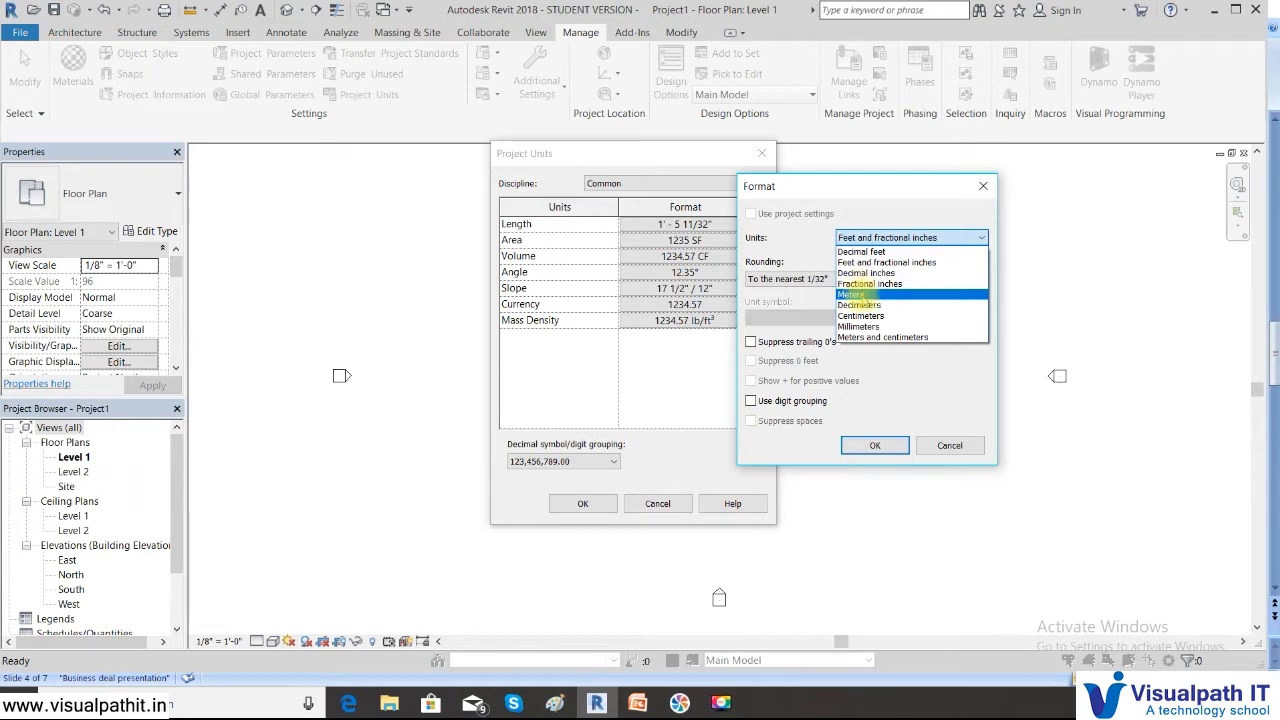
{"action": "left_click", "coordinate": [859, 240]}
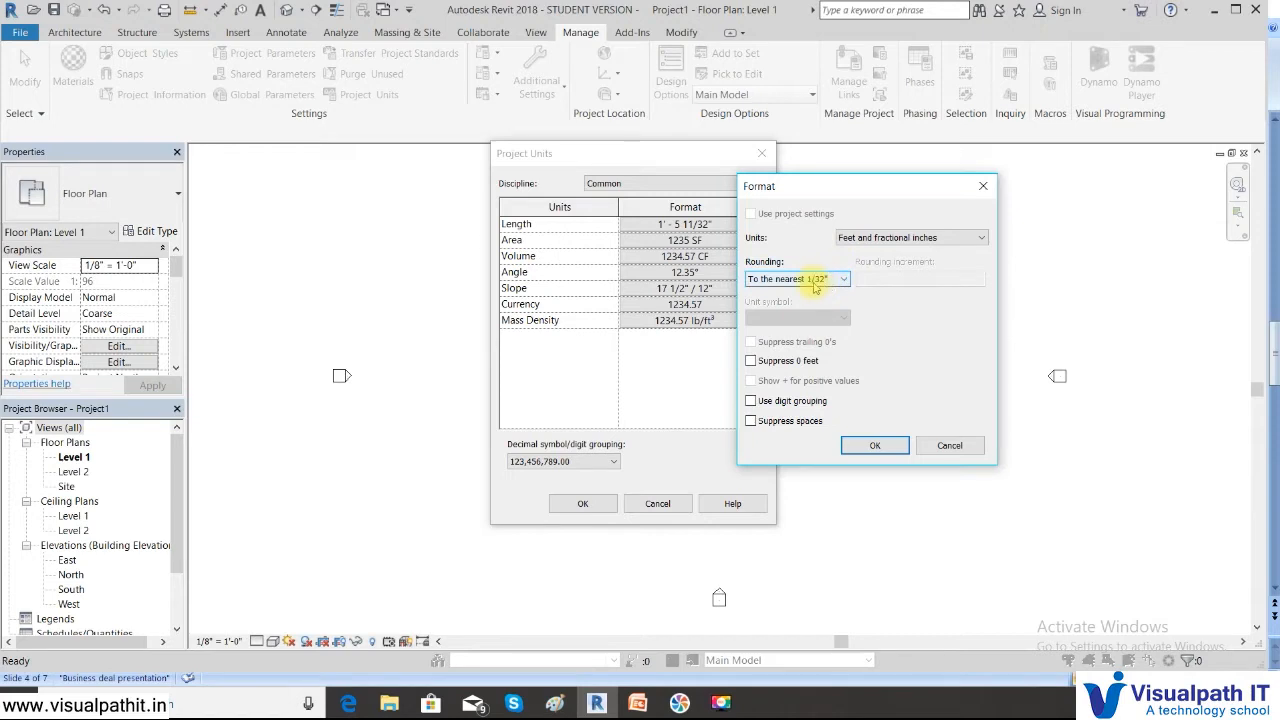
{"action": "left_click", "coordinate": [815, 286]}
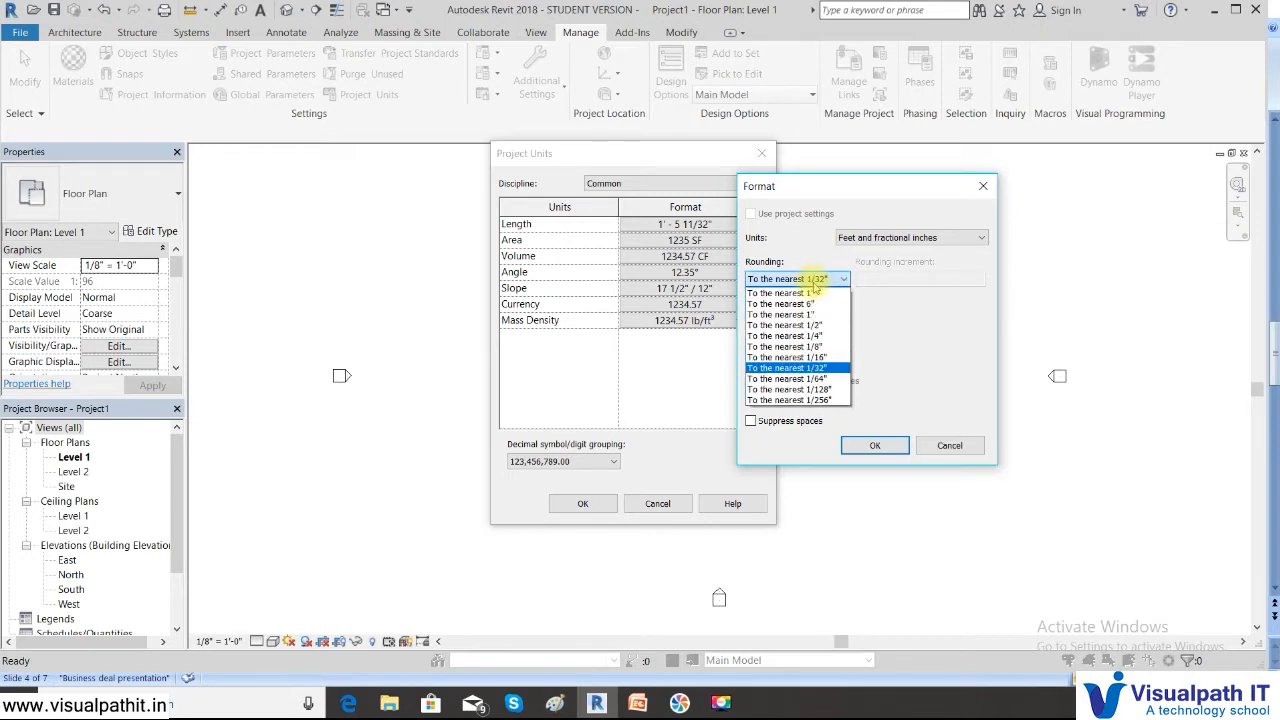
{"action": "left_click", "coordinate": [815, 368]}
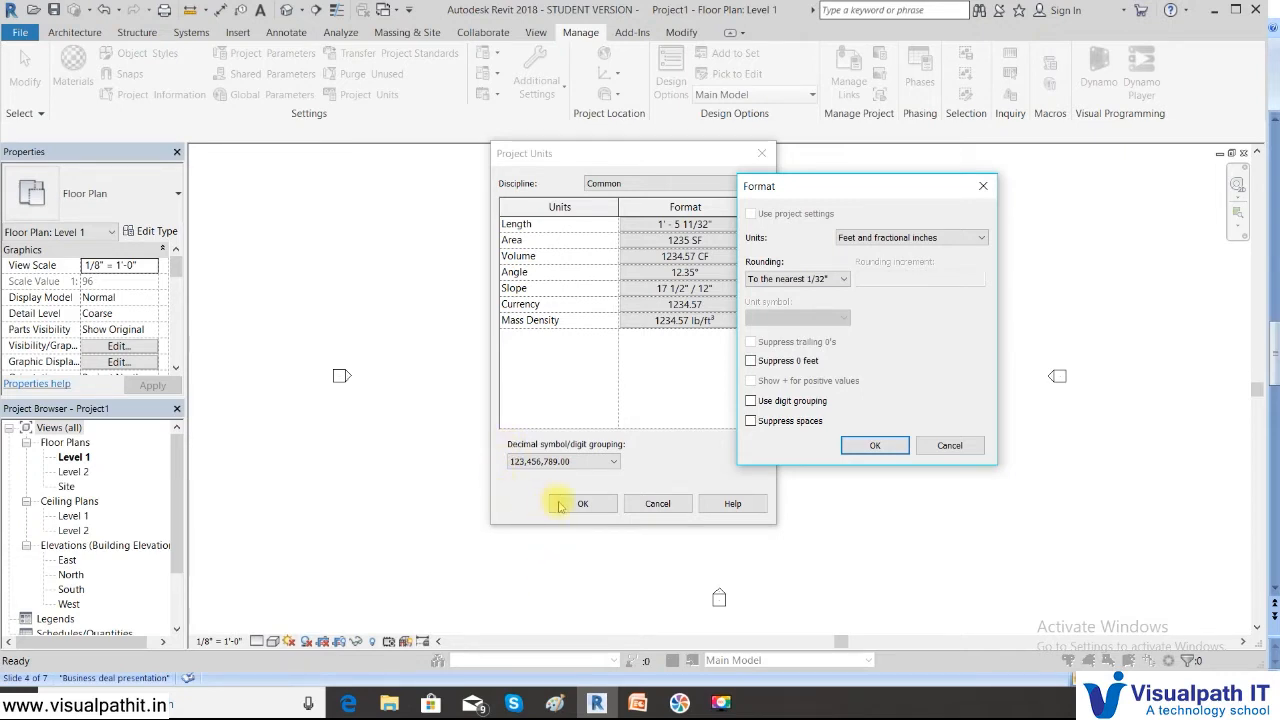
{"action": "left_click", "coordinate": [891, 444]}
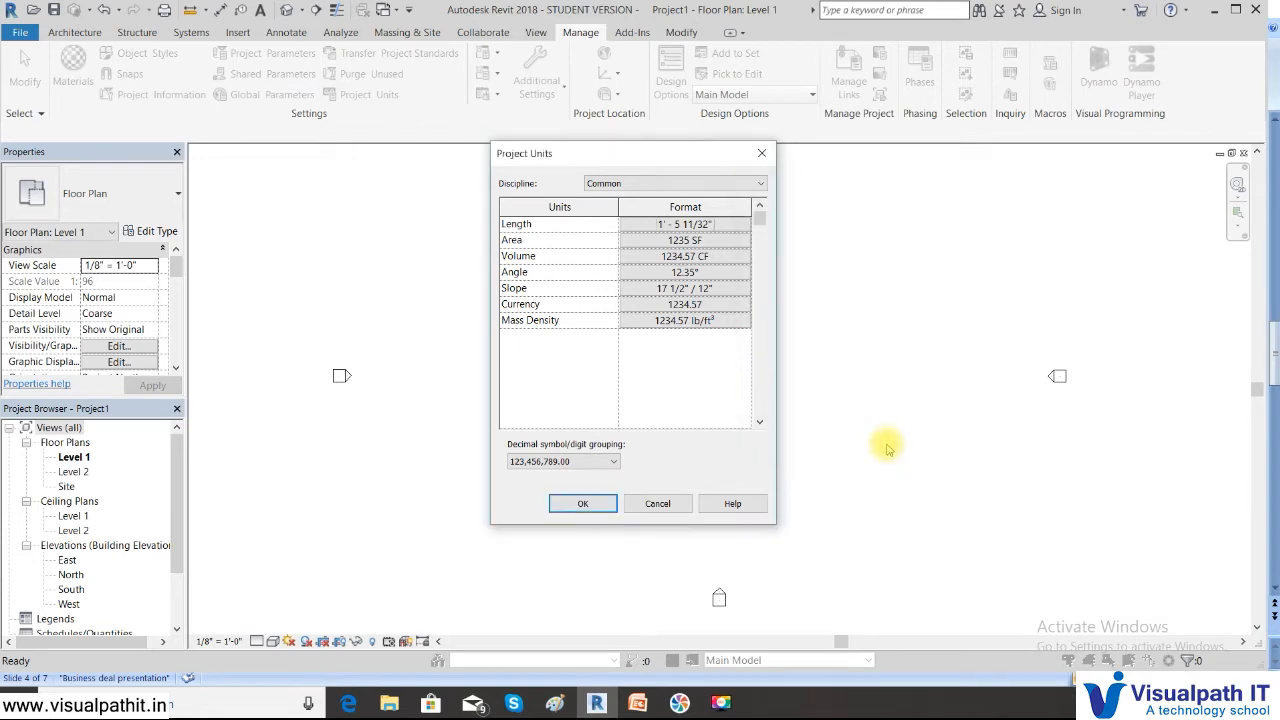
Step: Accept square feet as the area format, set the slope units to decimal degrees, and apply the project units
{"action": "left_click", "coordinate": [678, 241]}
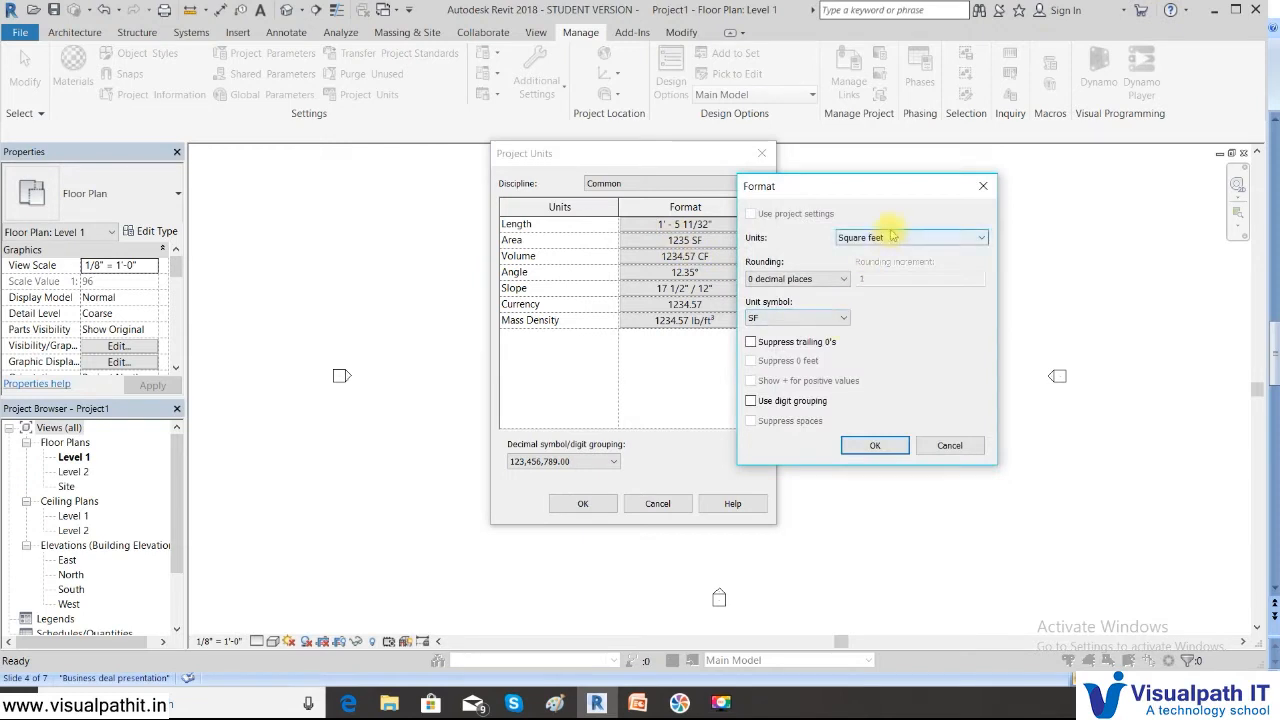
{"action": "left_click", "coordinate": [874, 447]}
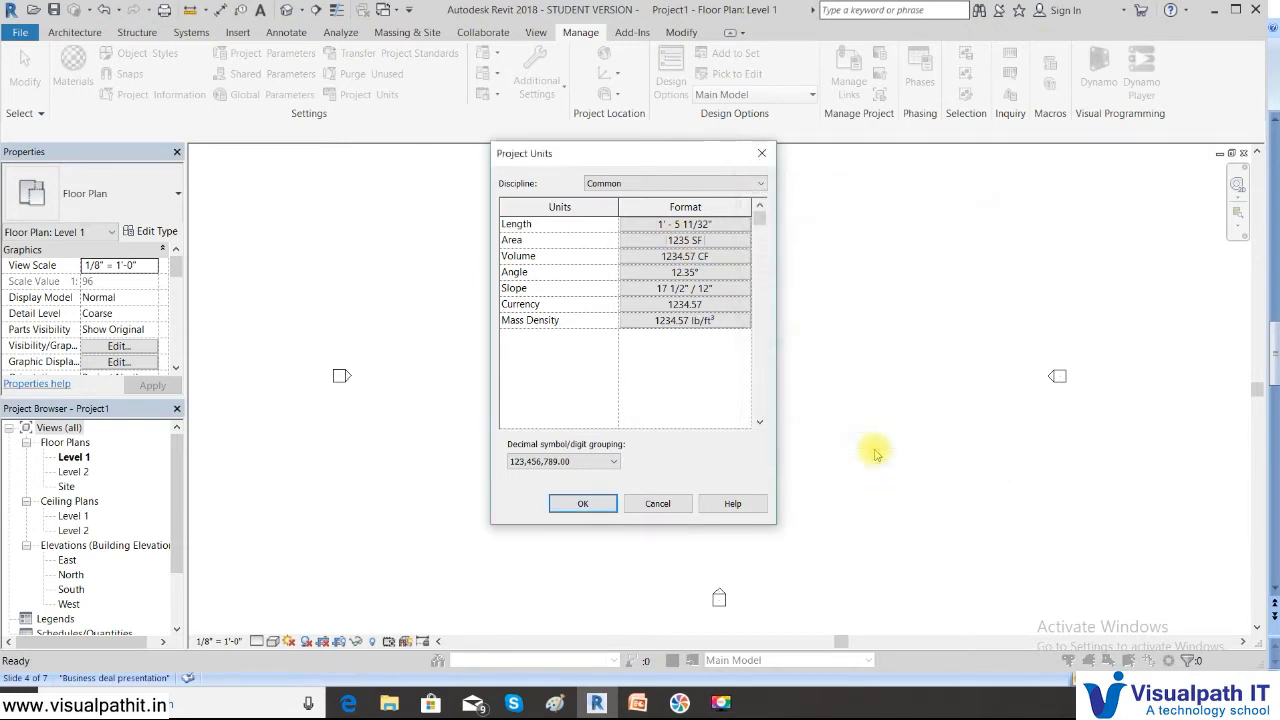
{"action": "left_click", "coordinate": [718, 290]}
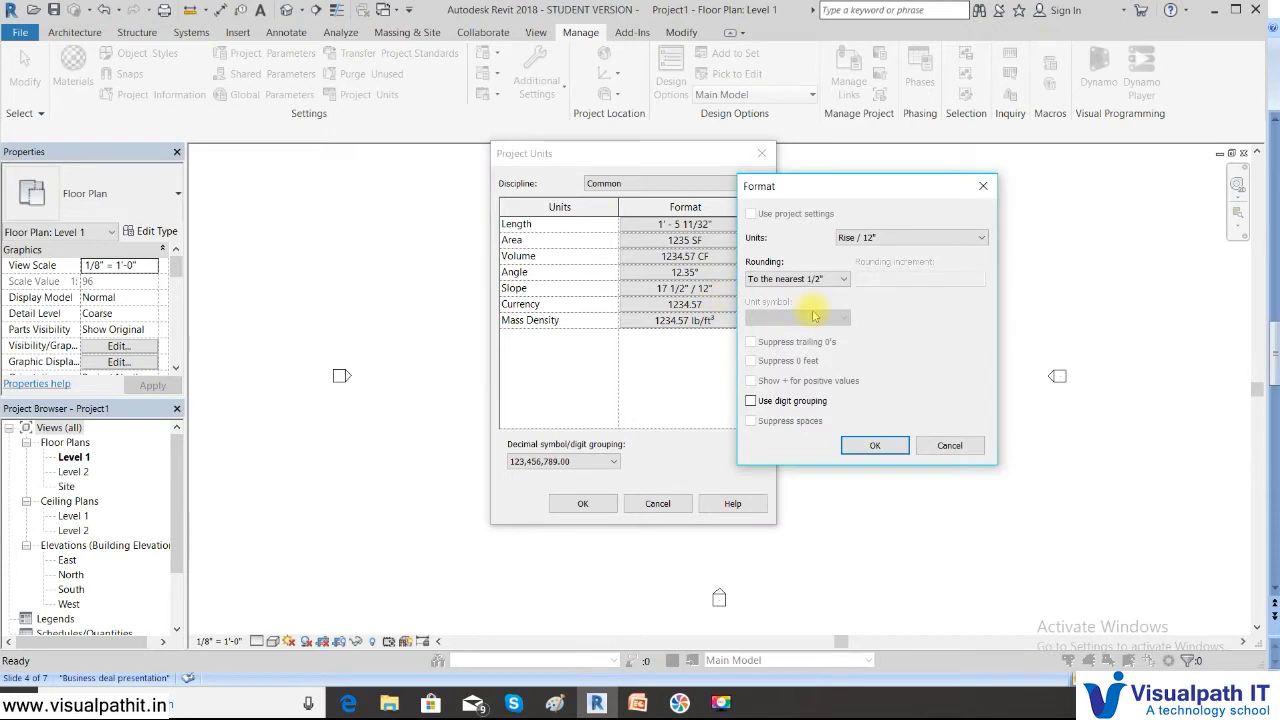
{"action": "left_click", "coordinate": [866, 238]}
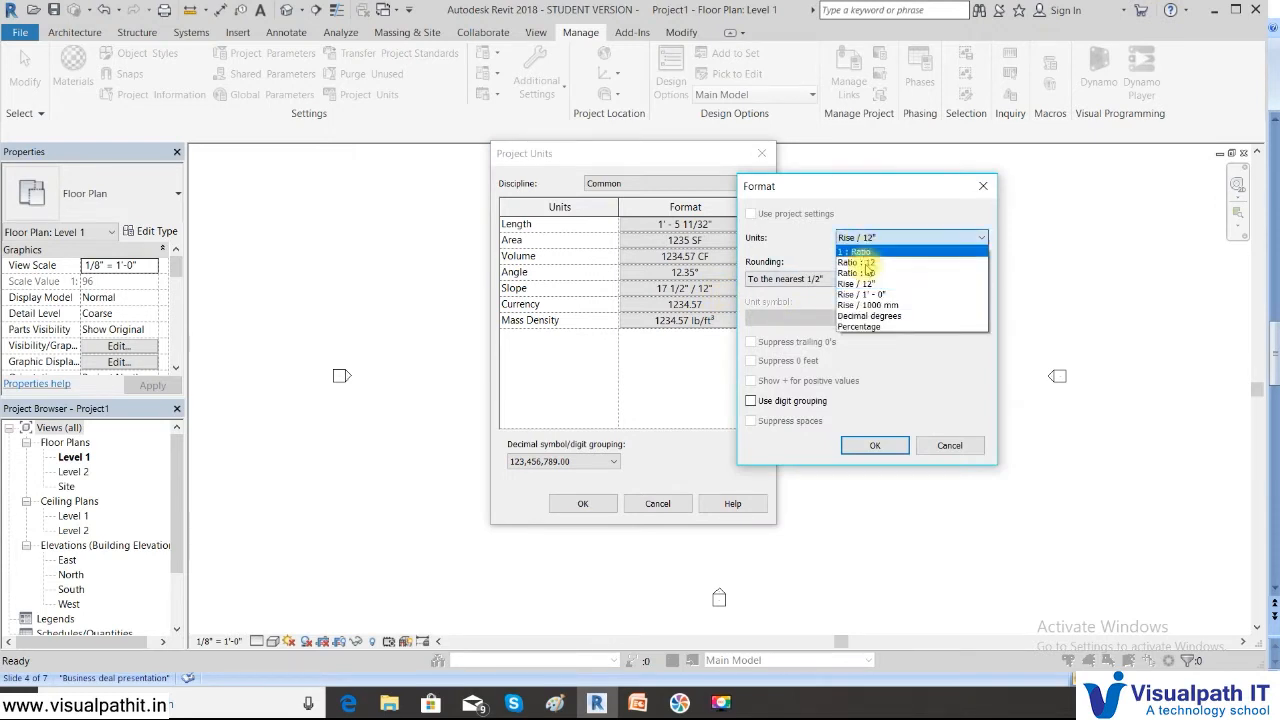
{"action": "left_click", "coordinate": [880, 317]}
{"action": "left_click", "coordinate": [864, 446]}
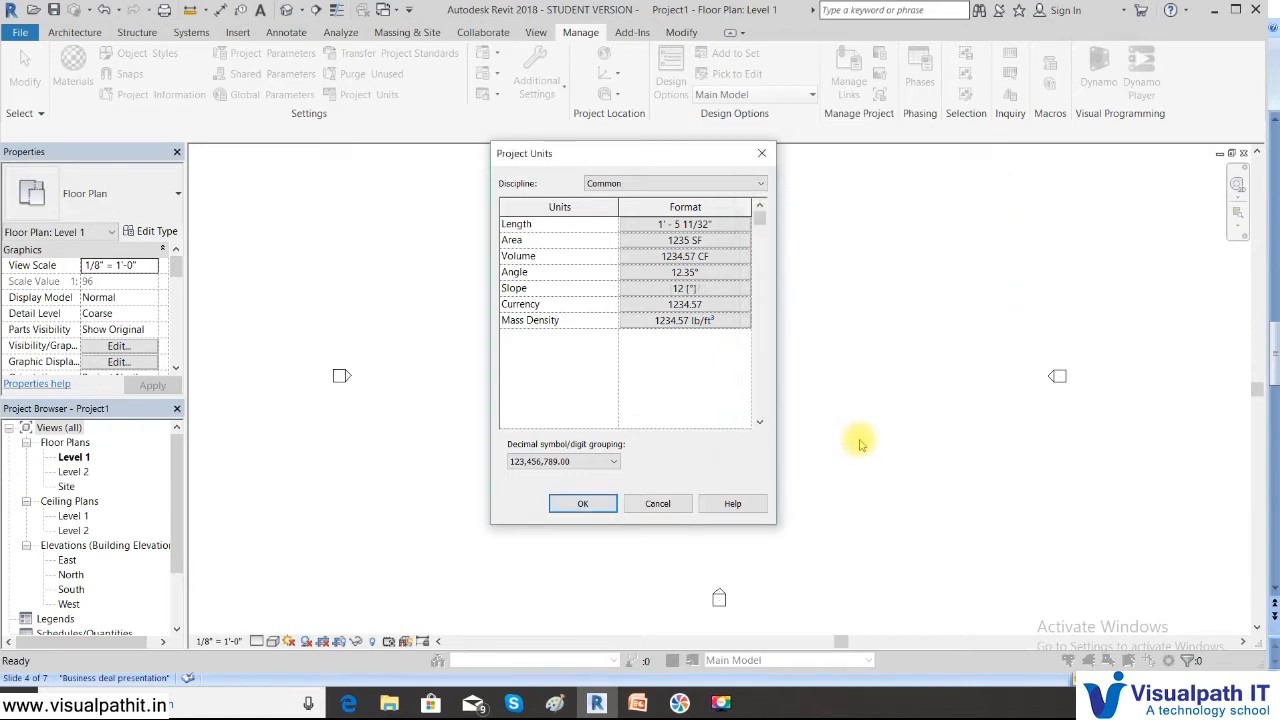
{"action": "left_click", "coordinate": [584, 503]}
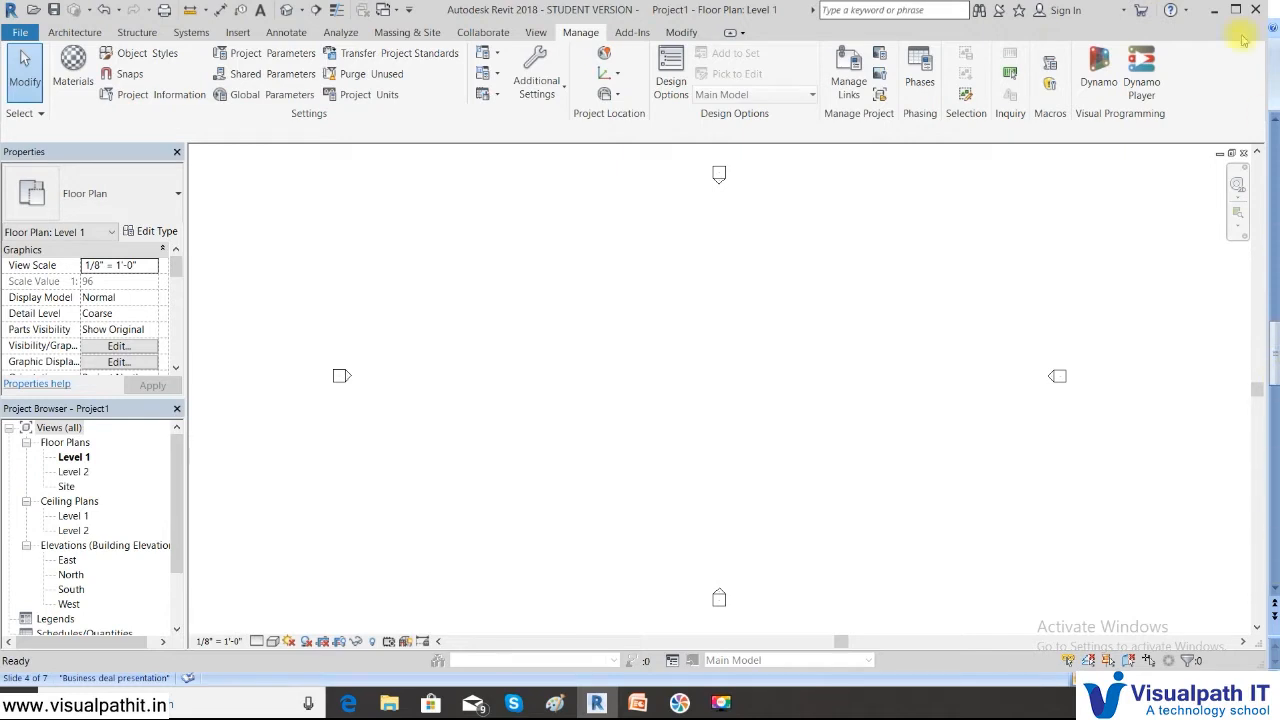
Step: Switch to PowerPoint and present the Project Units slide as a full-screen slide show
{"action": "left_click", "coordinate": [637, 703]}
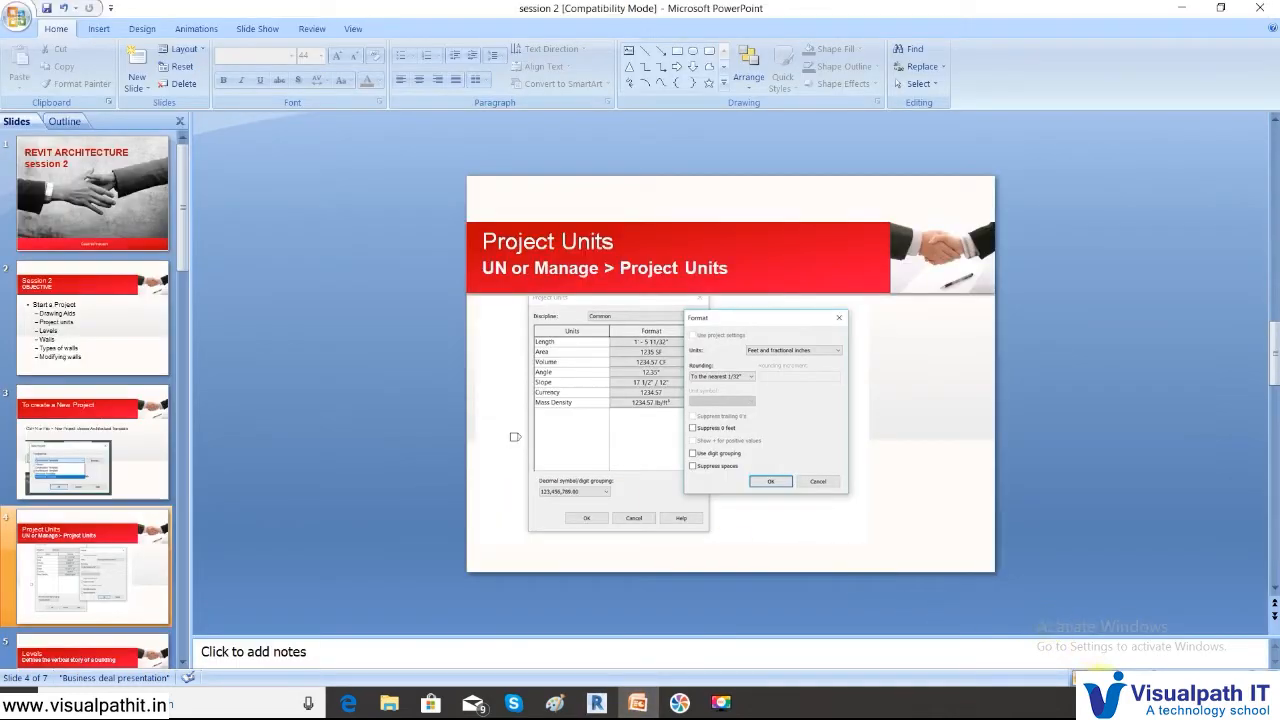
{"action": "left_click", "coordinate": [1108, 678]}
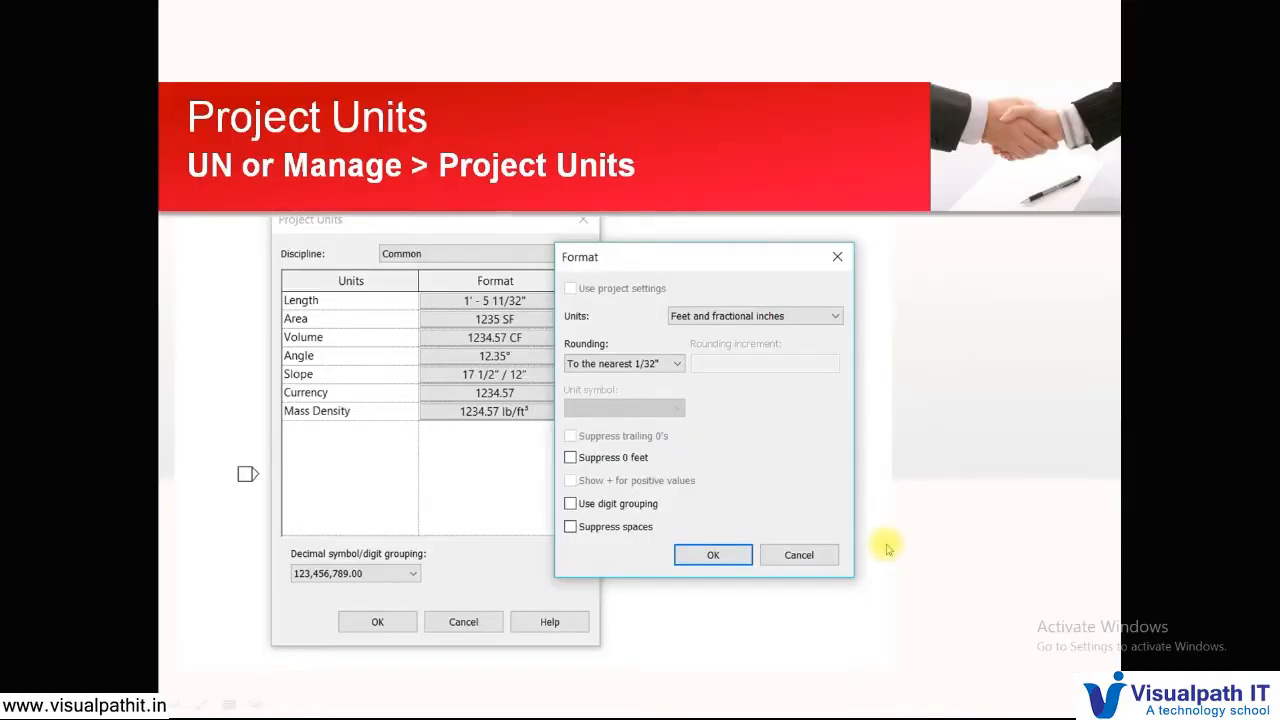
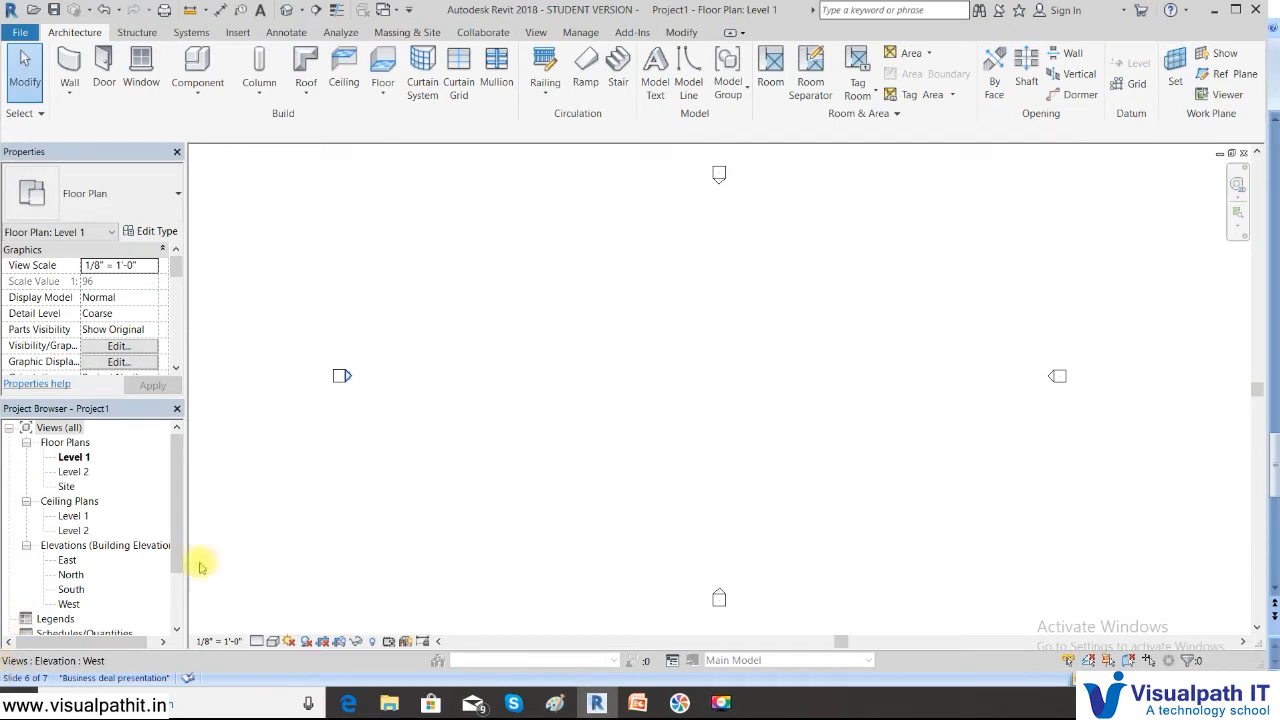
Step: Open the North building elevation and show the Level 1 and Level 2 heads up close
{"action": "left_click_drag", "start_coordinate": [177, 461], "coordinate": [182, 486]}
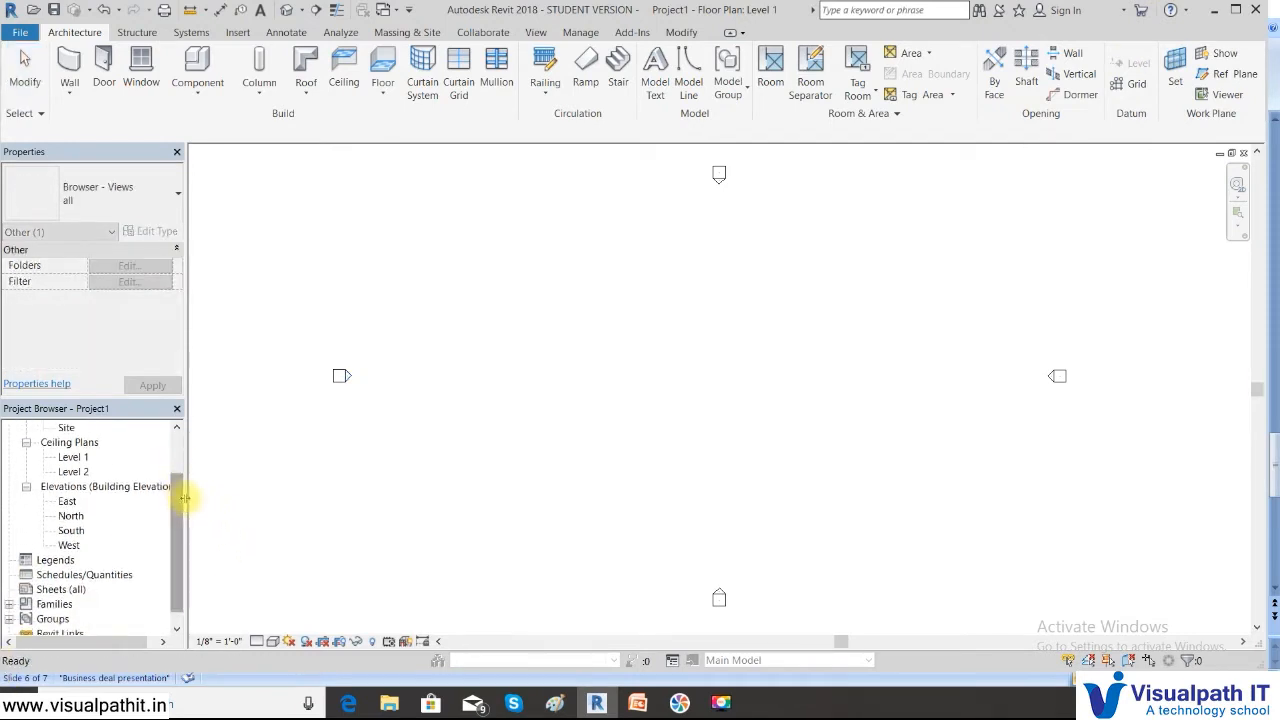
{"action": "double_click", "coordinate": [71, 516]}
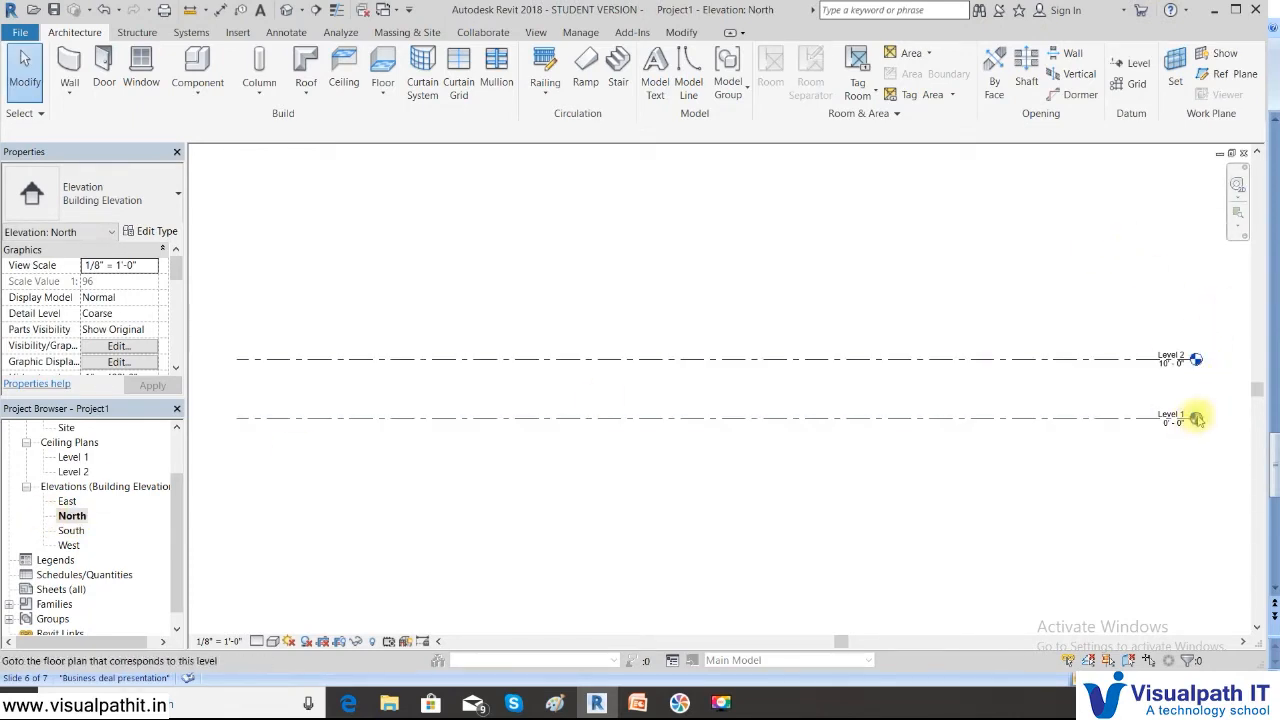
{"action": "scroll", "coordinate": [1205, 400], "scroll_direction": "up", "scroll_amount": 3}
{"action": "scroll", "coordinate": [1205, 400], "scroll_direction": "up", "scroll_amount": 3}
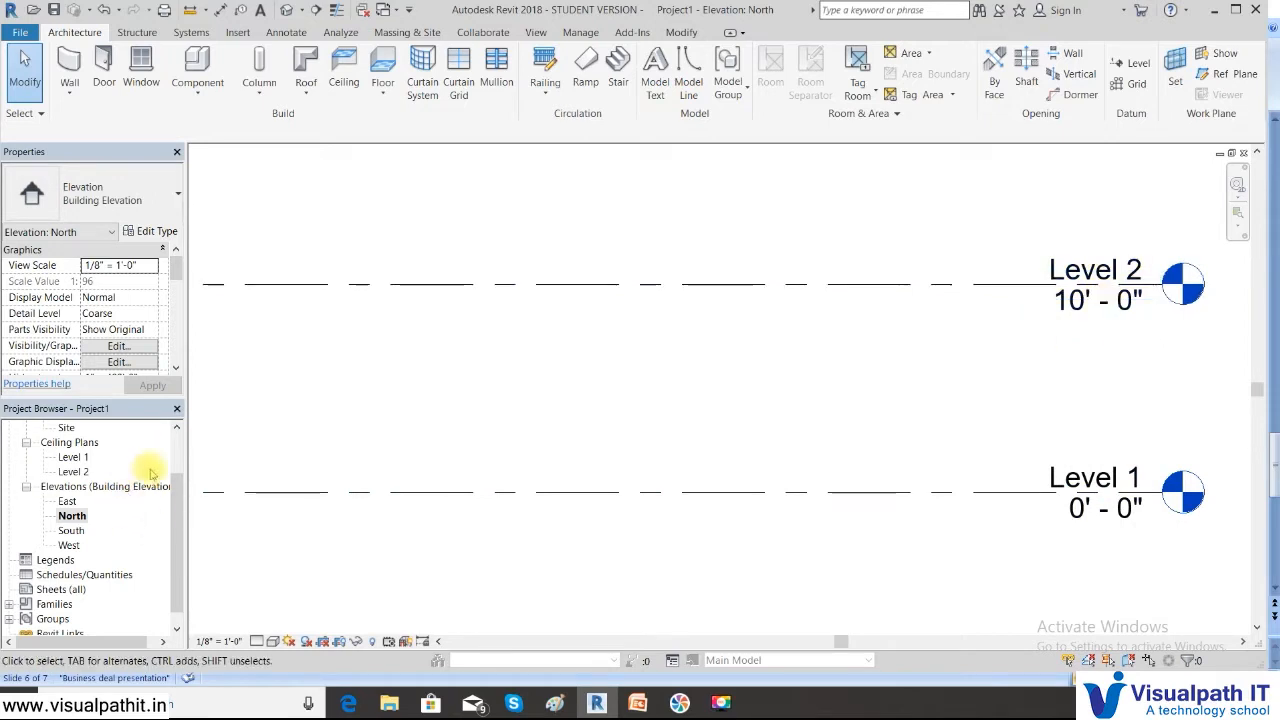
Step: Examine the floor plan views in the project browser and the full extent of the Level 1 and Level 2 lines
{"action": "left_click_drag", "start_coordinate": [176, 522], "coordinate": [182, 450]}
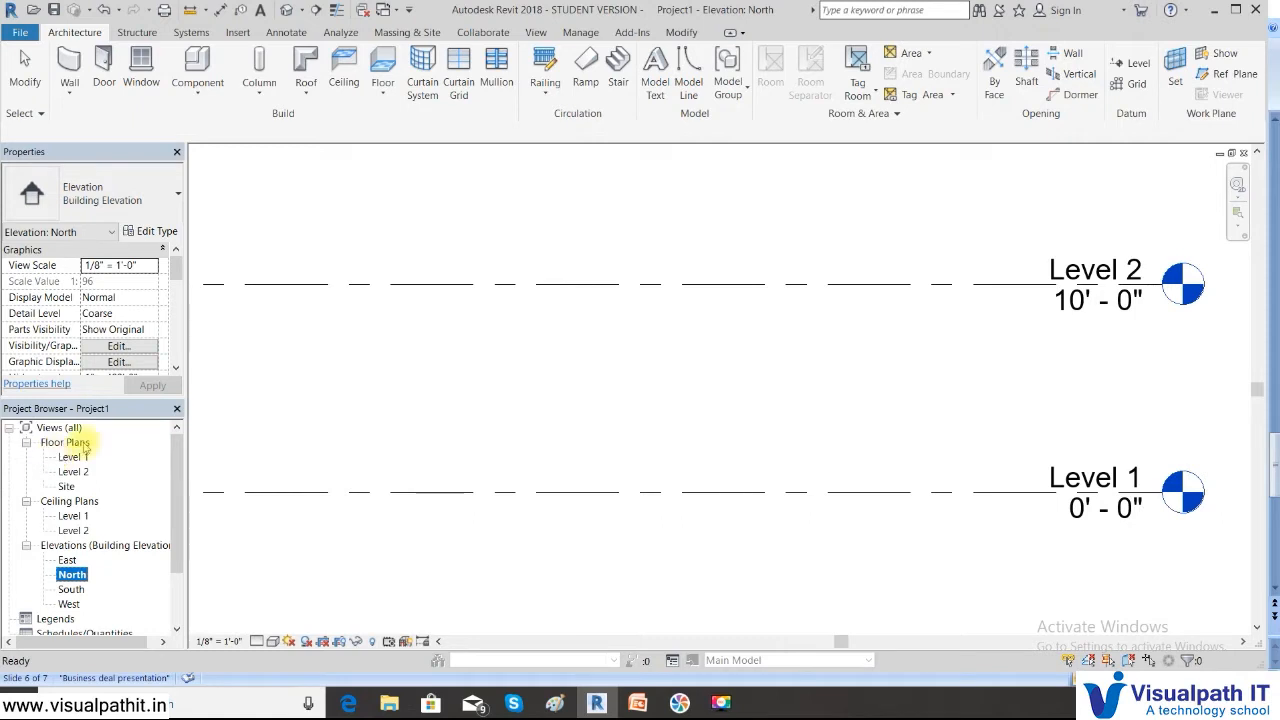
{"action": "left_click", "coordinate": [1031, 376]}
{"action": "scroll", "coordinate": [971, 460], "scroll_direction": "down", "scroll_amount": 1}
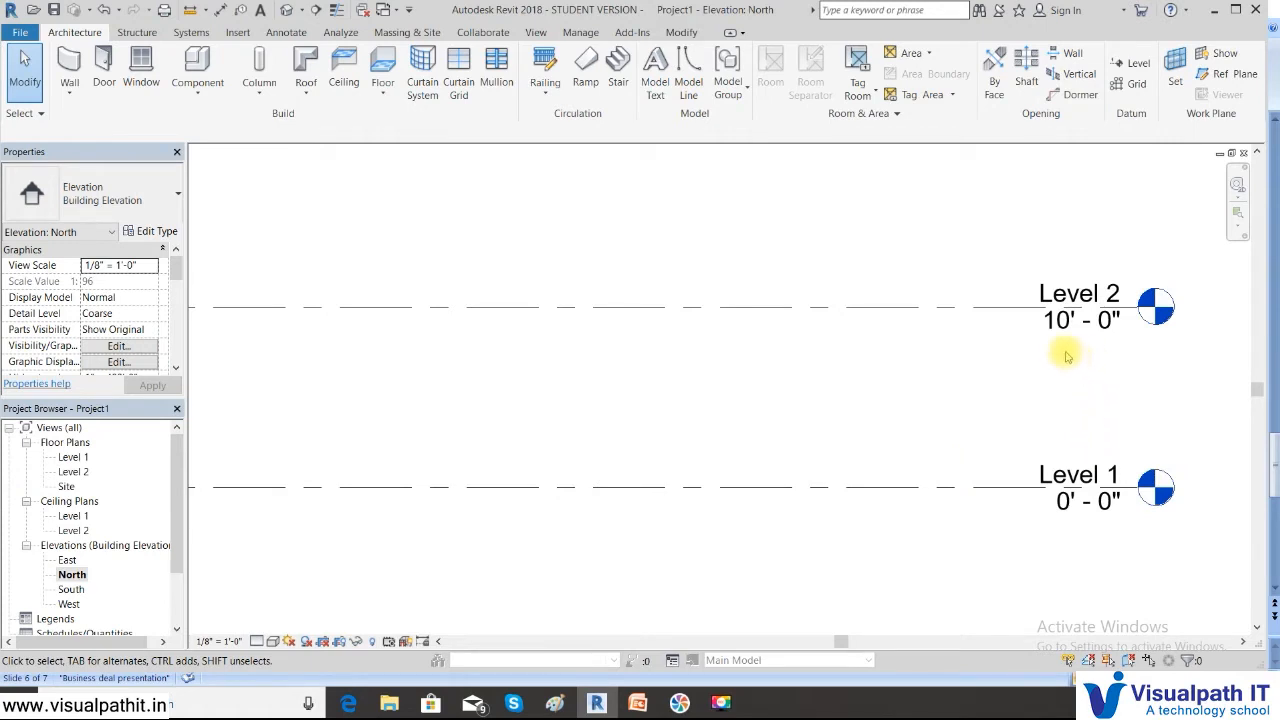
{"action": "scroll", "coordinate": [1064, 353], "scroll_direction": "down", "scroll_amount": 1}
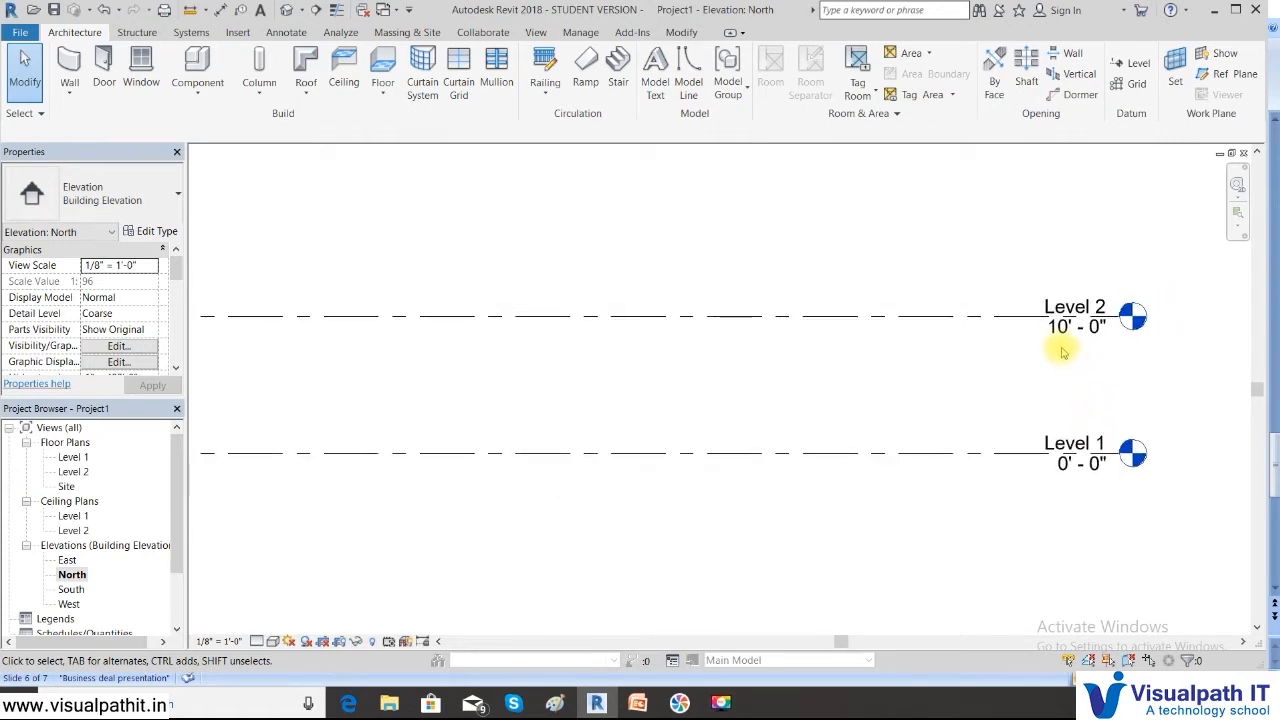
{"action": "scroll", "coordinate": [1063, 352], "scroll_direction": "down", "scroll_amount": 1}
{"action": "middle_click_drag", "start_coordinate": [1074, 360], "coordinate": [1077, 427]}
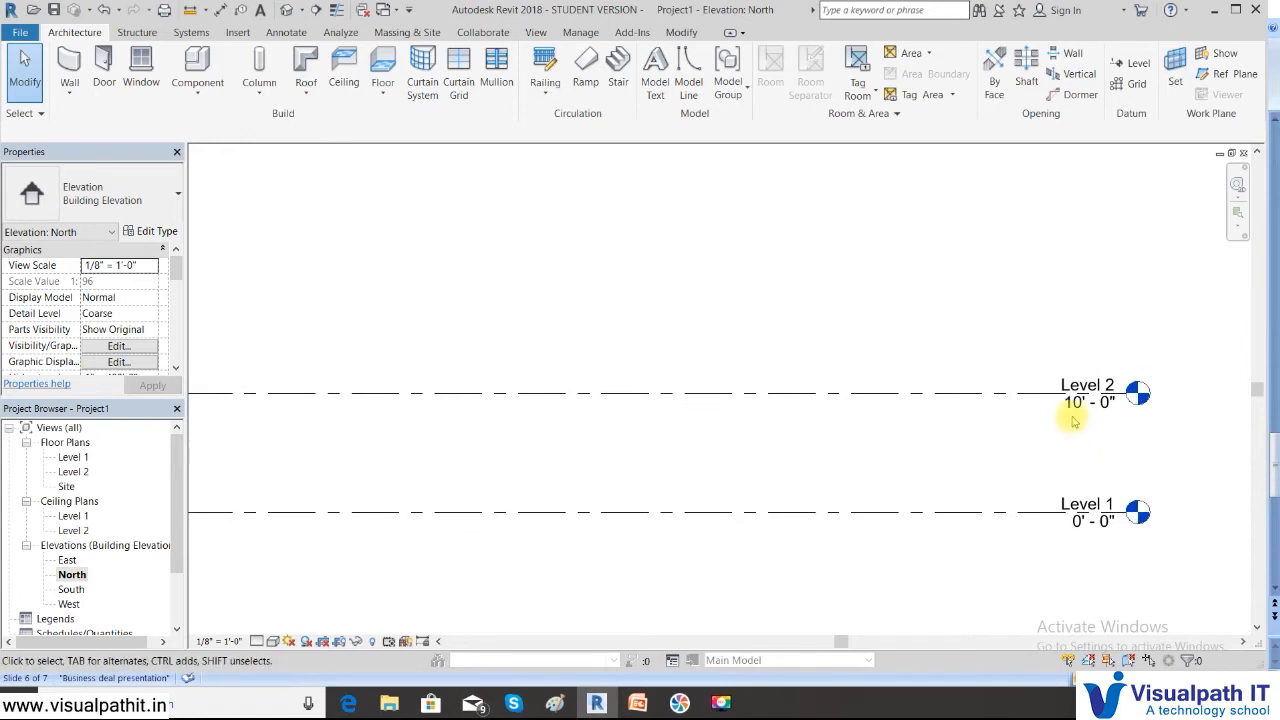
{"action": "scroll", "coordinate": [1066, 400], "scroll_direction": "down", "scroll_amount": 1}
{"action": "middle_click_drag", "start_coordinate": [417, 434], "coordinate": [708, 417]}
{"action": "scroll", "coordinate": [708, 417], "scroll_direction": "down", "scroll_amount": 1}
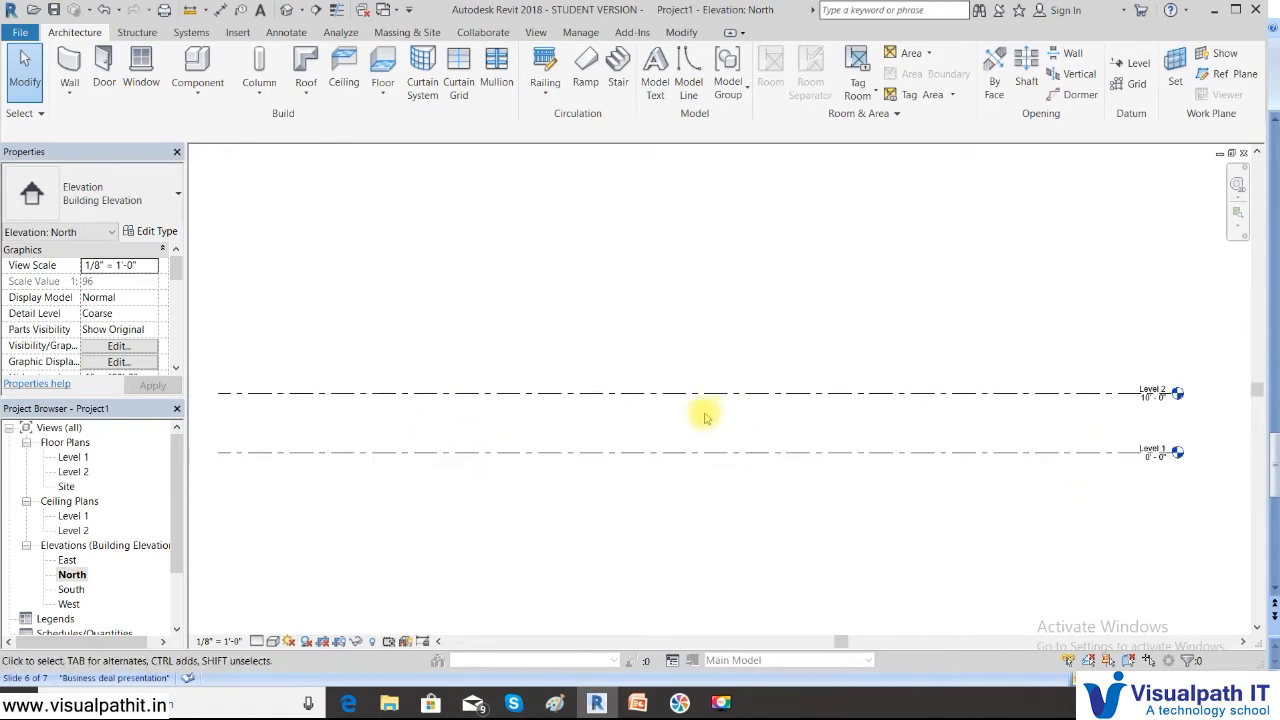
{"action": "middle_click_drag", "start_coordinate": [263, 397], "coordinate": [322, 426]}
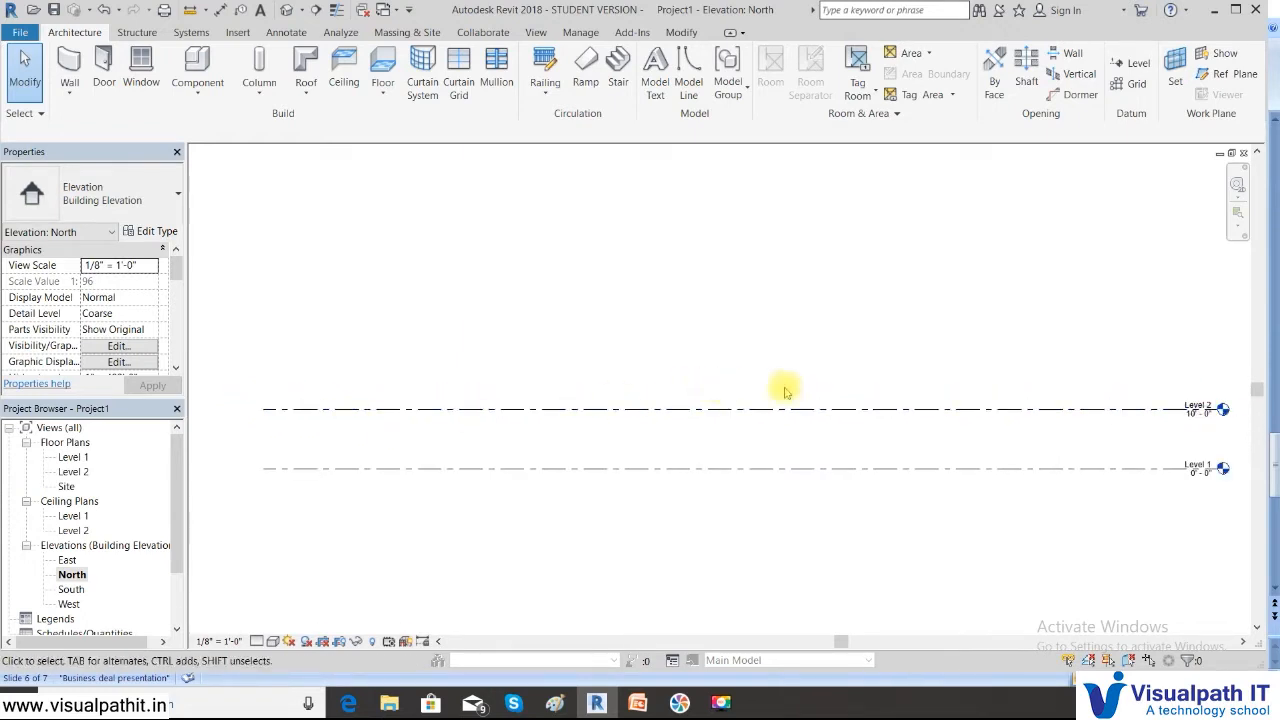
{"action": "left_click", "coordinate": [1142, 65]}
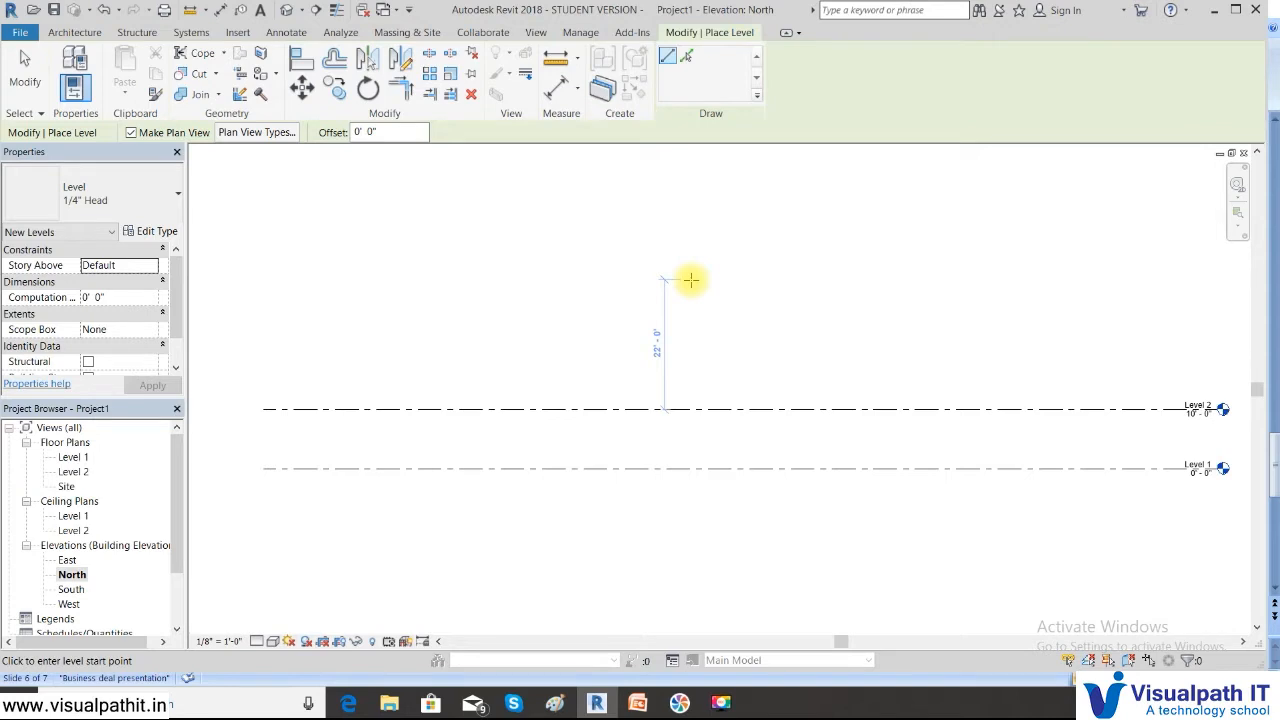
{"action": "scroll", "coordinate": [1098, 455], "scroll_direction": "up", "scroll_amount": 1}
{"action": "scroll", "coordinate": [1098, 455], "scroll_direction": "up", "scroll_amount": 1}
{"action": "middle_click_drag", "start_coordinate": [1086, 471], "coordinate": [953, 487]}
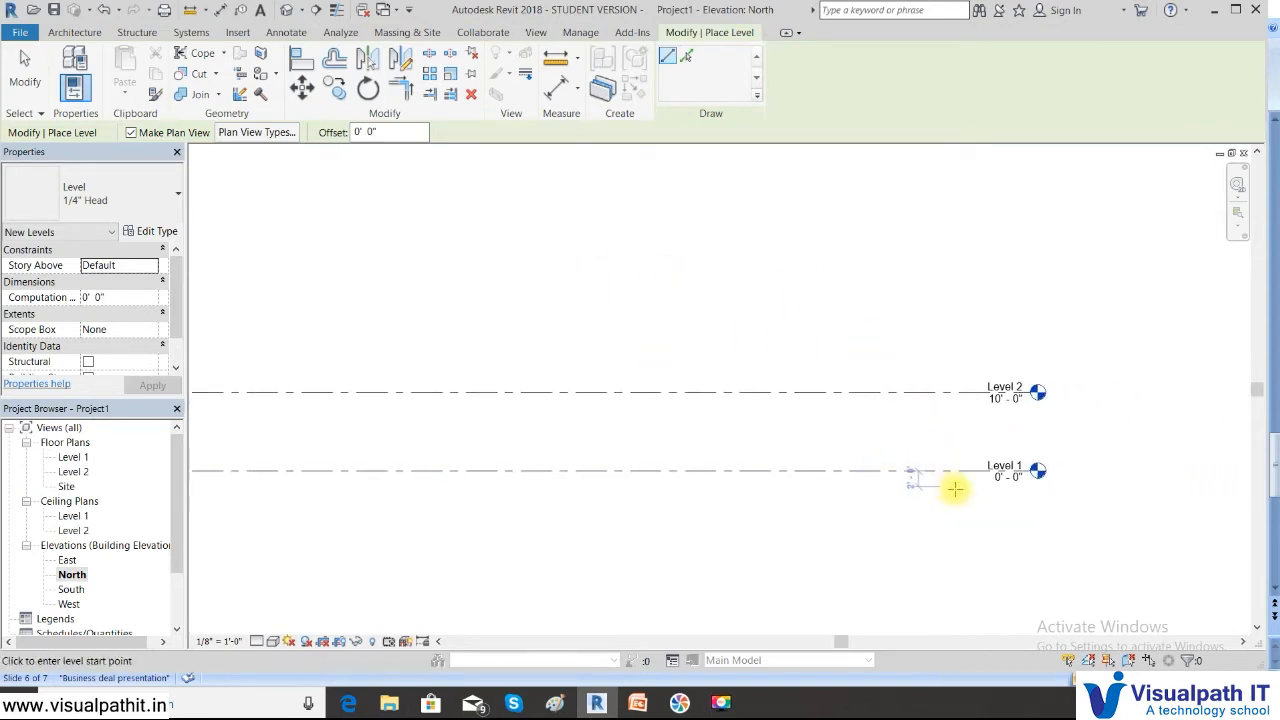
{"action": "key", "text": "Escape"}
{"action": "key", "text": "Escape"}
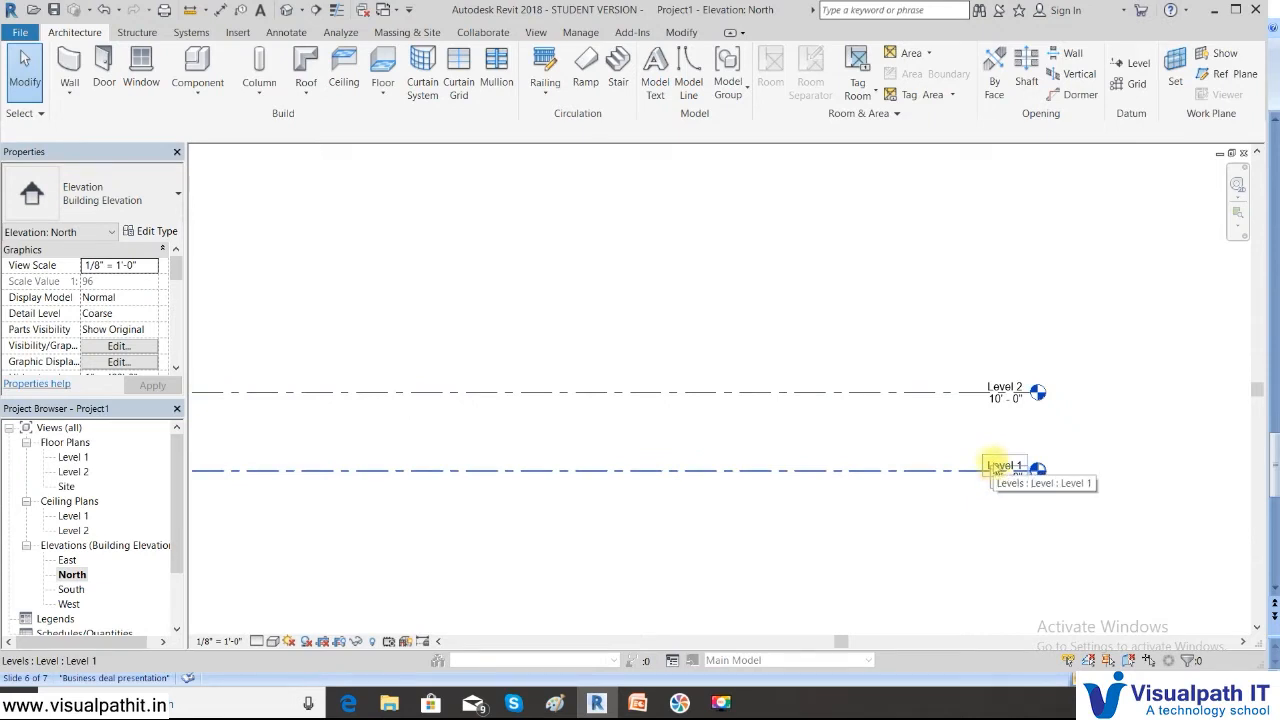
Step: Rename Level 1 to "Ground floor" and rename its corresponding views as well
{"action": "left_click", "coordinate": [1000, 467]}
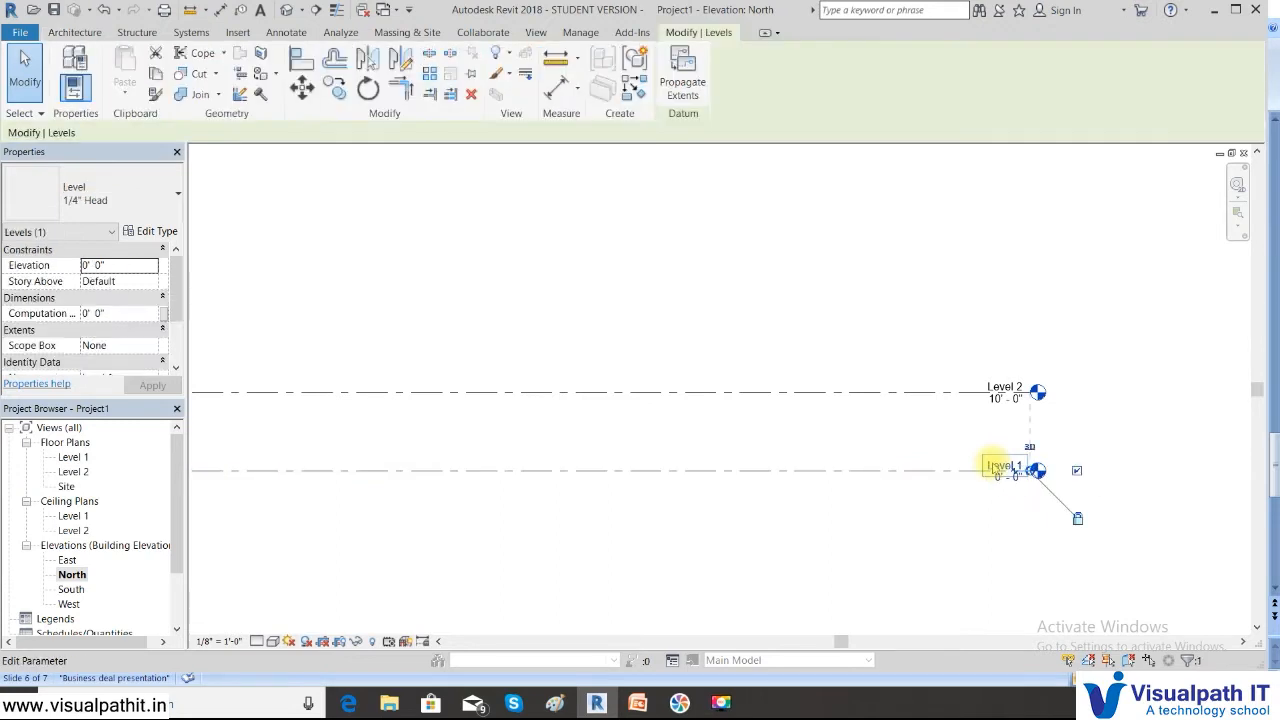
{"action": "left_click", "coordinate": [997, 465]}
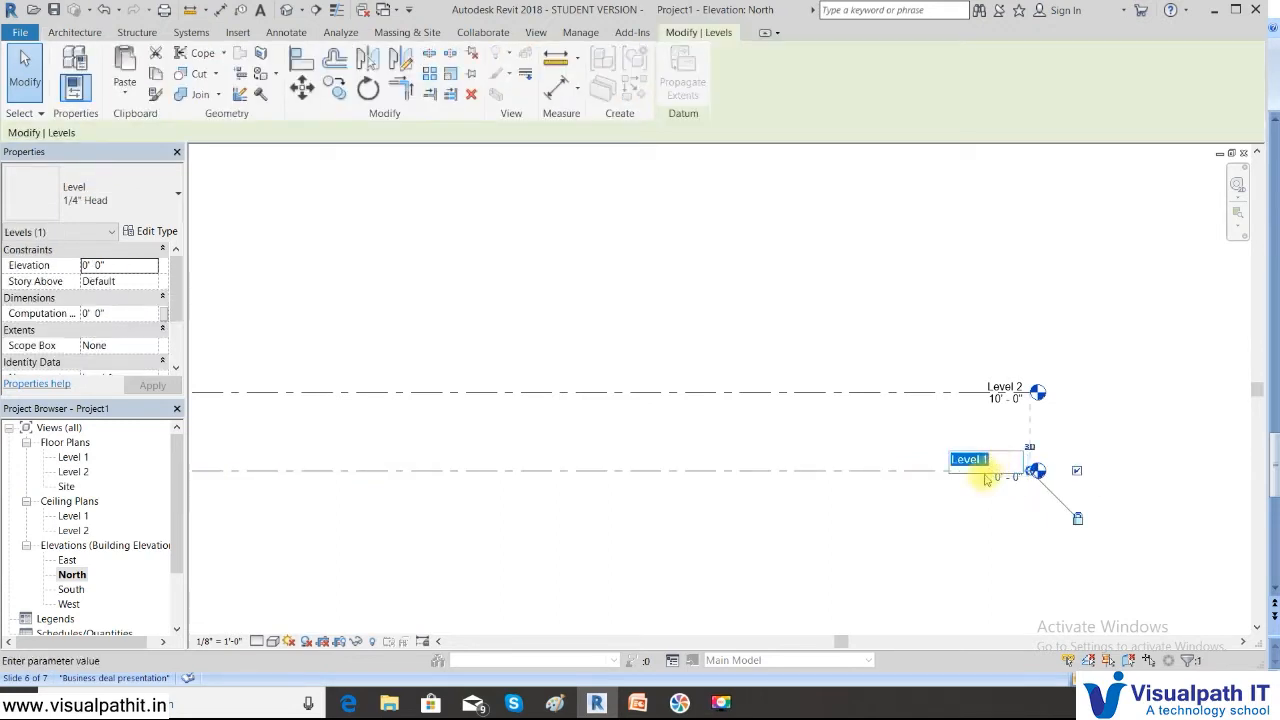
{"action": "type", "text": "Gro"}
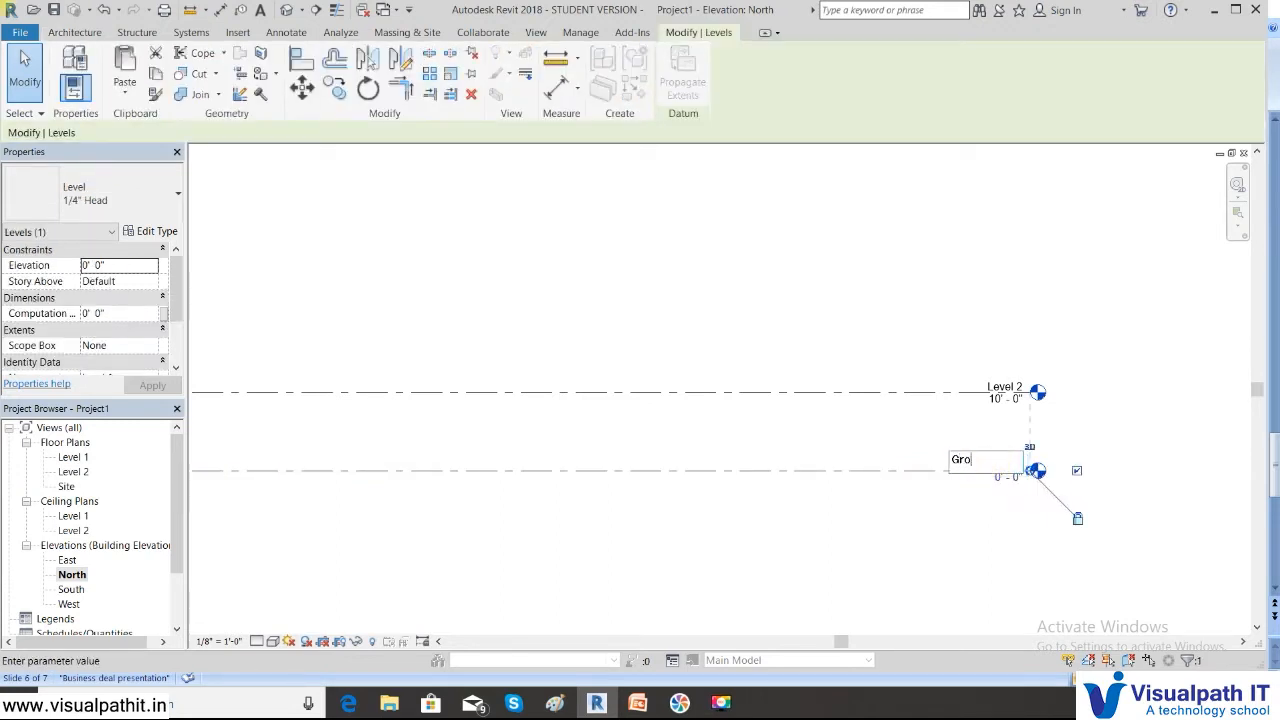
{"action": "type", "text": "und floor"}
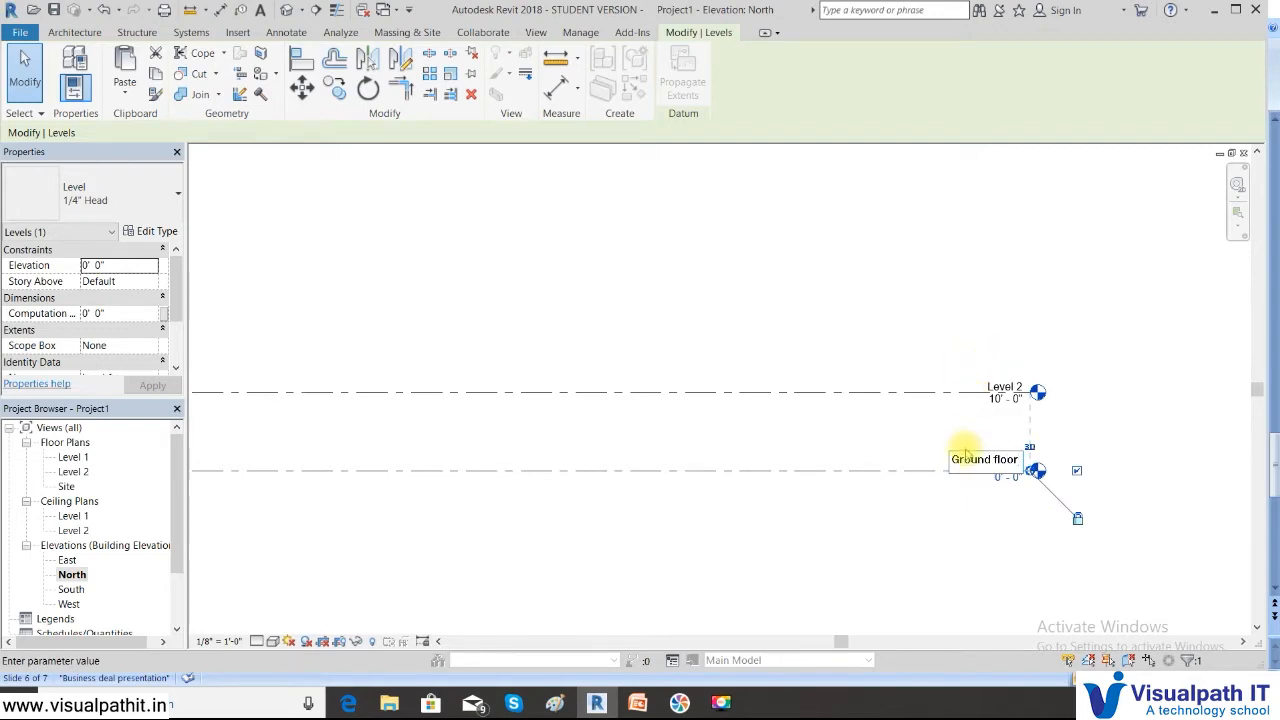
{"action": "left_click", "coordinate": [968, 440]}
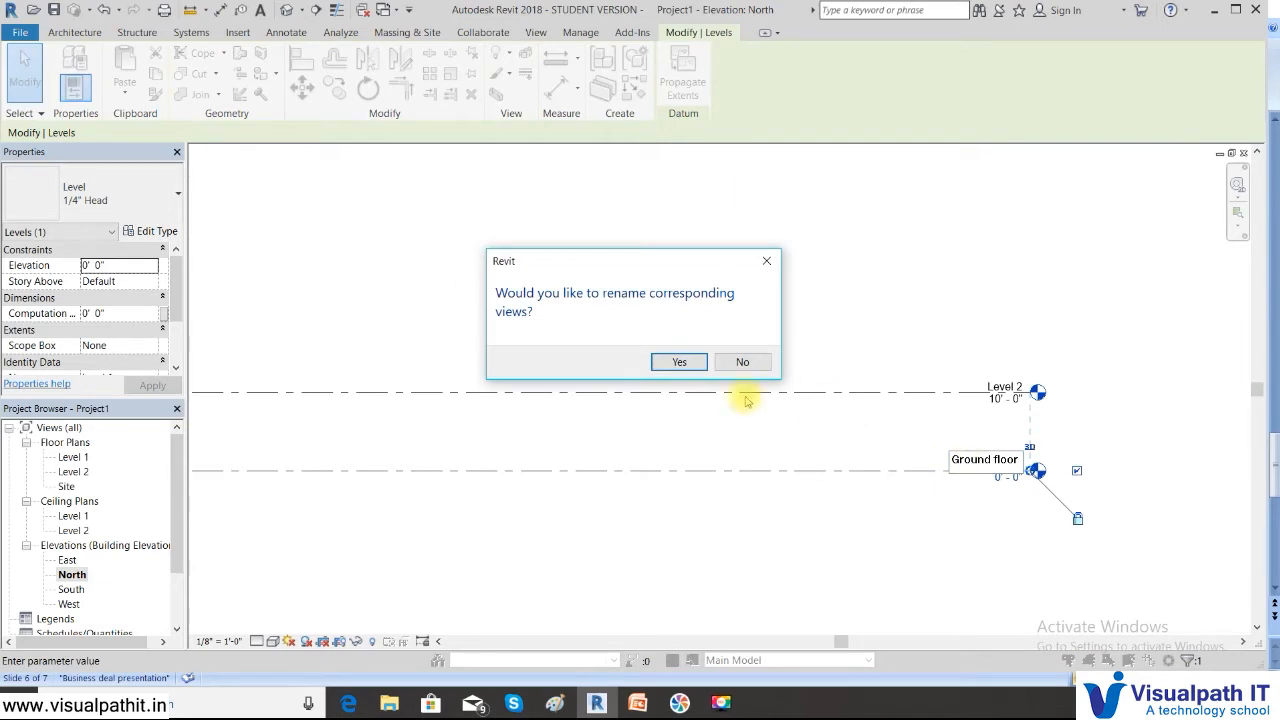
{"action": "left_click", "coordinate": [672, 362]}
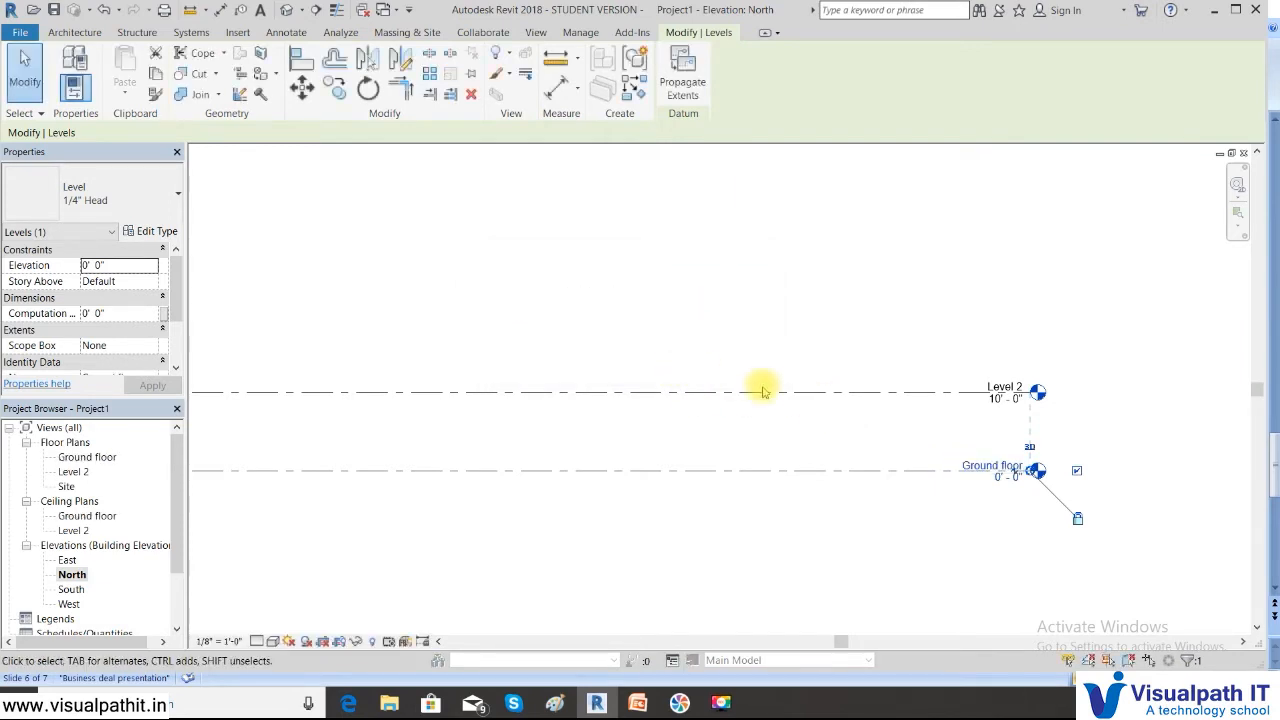
Step: Rename Level 2 to "first floor" and rename its corresponding views as well
{"action": "left_click", "coordinate": [999, 386]}
{"action": "left_click", "coordinate": [997, 383]}
{"action": "type", "text": "fi"}
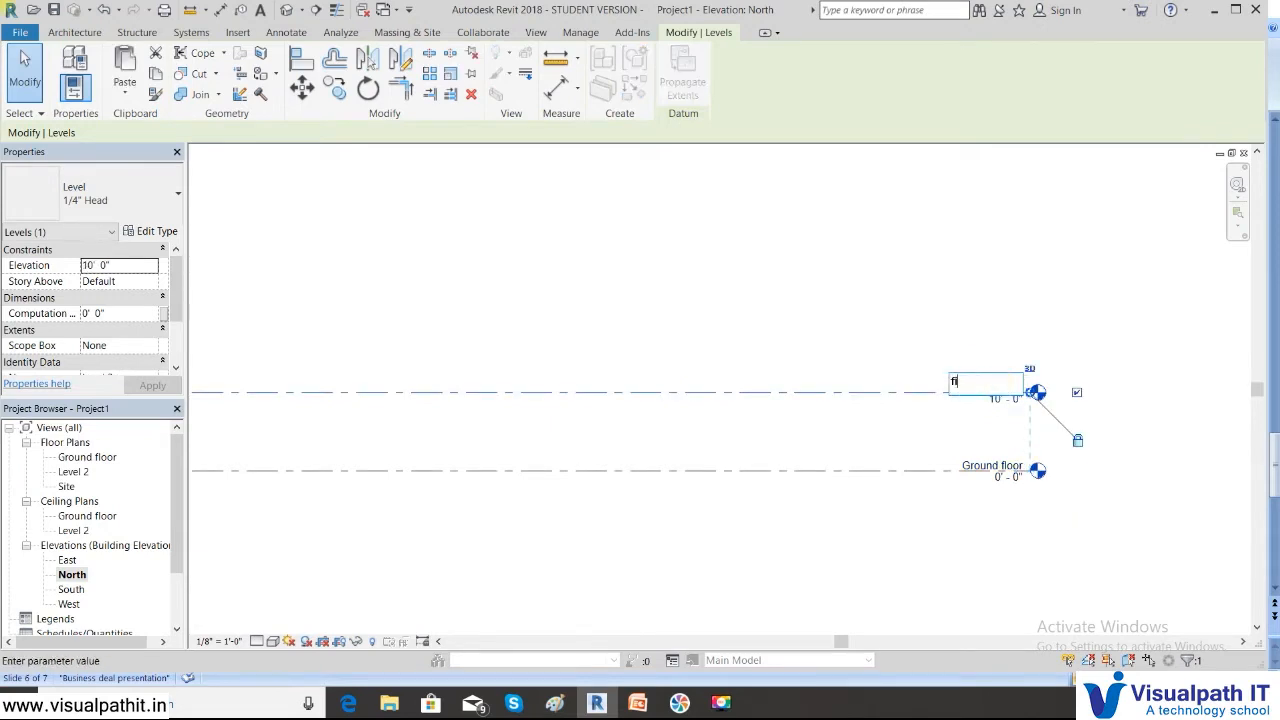
{"action": "type", "text": "rst floor"}
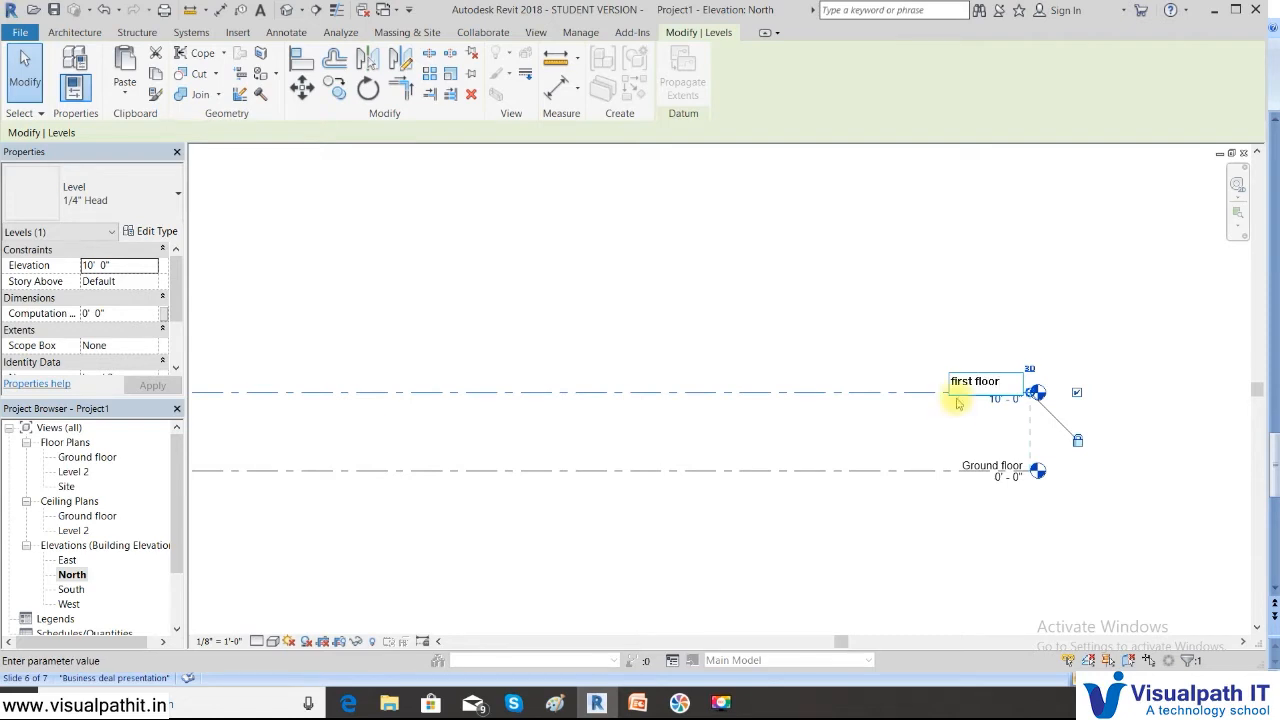
{"action": "key", "text": "Return"}
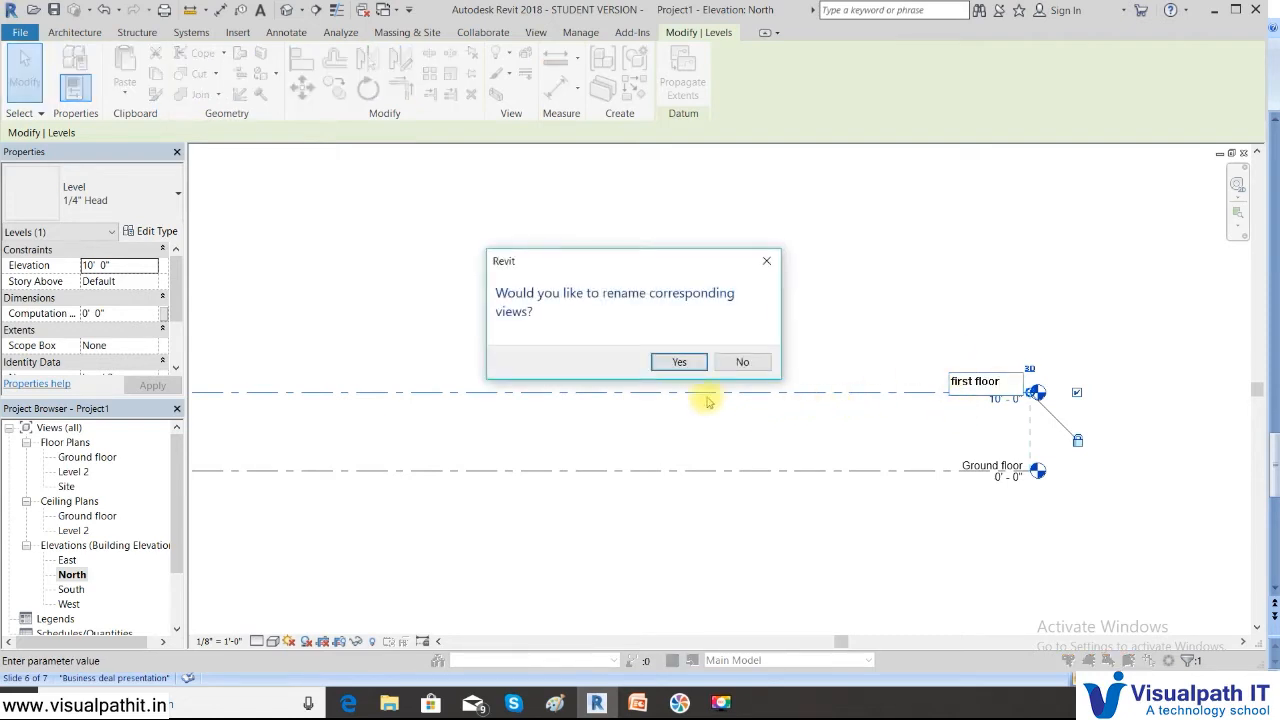
{"action": "left_click", "coordinate": [684, 362]}
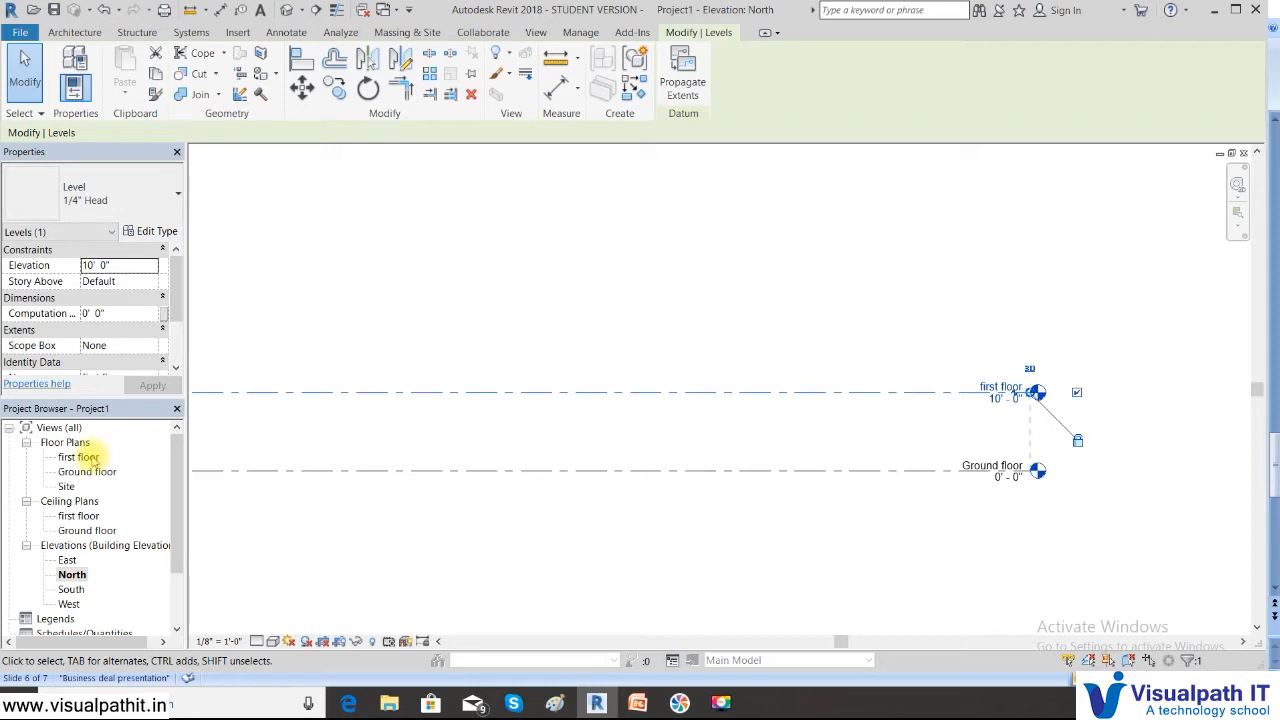
{"action": "left_click", "coordinate": [73, 460]}
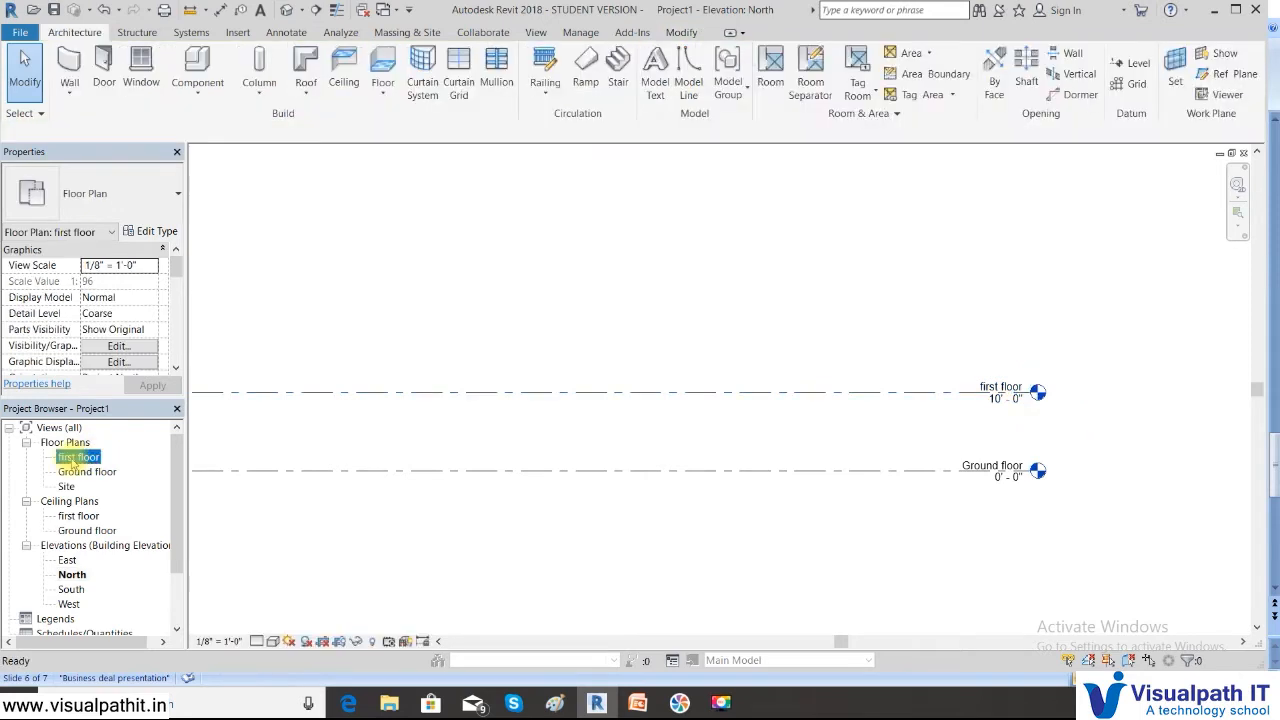
{"action": "right_click", "coordinate": [72, 461]}
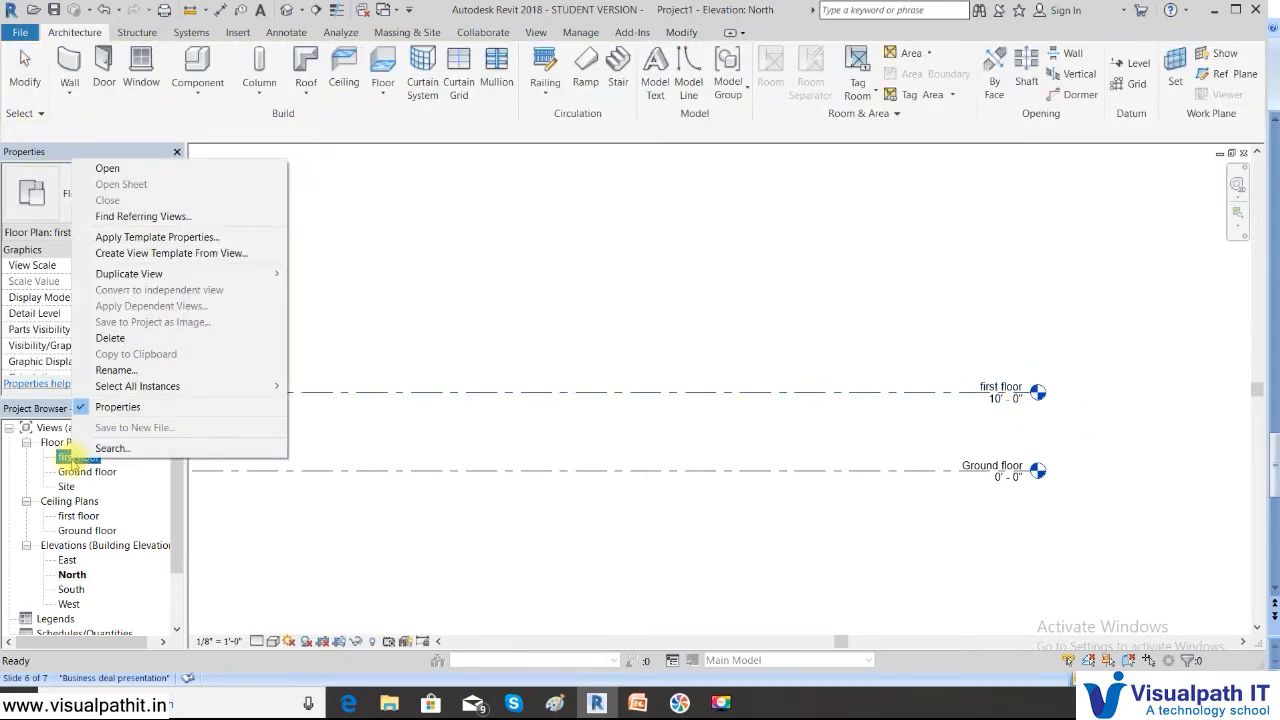
{"action": "left_click", "coordinate": [114, 370]}
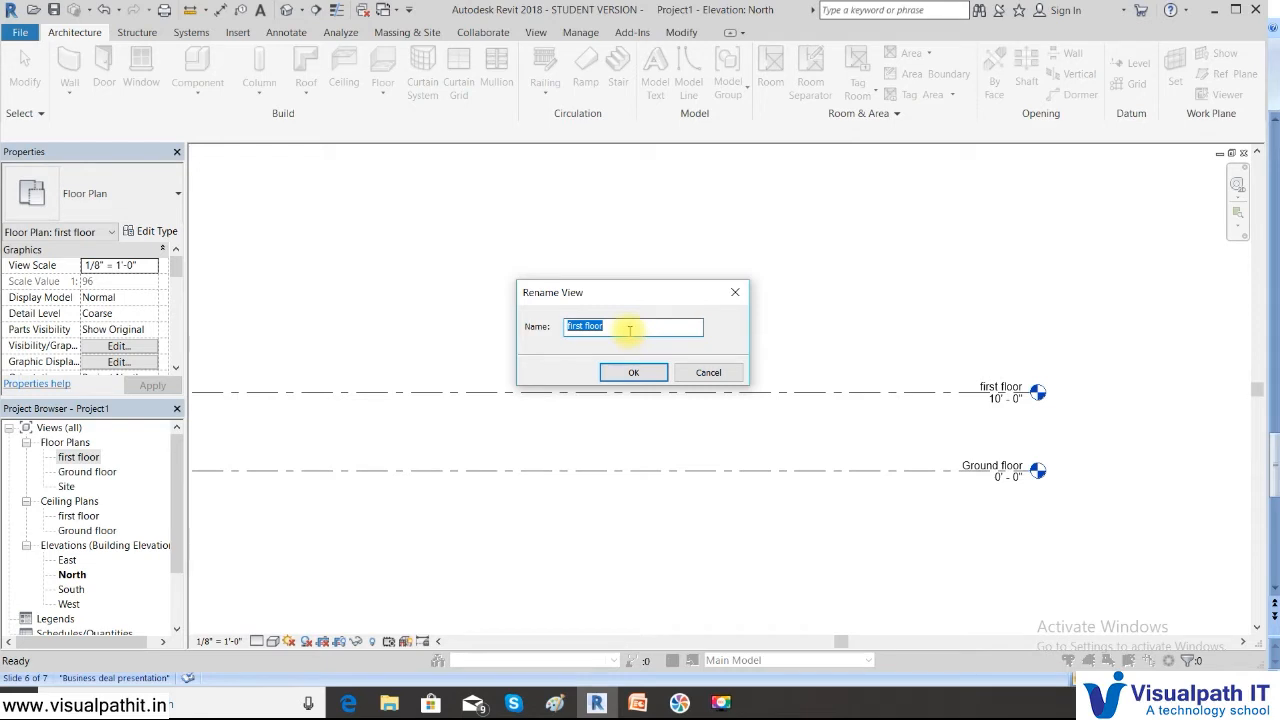
{"action": "left_click", "coordinate": [706, 373]}
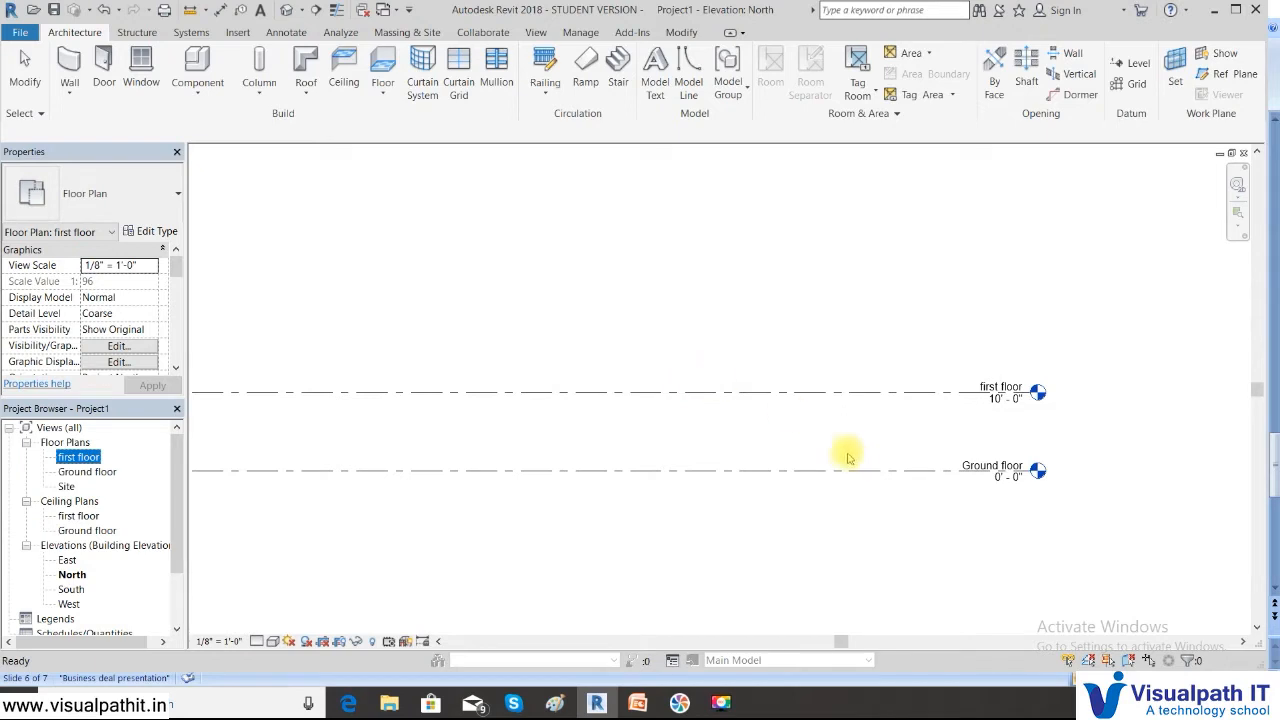
Step: Draw a new level 10' above the first floor, with both ends aligned to the existing level lines
{"action": "scroll", "coordinate": [675, 265], "scroll_direction": "down", "scroll_amount": 2}
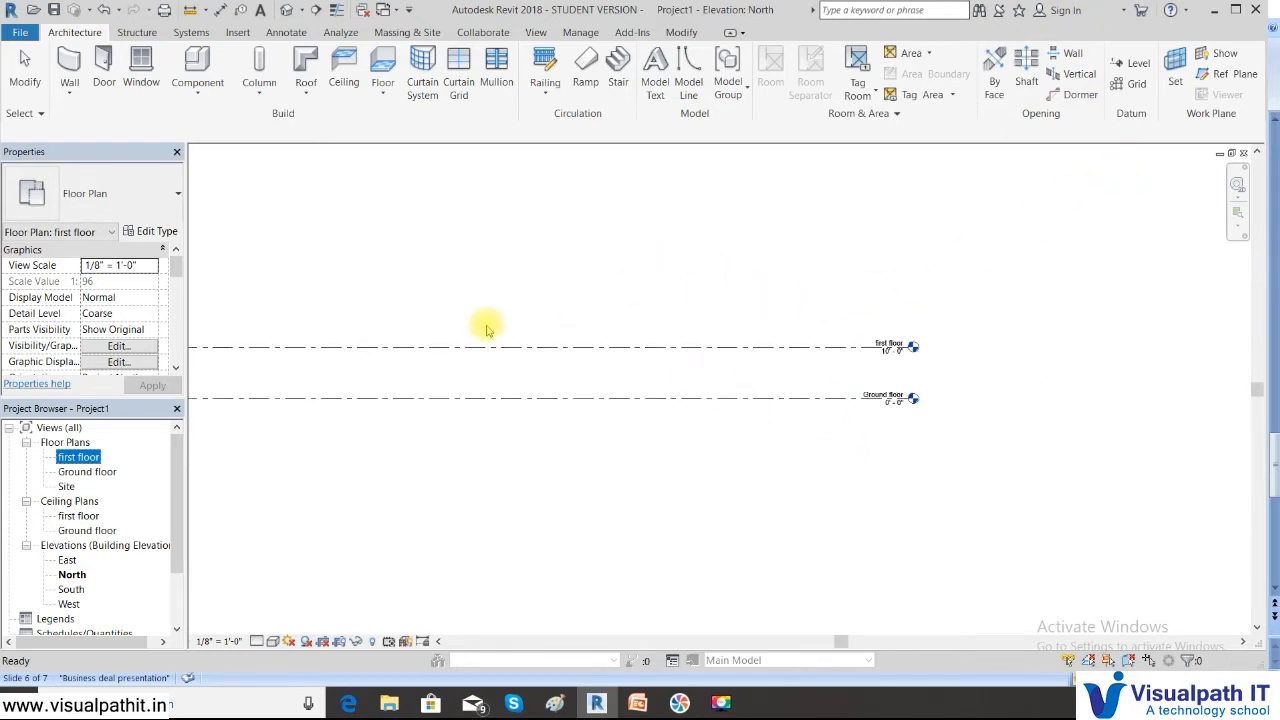
{"action": "left_click", "coordinate": [655, 300]}
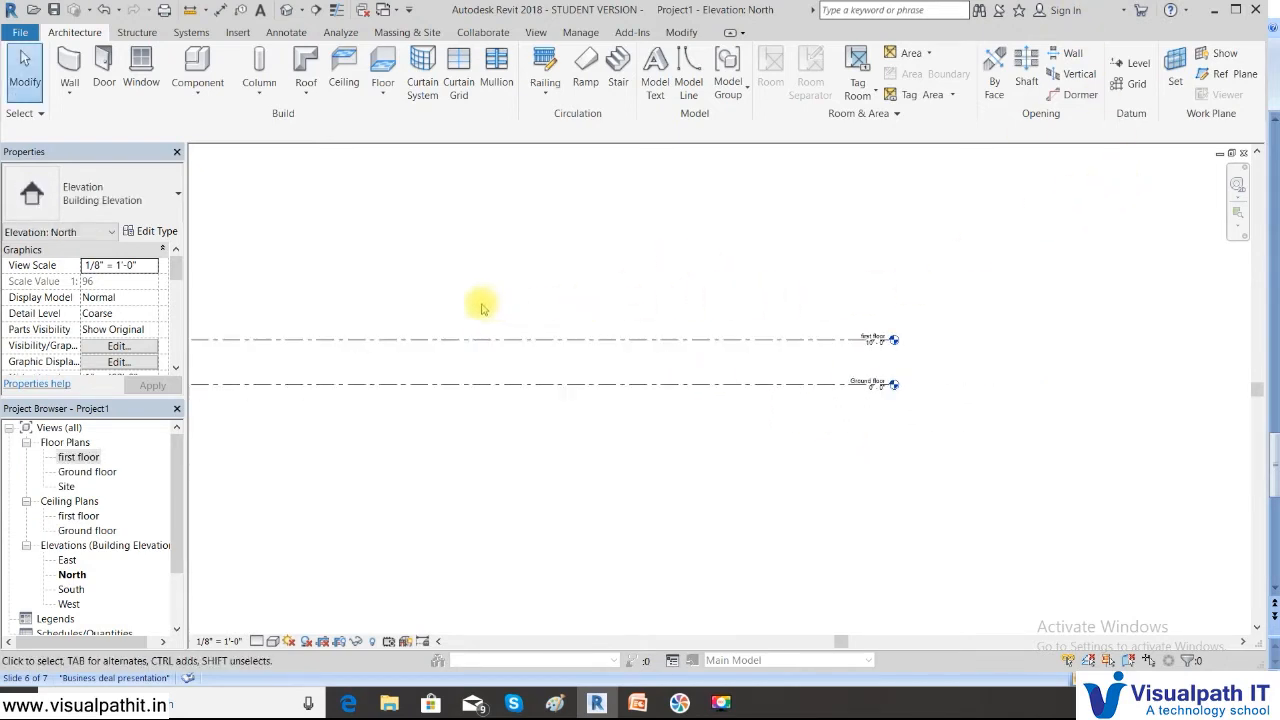
{"action": "middle_click_drag", "start_coordinate": [423, 323], "coordinate": [608, 360]}
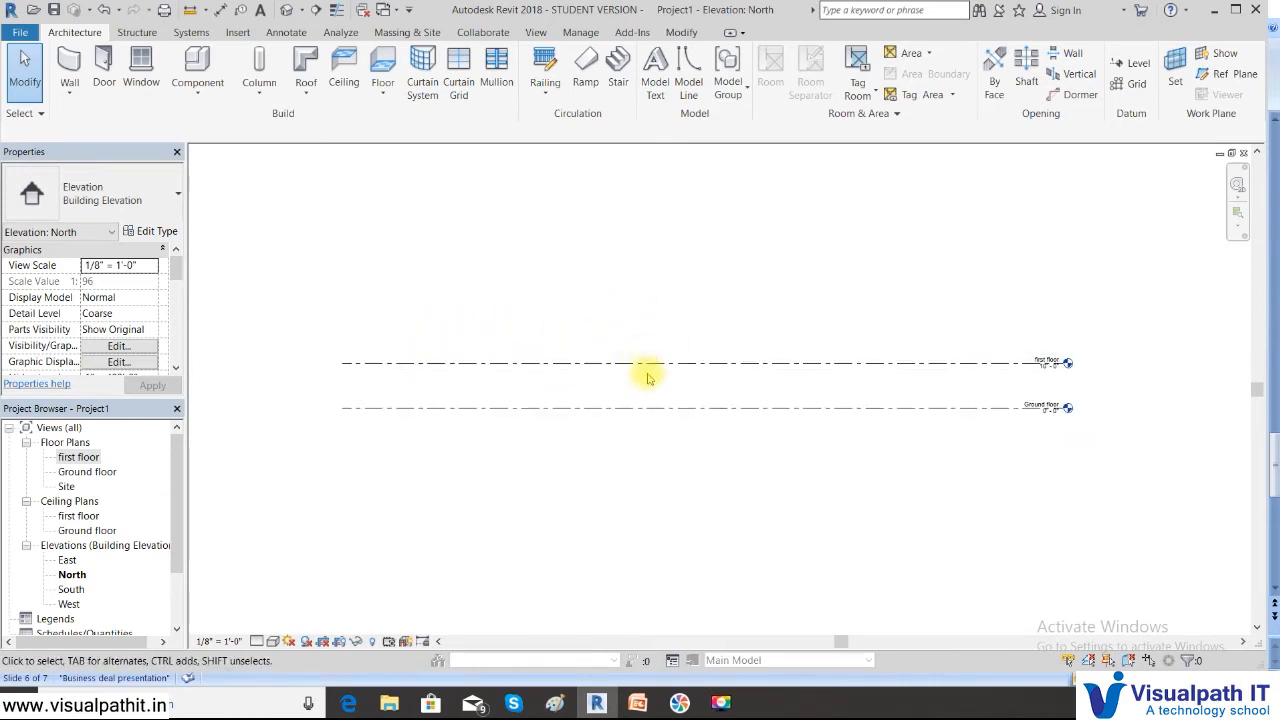
{"action": "scroll", "coordinate": [648, 371], "scroll_direction": "up", "scroll_amount": 1}
{"action": "scroll", "coordinate": [647, 377], "scroll_direction": "up", "scroll_amount": 1}
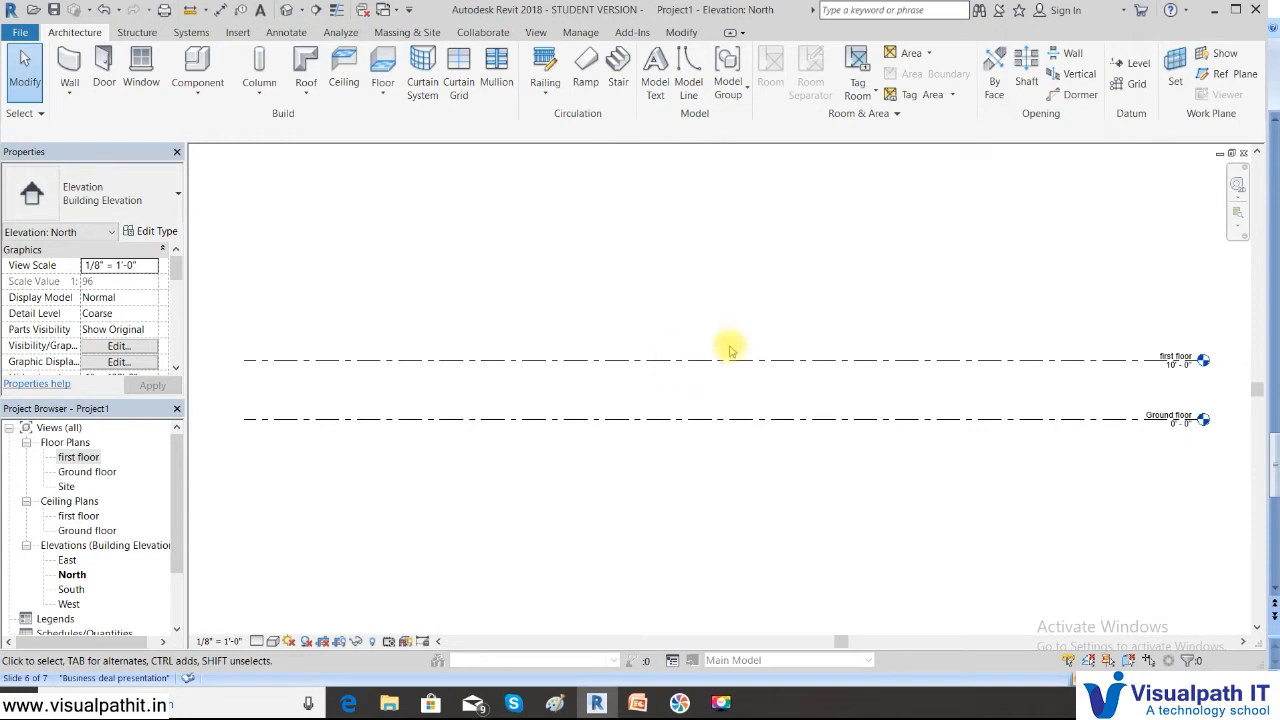
{"action": "left_click", "coordinate": [1128, 63]}
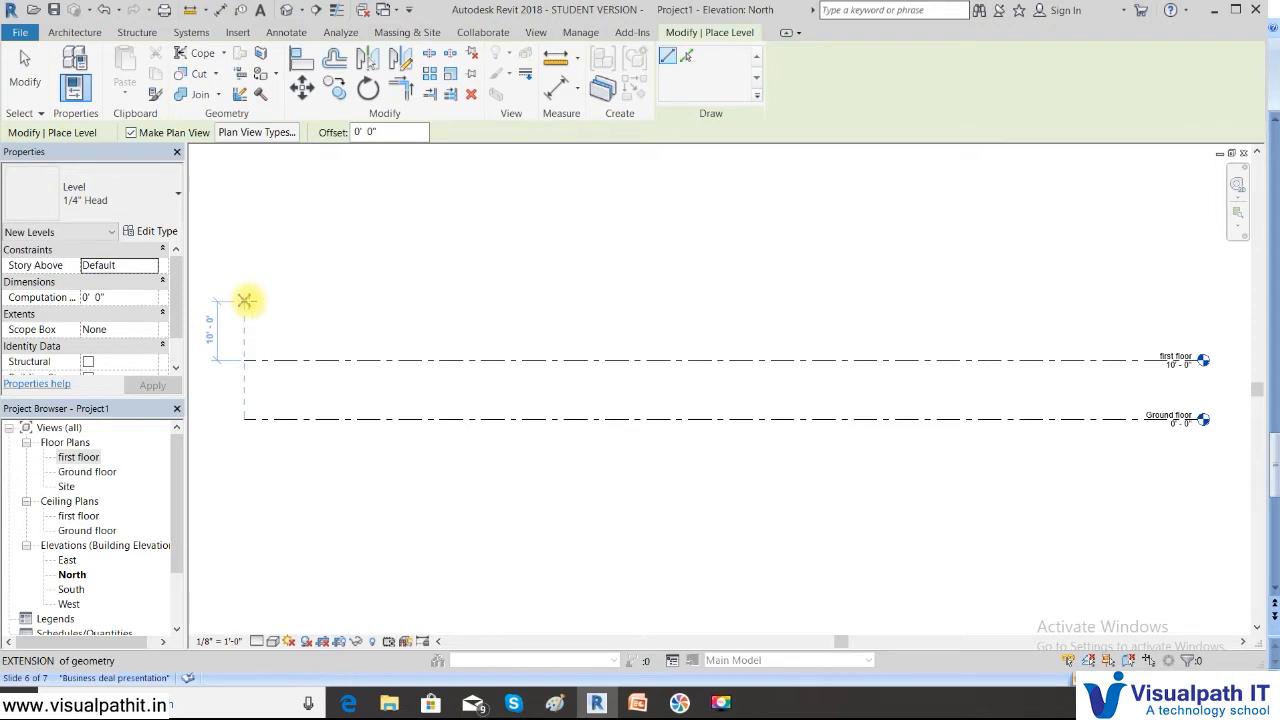
{"action": "left_click", "coordinate": [245, 300]}
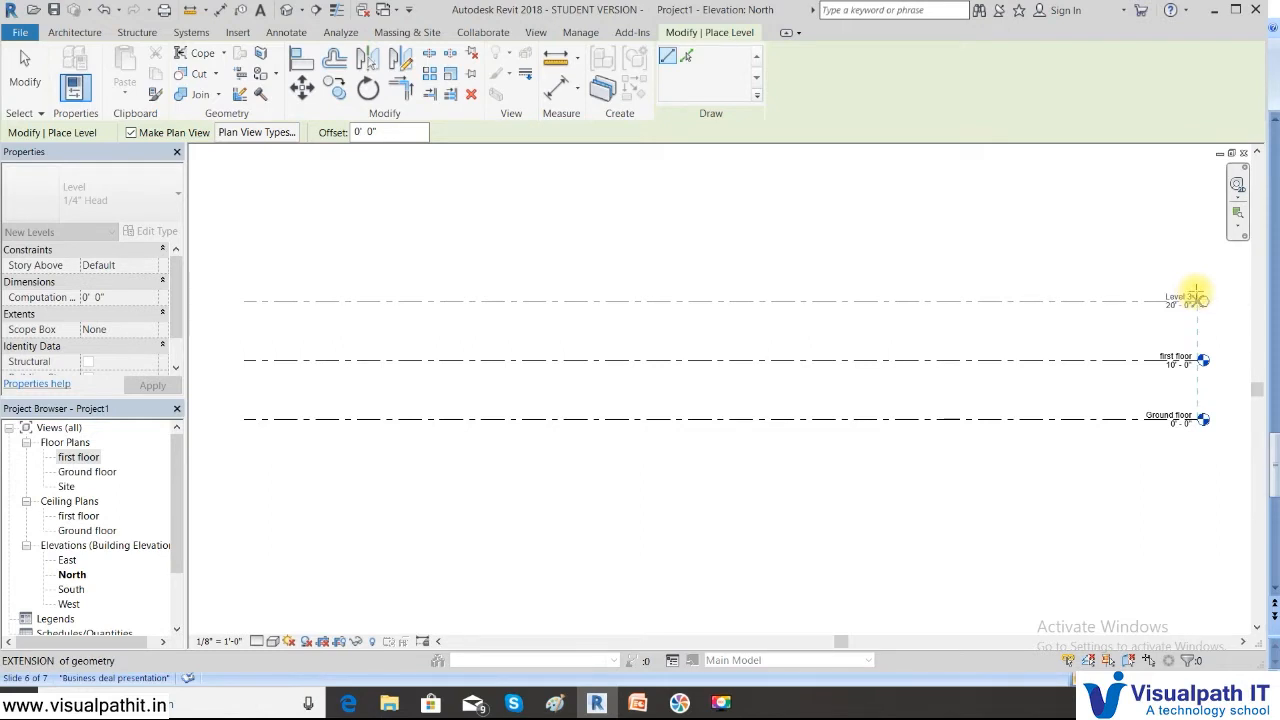
{"action": "left_click", "coordinate": [1196, 293]}
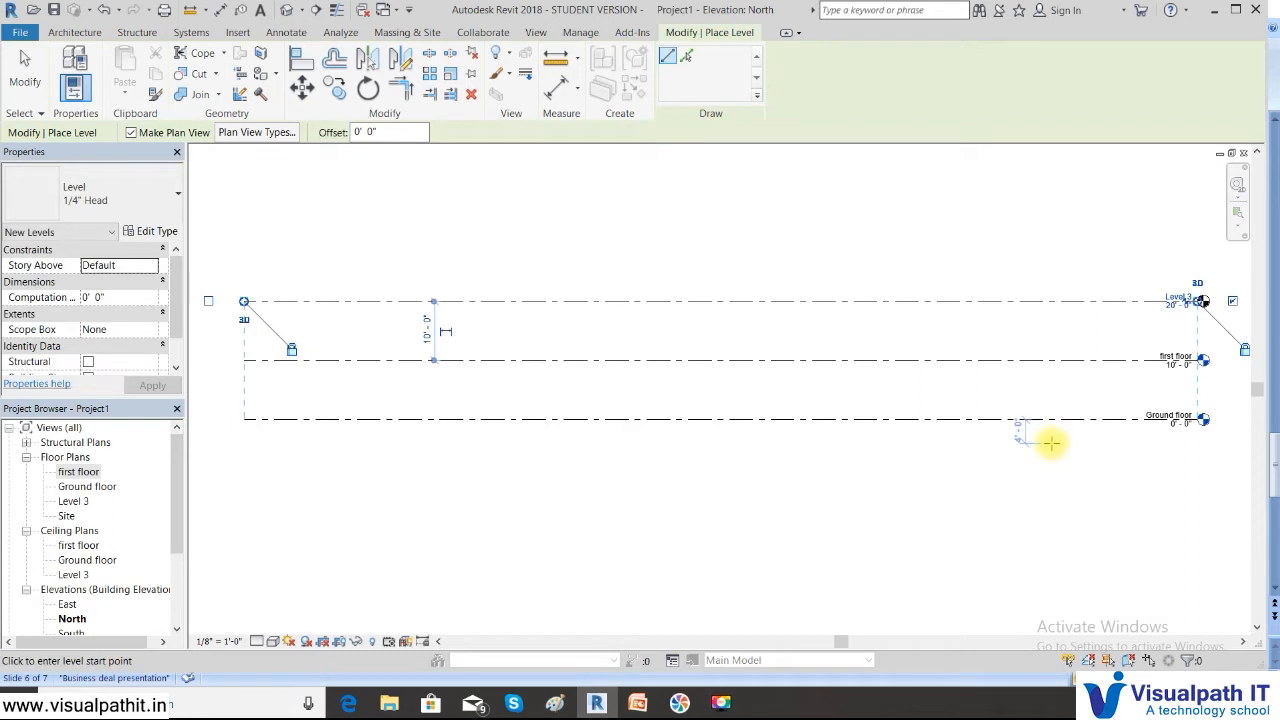
{"action": "scroll", "coordinate": [1096, 339], "scroll_direction": "up", "scroll_amount": 2}
{"action": "scroll", "coordinate": [1112, 311], "scroll_direction": "up", "scroll_amount": 1}
{"action": "middle_click_drag", "start_coordinate": [1113, 311], "coordinate": [951, 336]}
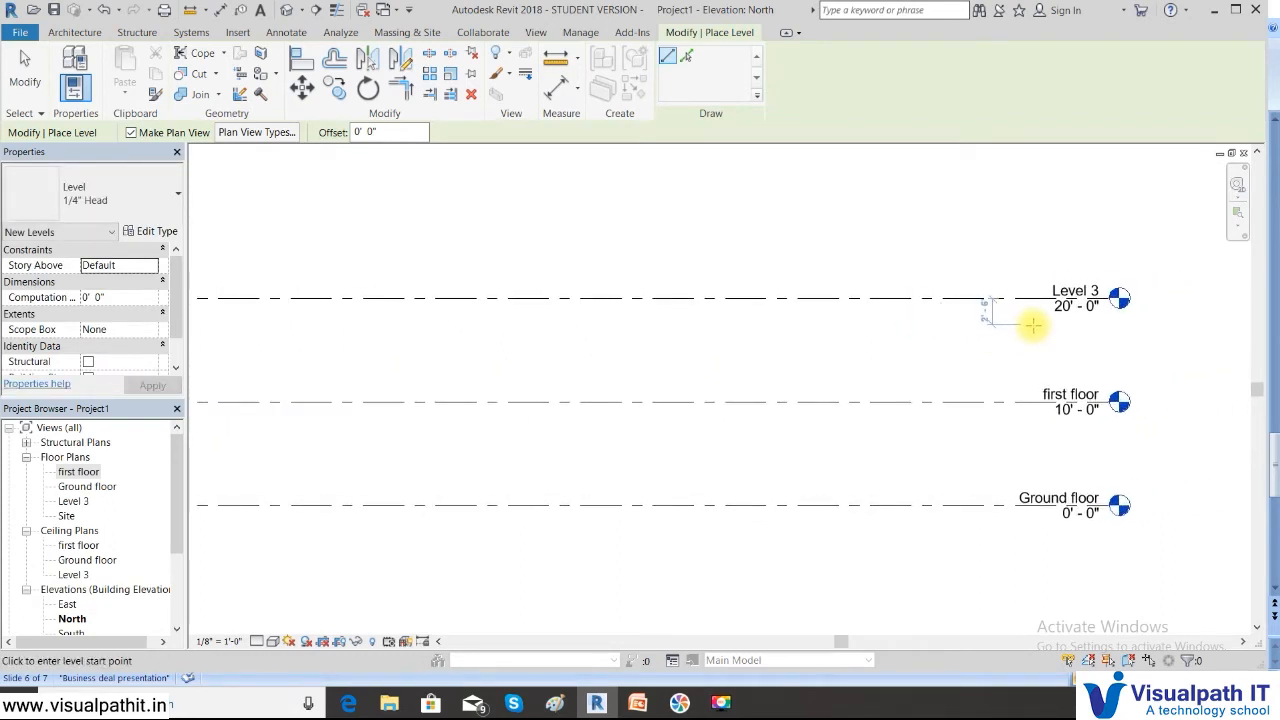
{"action": "key", "text": "Escape"}
{"action": "key", "text": "Escape"}
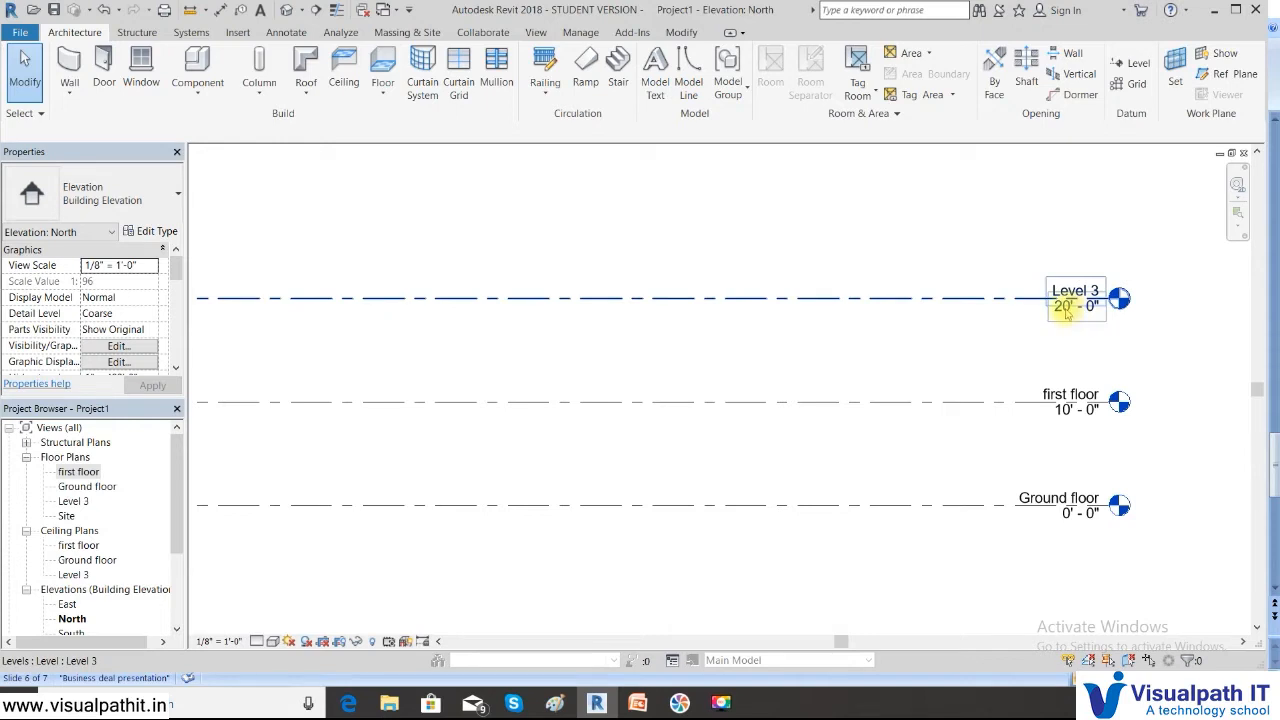
Step: Set the elevation of the topmost level, Level 3, to 30'
{"action": "scroll", "coordinate": [668, 403], "scroll_direction": "down", "scroll_amount": 2}
{"action": "middle_click_drag", "start_coordinate": [781, 357], "coordinate": [1053, 348]}
{"action": "middle_click_drag", "start_coordinate": [372, 356], "coordinate": [616, 341]}
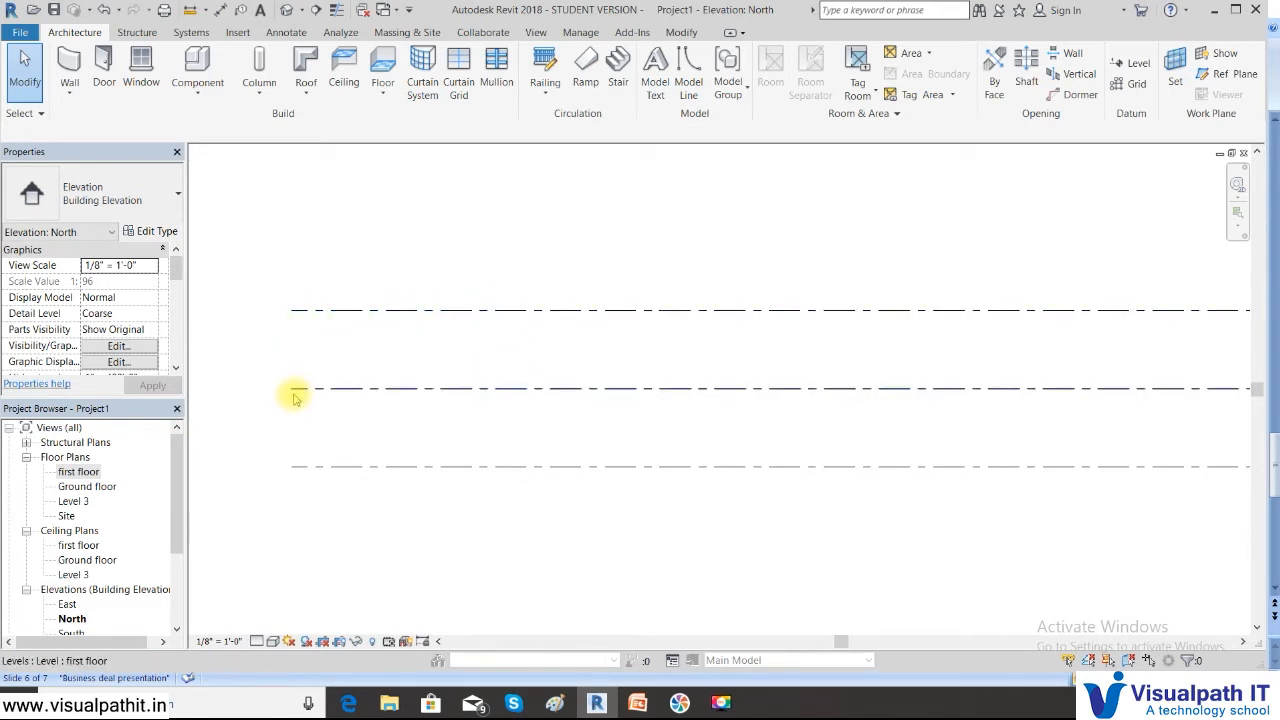
{"action": "left_click", "coordinate": [420, 467]}
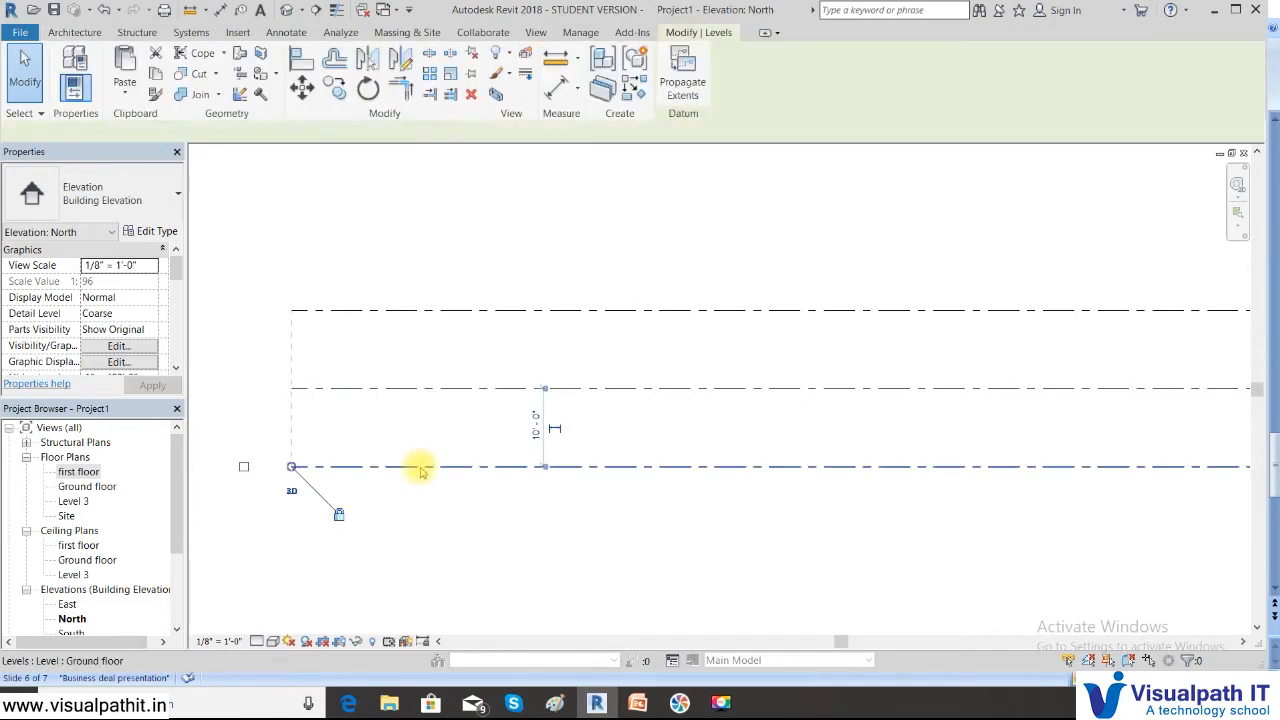
{"action": "left_click", "coordinate": [560, 316]}
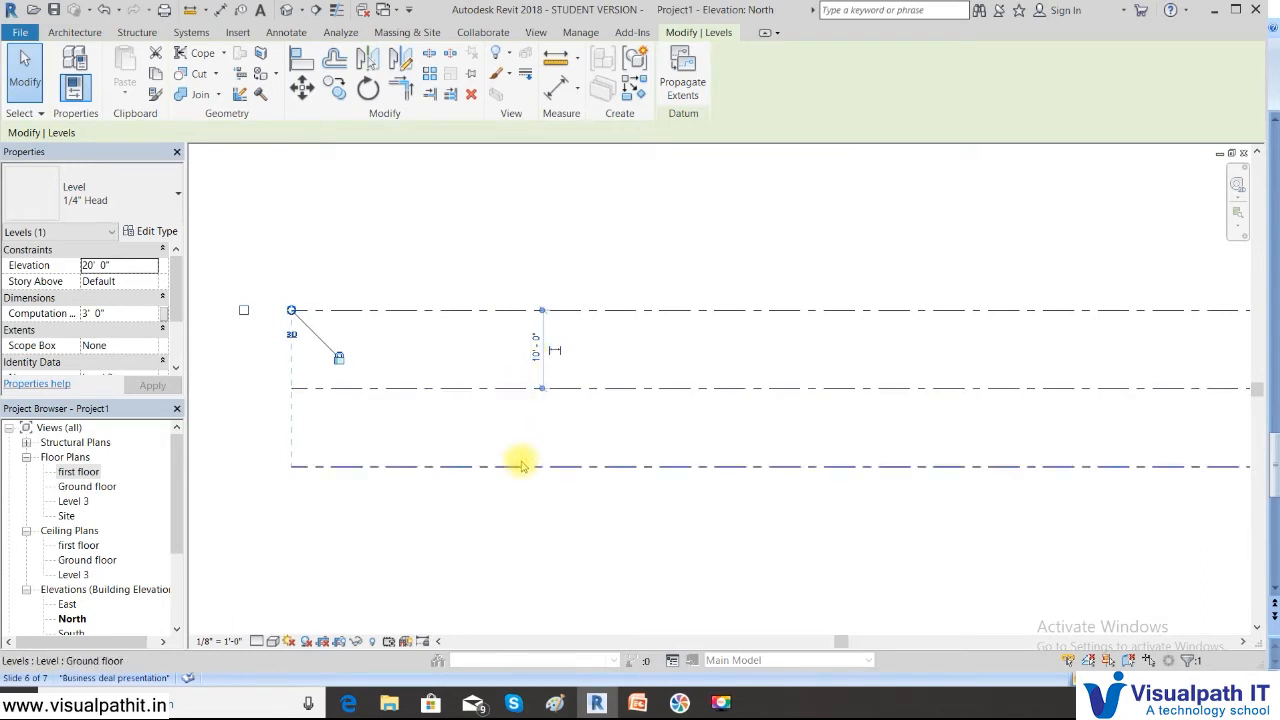
{"action": "middle_click_drag", "start_coordinate": [811, 360], "coordinate": [351, 363]}
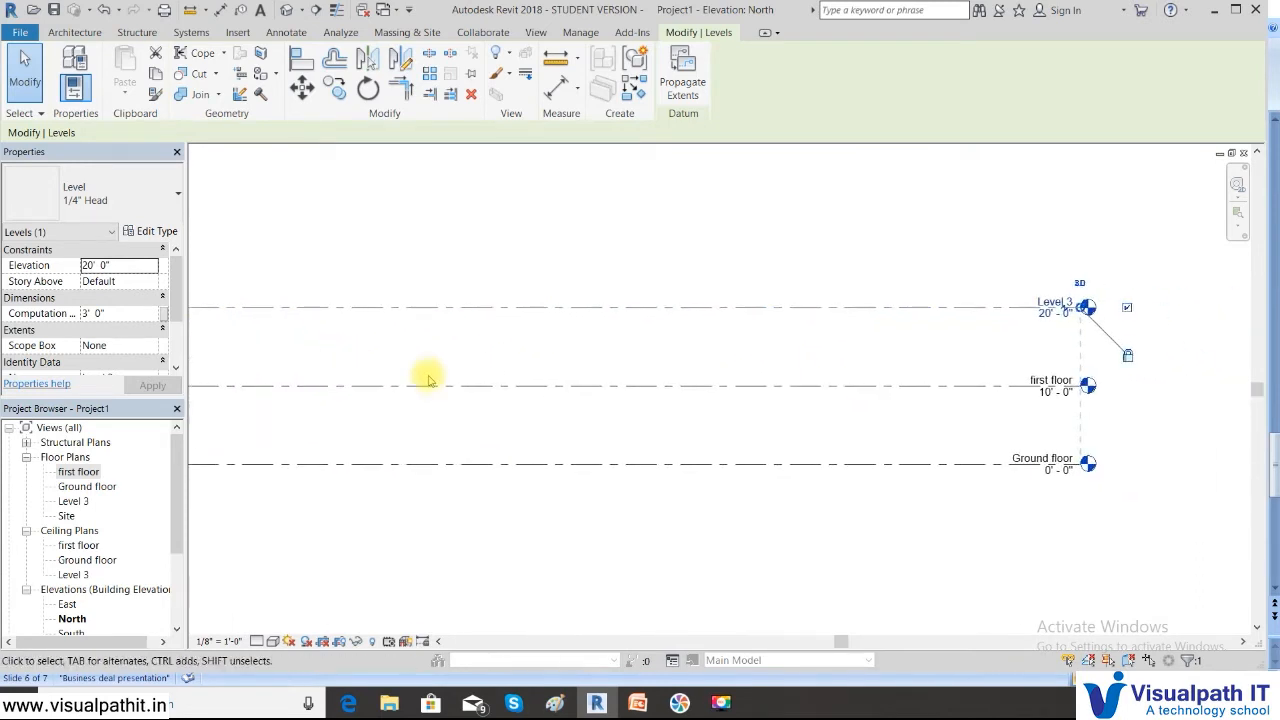
{"action": "scroll", "coordinate": [1054, 308], "scroll_direction": "up", "scroll_amount": 2}
{"action": "scroll", "coordinate": [1054, 312], "scroll_direction": "up", "scroll_amount": 1}
{"action": "left_click", "coordinate": [1052, 318]}
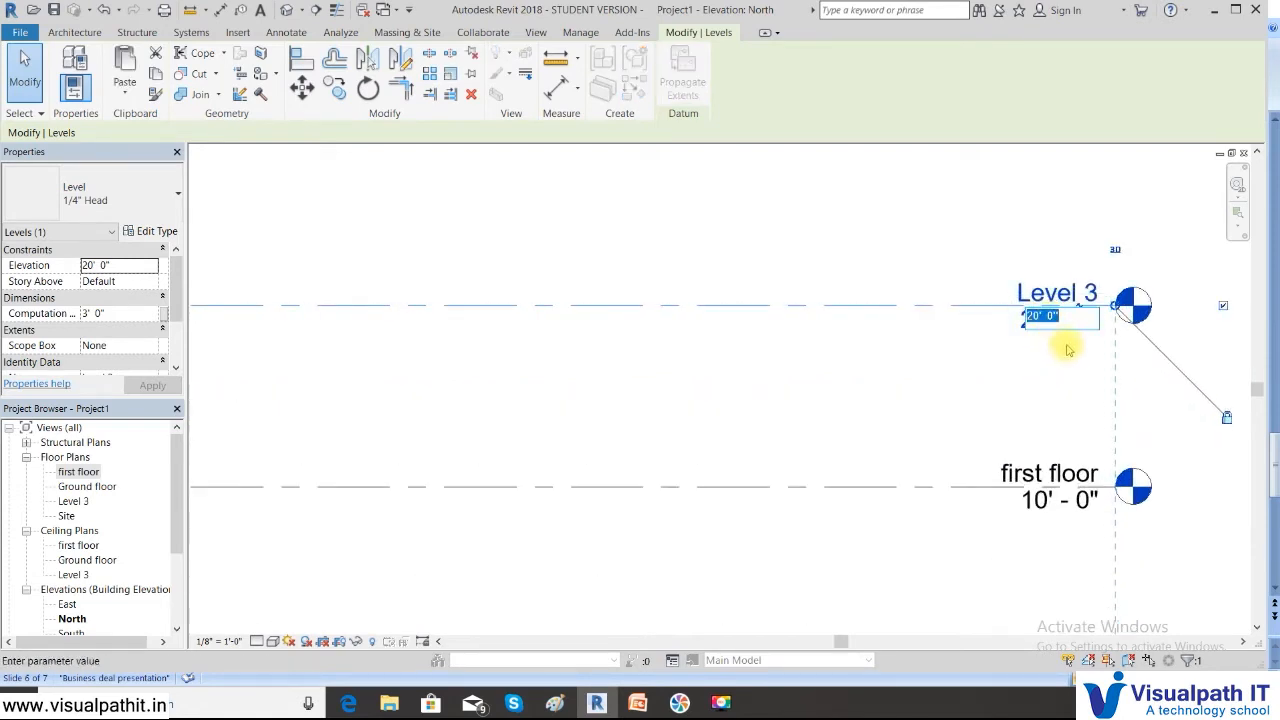
{"action": "type", "text": "30"}
{"action": "key", "text": "Return"}
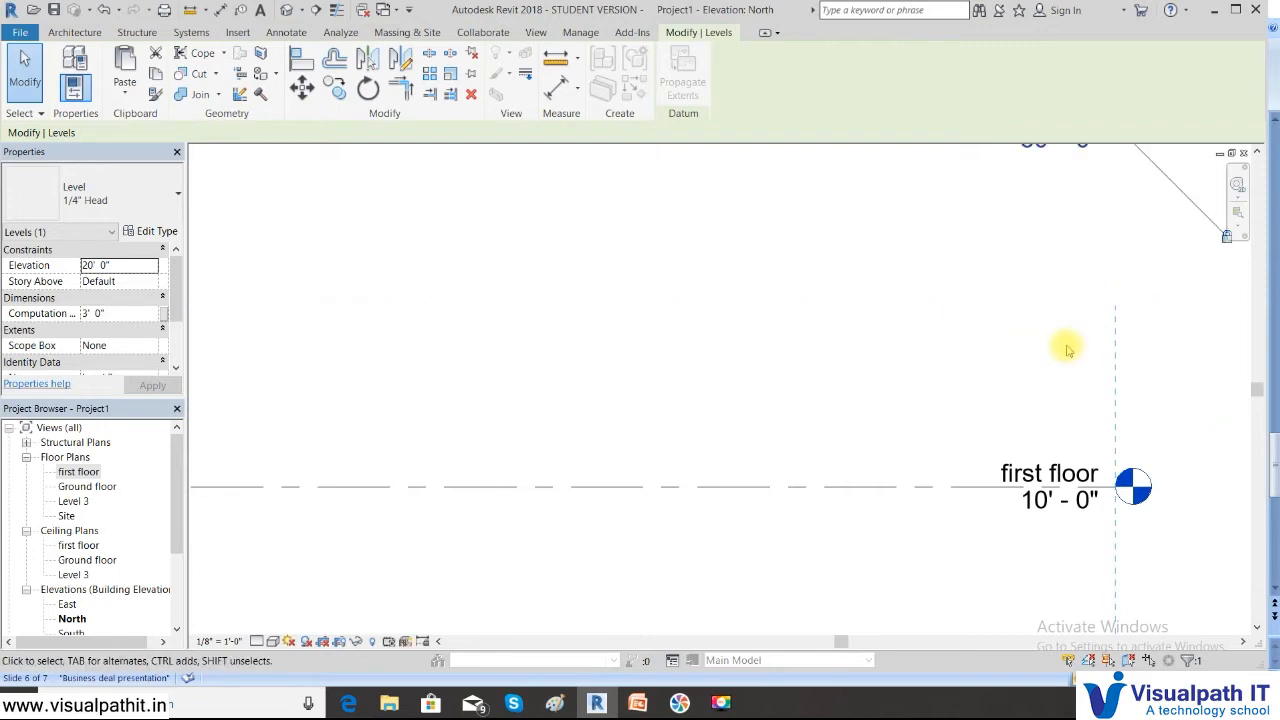
Step: Set the elevation of Level 3 back to 20' and show the full extent of the three level lines
{"action": "scroll", "coordinate": [1050, 320], "scroll_direction": "down", "scroll_amount": 2}
{"action": "scroll", "coordinate": [1008, 295], "scroll_direction": "down", "scroll_amount": 1}
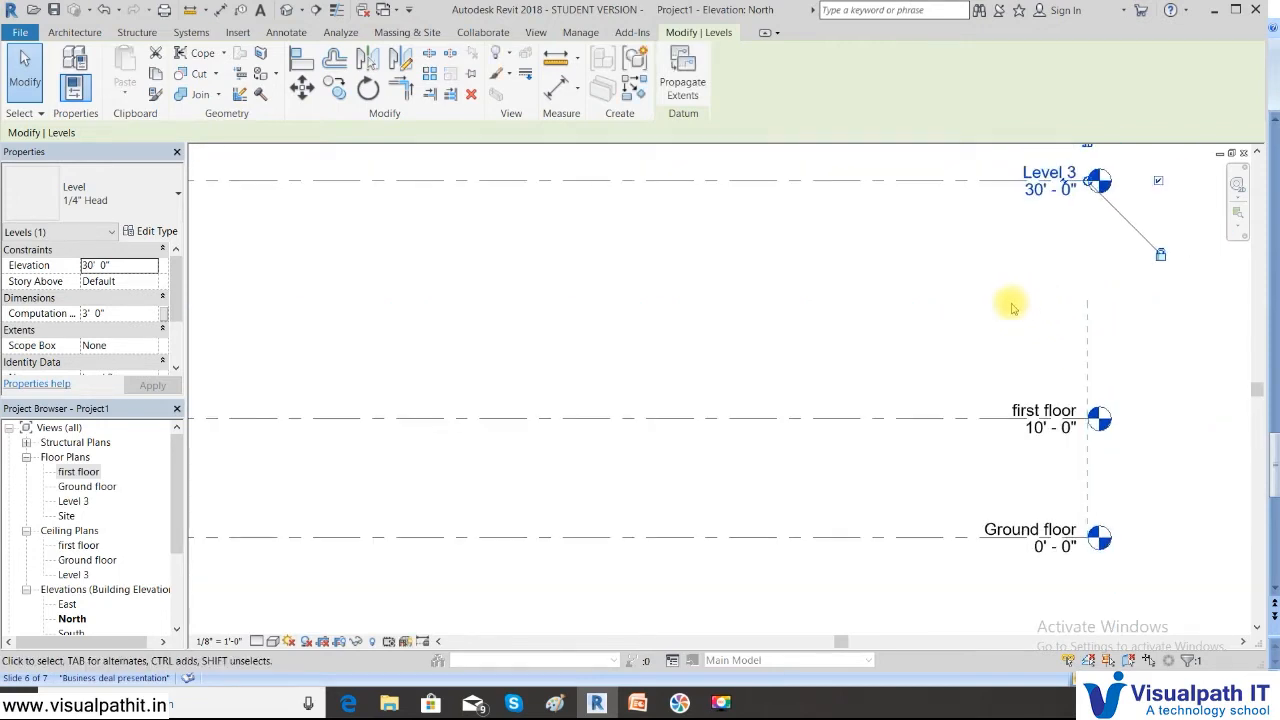
{"action": "left_click", "coordinate": [1040, 192]}
{"action": "type", "text": "20"}
{"action": "key", "text": "Return"}
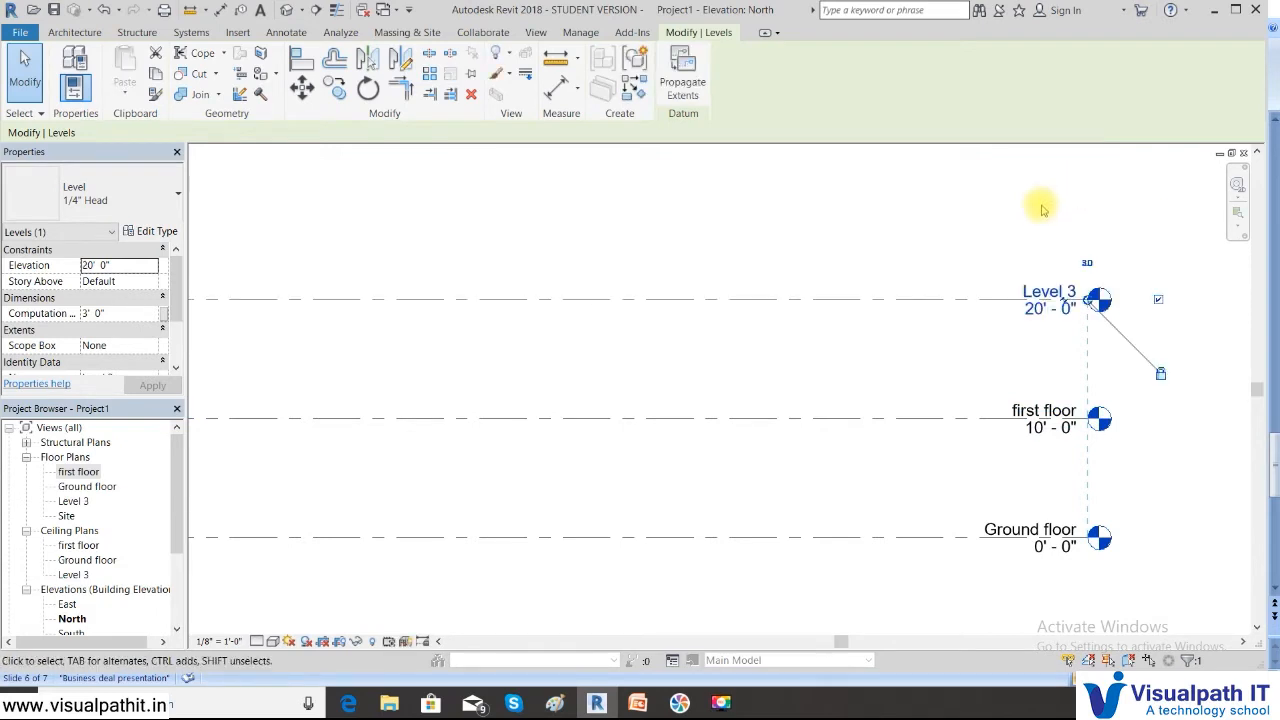
{"action": "scroll", "coordinate": [702, 330], "scroll_direction": "down", "scroll_amount": 1}
{"action": "middle_click_drag", "start_coordinate": [385, 340], "coordinate": [709, 346]}
{"action": "scroll", "coordinate": [614, 360], "scroll_direction": "down", "scroll_amount": 2}
{"action": "middle_click_drag", "start_coordinate": [432, 378], "coordinate": [586, 369]}
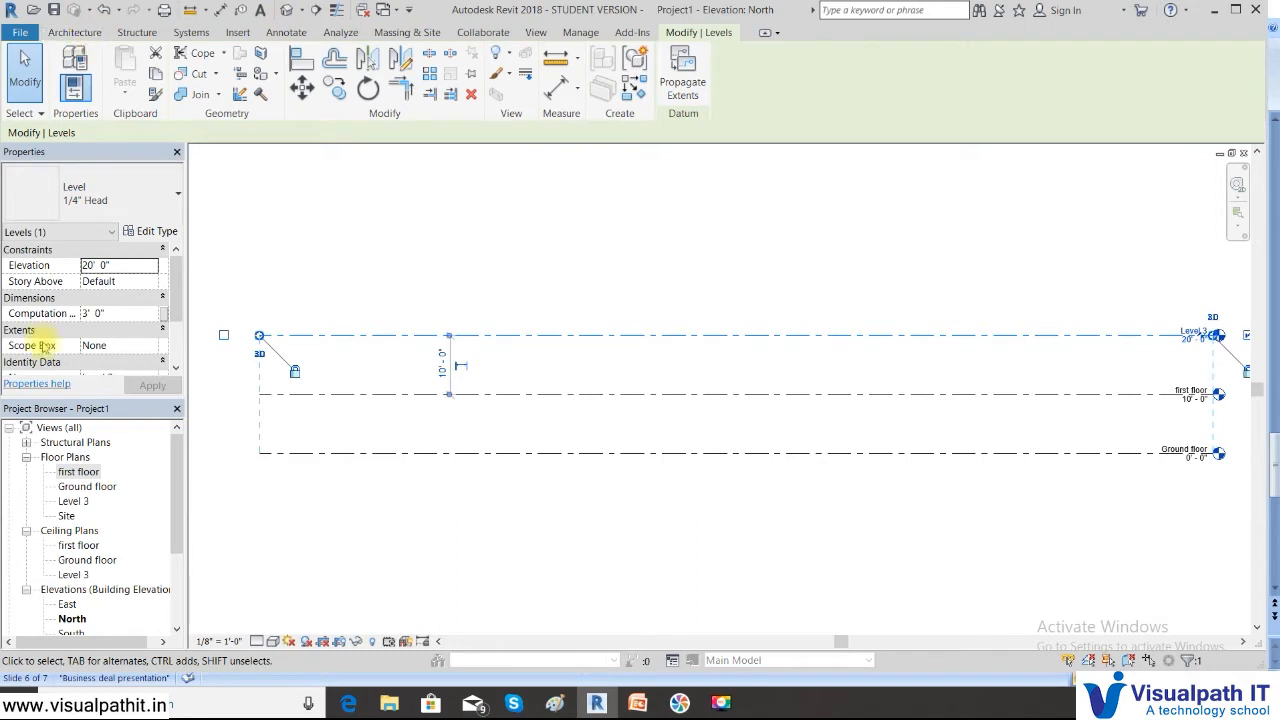
Step: Rename the Level 3 floor plan view to "second floor", renaming the corresponding level and views as well
{"action": "left_click", "coordinate": [73, 502]}
{"action": "right_click", "coordinate": [82, 502]}
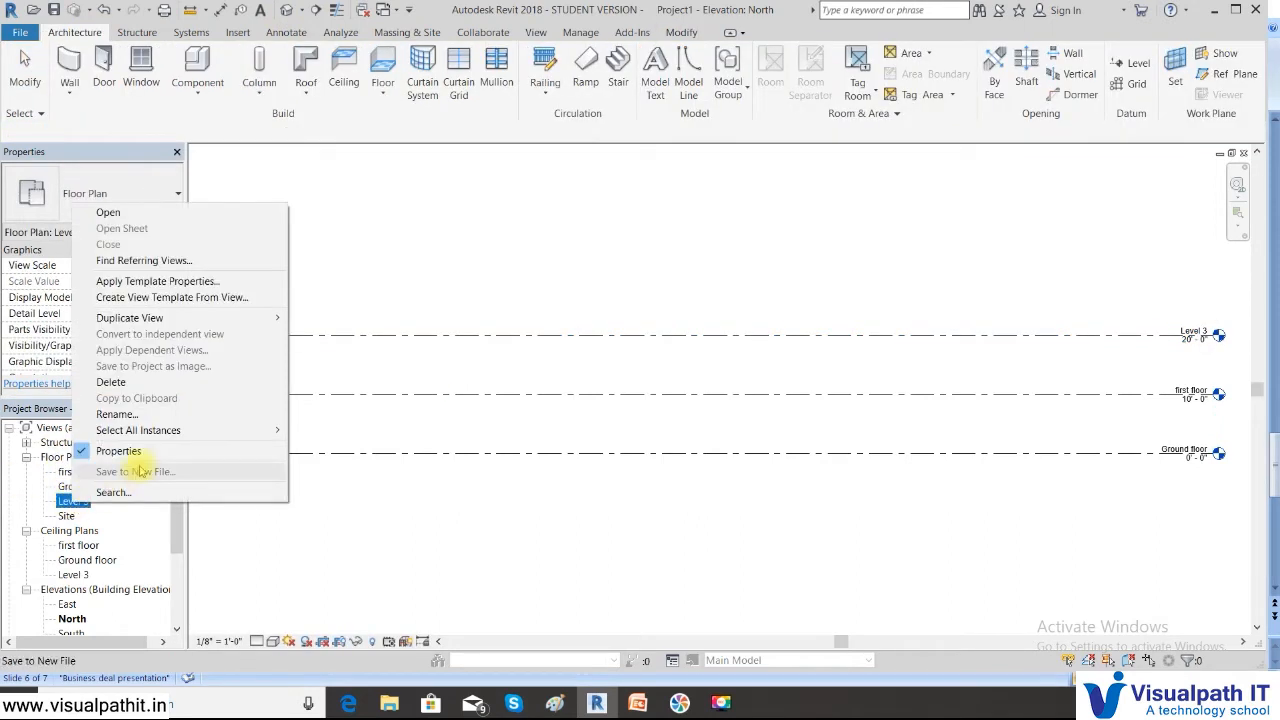
{"action": "left_click", "coordinate": [140, 414]}
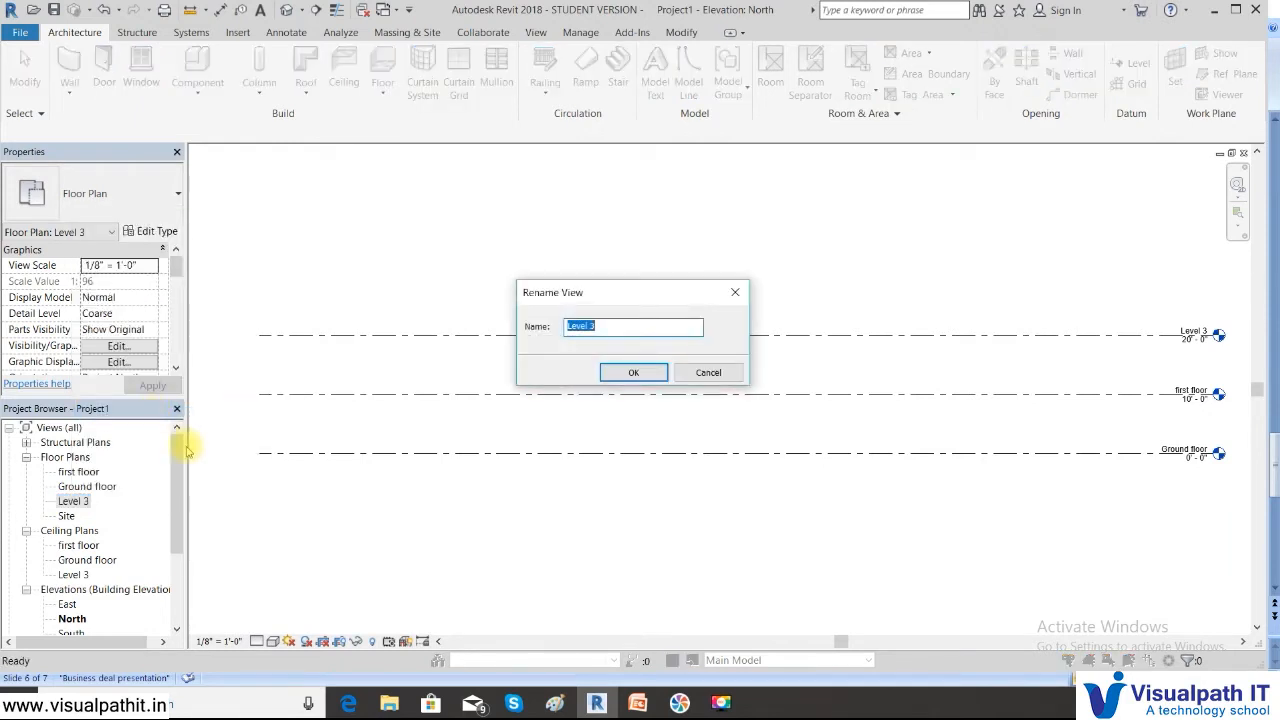
{"action": "type", "text": "second floor"}
{"action": "left_click", "coordinate": [621, 377]}
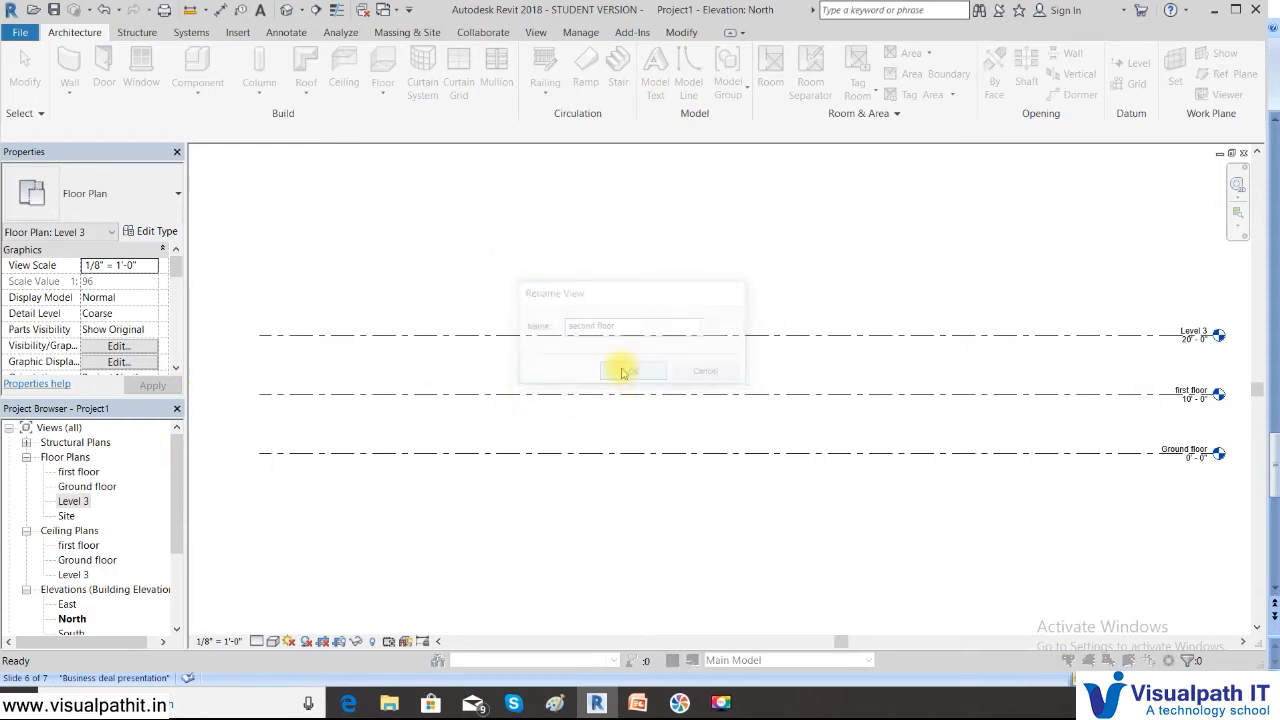
{"action": "left_click", "coordinate": [679, 363]}
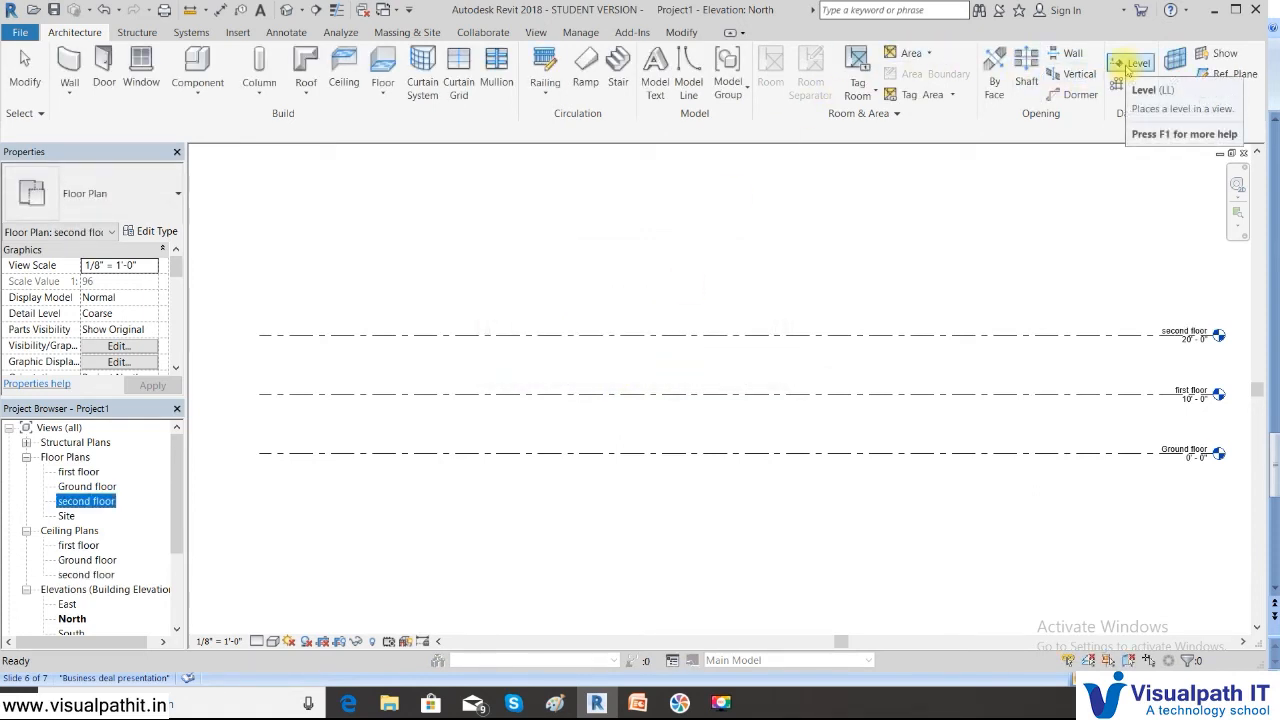
Step: Draw a new level about 11'-6" above the second floor, with both ends aligned to the existing level lines
{"action": "left_click", "coordinate": [1130, 64]}
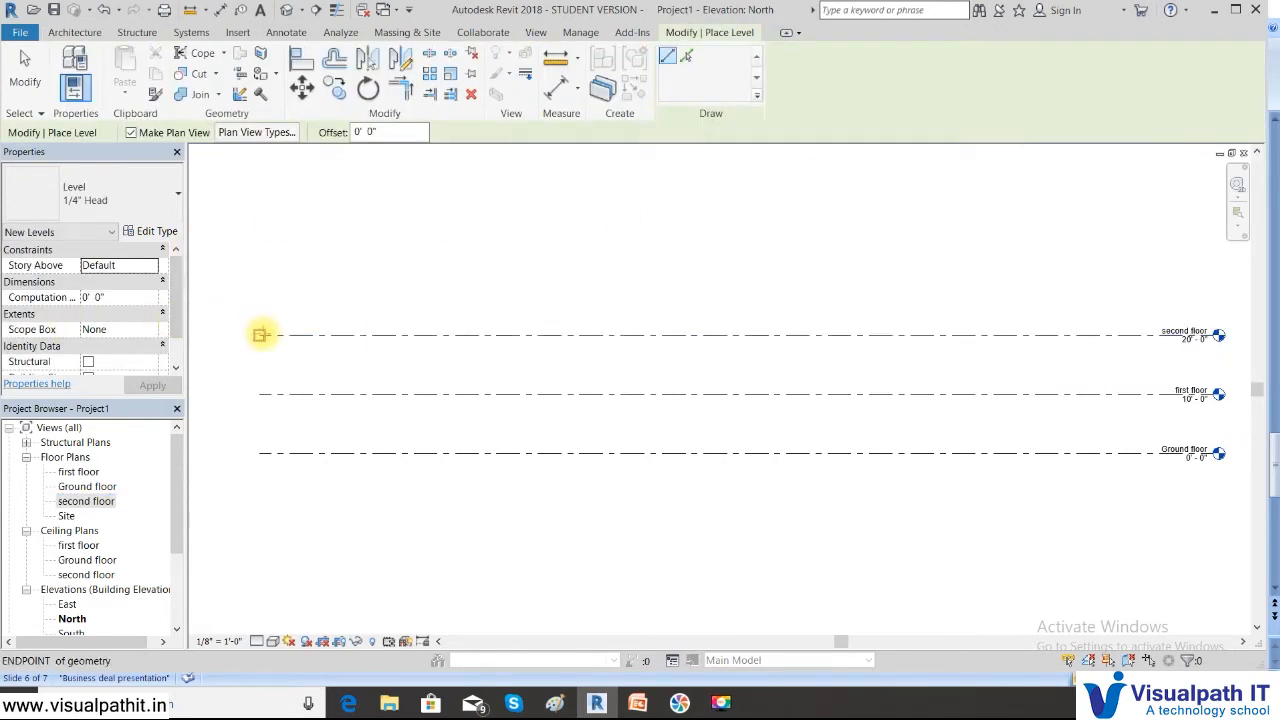
{"action": "left_click", "coordinate": [258, 267]}
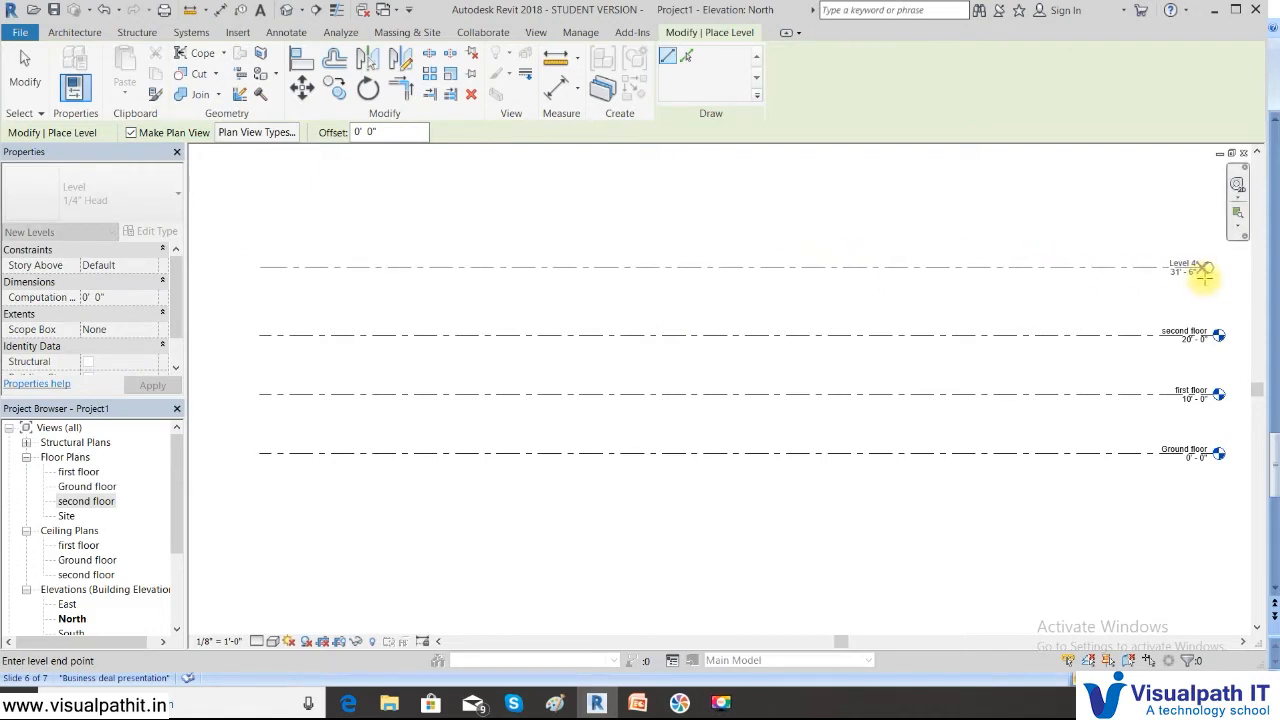
{"action": "left_click", "coordinate": [1212, 270]}
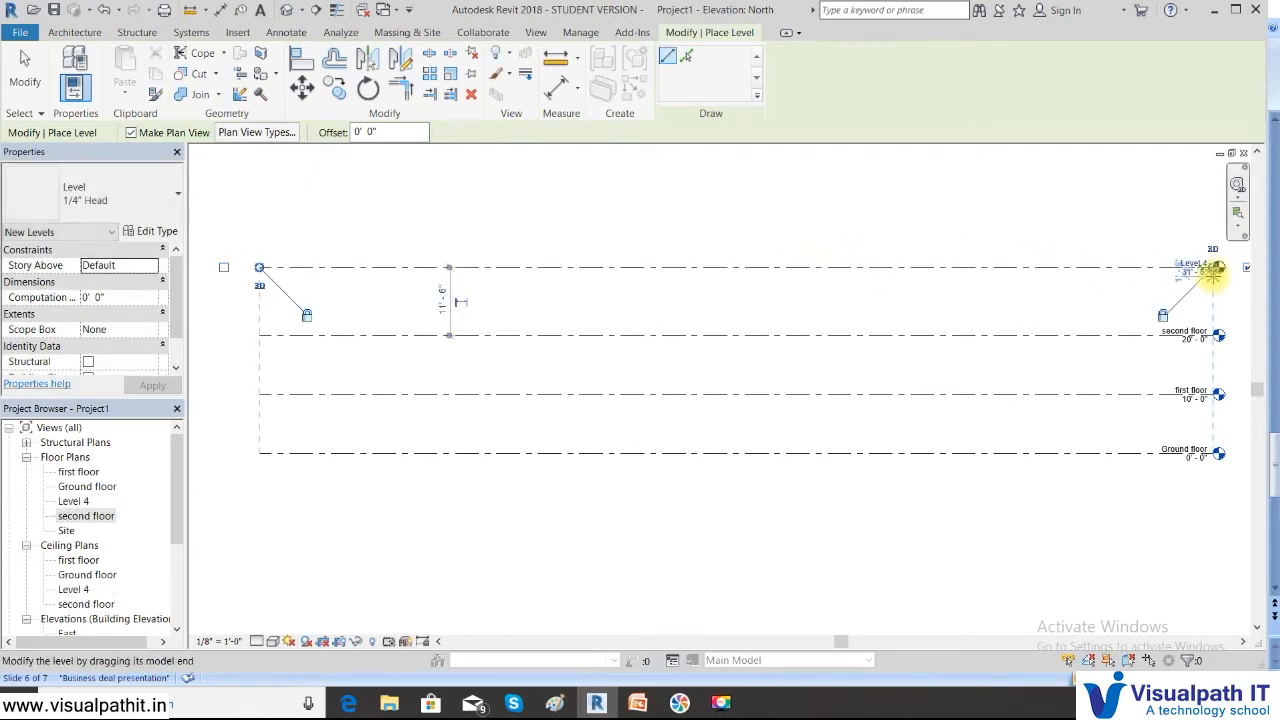
{"action": "key", "text": "Escape"}
{"action": "key", "text": "Escape"}
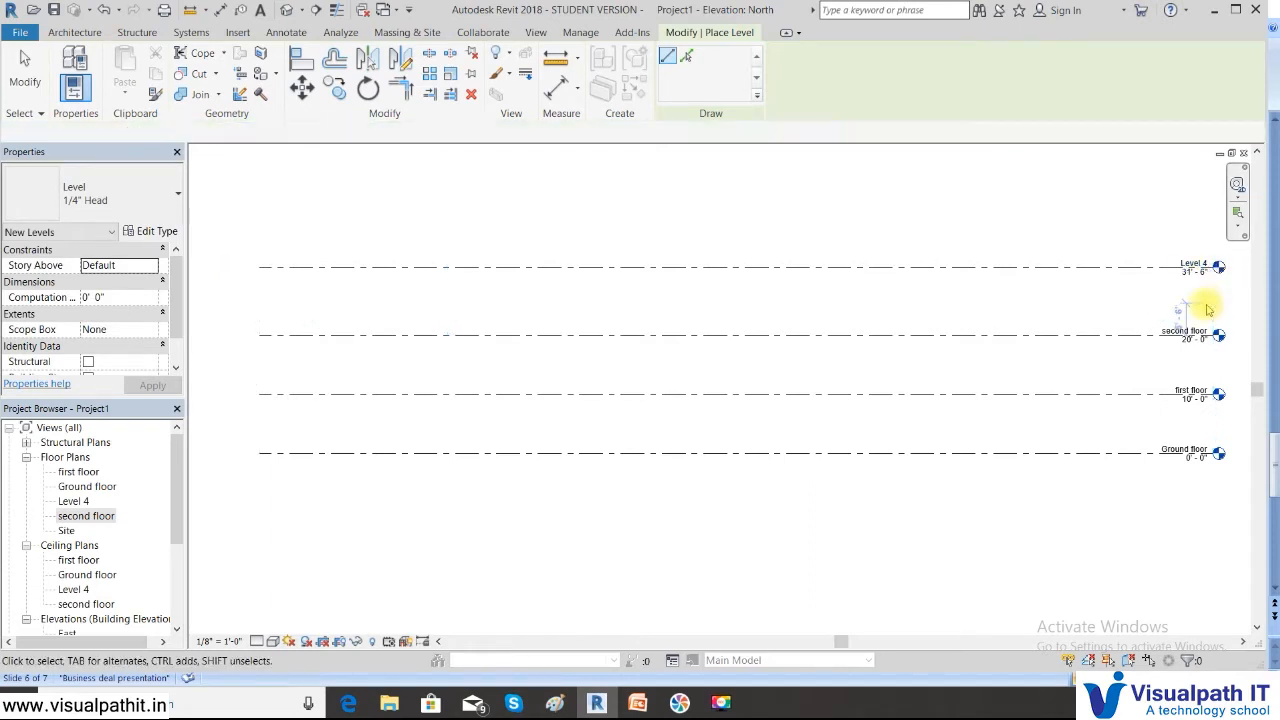
Step: Set the elevation of Level 4 to 30'
{"action": "scroll", "coordinate": [1195, 262], "scroll_direction": "up", "scroll_amount": 2}
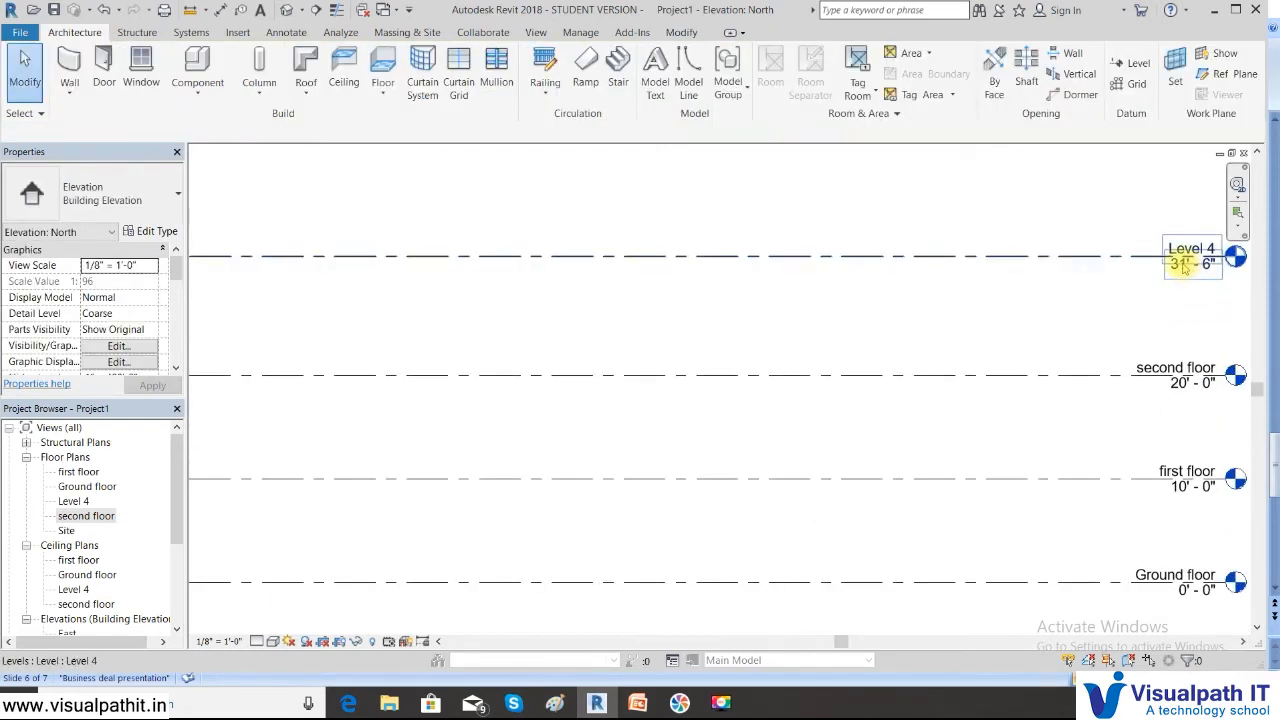
{"action": "scroll", "coordinate": [1183, 266], "scroll_direction": "up", "scroll_amount": 2}
{"action": "left_click", "coordinate": [1181, 266]}
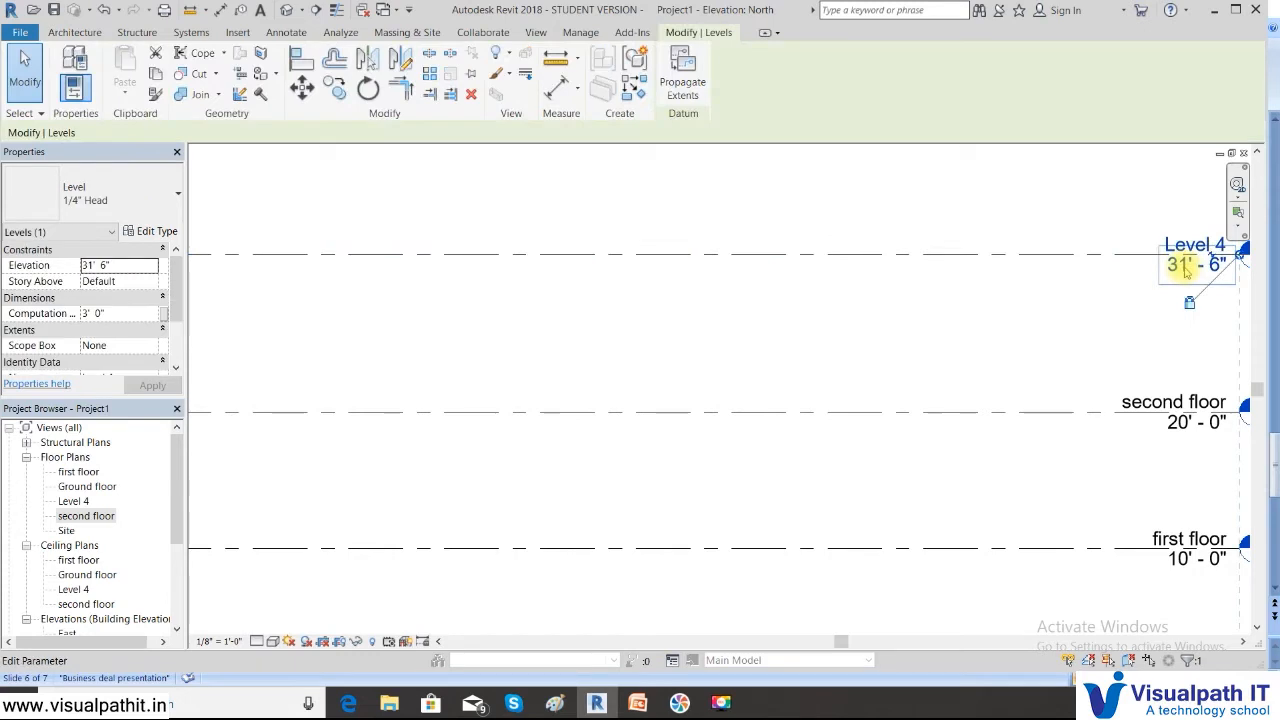
{"action": "left_click", "coordinate": [1181, 265]}
{"action": "type", "text": "30"}
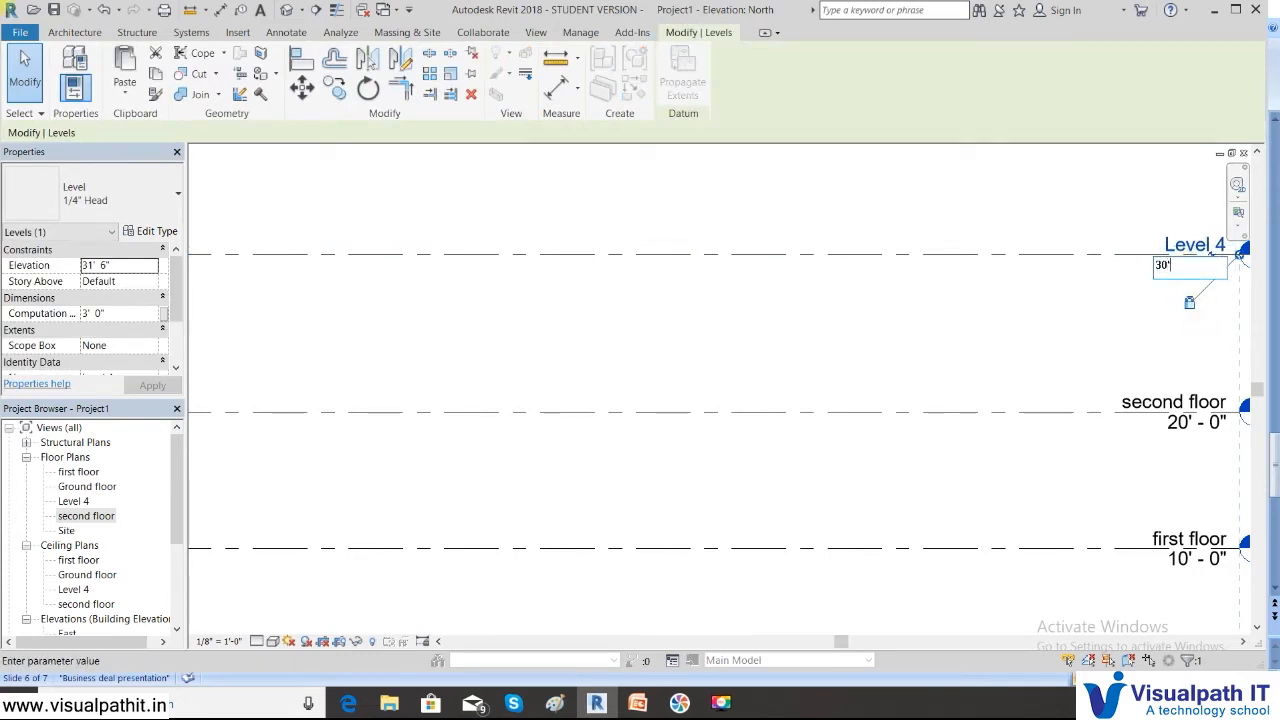
{"action": "key", "text": "Return"}
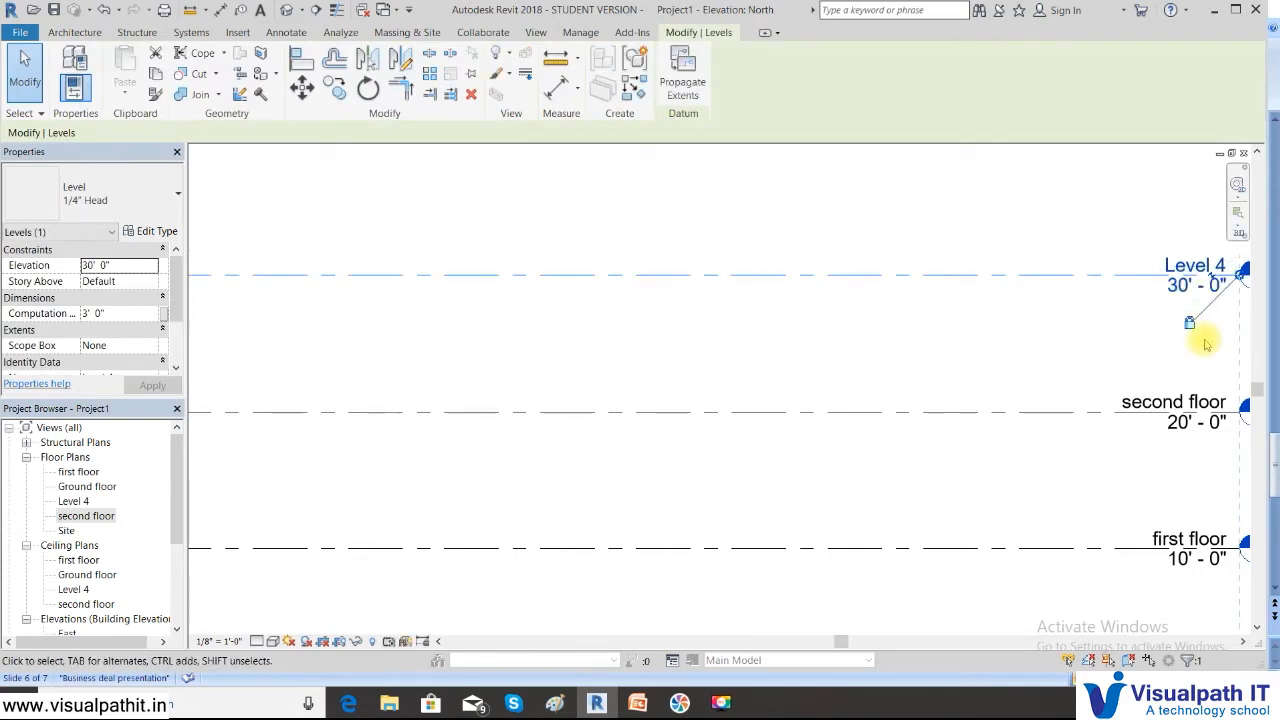
{"action": "left_click", "coordinate": [899, 293]}
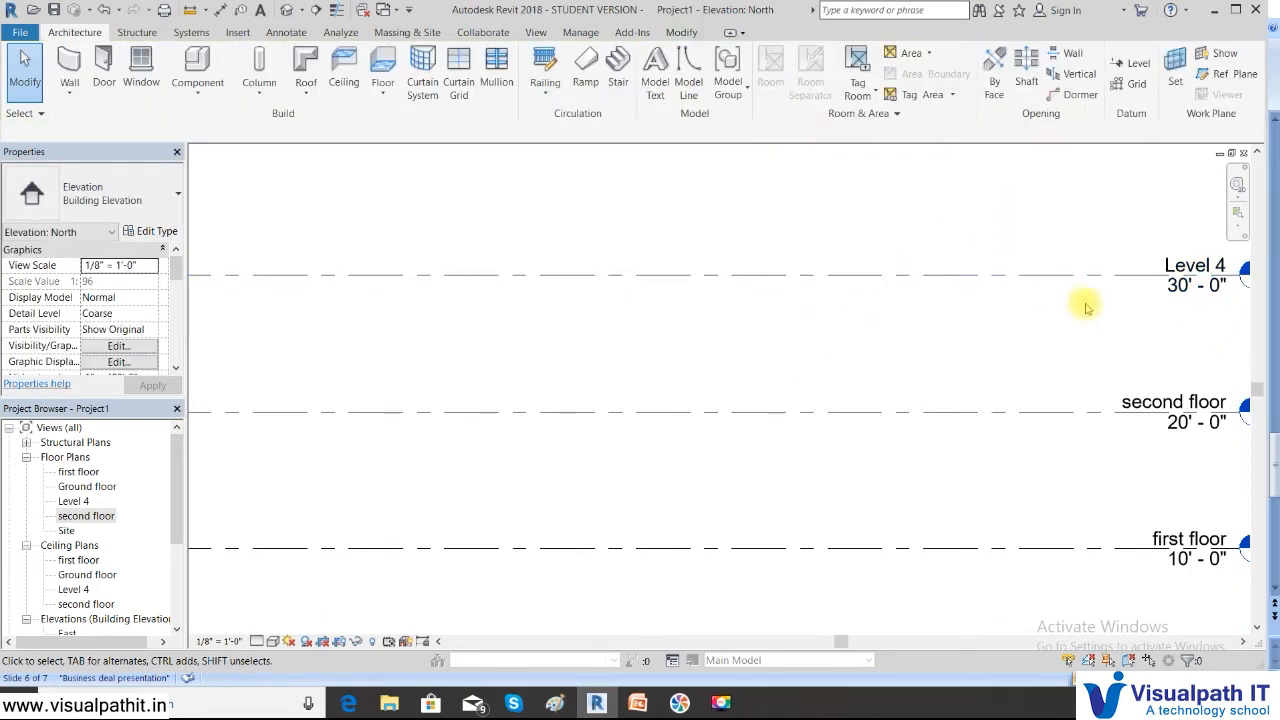
Step: Rename Level 4 to "third floor" and rename its corresponding views as well
{"action": "left_click", "coordinate": [1172, 268]}
{"action": "left_click", "coordinate": [1172, 265]}
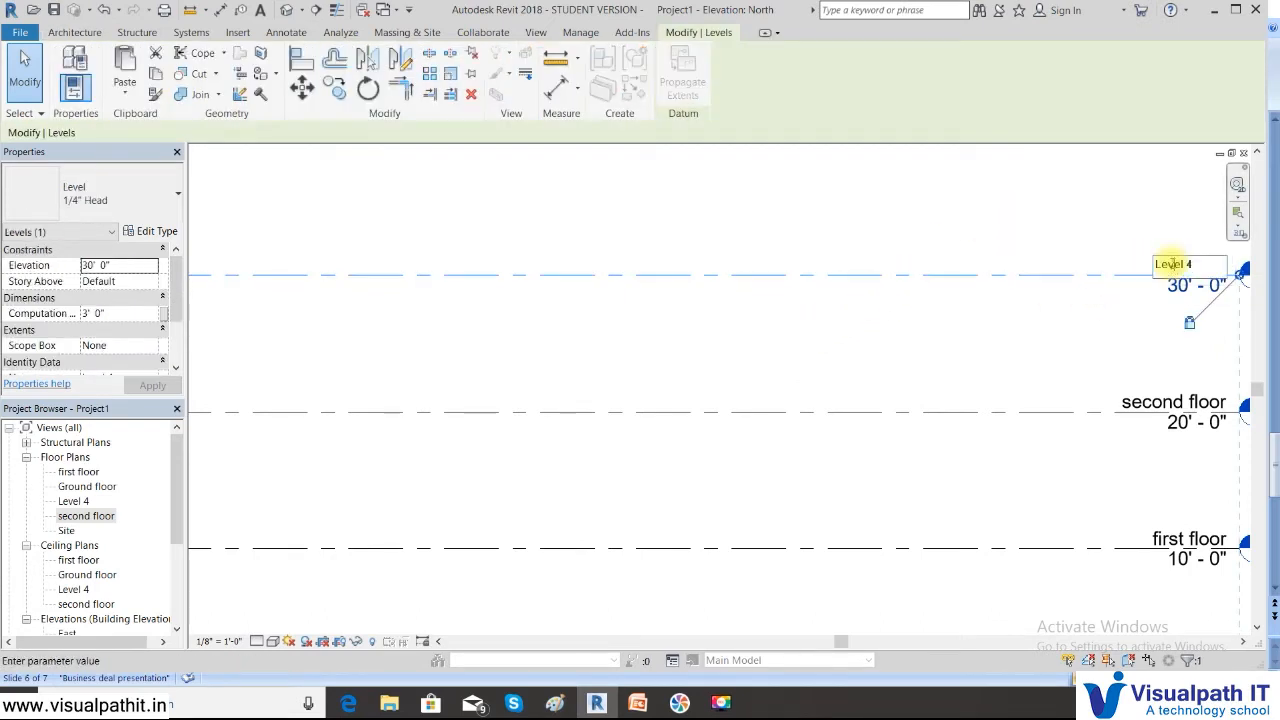
{"action": "type", "text": "th"}
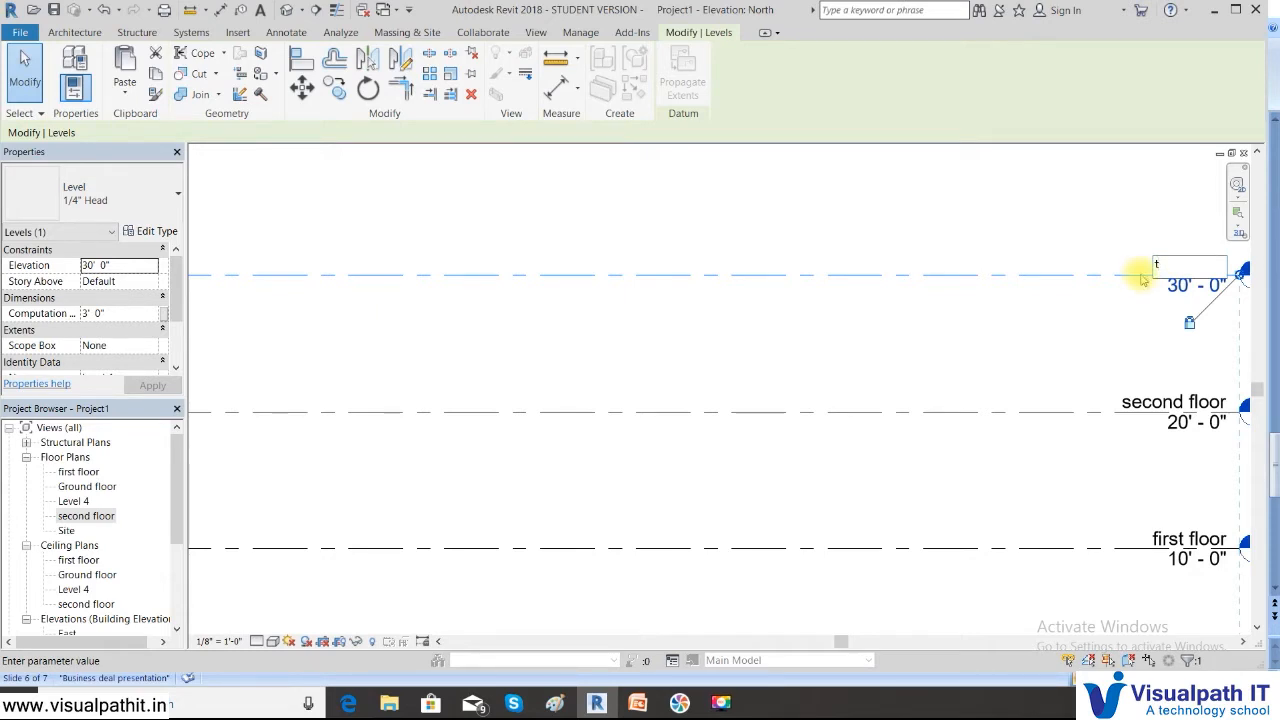
{"action": "type", "text": "h"}
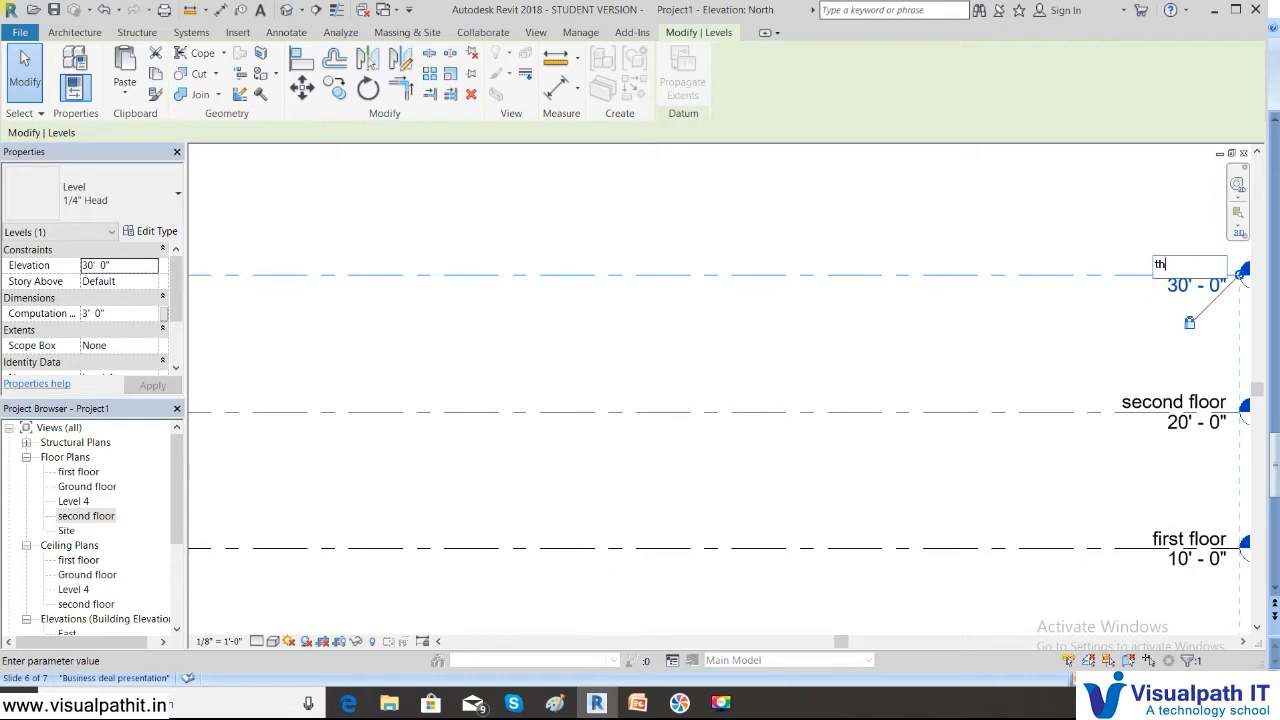
{"action": "type", "text": "ird floor"}
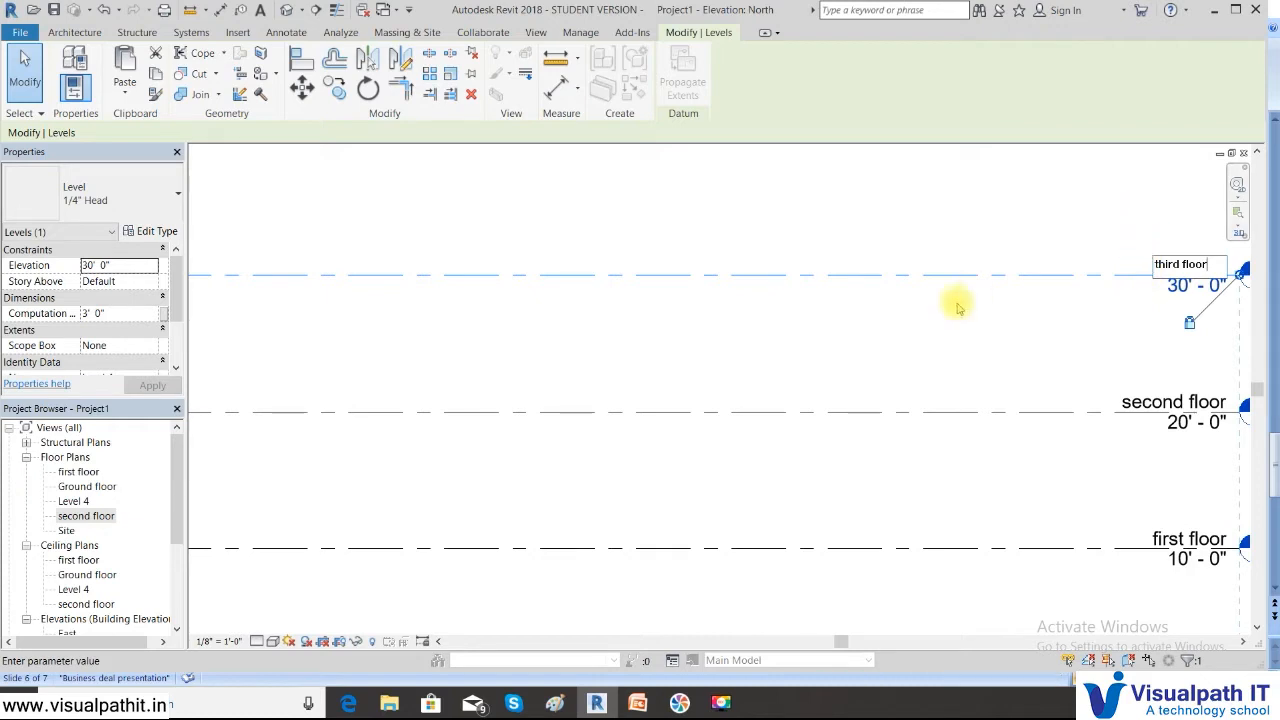
{"action": "left_click", "coordinate": [970, 229]}
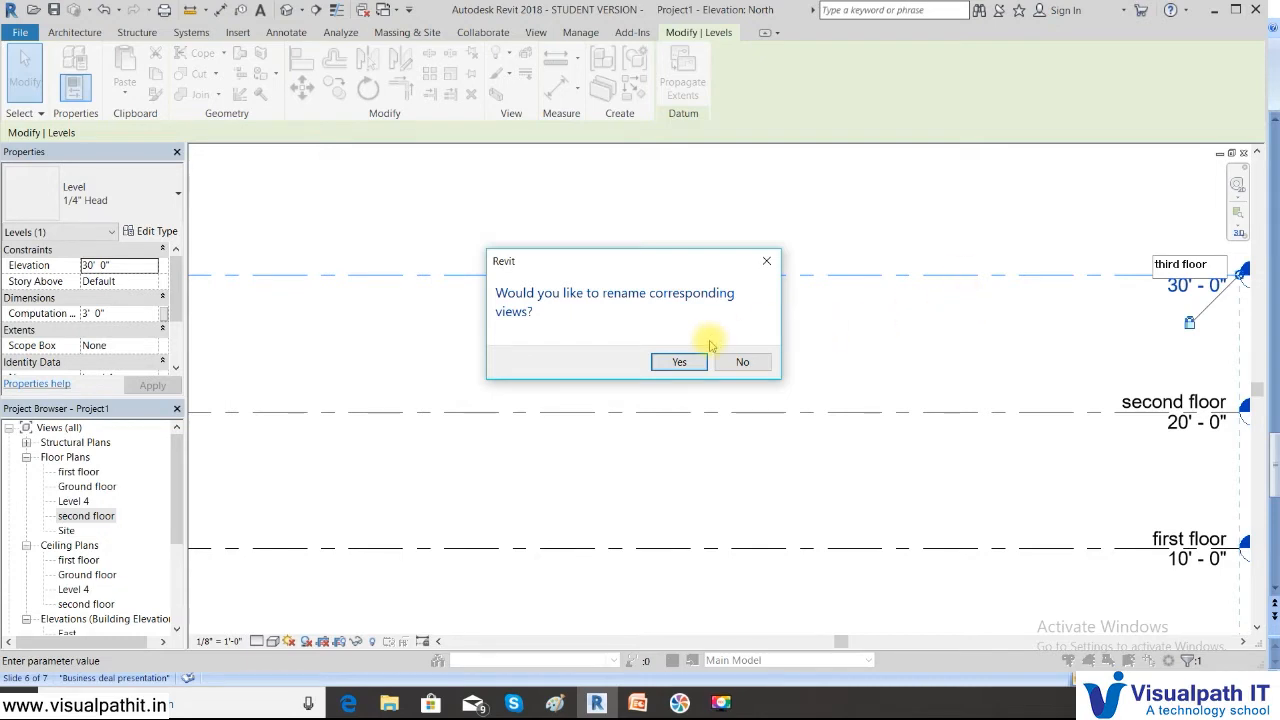
{"action": "left_click", "coordinate": [679, 364]}
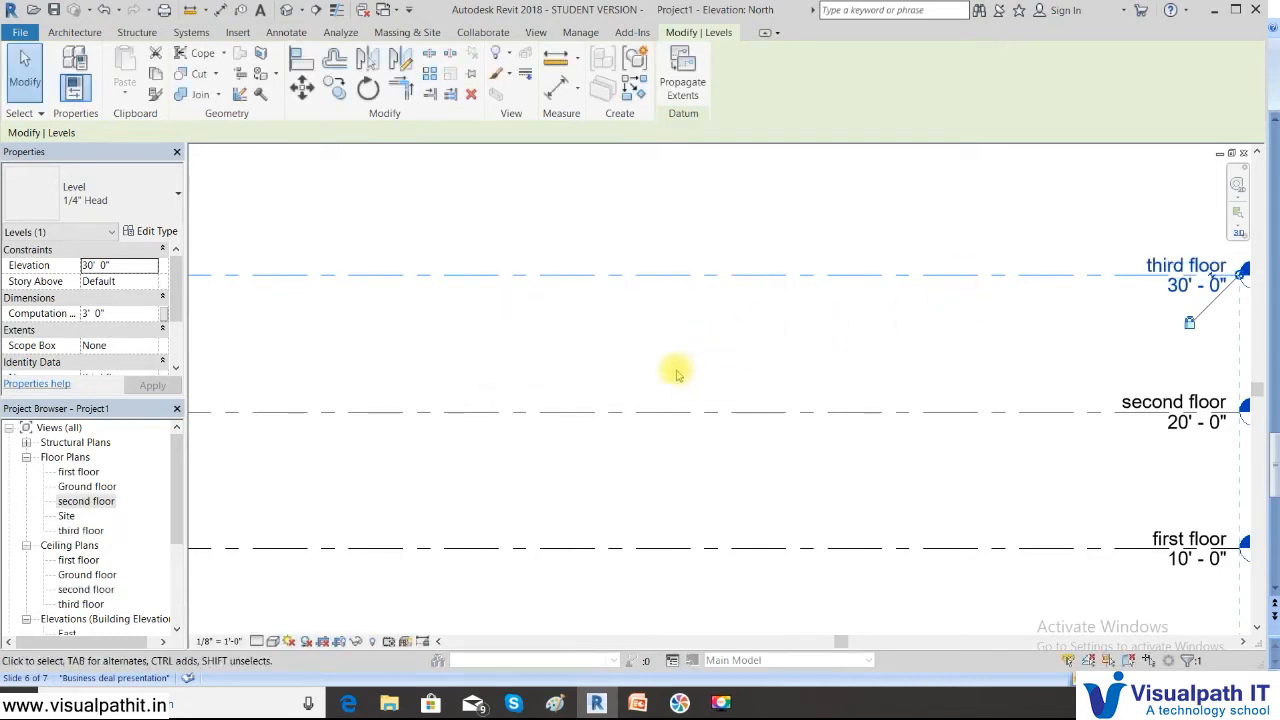
{"action": "scroll", "coordinate": [670, 360], "scroll_direction": "down", "scroll_amount": 2}
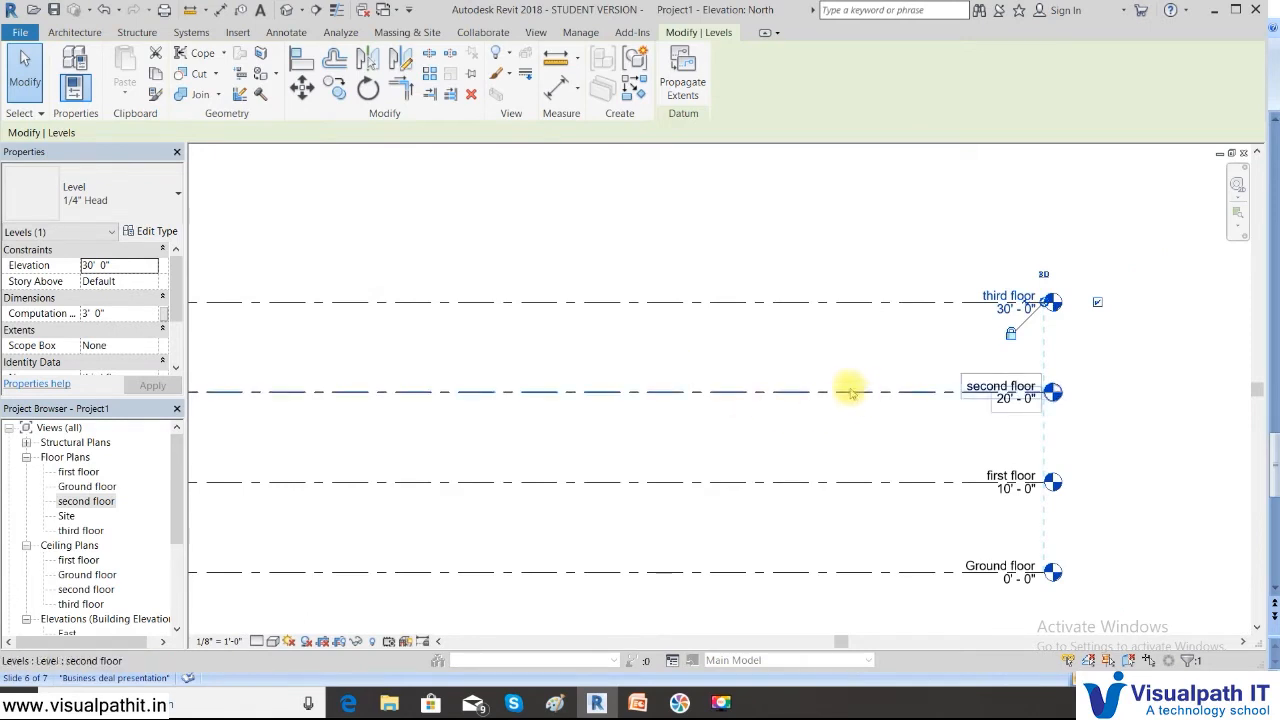
{"action": "key", "text": "Escape"}
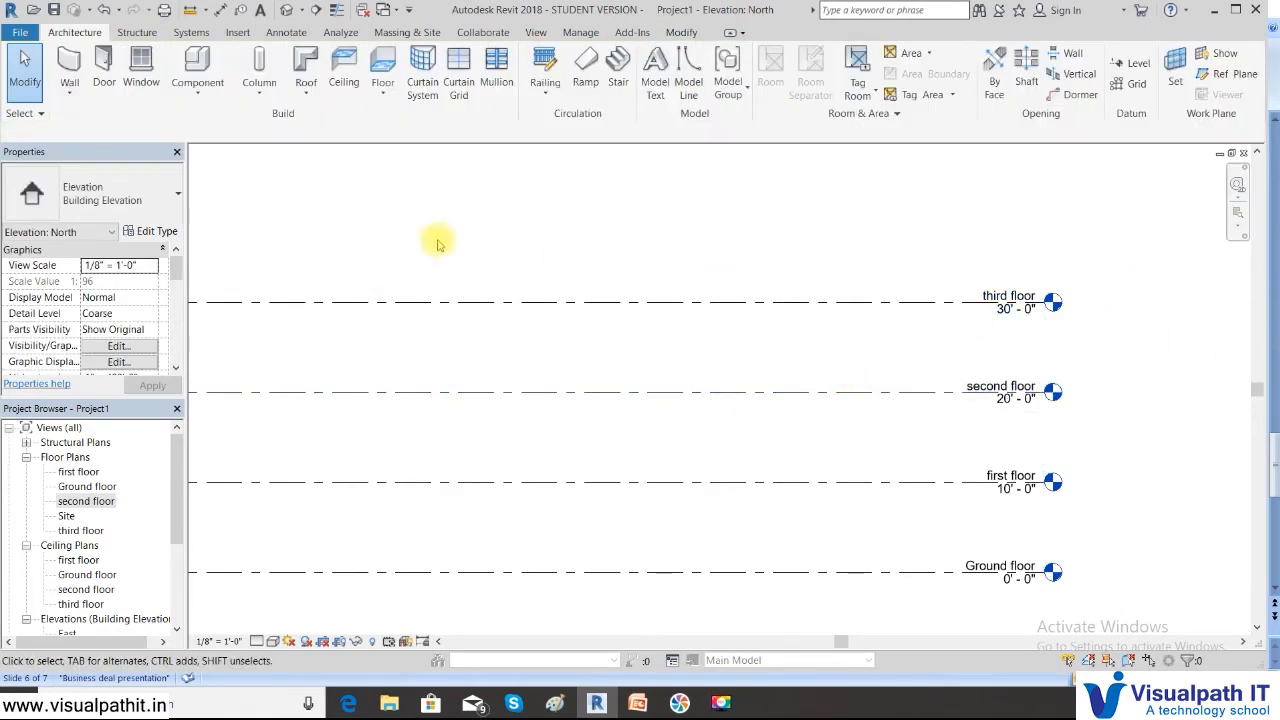
Step: Delete the second floor and third floor levels together with their views
{"action": "mouse_move", "coordinate": [1105, 432]}
{"action": "left_mouse_down"}
{"action": "mouse_move", "coordinate": [1006, 412]}
{"action": "mouse_move", "coordinate": [922, 240]}
{"action": "left_mouse_up"}
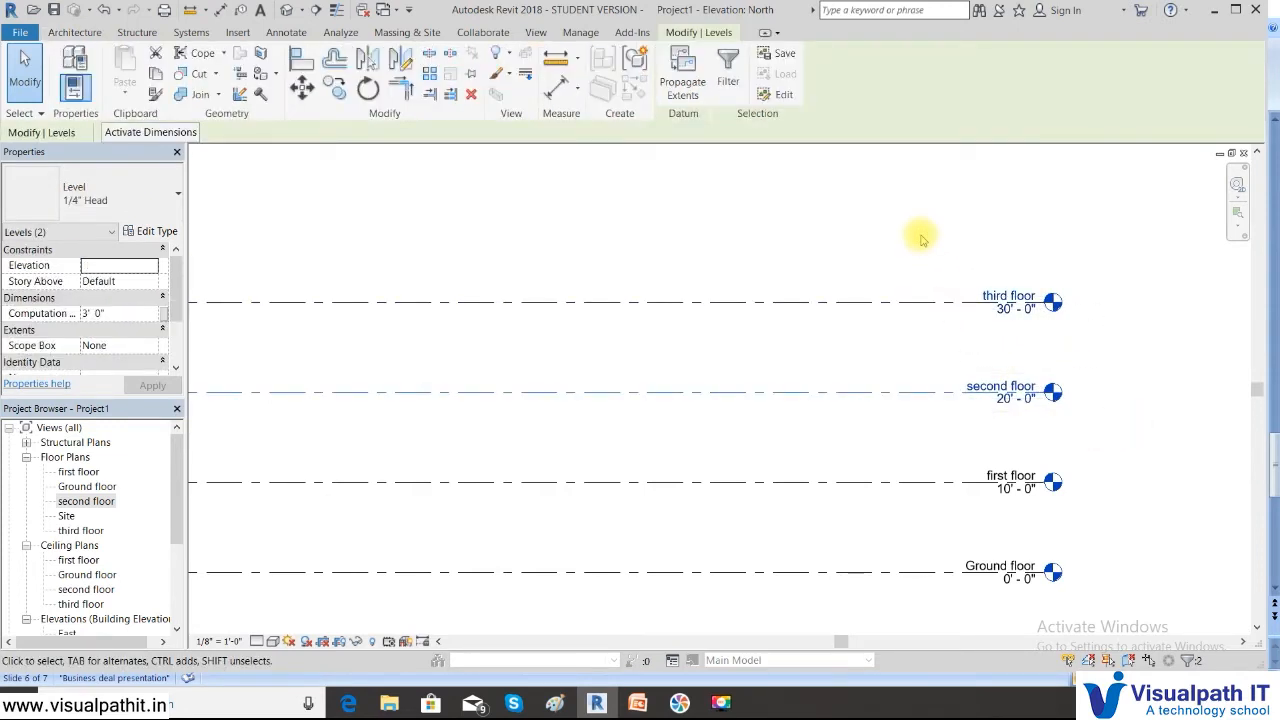
{"action": "key", "text": "Delete"}
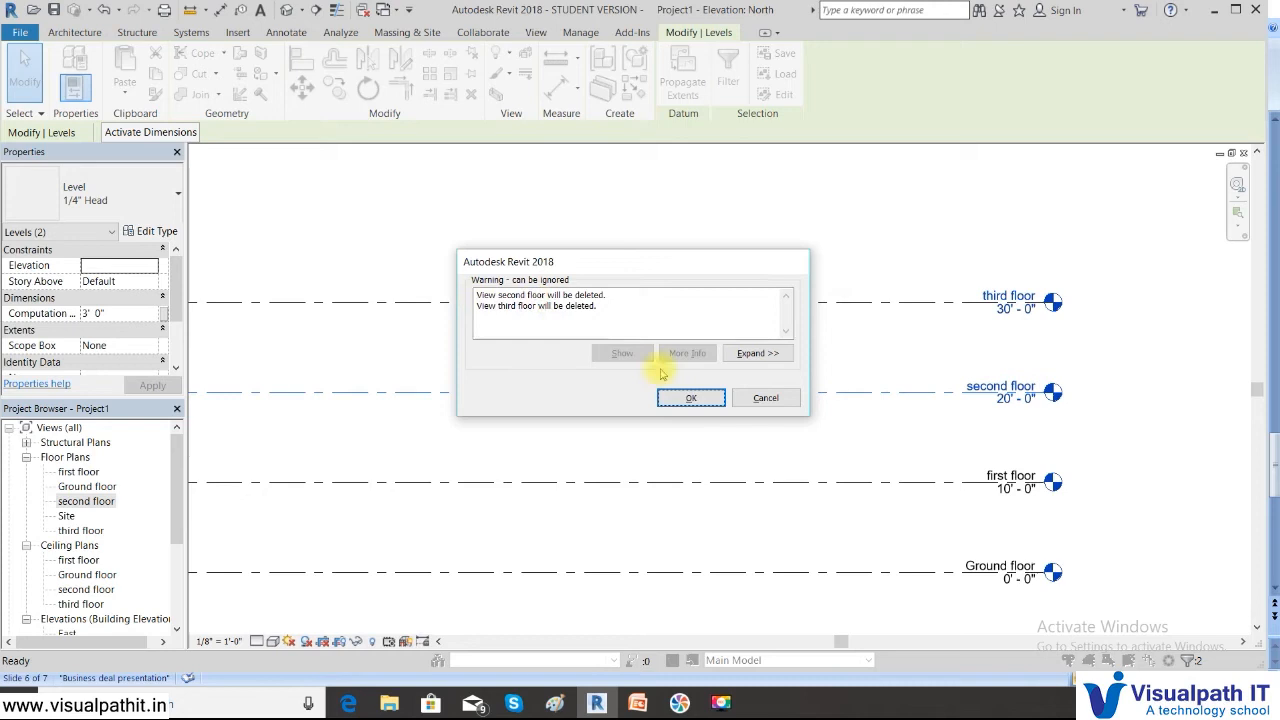
{"action": "left_click", "coordinate": [685, 397]}
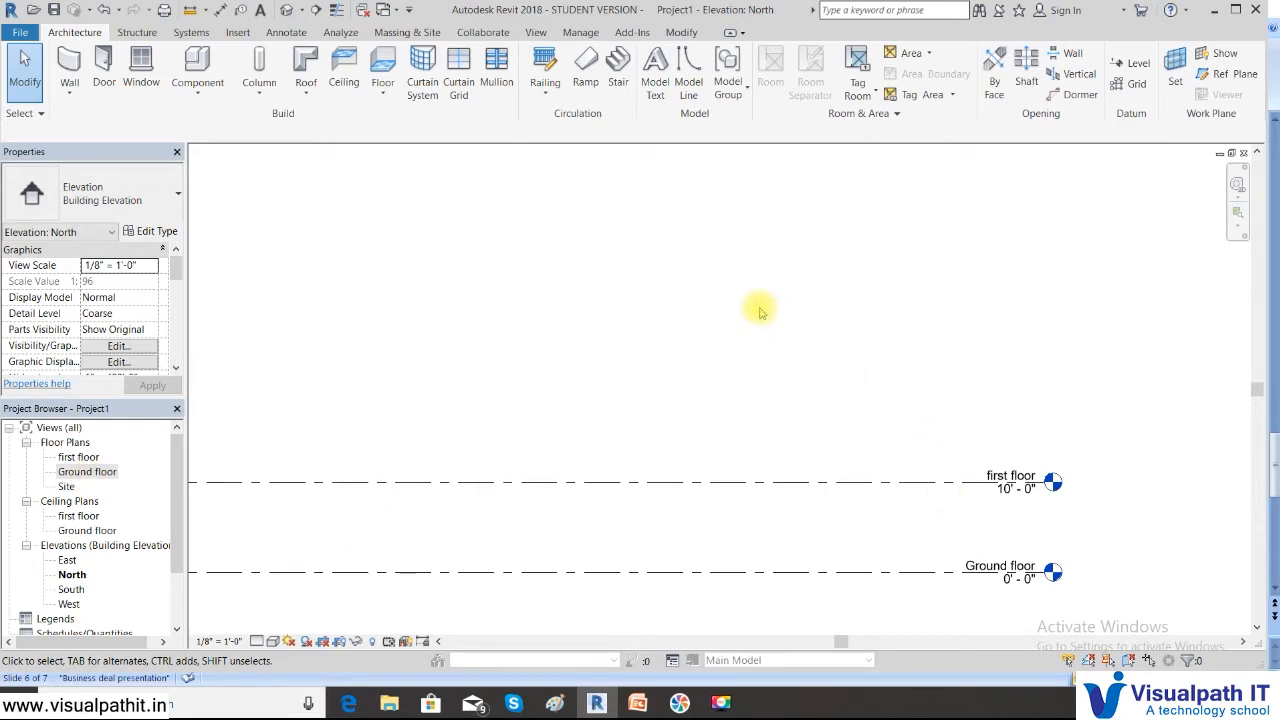
{"action": "scroll", "coordinate": [755, 315], "scroll_direction": "down", "scroll_amount": 1}
{"action": "left_click_drag", "start_coordinate": [1018, 575], "coordinate": [880, 390]}
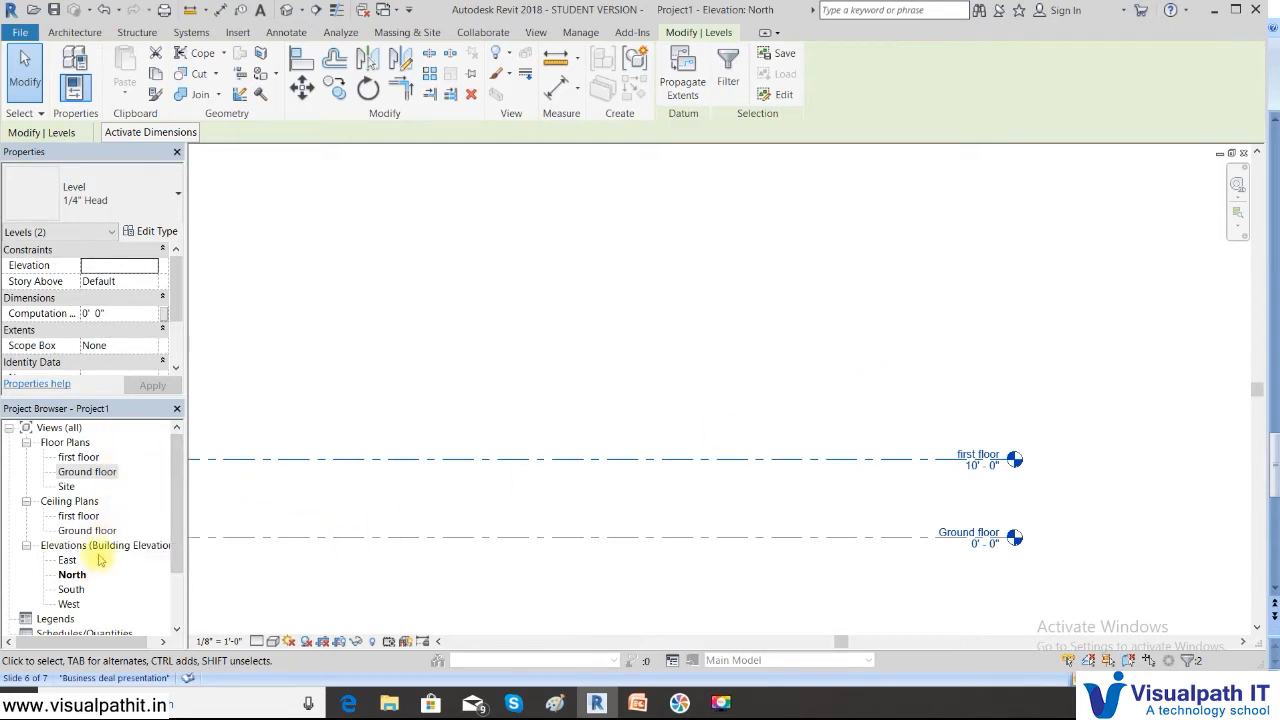
{"action": "left_click", "coordinate": [815, 296]}
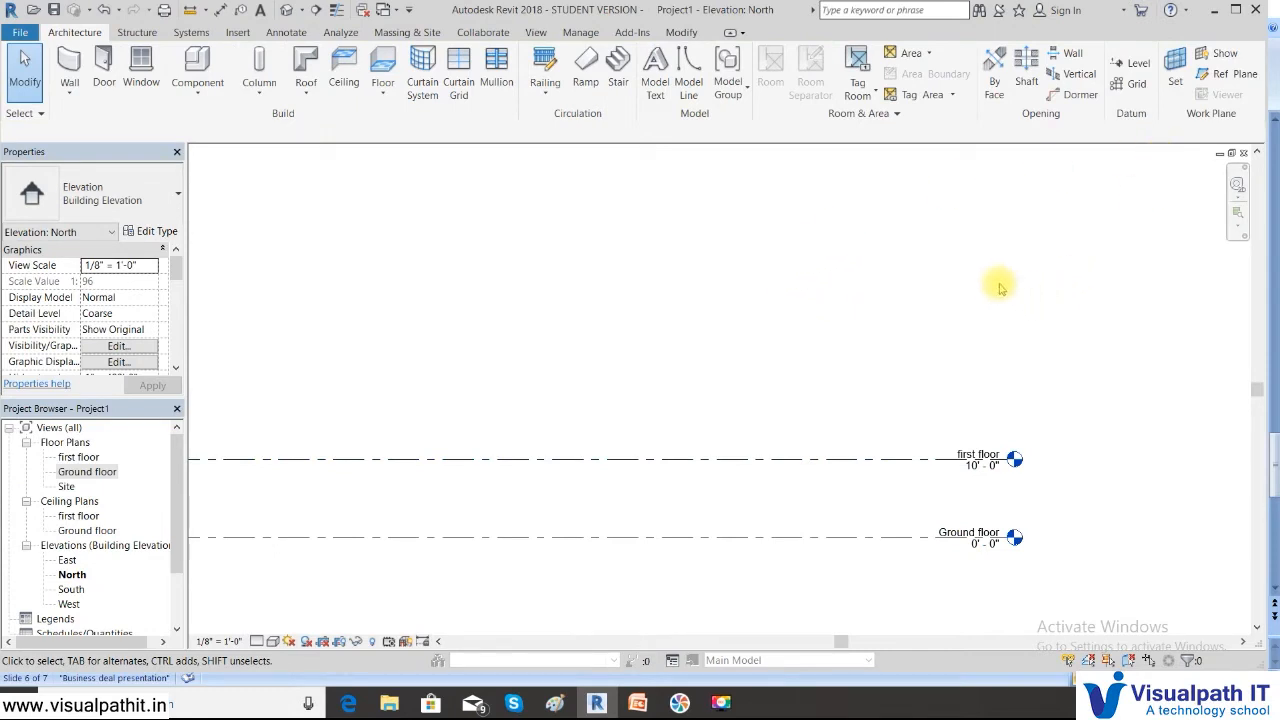
Step: Create a level 10' above the first floor by picking the first floor line with the Level tool's Pick Lines option and a 10' offset
{"action": "left_click", "coordinate": [1139, 68]}
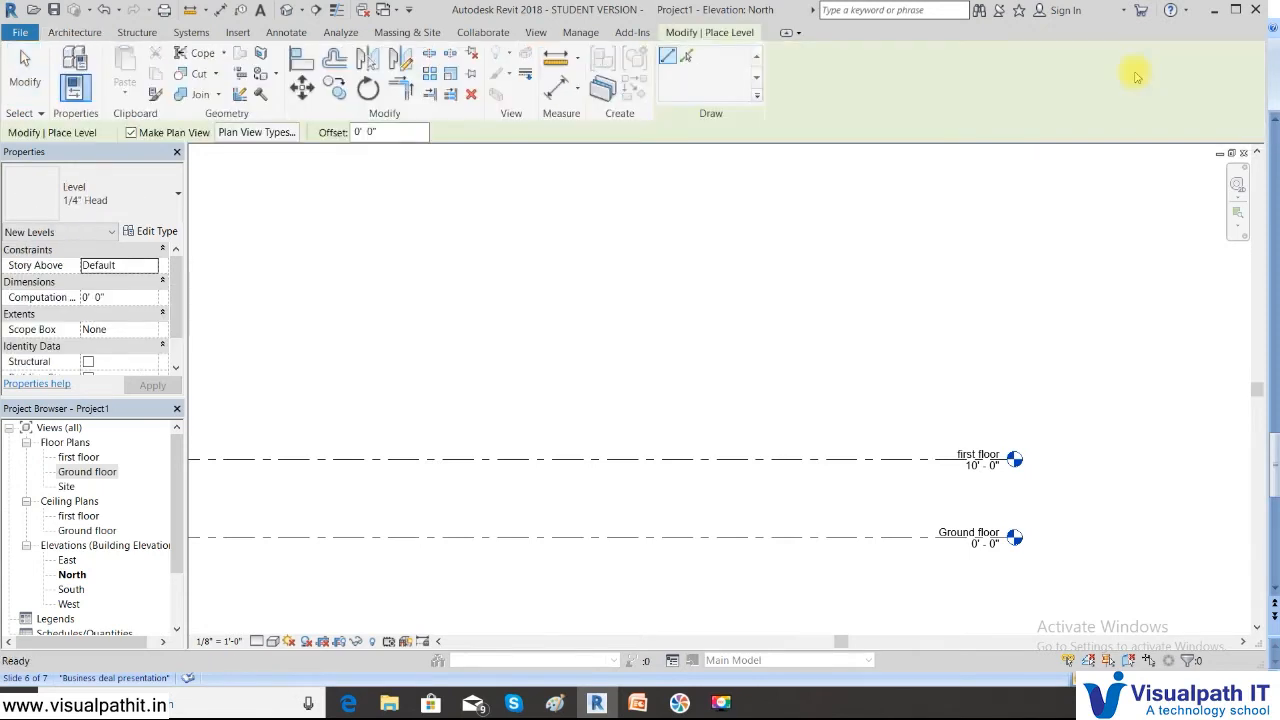
{"action": "left_click", "coordinate": [688, 58]}
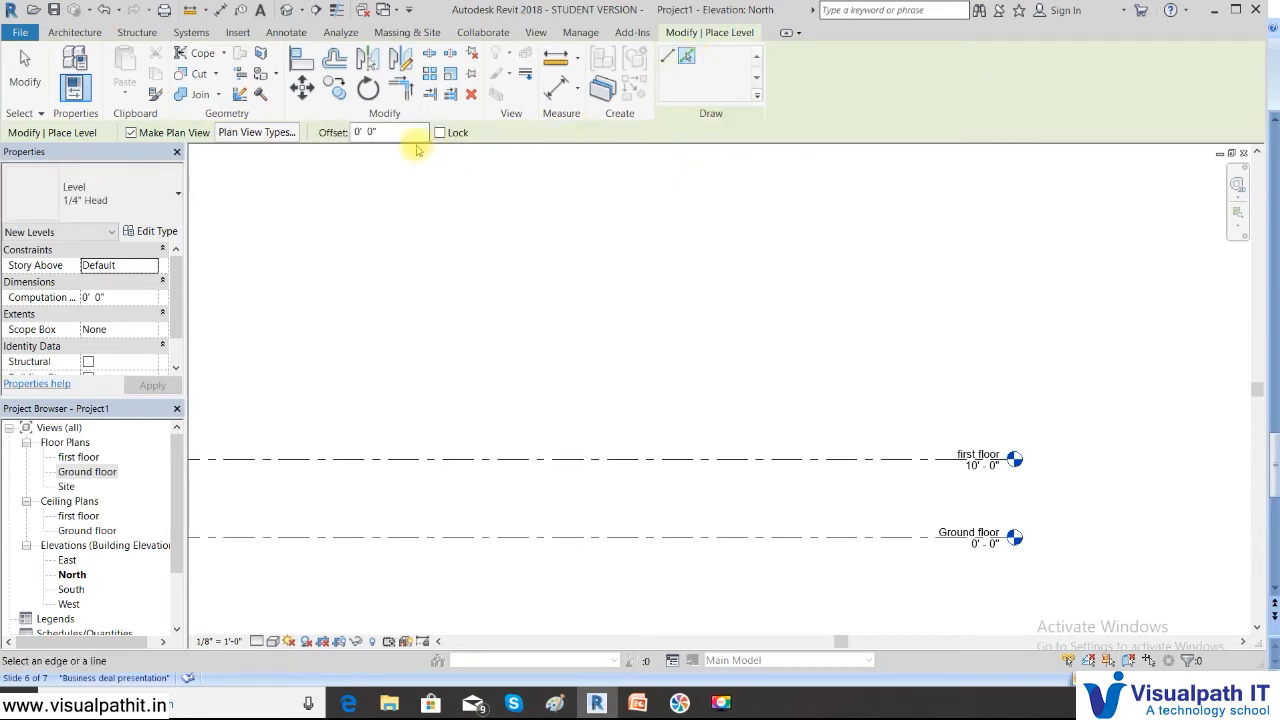
{"action": "left_click", "coordinate": [390, 131]}
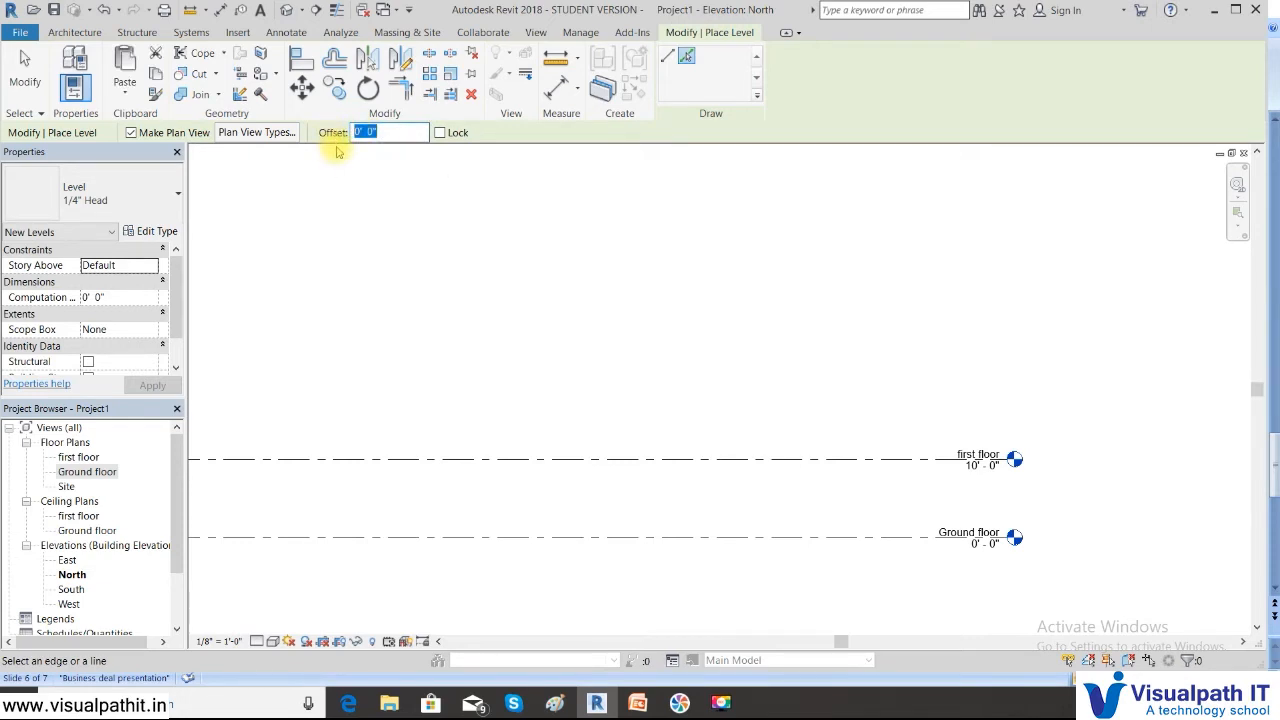
{"action": "type", "text": "10"}
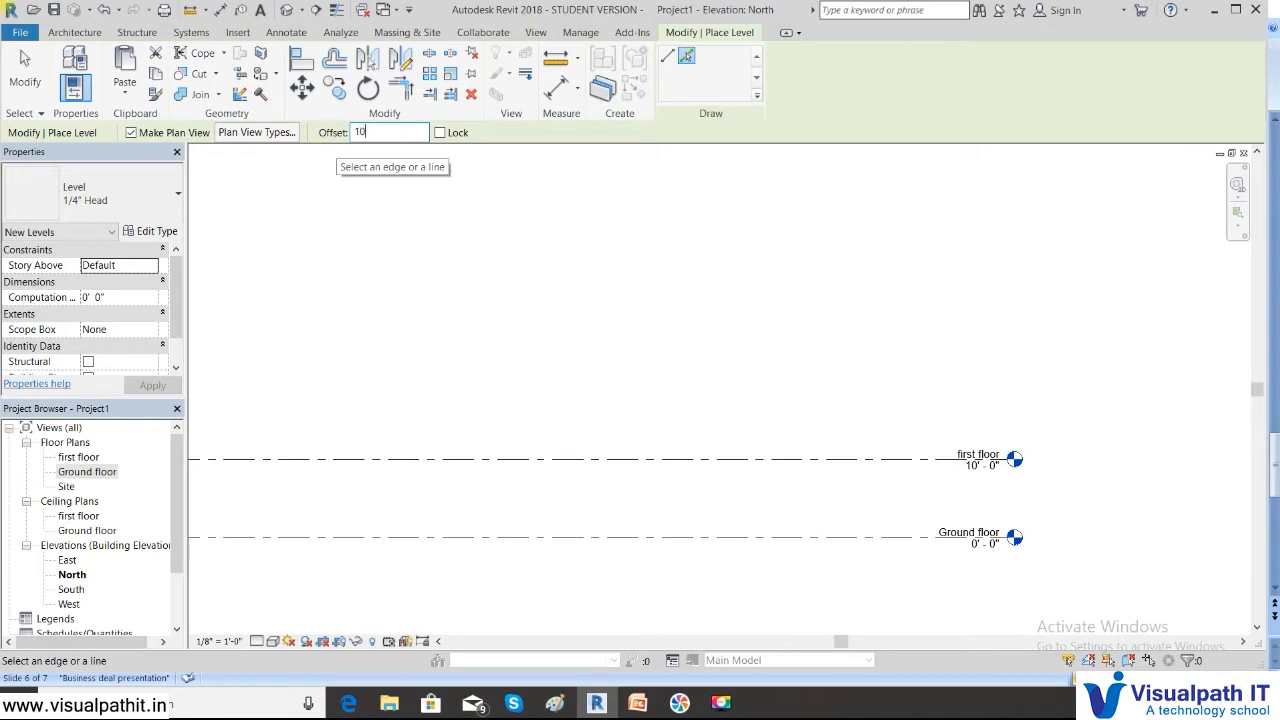
{"action": "type", "text": "'"}
{"action": "key", "text": "Return"}
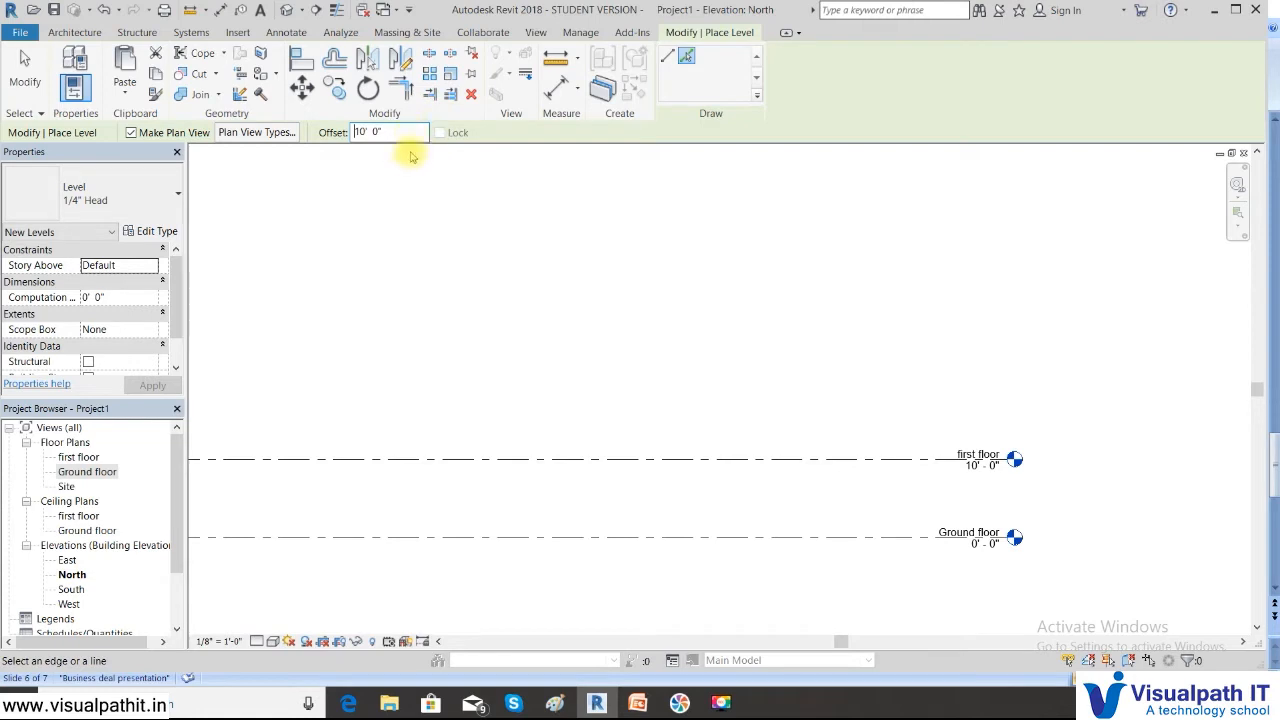
{"action": "scroll", "coordinate": [427, 300], "scroll_direction": "down", "scroll_amount": 1}
{"action": "middle_click_drag", "start_coordinate": [427, 300], "coordinate": [690, 298]}
{"action": "mouse_move", "coordinate": [523, 296]}
{"action": "middle_mouse_down"}
{"action": "mouse_move", "coordinate": [708, 289]}
{"action": "mouse_move", "coordinate": [708, 277]}
{"action": "mouse_move", "coordinate": [511, 285]}
{"action": "middle_mouse_up"}
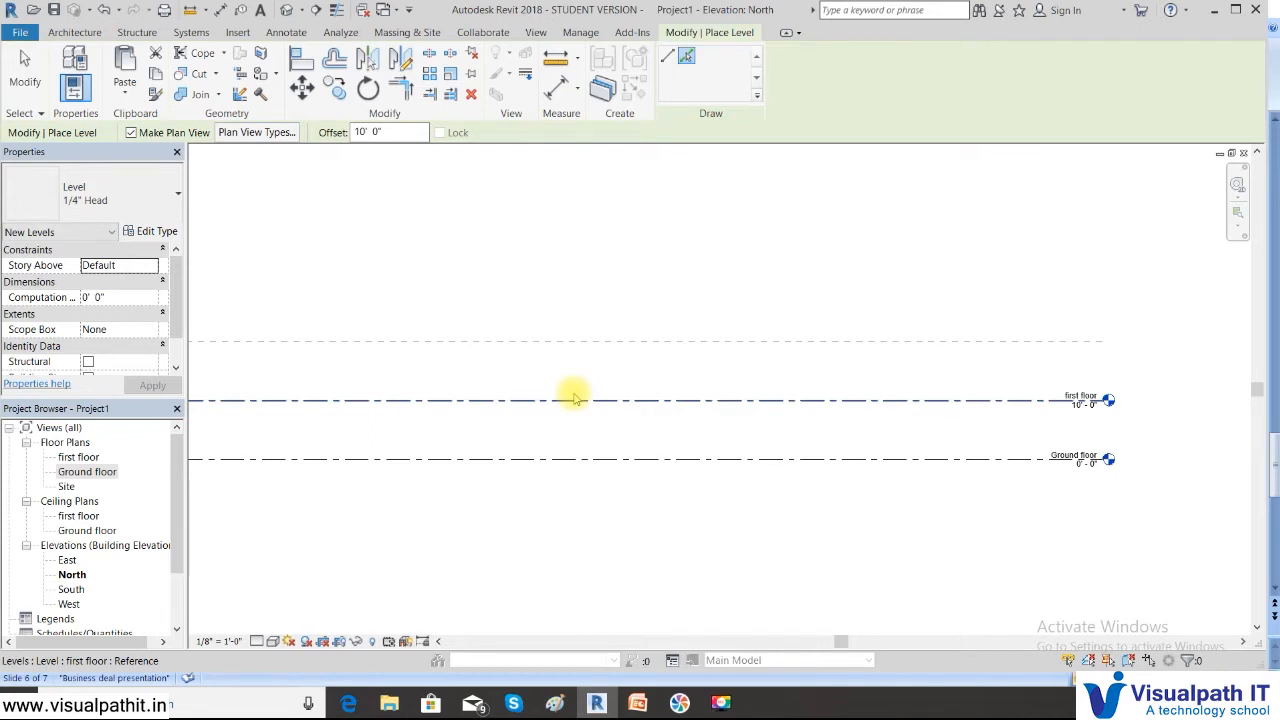
{"action": "left_click", "coordinate": [575, 398]}
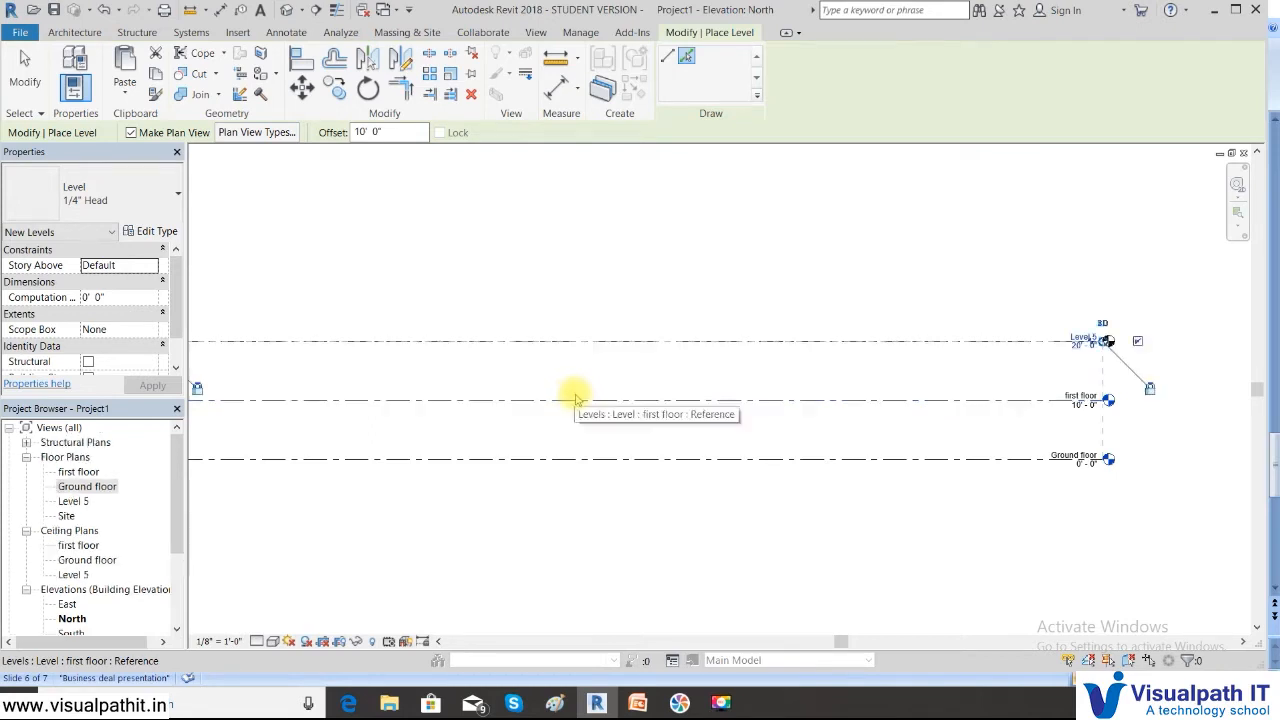
Step: Add another level 10' above Level 5 by picking its line, and finish placing levels
{"action": "left_click", "coordinate": [565, 342]}
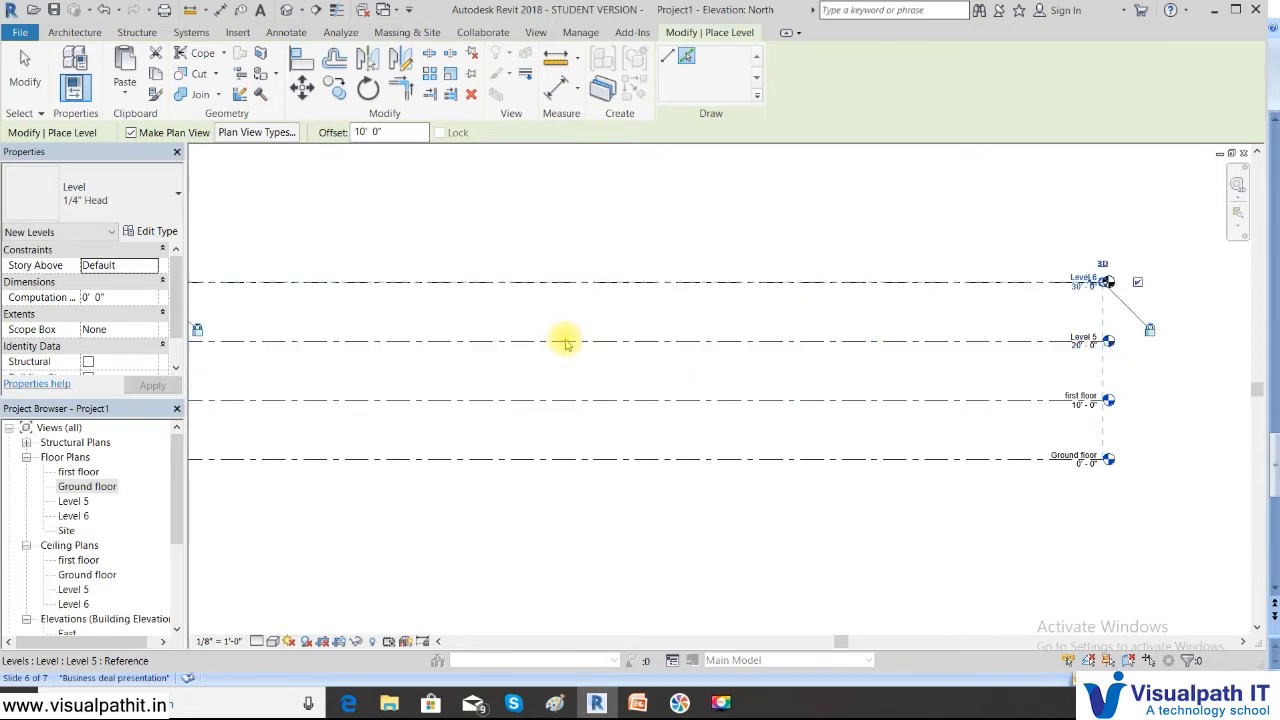
{"action": "key", "text": "Escape"}
{"action": "key", "text": "Escape"}
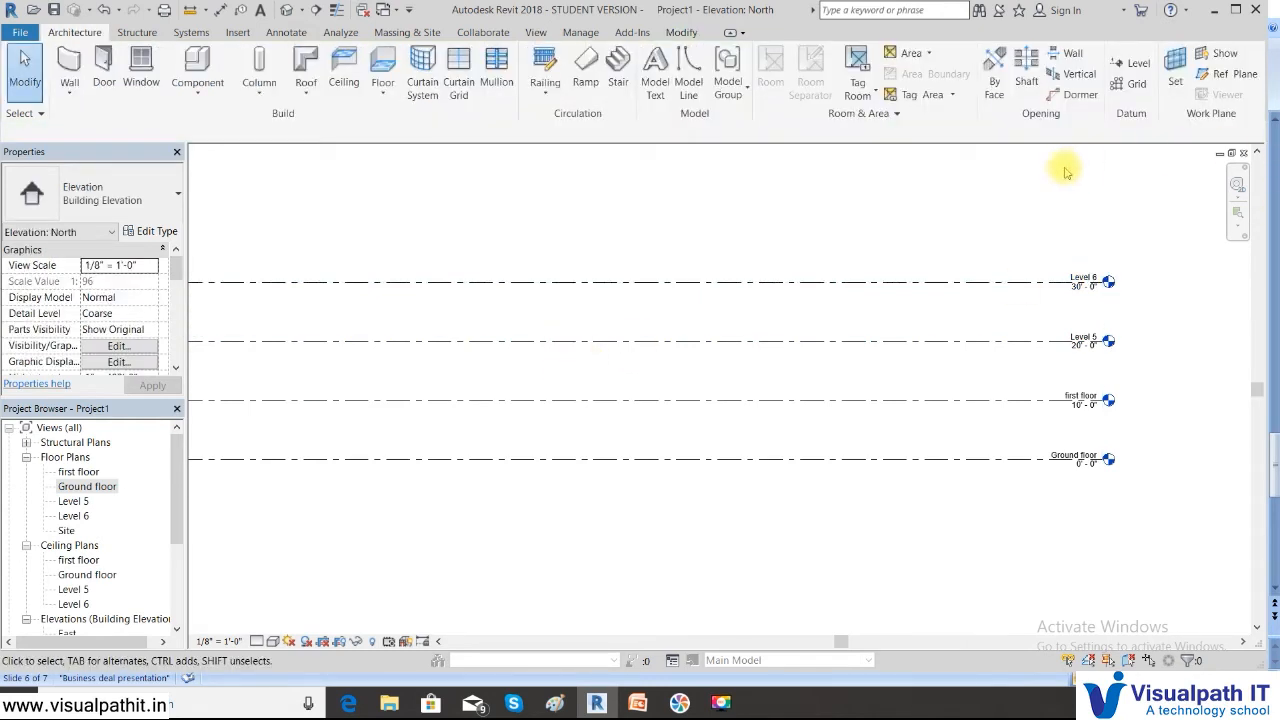
Step: Select the Level 5 line and add an elbow that offsets its level head below the line
{"action": "scroll", "coordinate": [1108, 297], "scroll_direction": "up", "scroll_amount": 5}
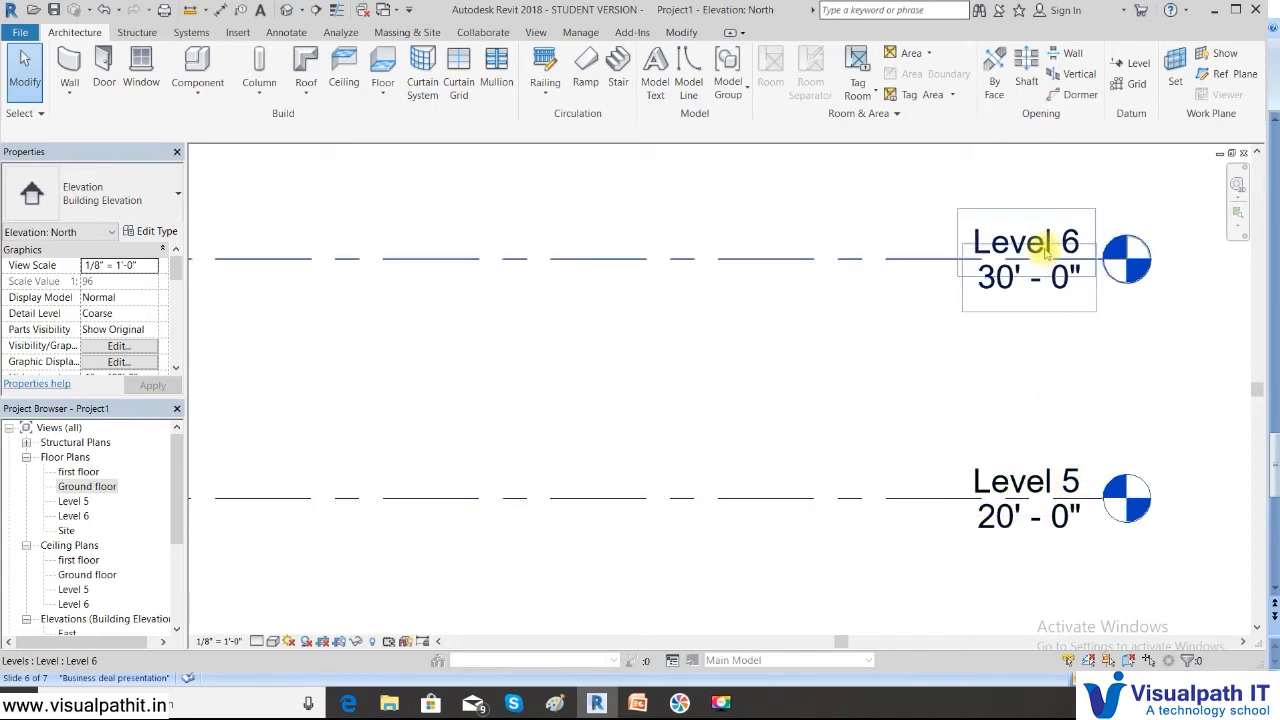
{"action": "scroll", "coordinate": [1049, 420], "scroll_direction": "down", "scroll_amount": 2}
{"action": "scroll", "coordinate": [1045, 397], "scroll_direction": "down", "scroll_amount": 3}
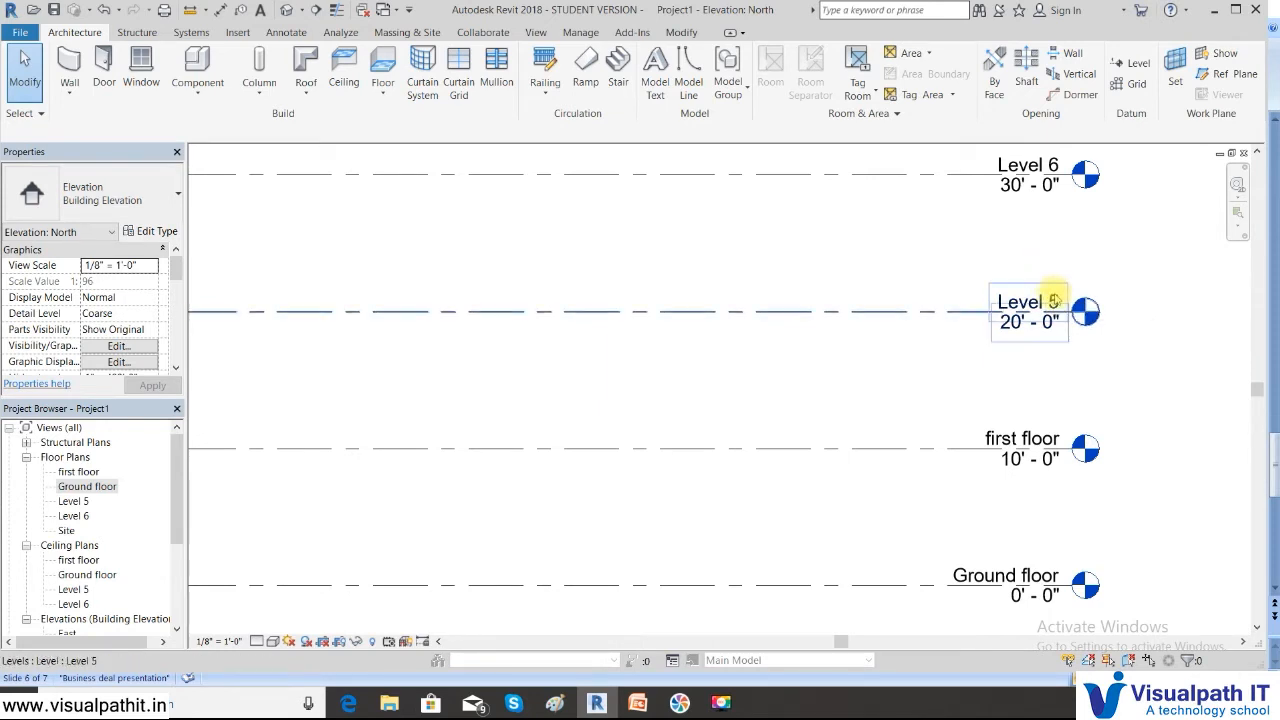
{"action": "left_click", "coordinate": [1060, 305]}
{"action": "left_click_drag", "start_coordinate": [1068, 310], "coordinate": [1057, 308]}
{"action": "left_click", "coordinate": [1036, 310]}
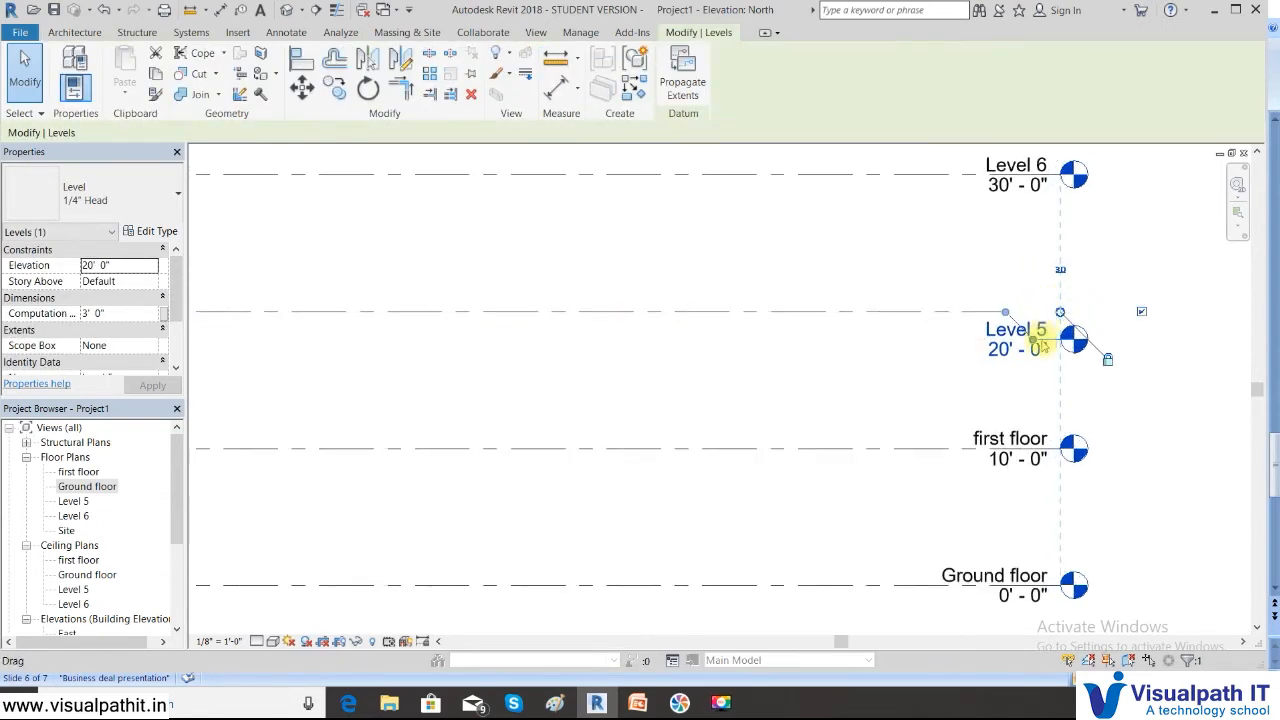
Step: Rename Level 5 to "second floor" and rename its corresponding views as well
{"action": "left_click", "coordinate": [1038, 328]}
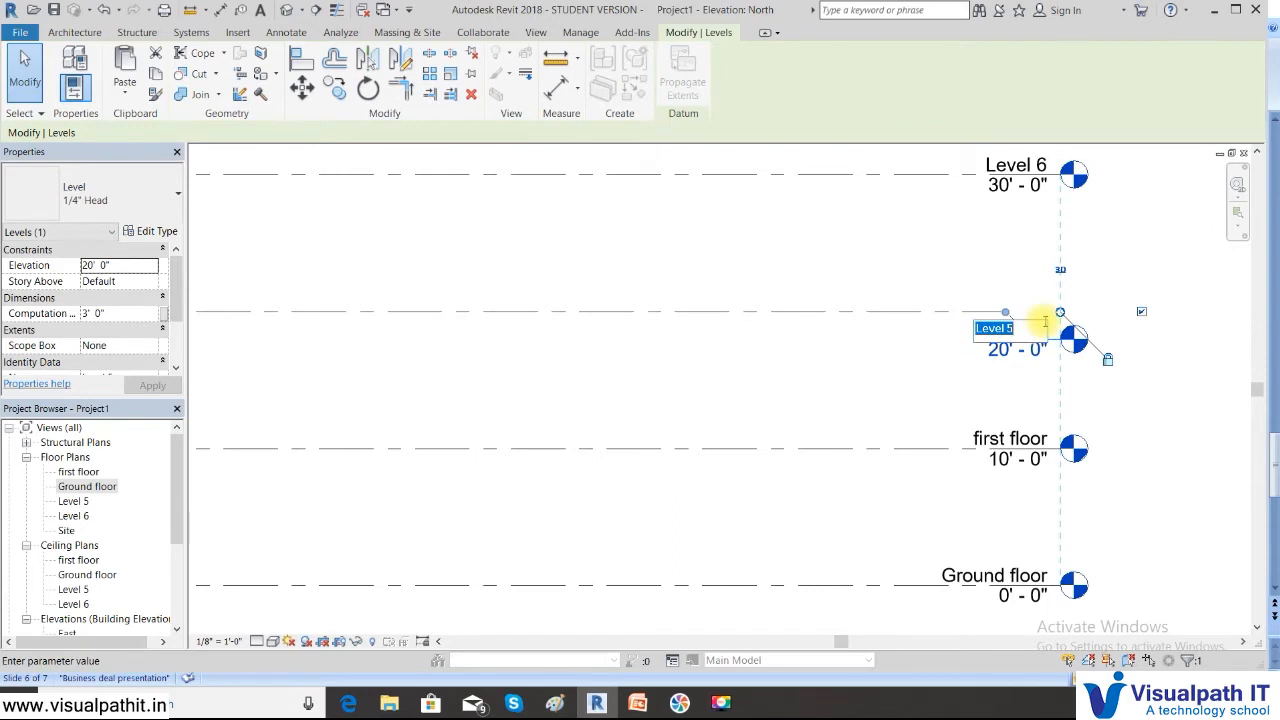
{"action": "type", "text": "second floor"}
{"action": "left_click", "coordinate": [1000, 271]}
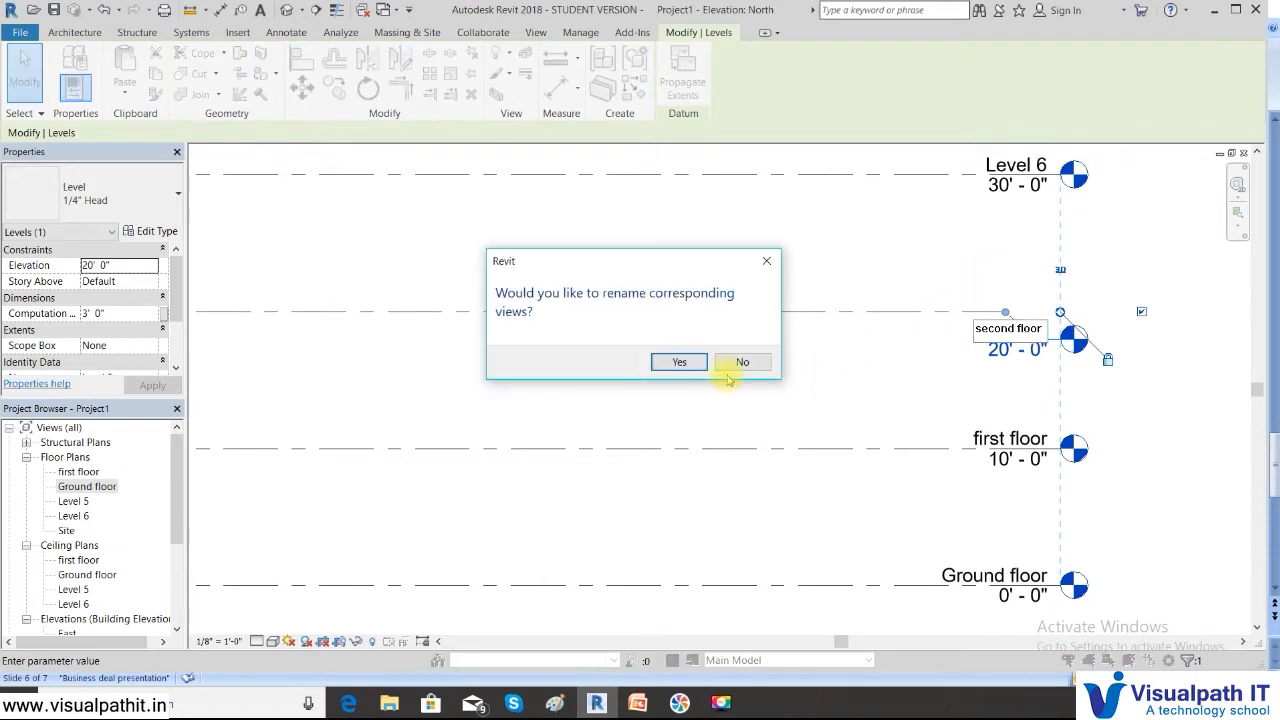
{"action": "left_click", "coordinate": [683, 362]}
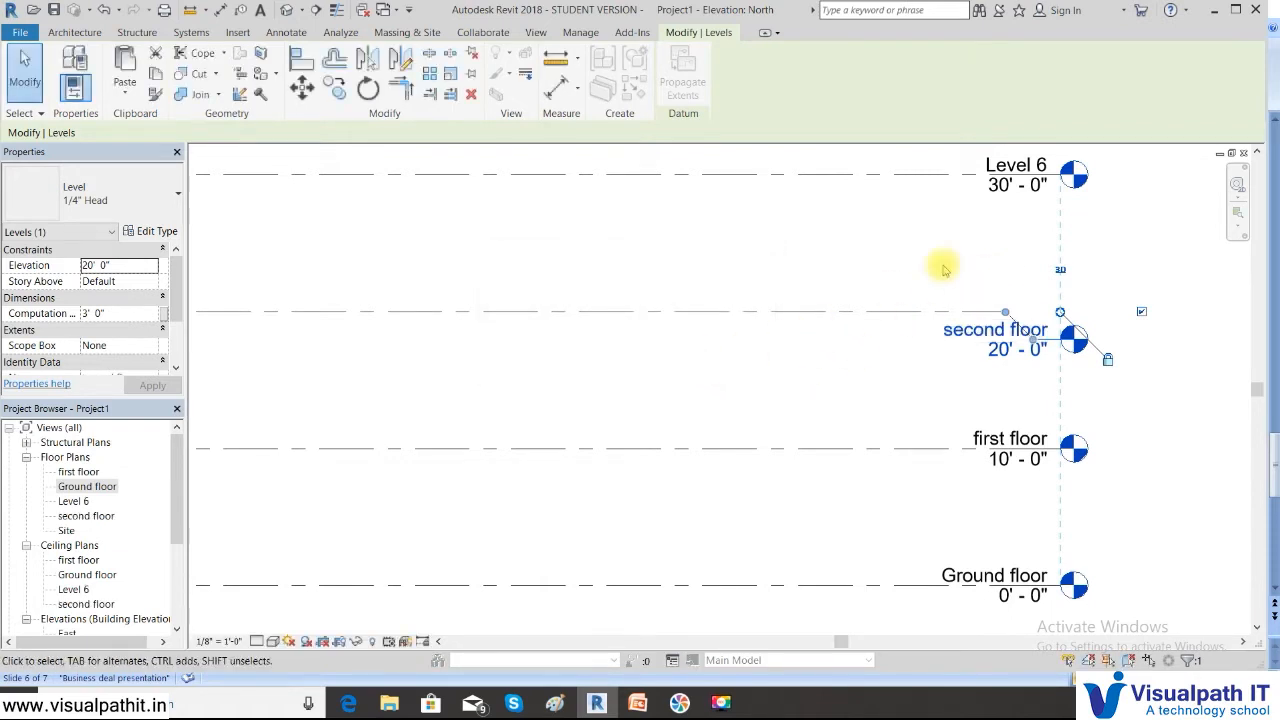
Step: Rename Level 6 to "third floor" together with its corresponding views
{"action": "double_click", "coordinate": [1021, 166]}
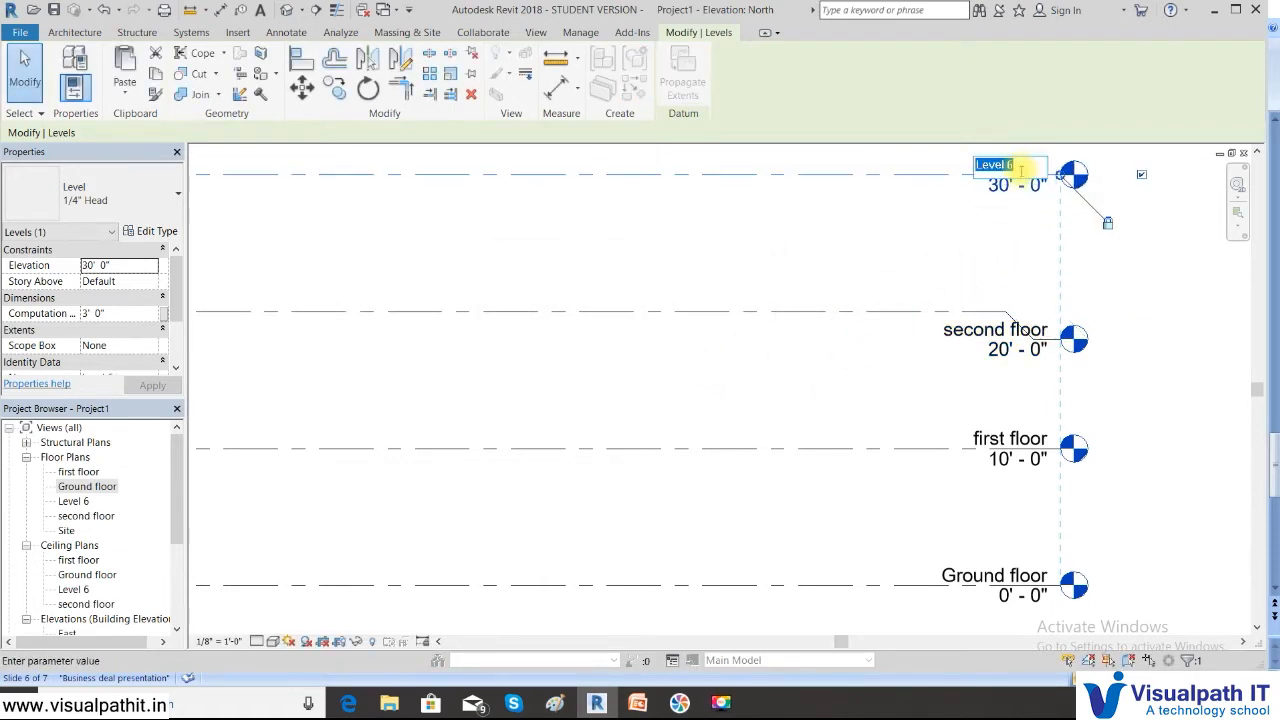
{"action": "type", "text": "third floor"}
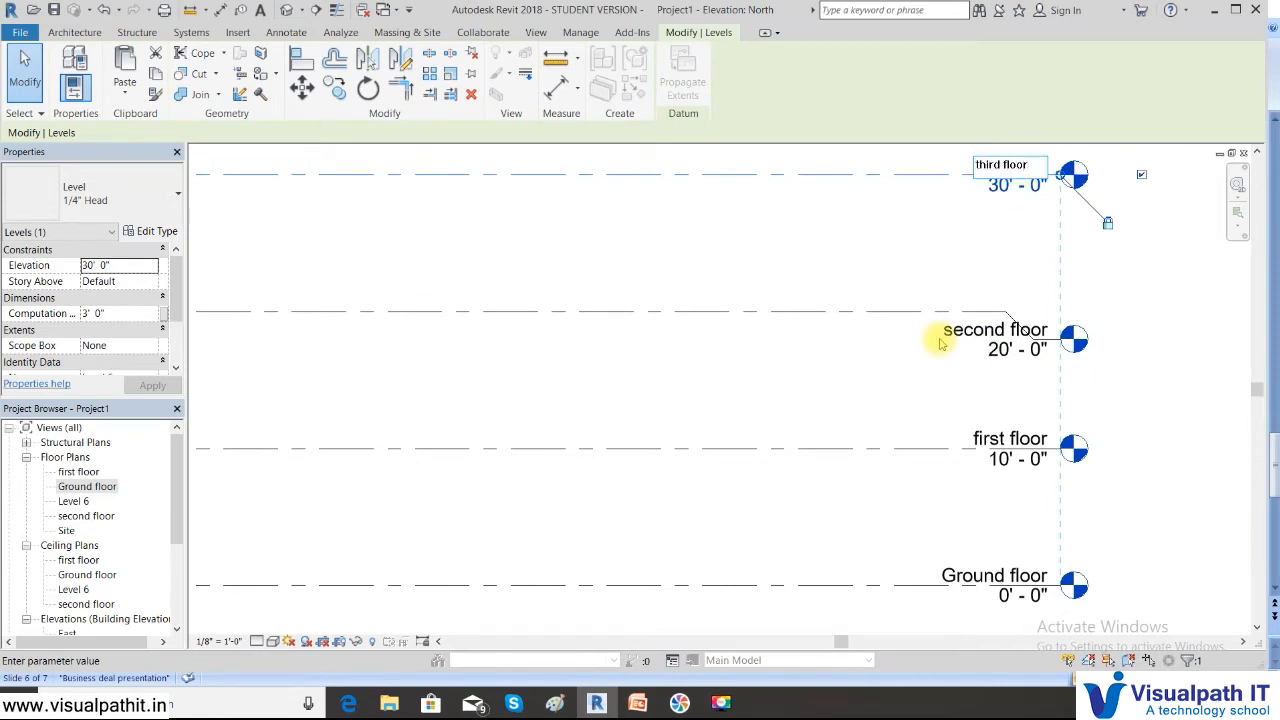
{"action": "left_click", "coordinate": [905, 275]}
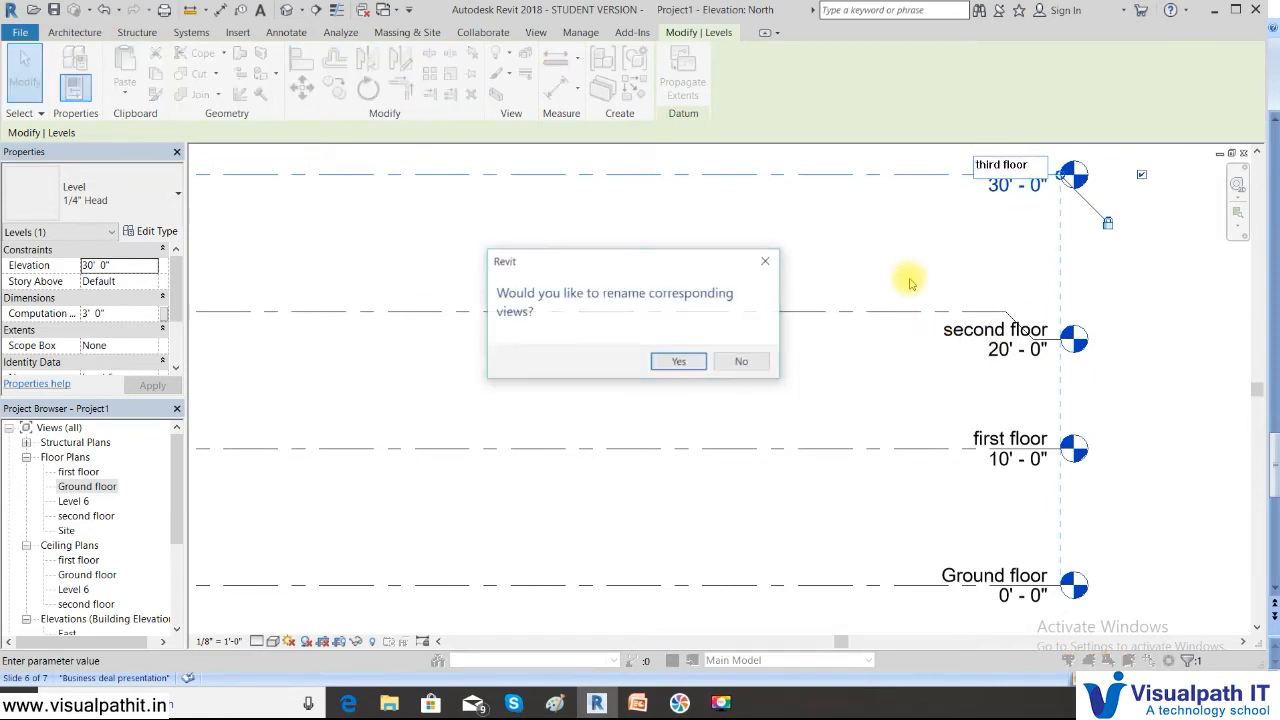
{"action": "left_click", "coordinate": [693, 361]}
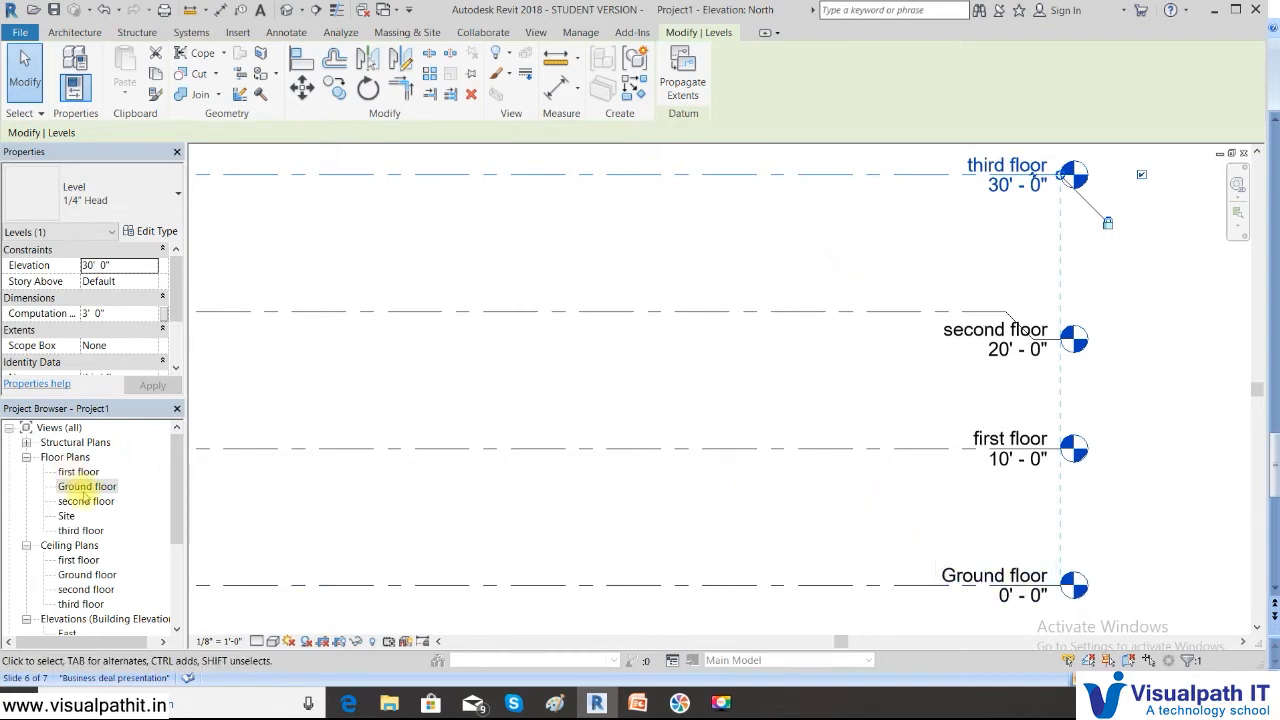
Step: Look through the Ground floor and first floor plans, and open the South elevation
{"action": "double_click", "coordinate": [86, 487]}
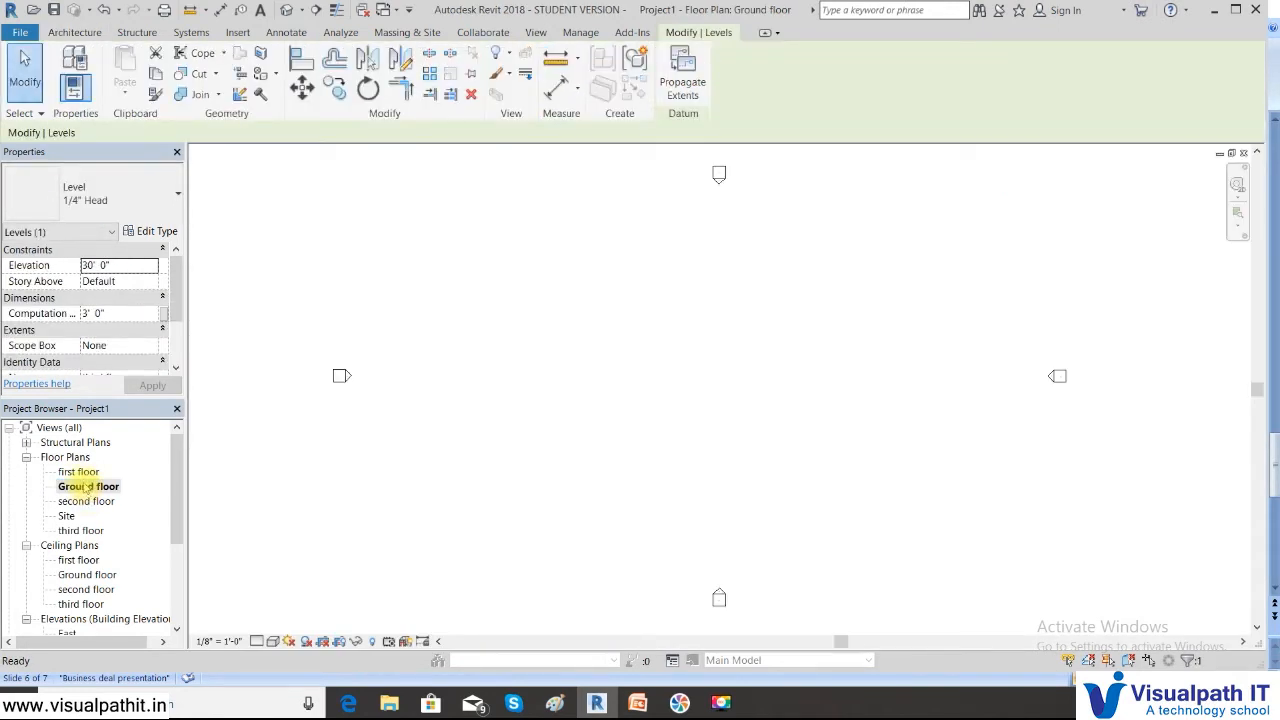
{"action": "double_click", "coordinate": [80, 472]}
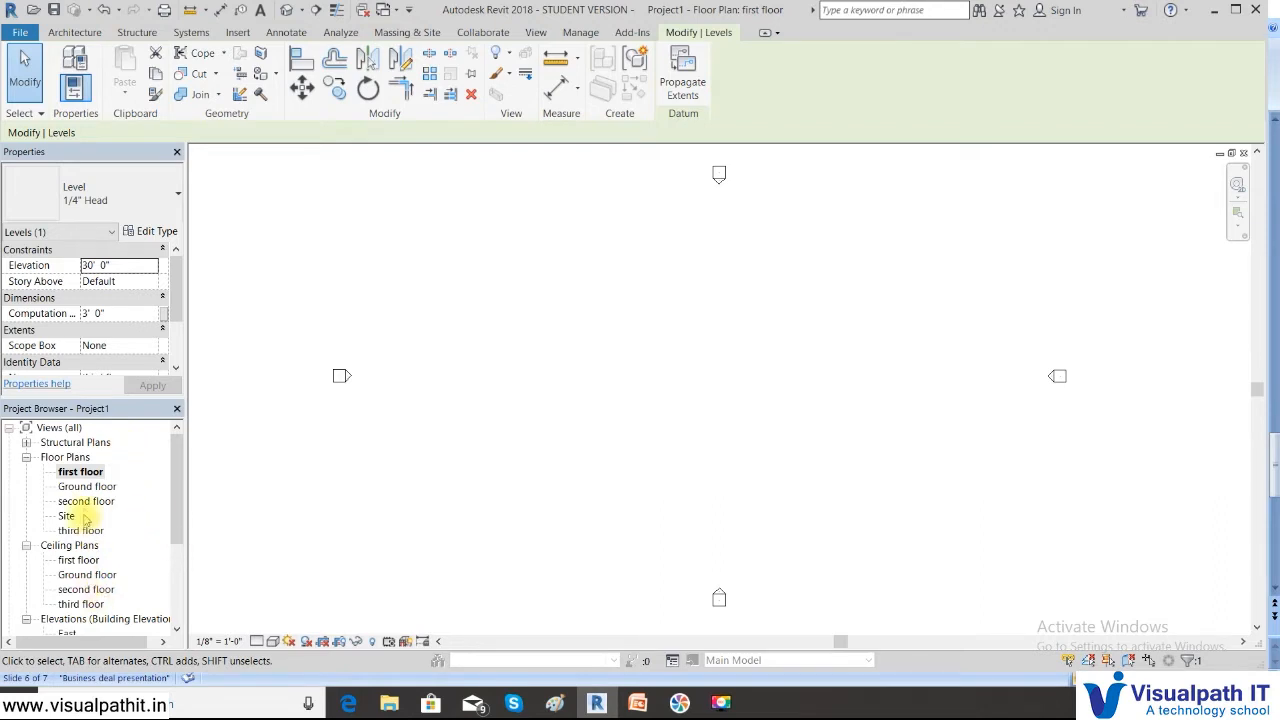
{"action": "key", "text": "Escape"}
{"action": "scroll", "coordinate": [177, 480], "scroll_direction": "down", "scroll_amount": 2}
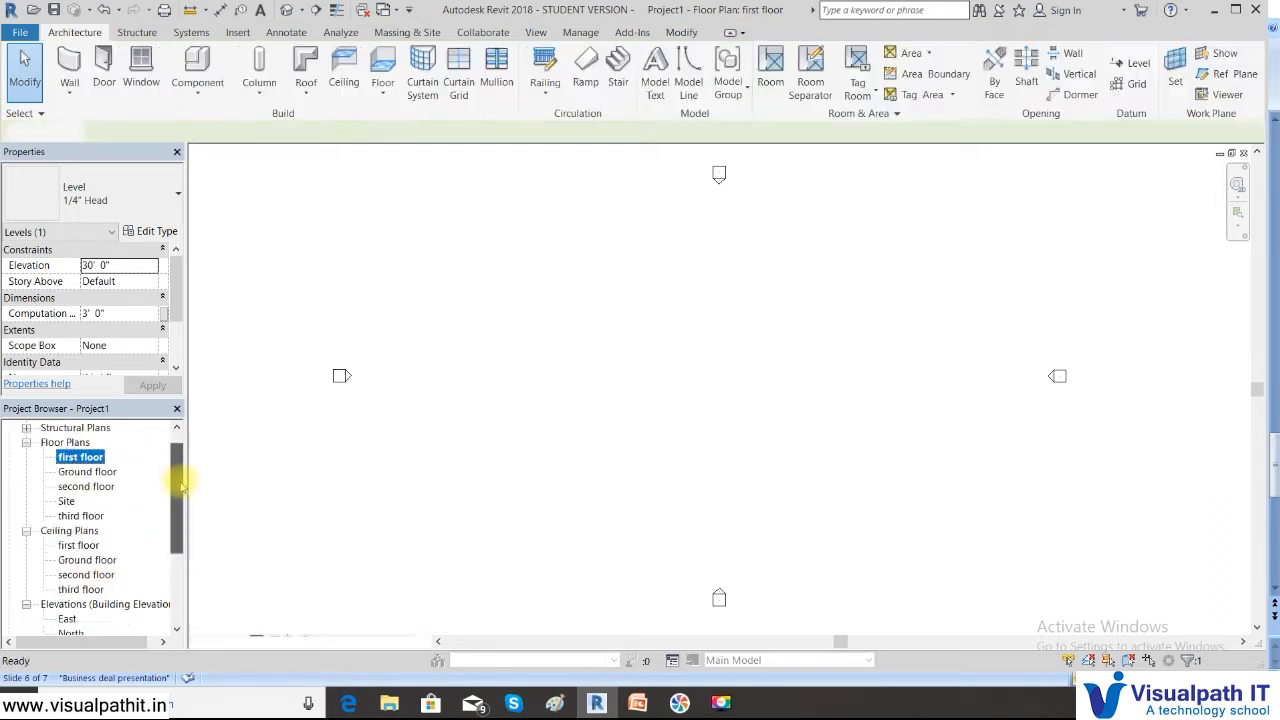
{"action": "double_click", "coordinate": [87, 577]}
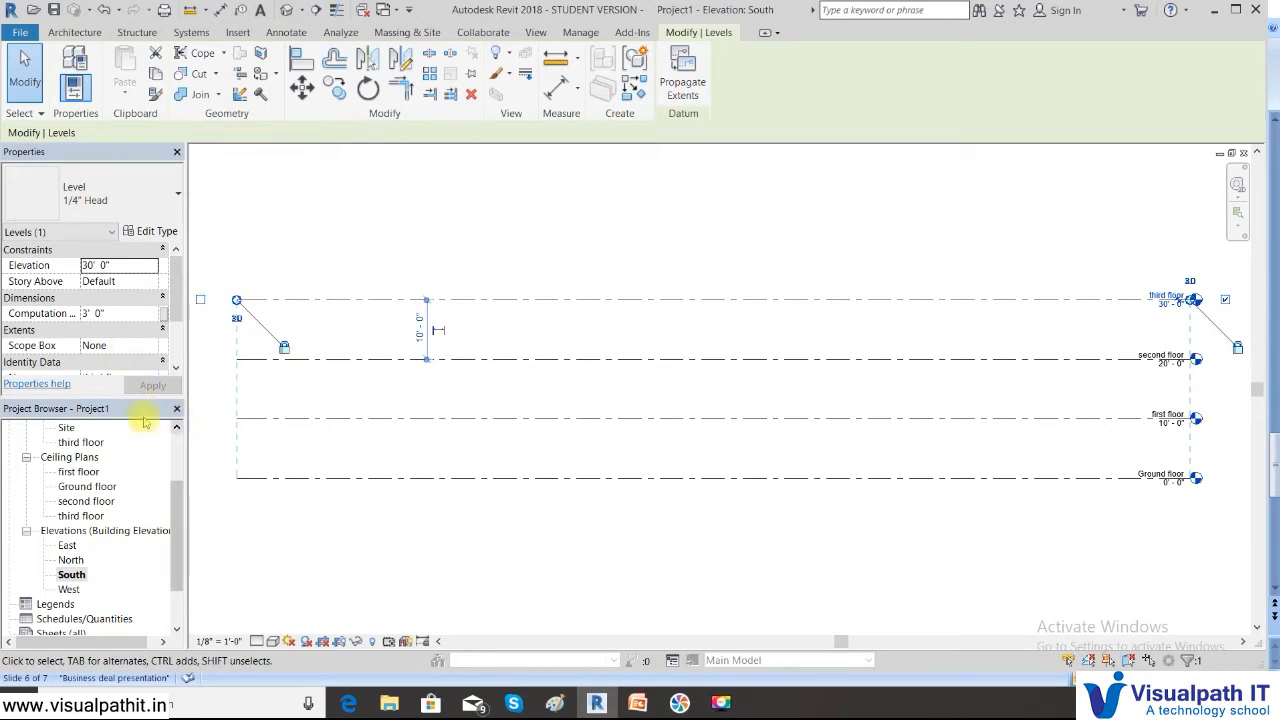
{"action": "left_click_drag", "start_coordinate": [174, 514], "coordinate": [174, 481]}
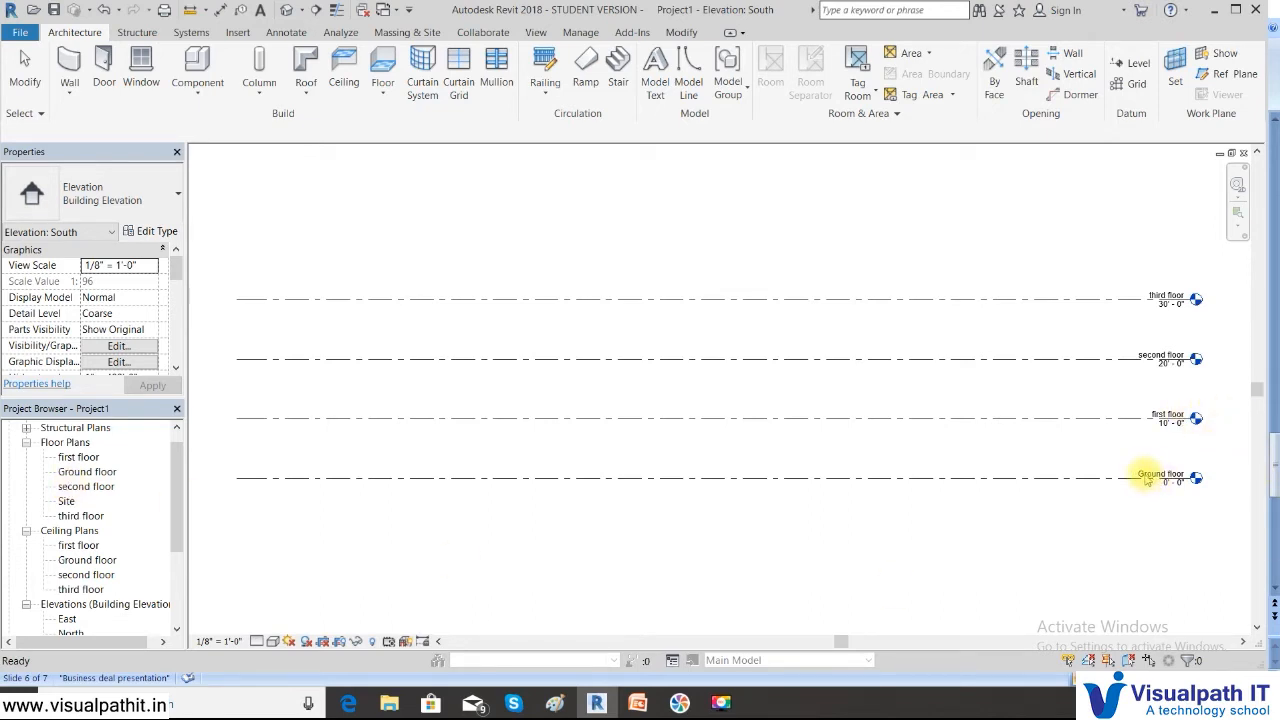
Step: Try to rename the Ground floor level to "1. gr floor" in the South elevation
{"action": "scroll", "coordinate": [1146, 479], "scroll_direction": "up", "scroll_amount": 2}
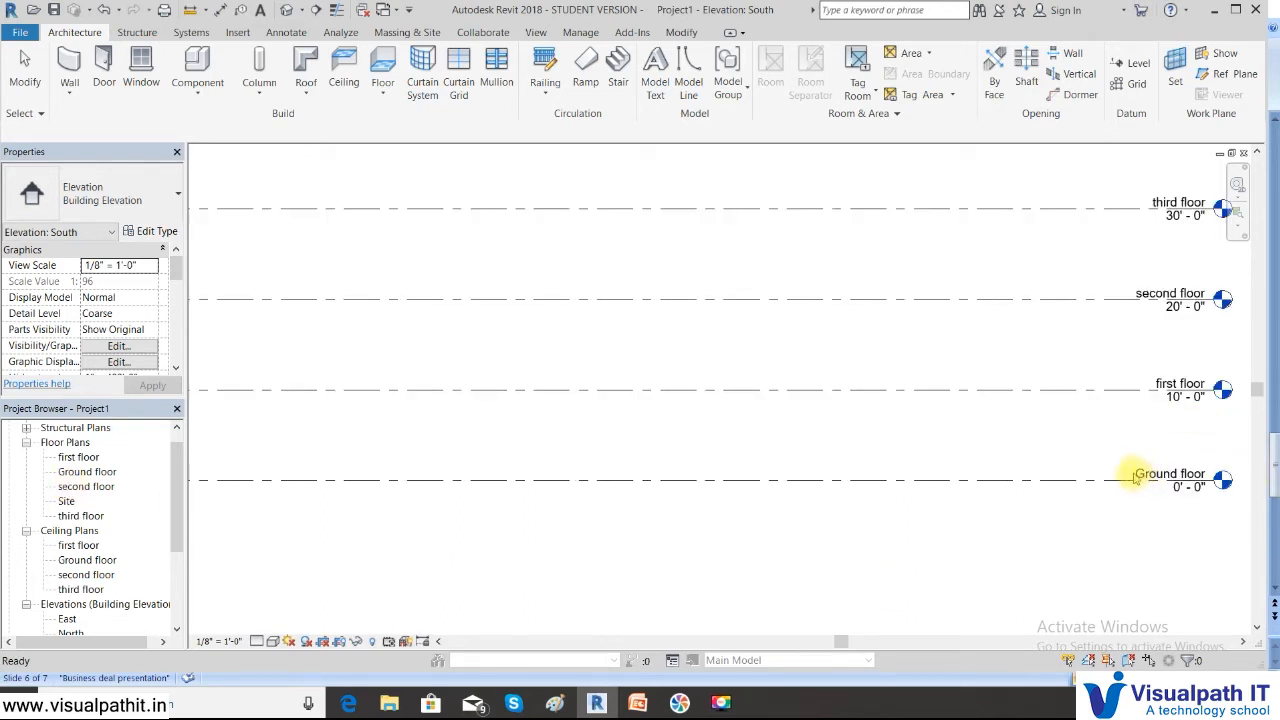
{"action": "left_click", "coordinate": [1137, 477]}
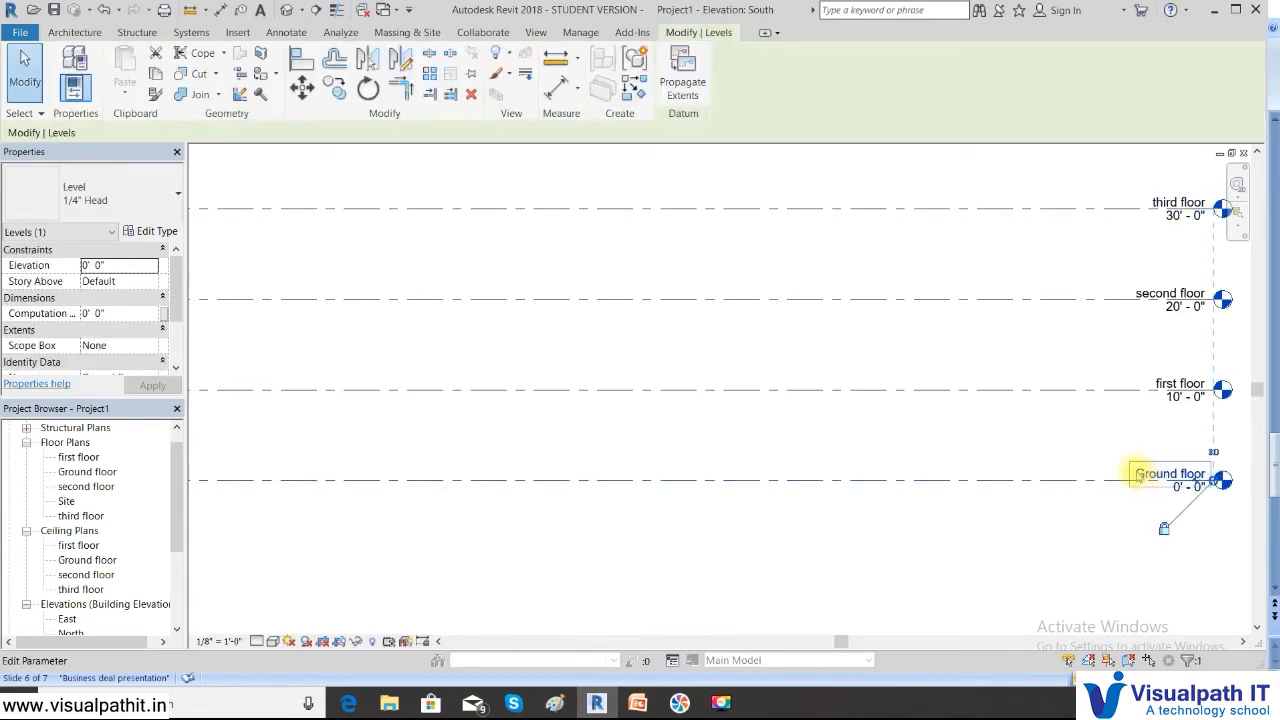
{"action": "left_click", "coordinate": [1138, 477]}
{"action": "type", "text": "1"}
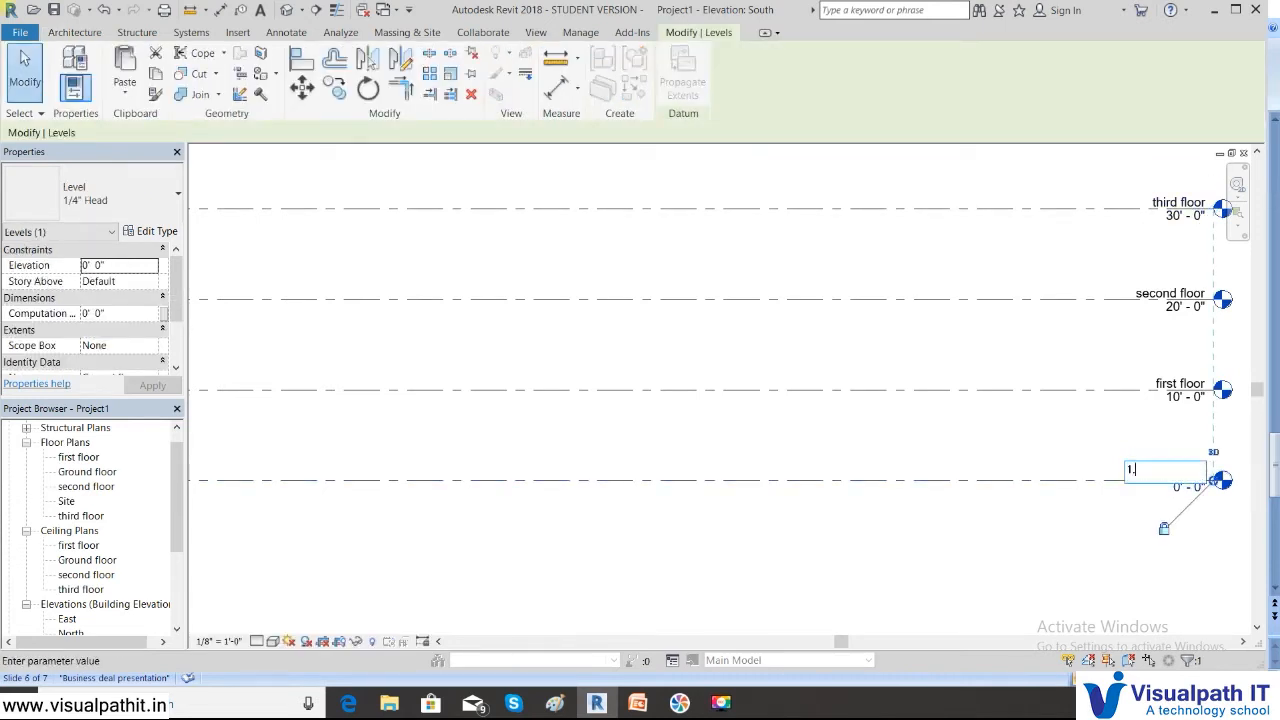
{"action": "type", "text": ". gr"}
{"action": "type", "text": " g"}
{"action": "key", "text": "BackSpace"}
{"action": "key", "text": "BackSpace"}
{"action": "type", "text": "floor"}
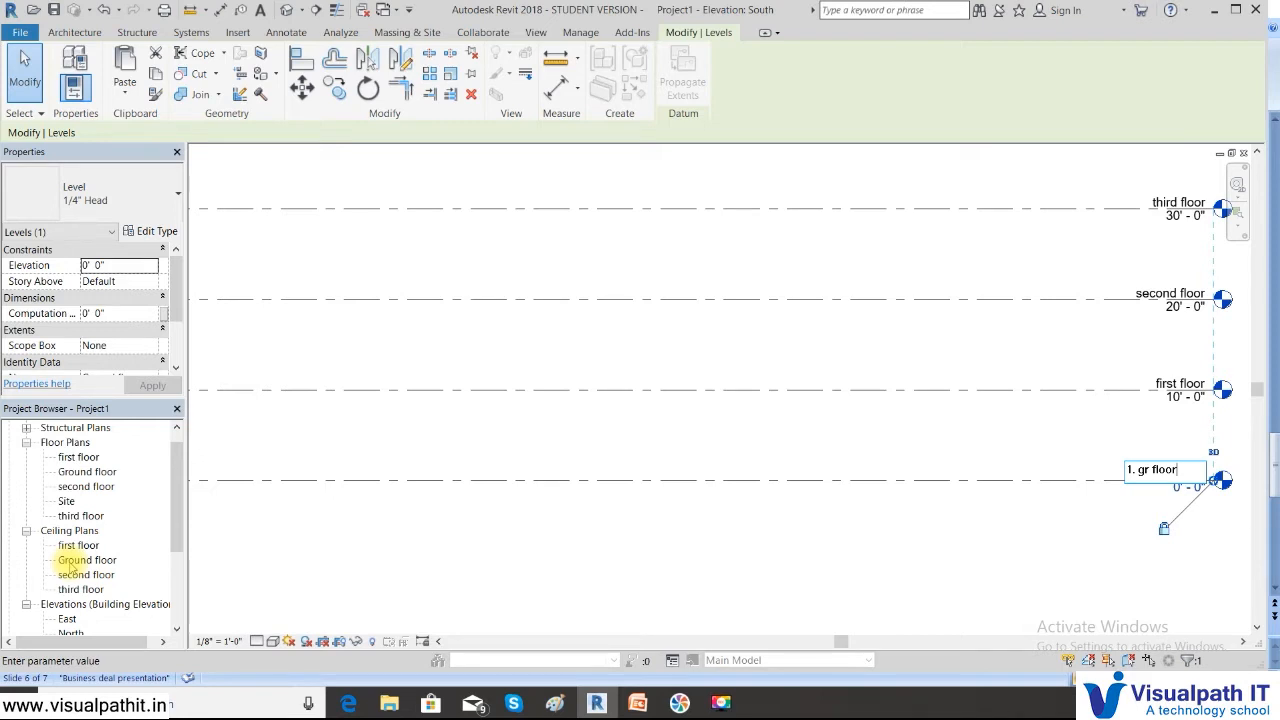
Step: Start saving the model as a new project file and choose New Volume (D:) as the location
{"action": "left_click", "coordinate": [20, 33]}
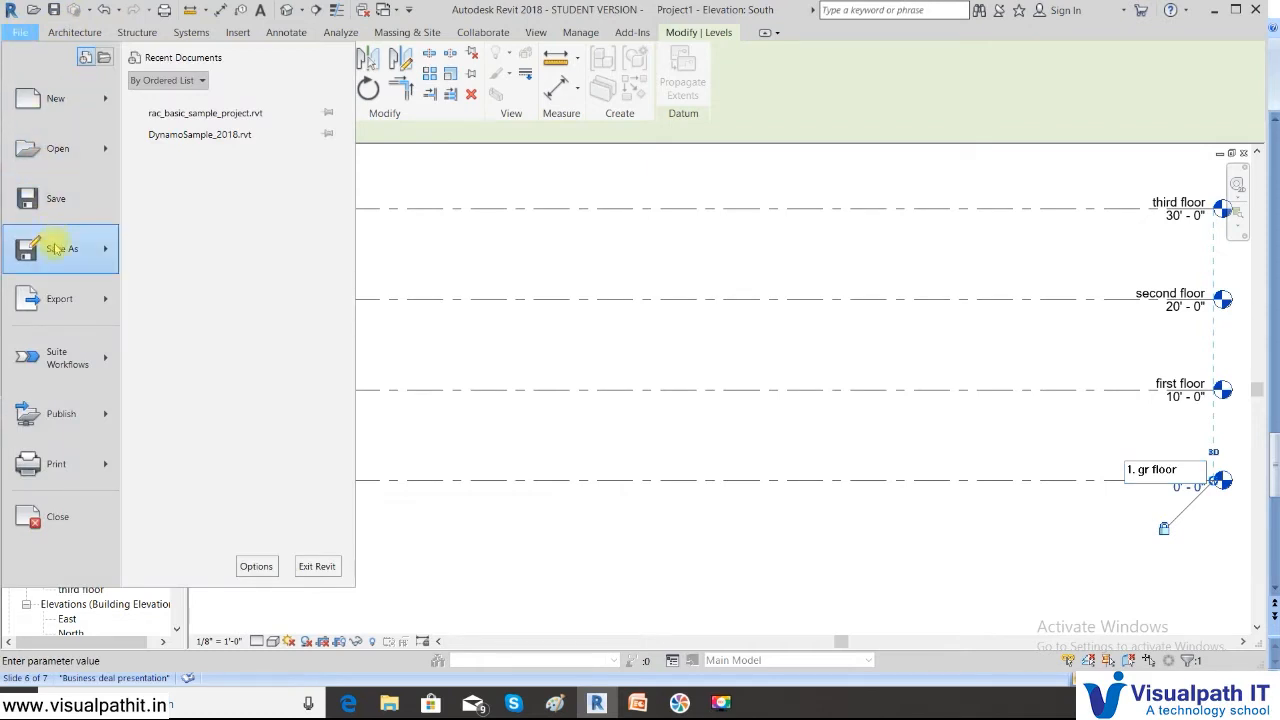
{"action": "mouse_move", "coordinate": [56, 250]}
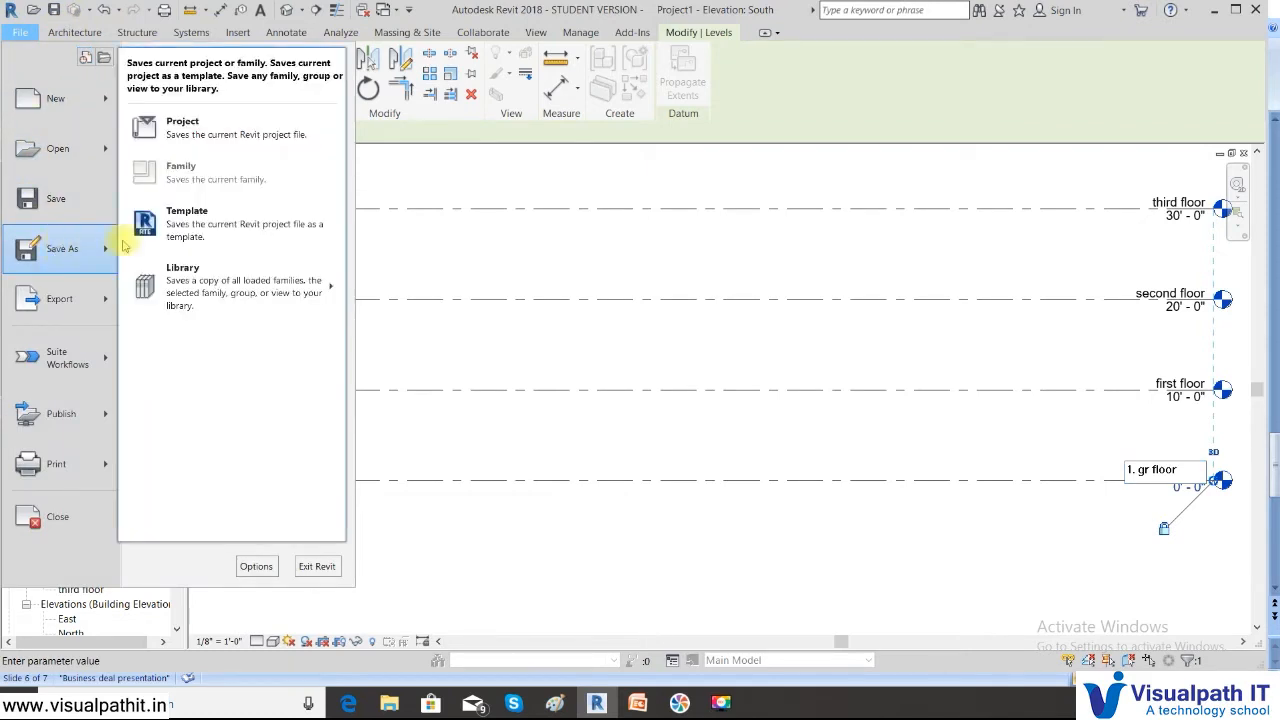
{"action": "left_click", "coordinate": [203, 133]}
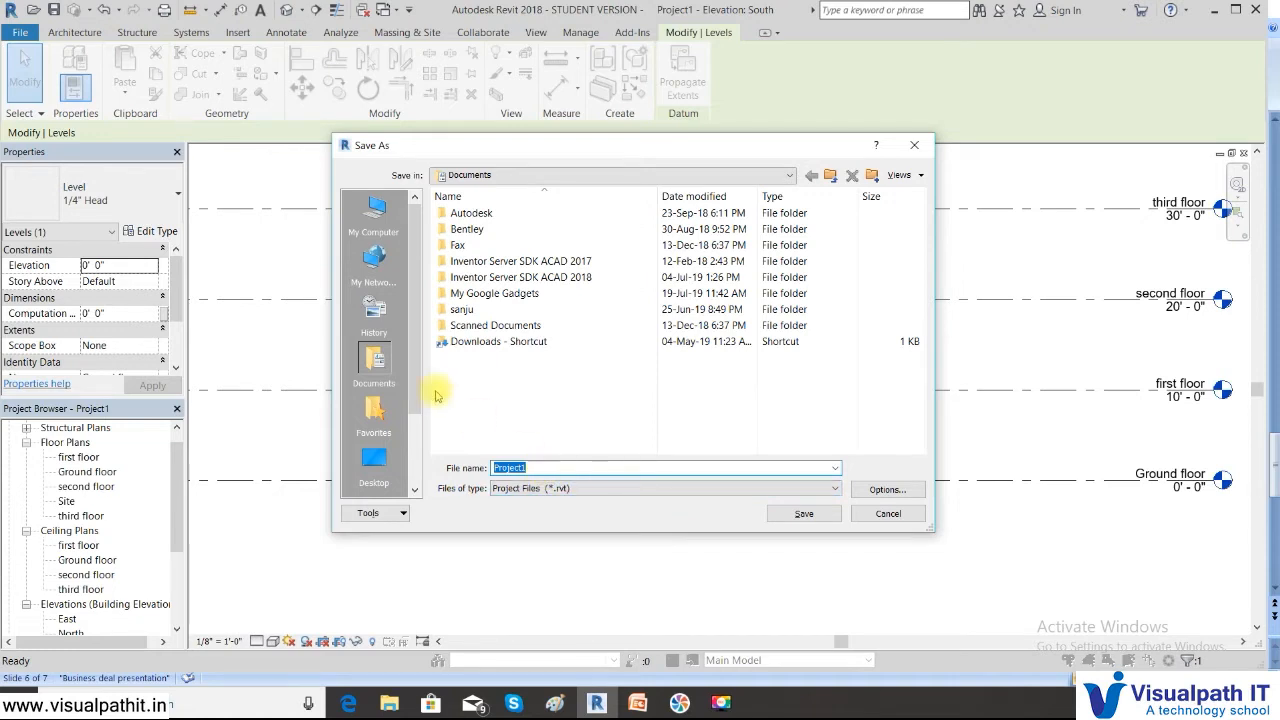
{"action": "left_click_drag", "start_coordinate": [411, 362], "coordinate": [395, 287]}
{"action": "left_click", "coordinate": [373, 215]}
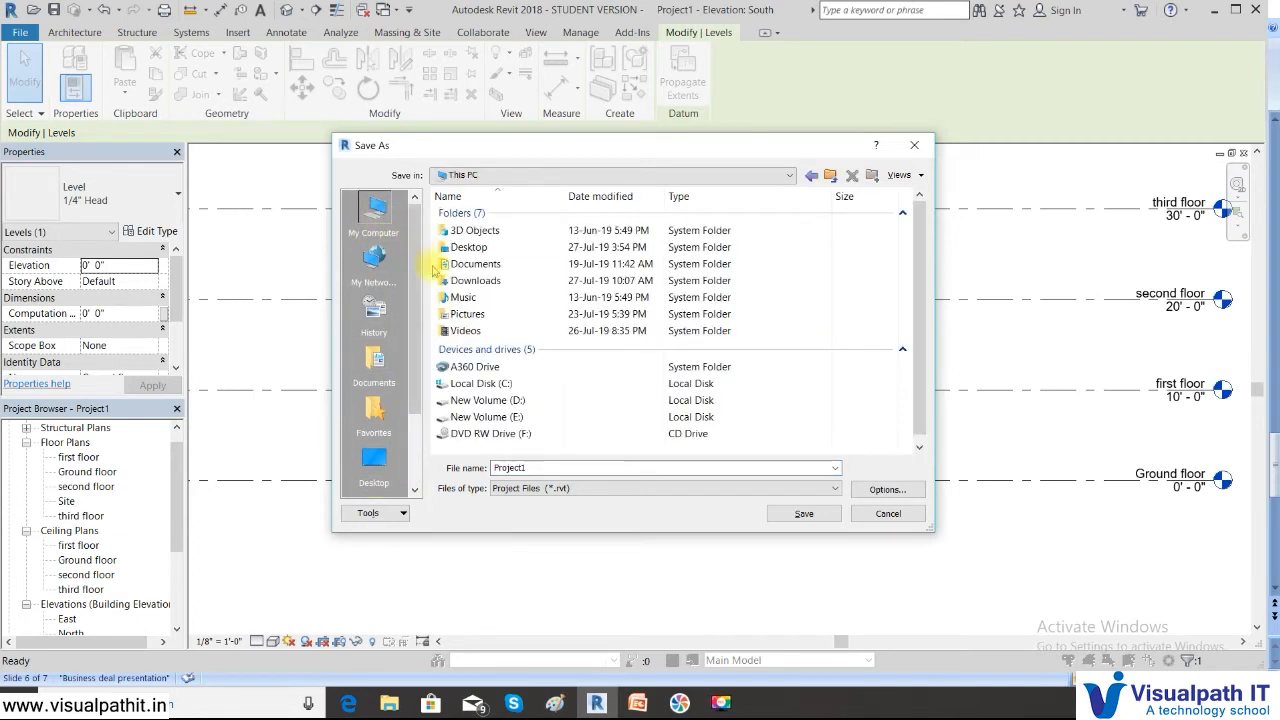
{"action": "double_click", "coordinate": [482, 401]}
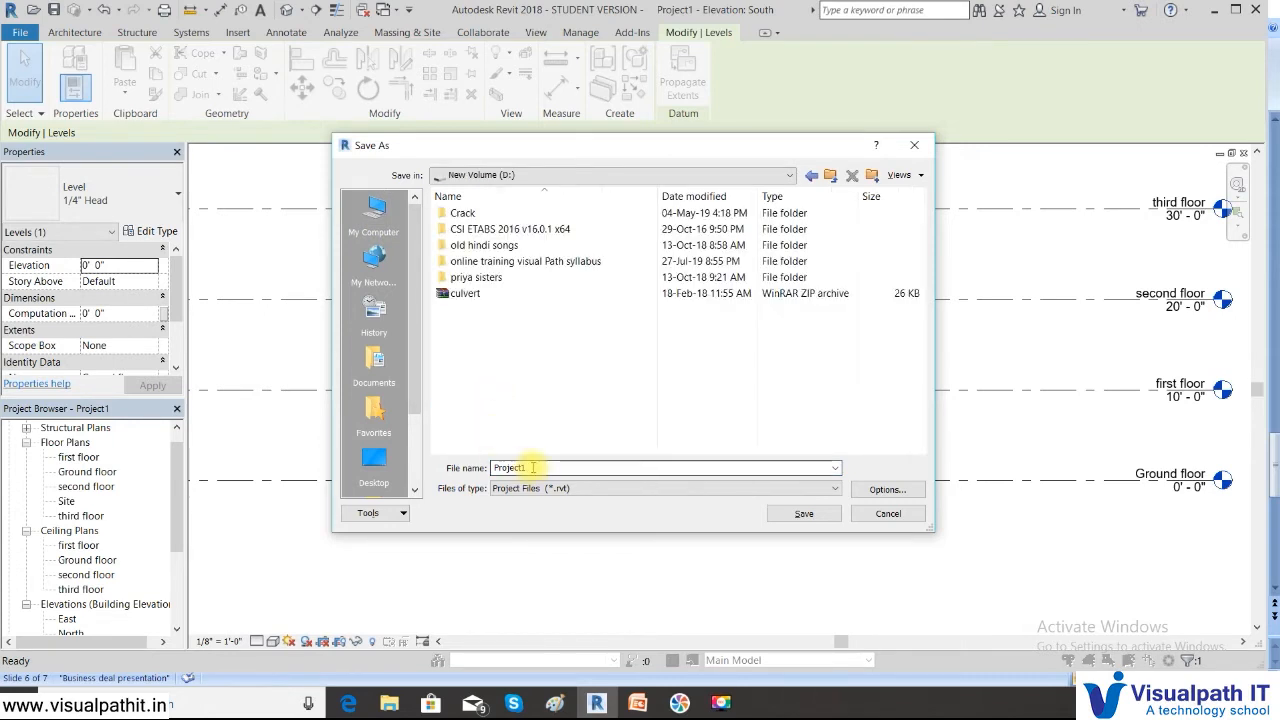
Step: Name the project file "residentail", use the Project Files (*.rvt) type, and save it
{"action": "double_click", "coordinate": [533, 467]}
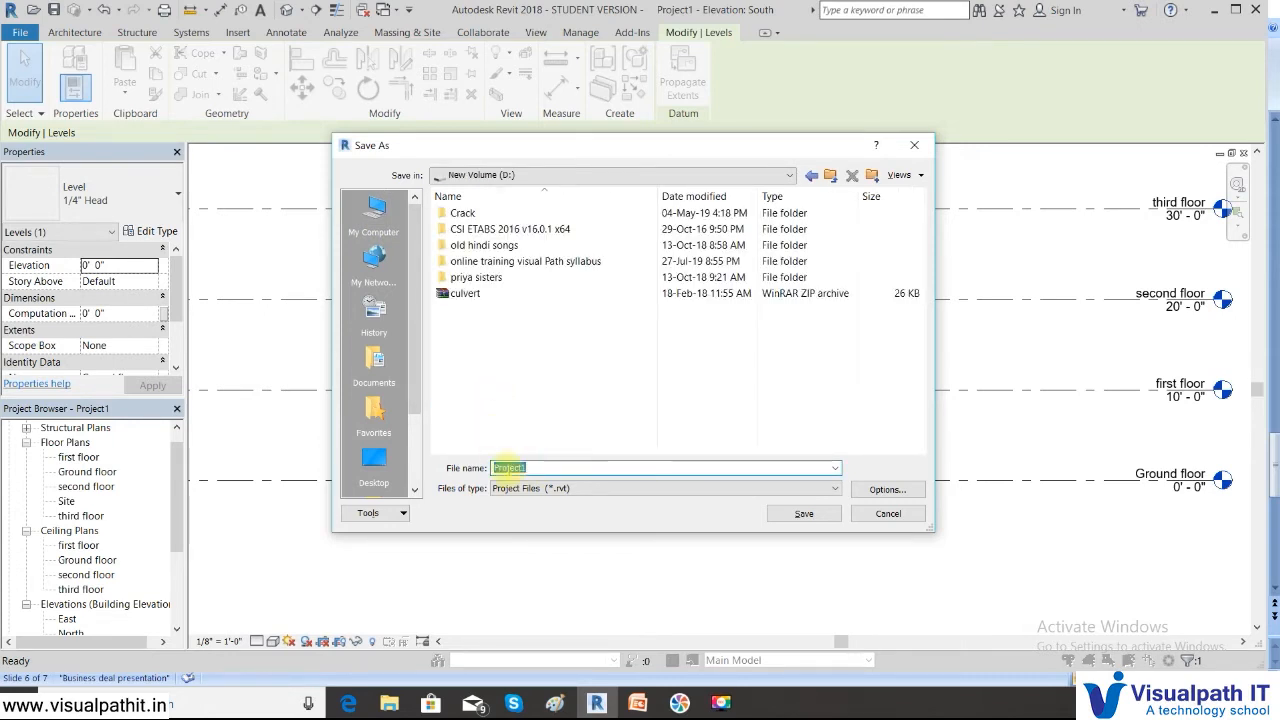
{"action": "type", "text": "Residental"}
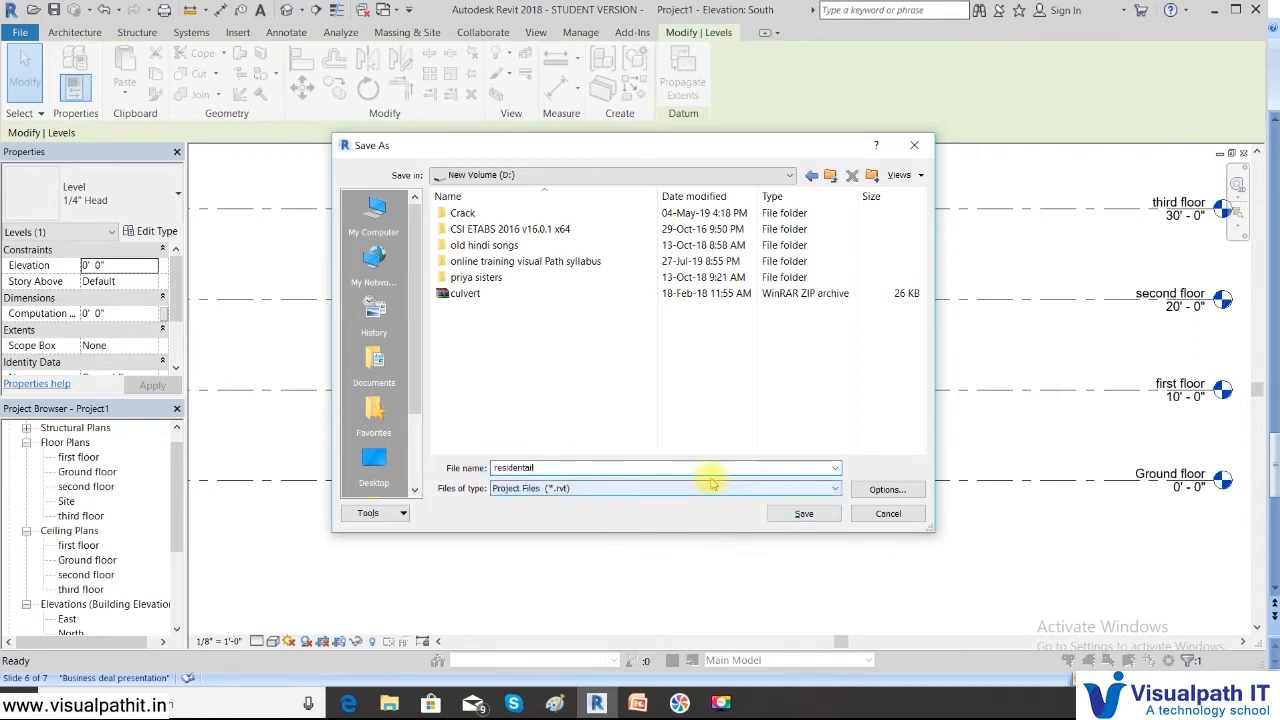
{"action": "left_click", "coordinate": [594, 489]}
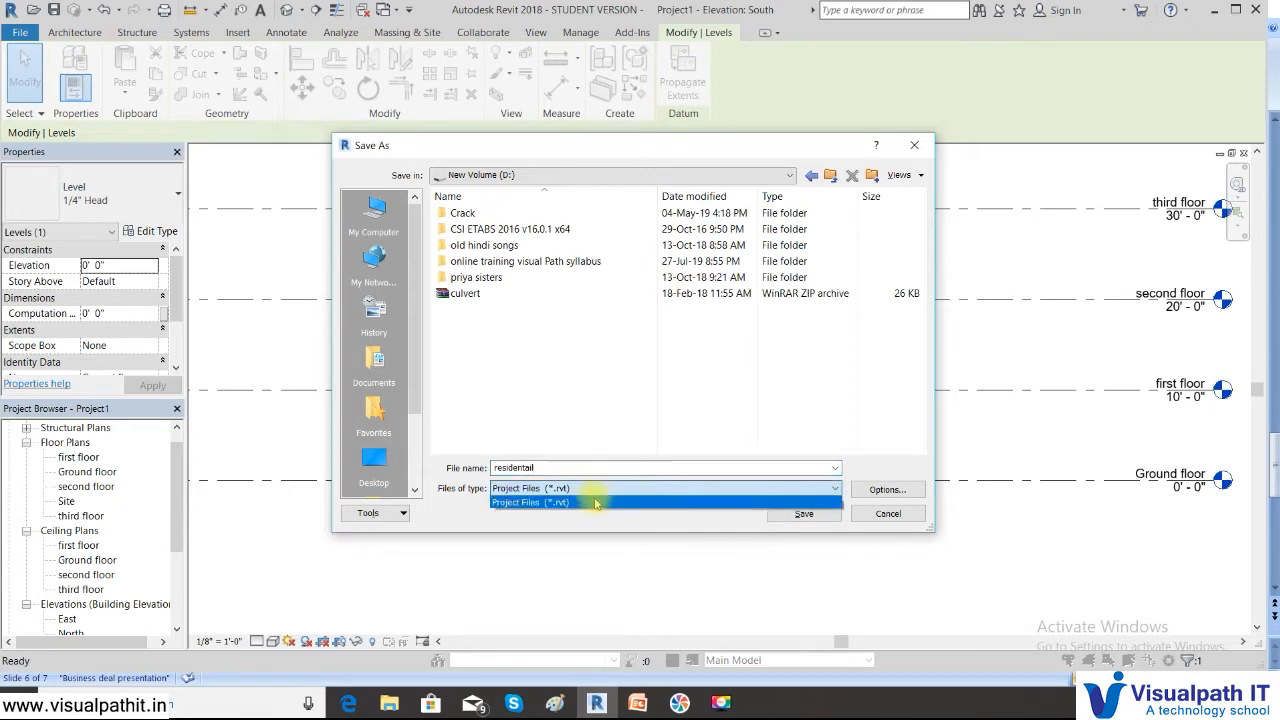
{"action": "left_click", "coordinate": [594, 502]}
{"action": "left_click", "coordinate": [803, 513]}
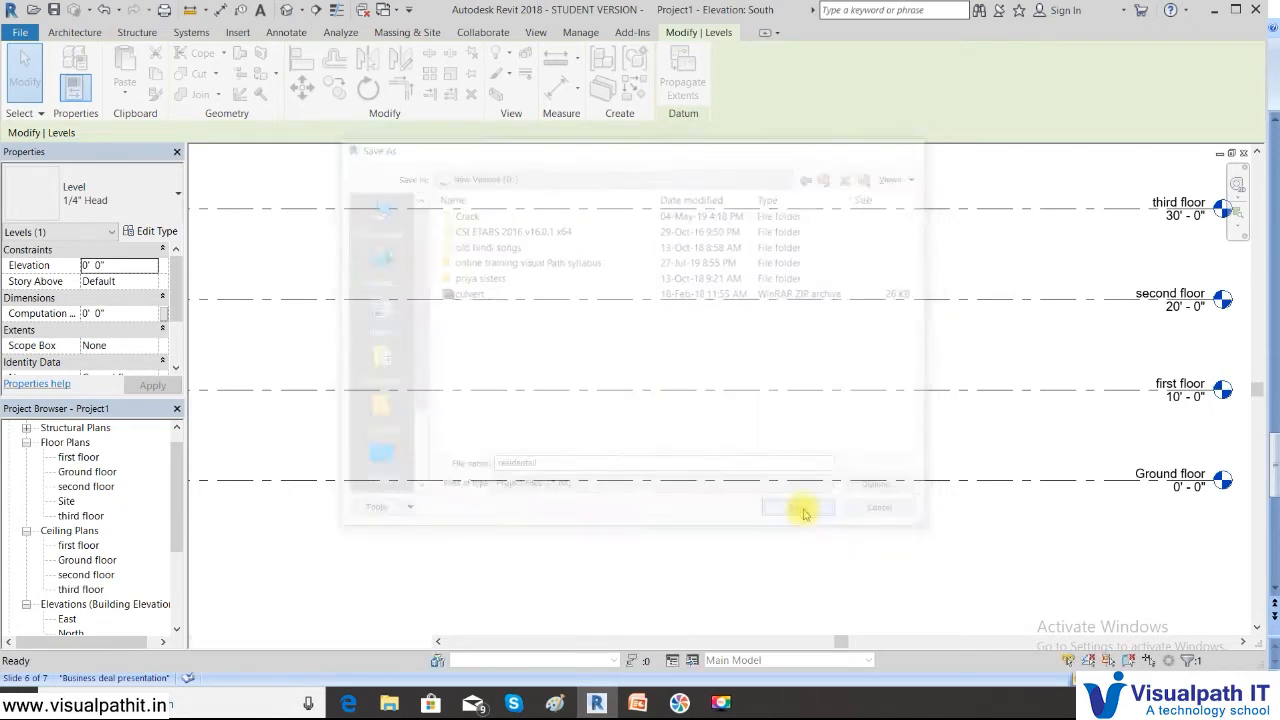
{"action": "left_click", "coordinate": [794, 507]}
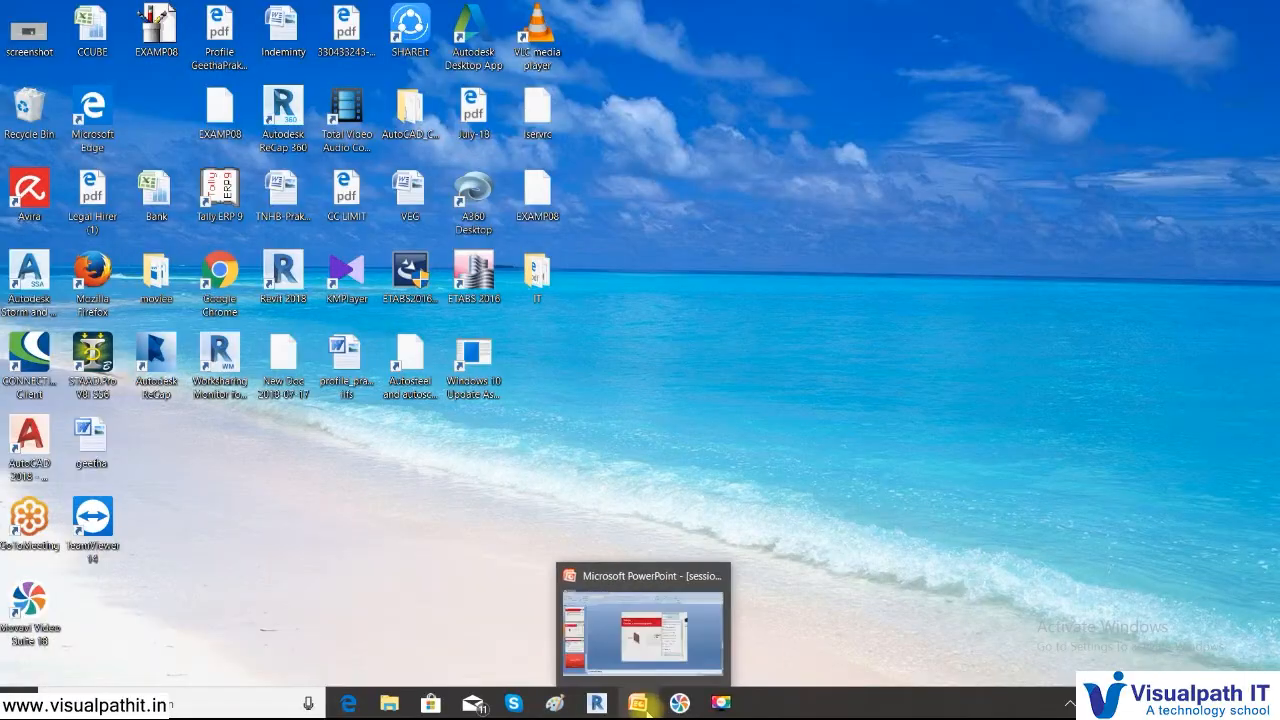
Step: Switch to the PowerPoint presentation and run the slide show from the Walls slide
{"action": "left_click", "coordinate": [646, 709]}
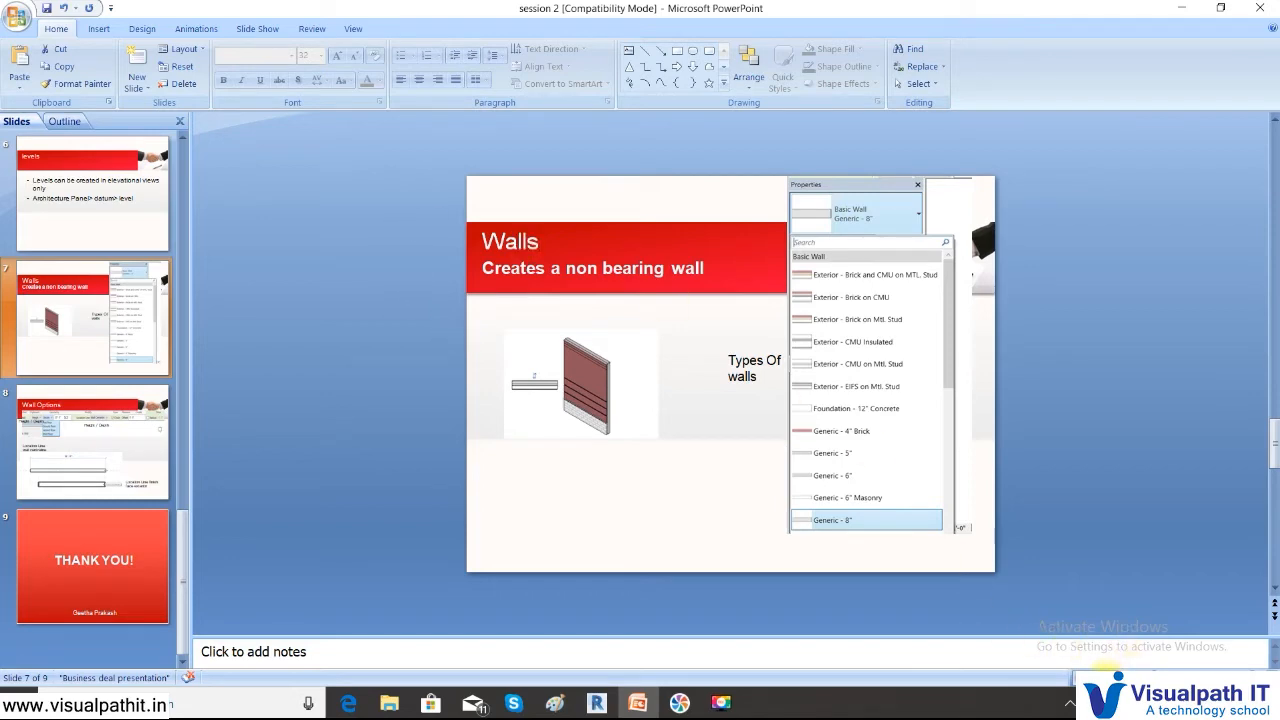
{"action": "left_click", "coordinate": [1107, 678]}
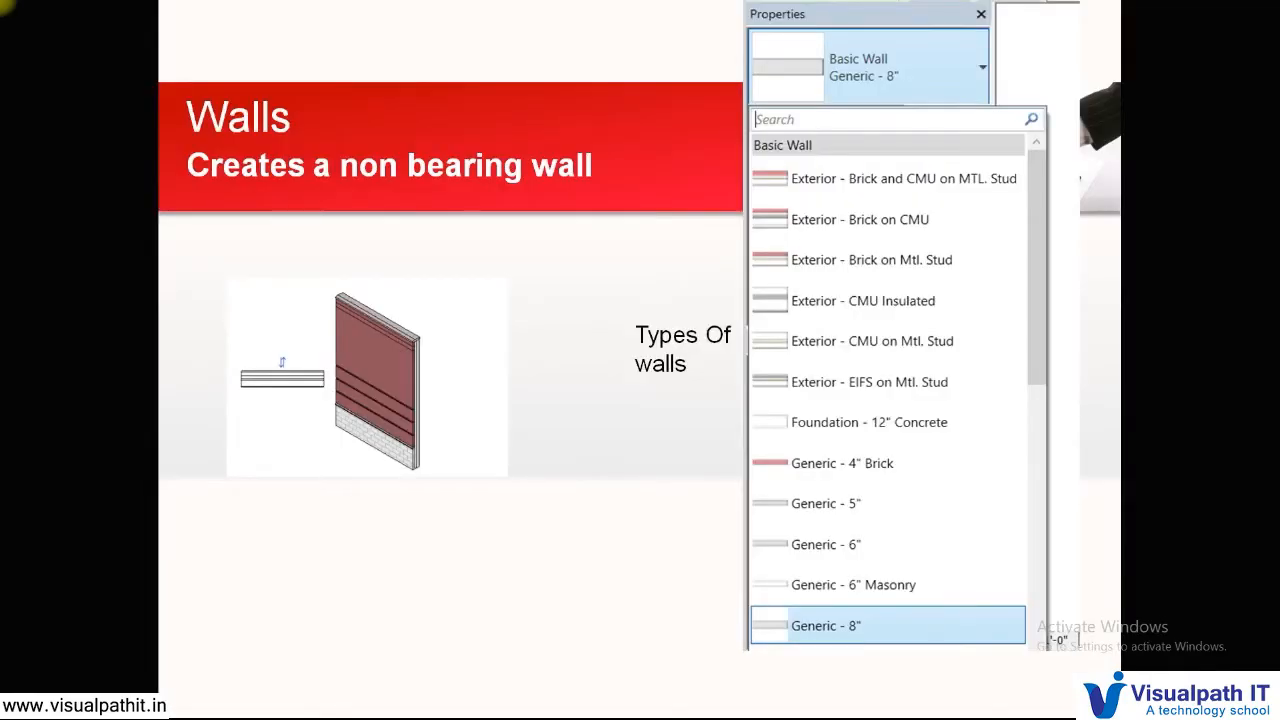
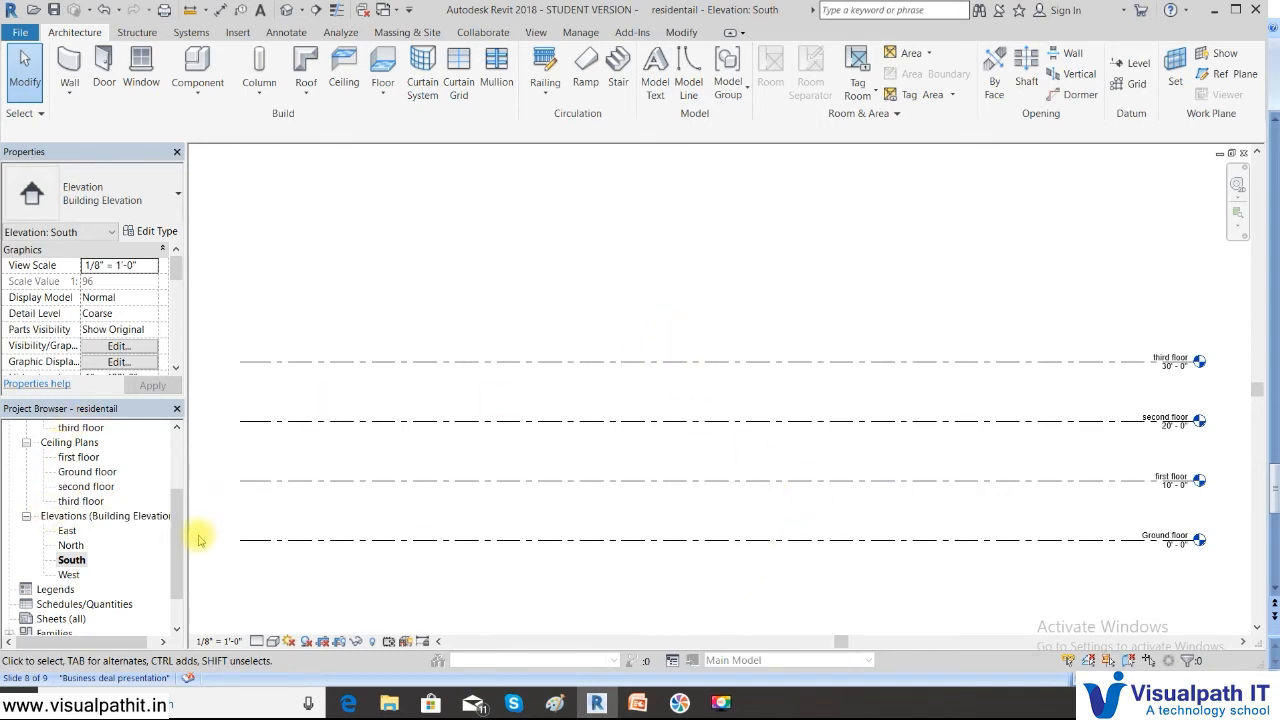
Step: Open the Ground floor plan with all four elevation markers in view
{"action": "left_click", "coordinate": [178, 578]}
{"action": "left_click_drag", "start_coordinate": [178, 578], "coordinate": [172, 523]}
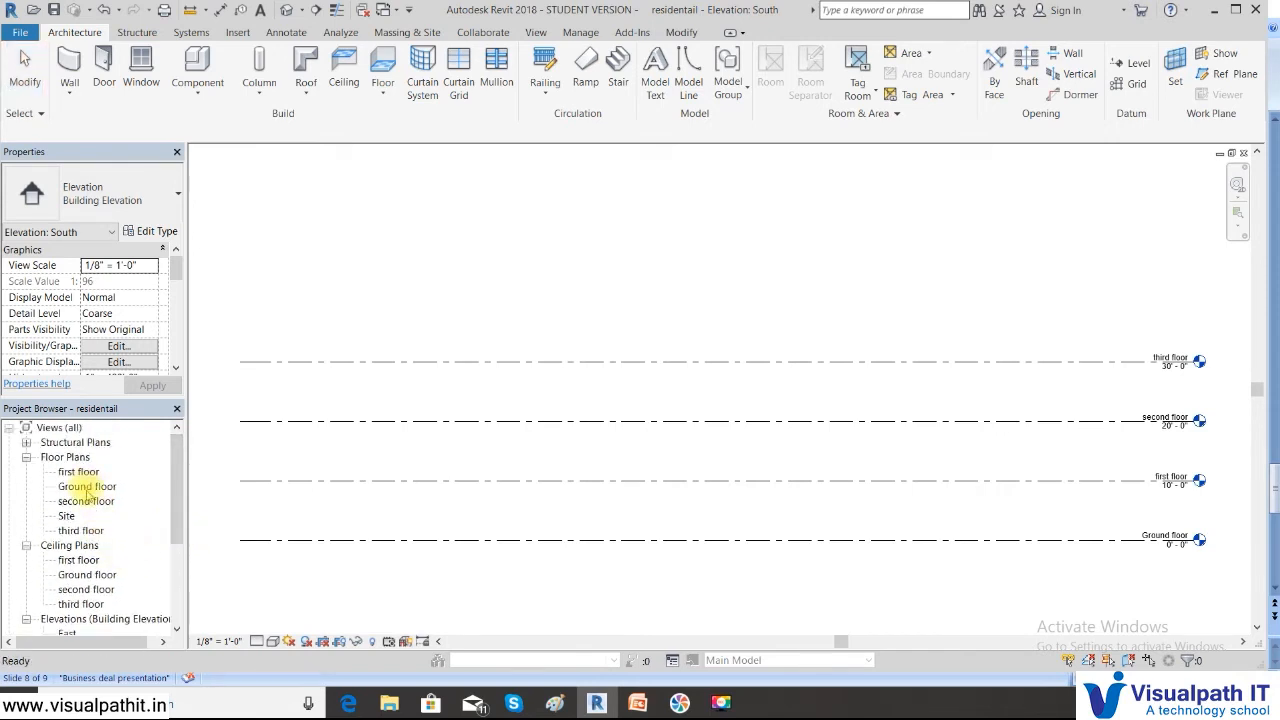
{"action": "double_click", "coordinate": [87, 489]}
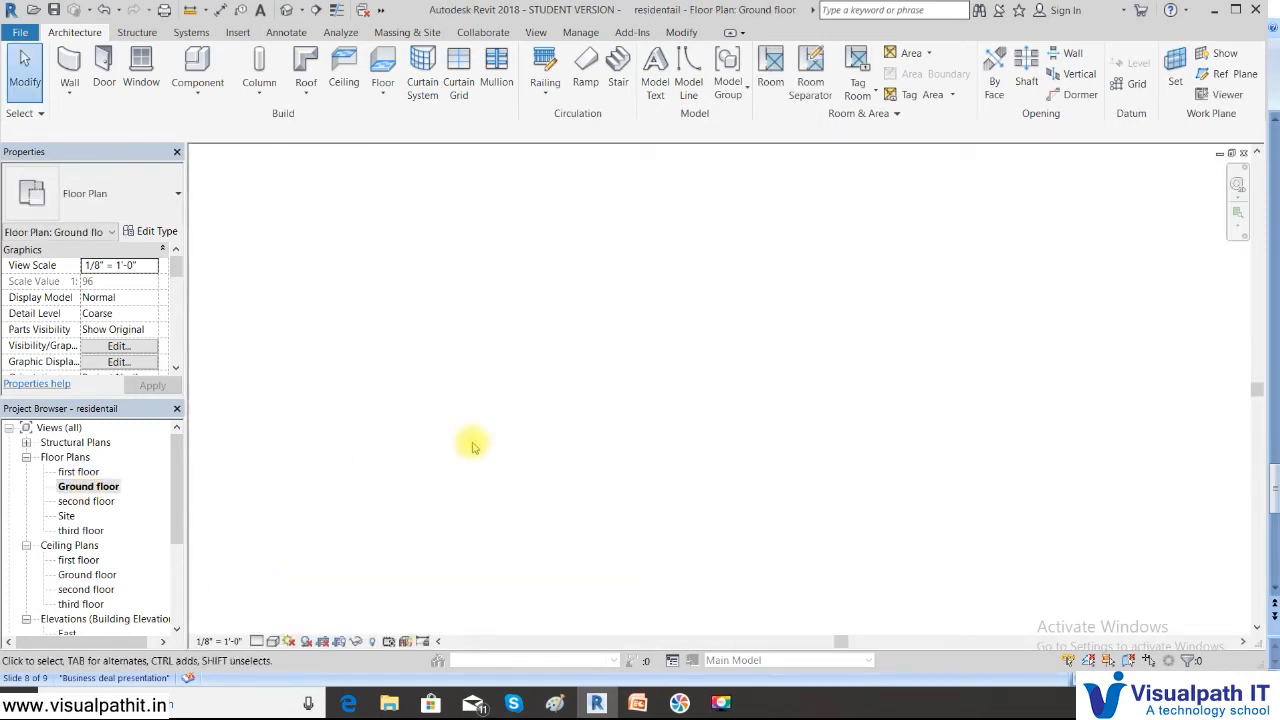
{"action": "scroll", "coordinate": [614, 304], "scroll_direction": "down", "scroll_amount": 3}
{"action": "middle_click_drag", "start_coordinate": [614, 305], "coordinate": [484, 271]}
{"action": "scroll", "coordinate": [614, 387], "scroll_direction": "down", "scroll_amount": 2}
{"action": "scroll", "coordinate": [571, 366], "scroll_direction": "down", "scroll_amount": 1}
{"action": "middle_click_drag", "start_coordinate": [654, 406], "coordinate": [723, 432]}
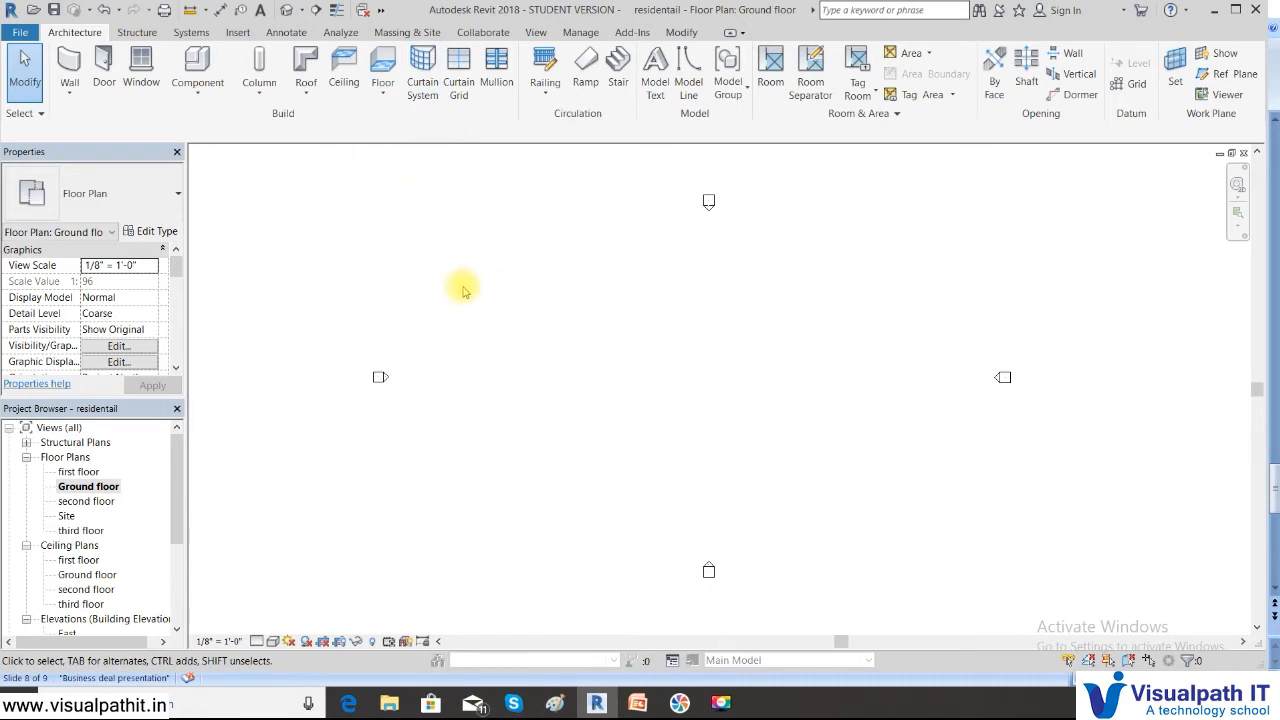
Step: Start placing a wall on the Ground floor plan using the Generic - 8" Masonry basic wall type
{"action": "left_click", "coordinate": [70, 72]}
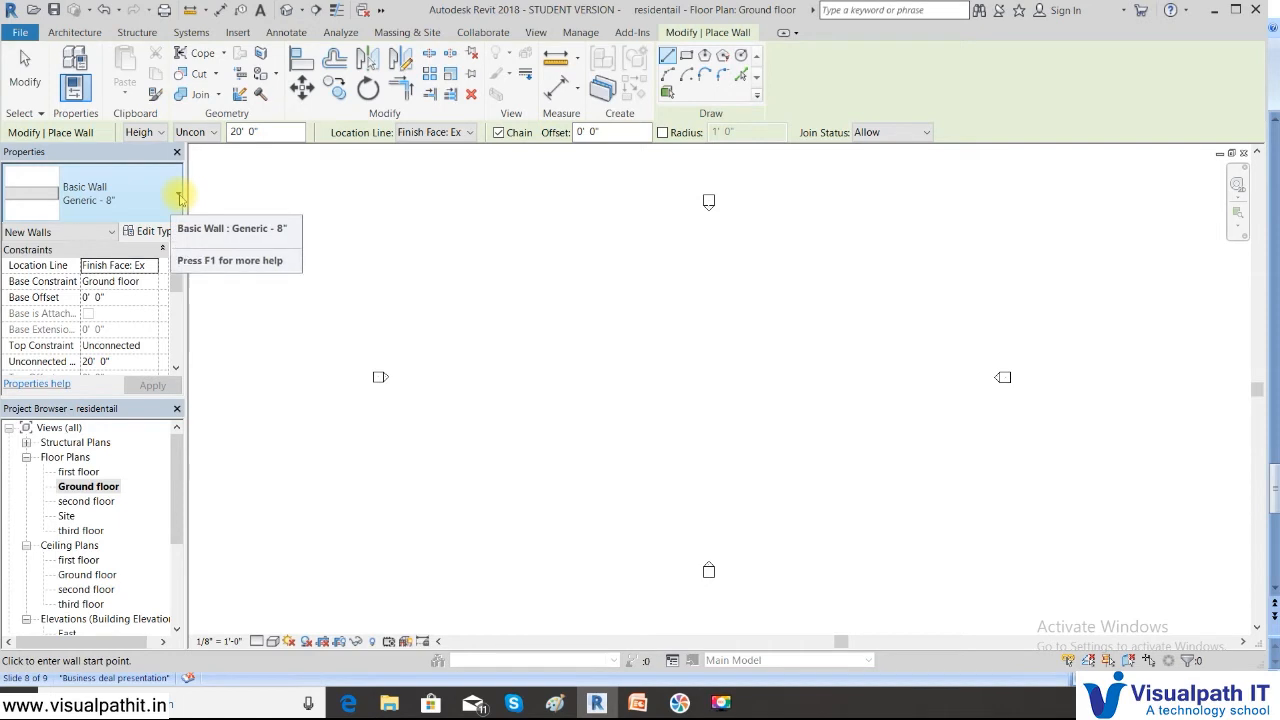
{"action": "left_click", "coordinate": [180, 199]}
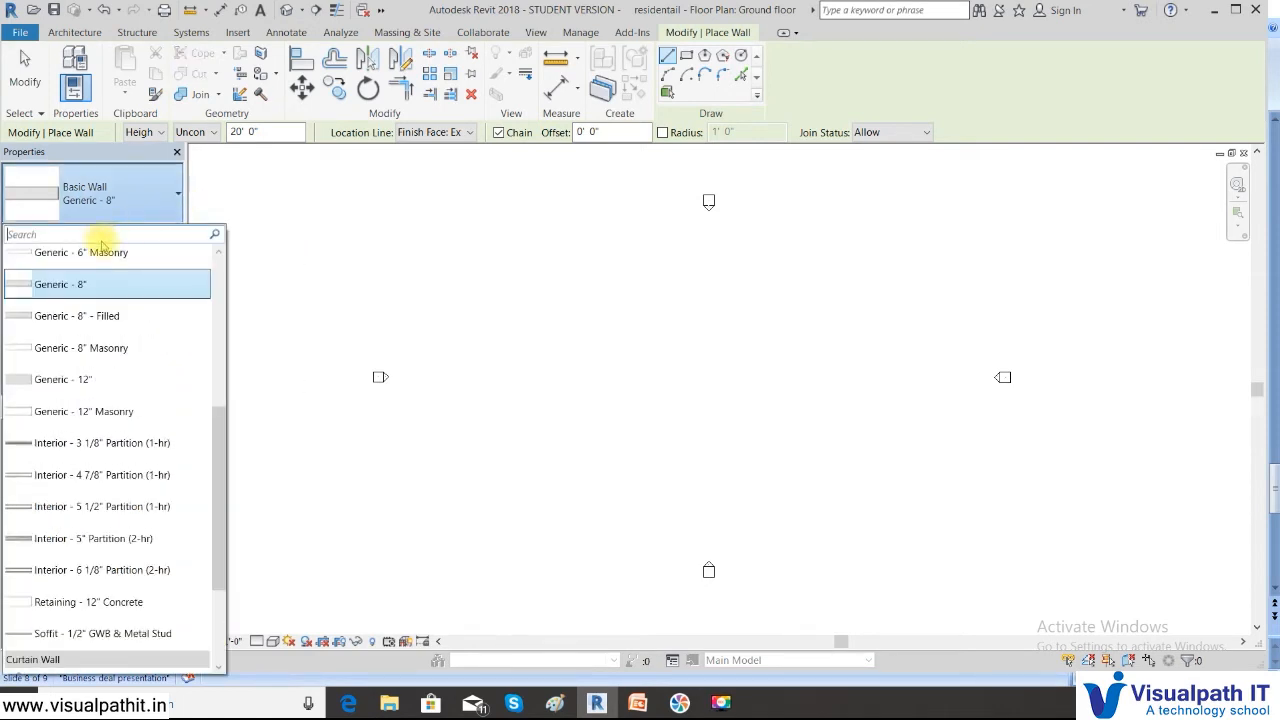
{"action": "left_click", "coordinate": [138, 350]}
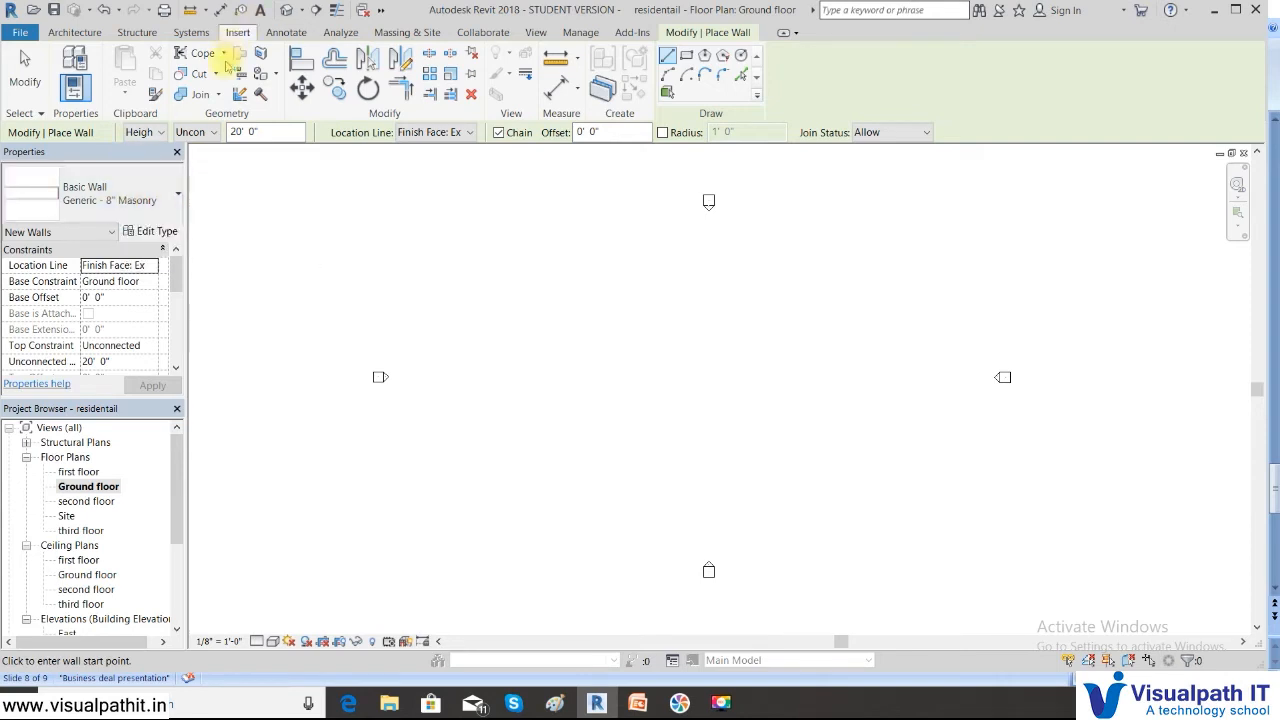
Step: Define the new walls by Height and set their top constraint to the first floor level
{"action": "left_click", "coordinate": [148, 134]}
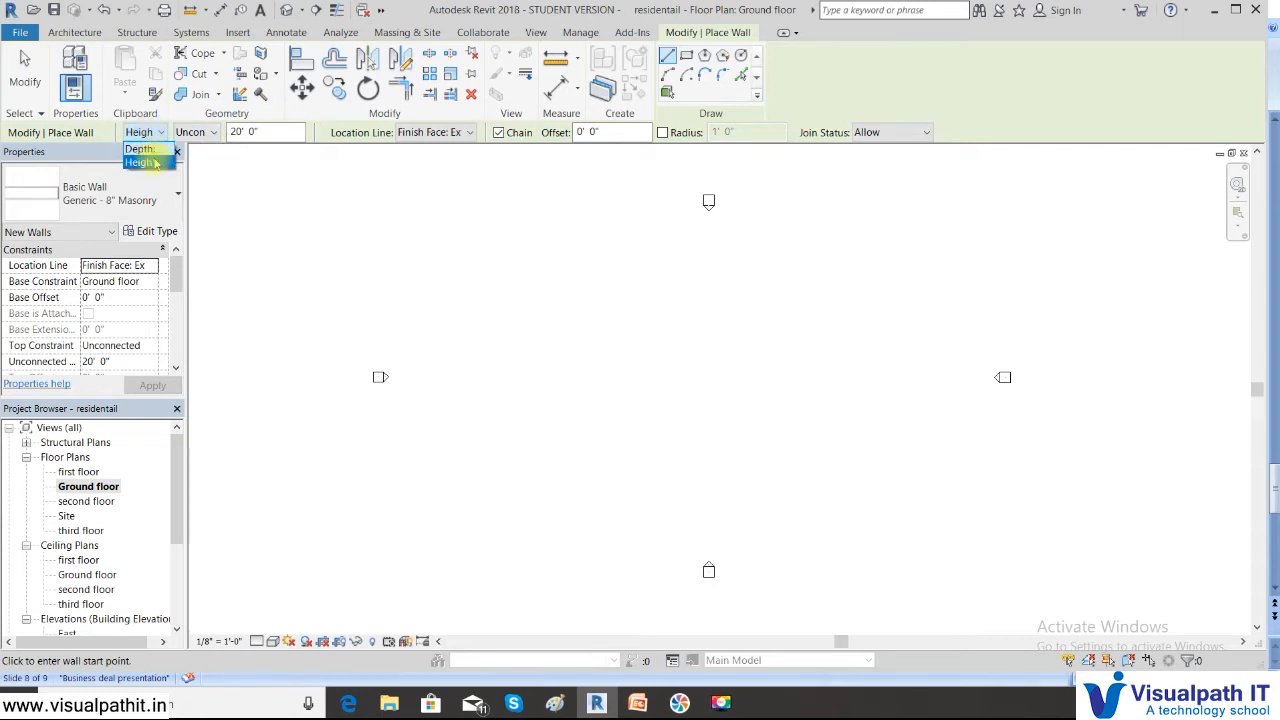
{"action": "left_click", "coordinate": [141, 162]}
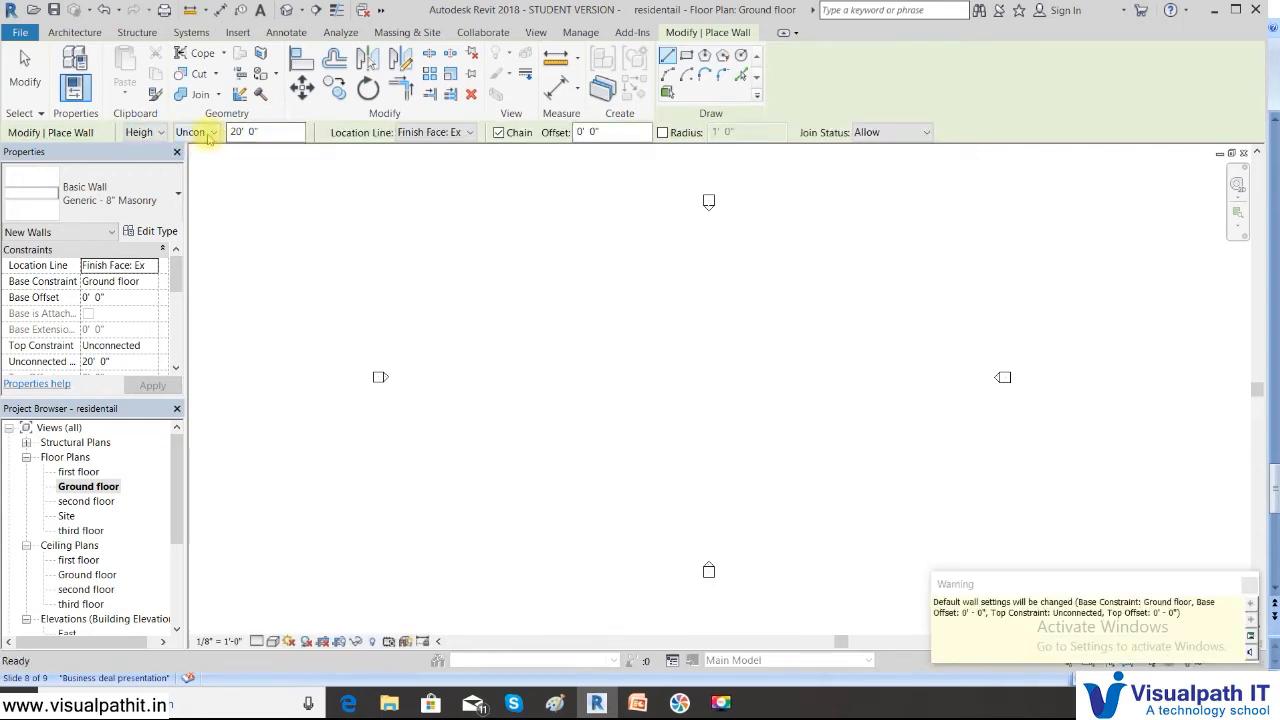
{"action": "left_click", "coordinate": [1249, 584]}
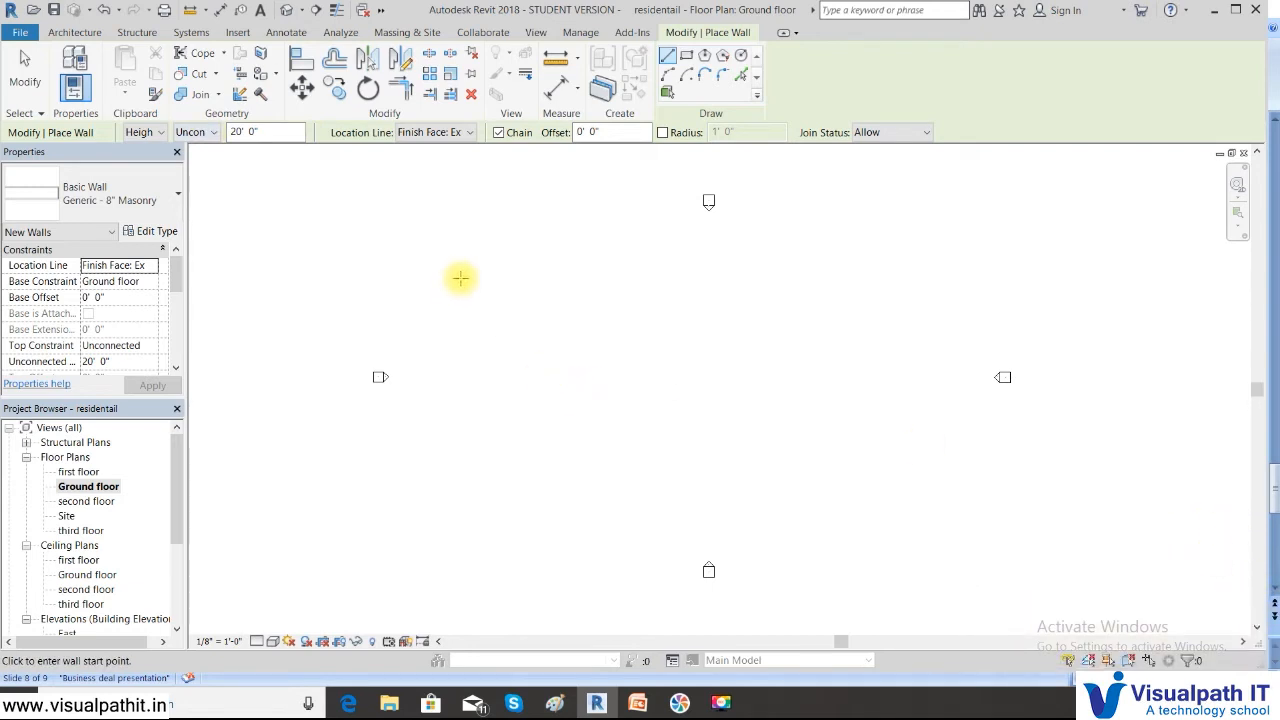
{"action": "left_click", "coordinate": [214, 134]}
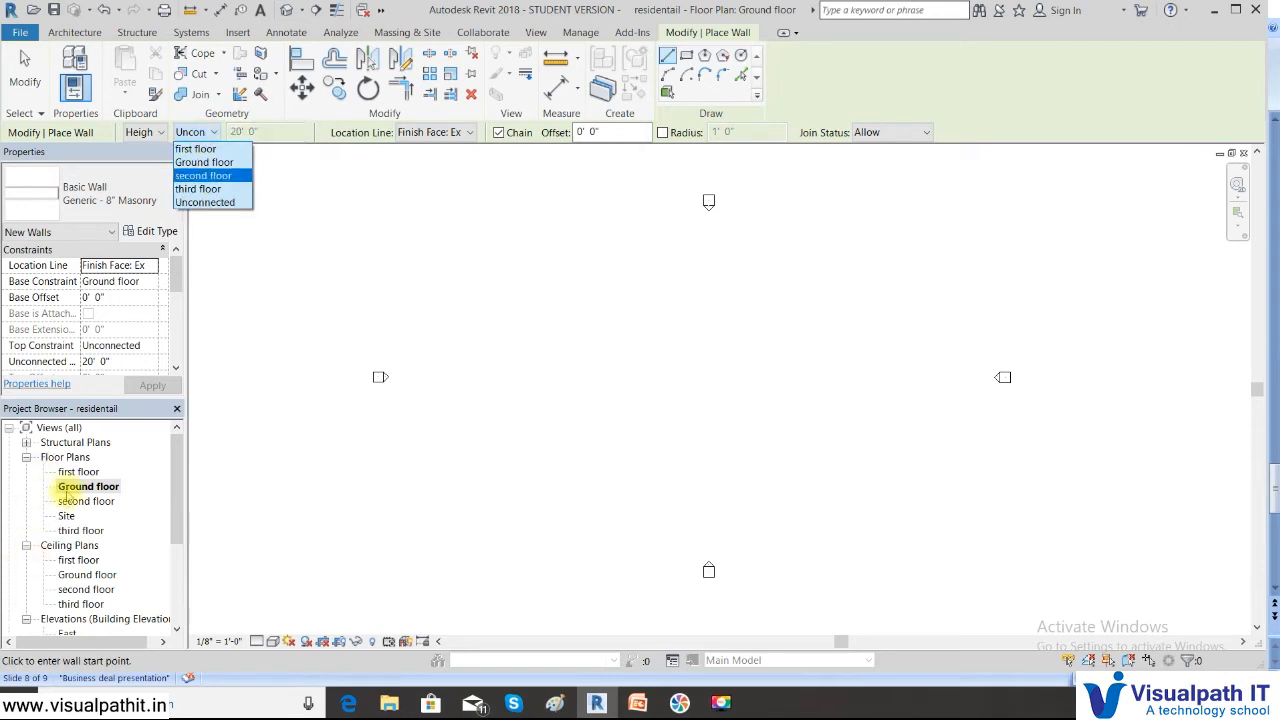
{"action": "left_click", "coordinate": [205, 150]}
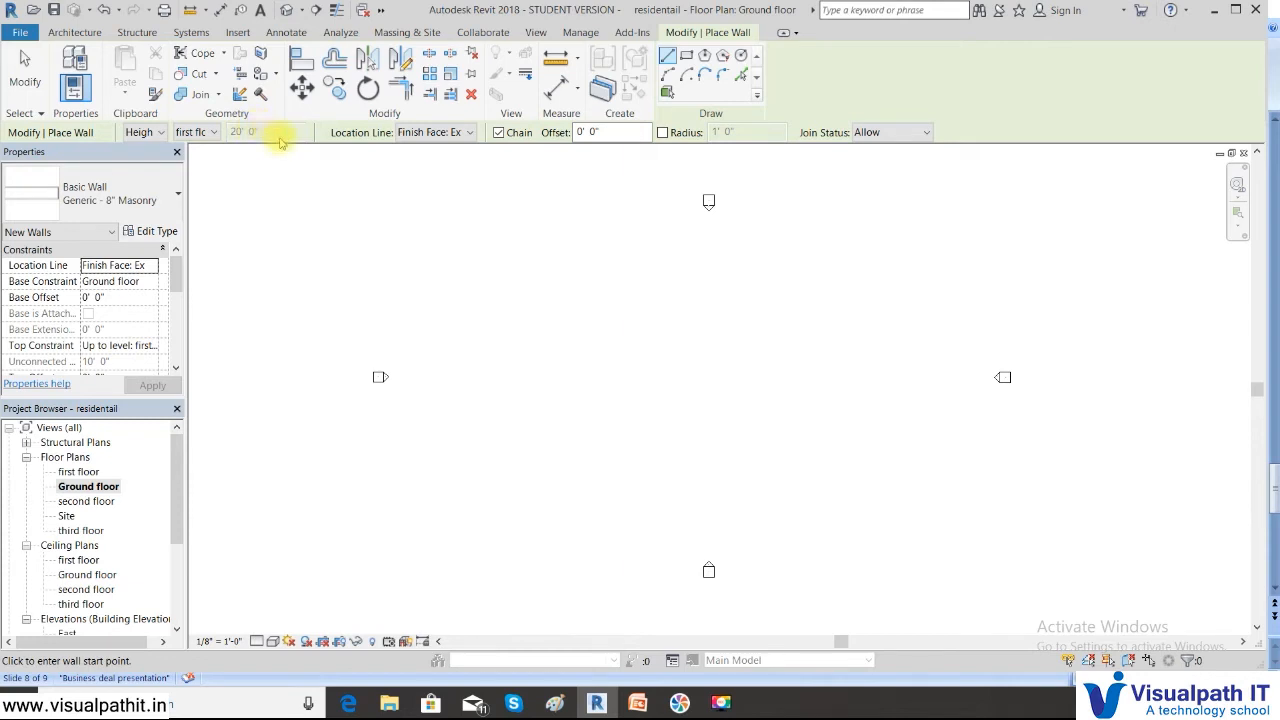
Step: Set the new walls' location line to Wall Centerline, keep the straight Line drawing tool, and save the project
{"action": "left_click", "coordinate": [473, 134]}
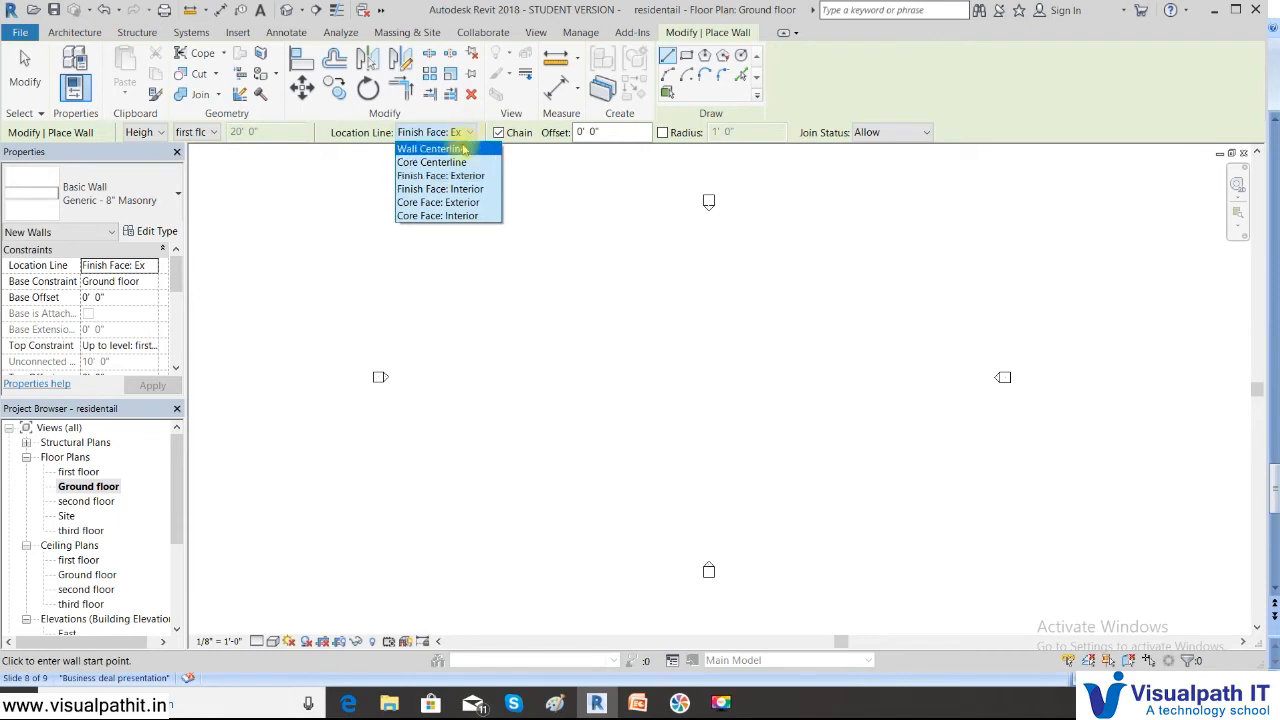
{"action": "left_click", "coordinate": [453, 149]}
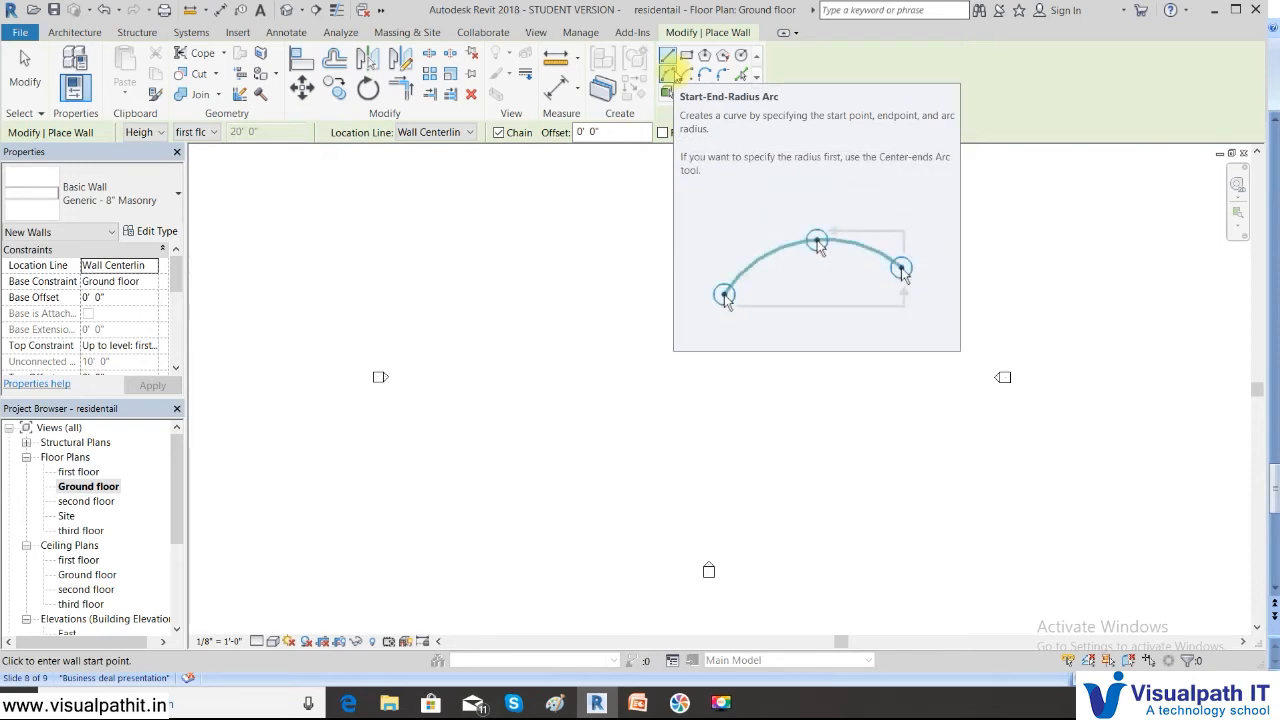
{"action": "left_click", "coordinate": [684, 74]}
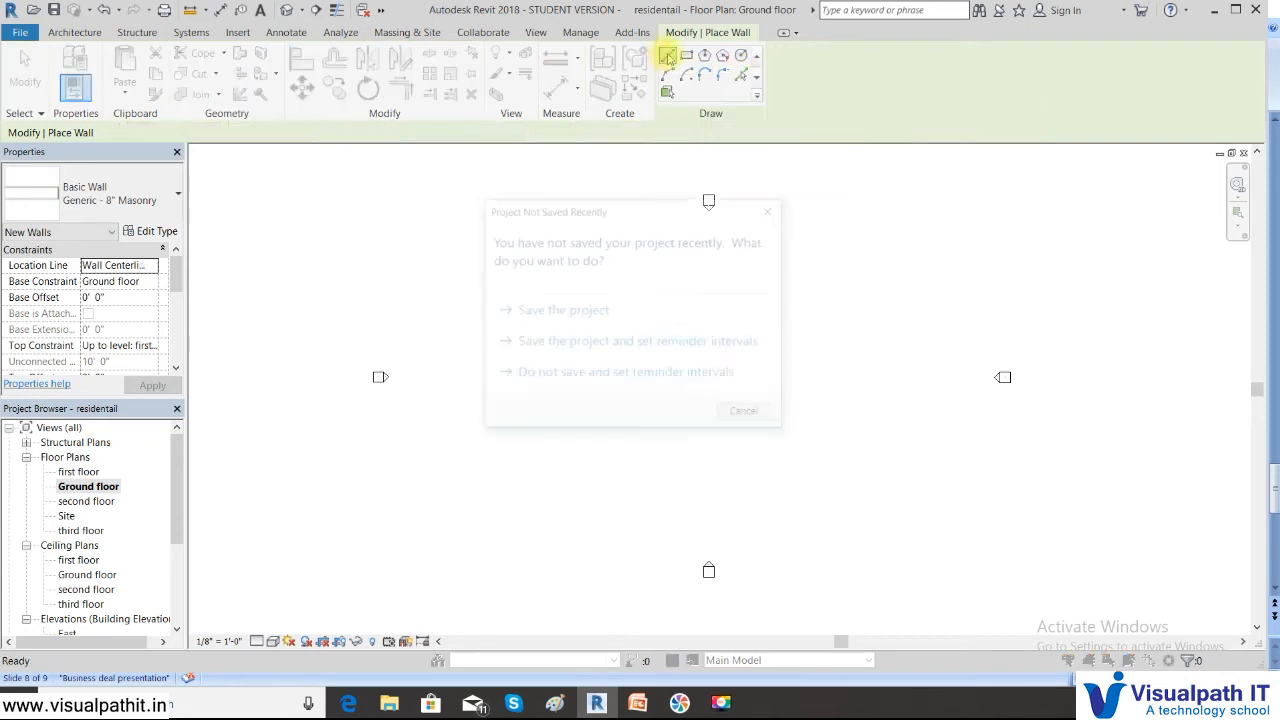
{"action": "left_click", "coordinate": [565, 313]}
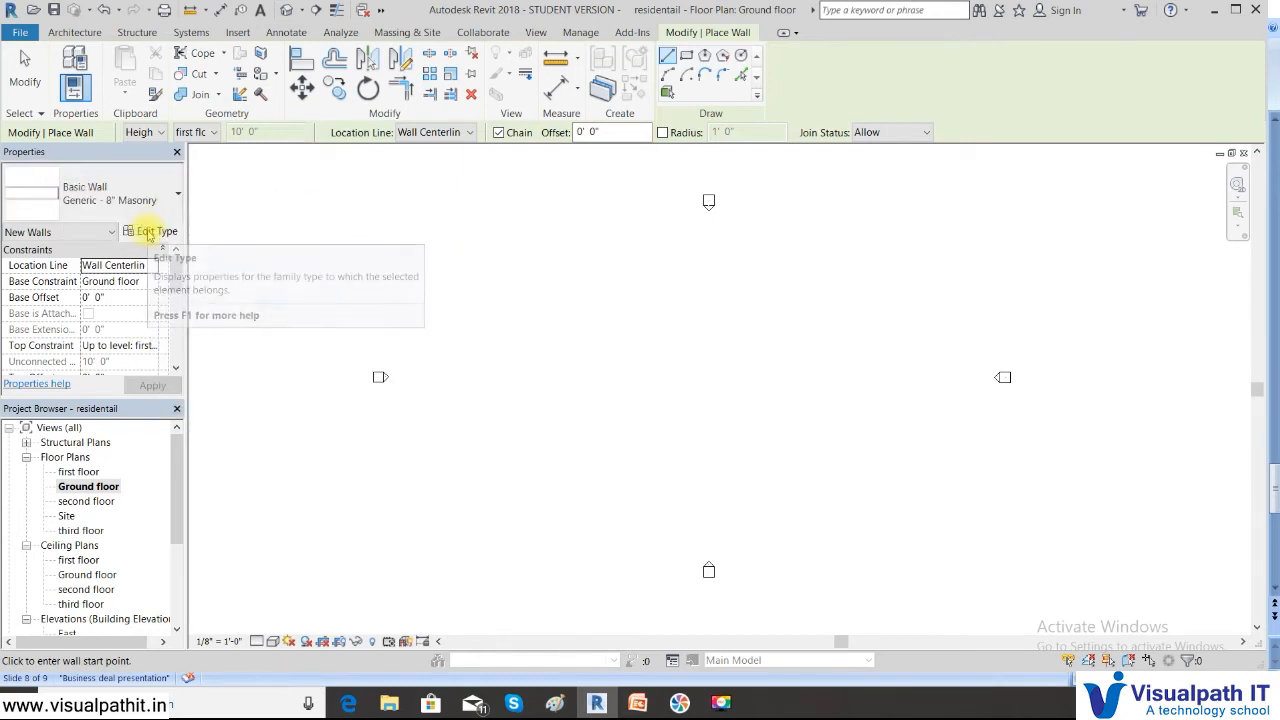
Step: Duplicate the Generic - 8" Masonry wall type under the name 9" masonsry wall
{"action": "left_click", "coordinate": [148, 232]}
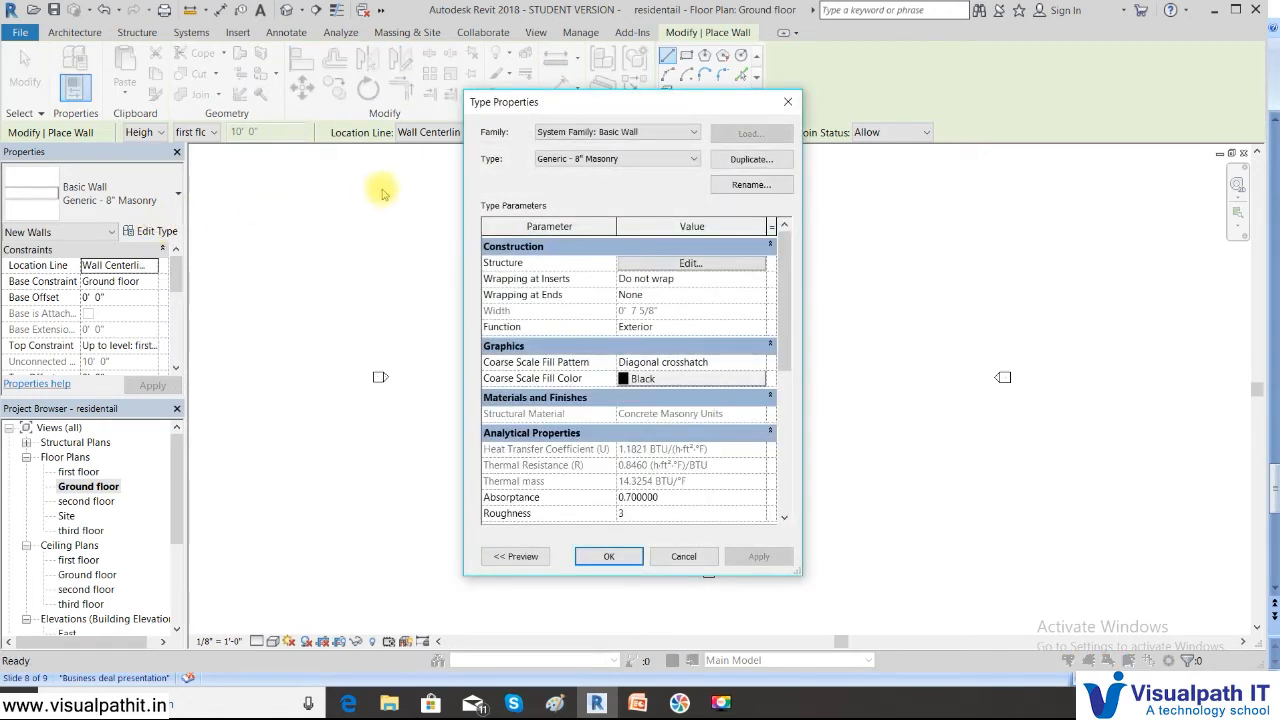
{"action": "left_click", "coordinate": [731, 163]}
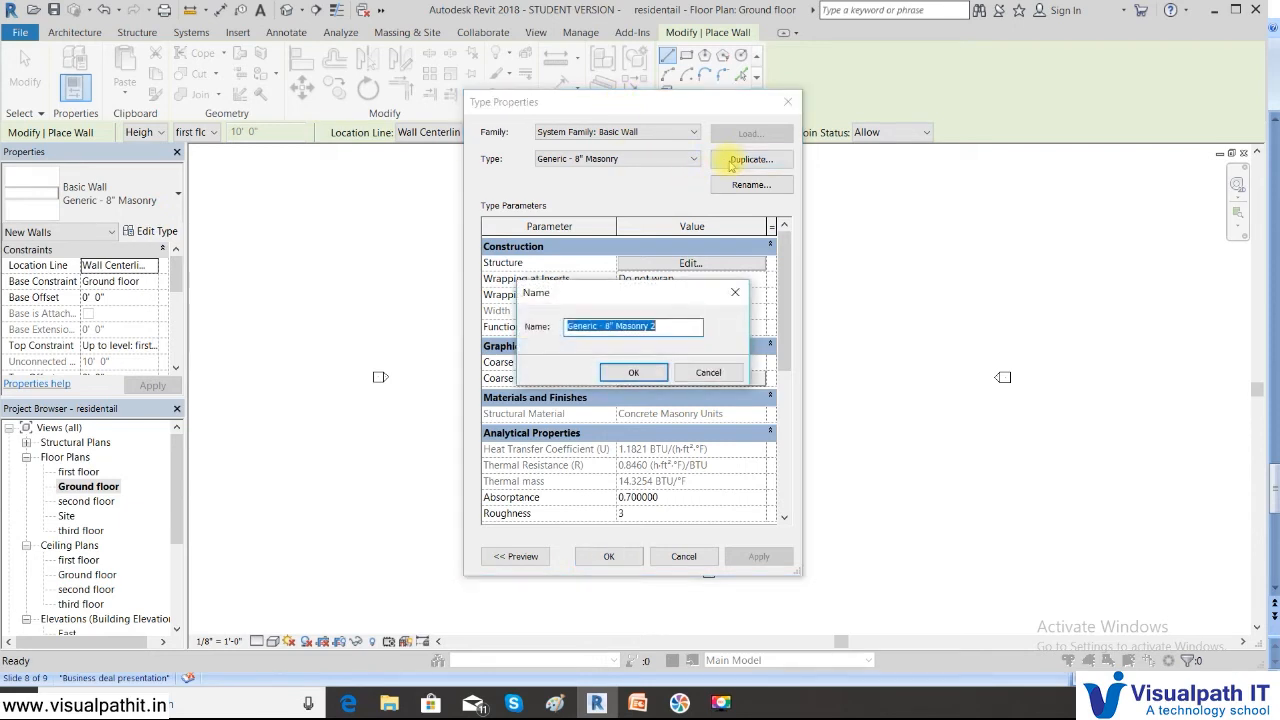
{"action": "left_click", "coordinate": [675, 324]}
{"action": "left_click_drag", "start_coordinate": [675, 324], "coordinate": [547, 333]}
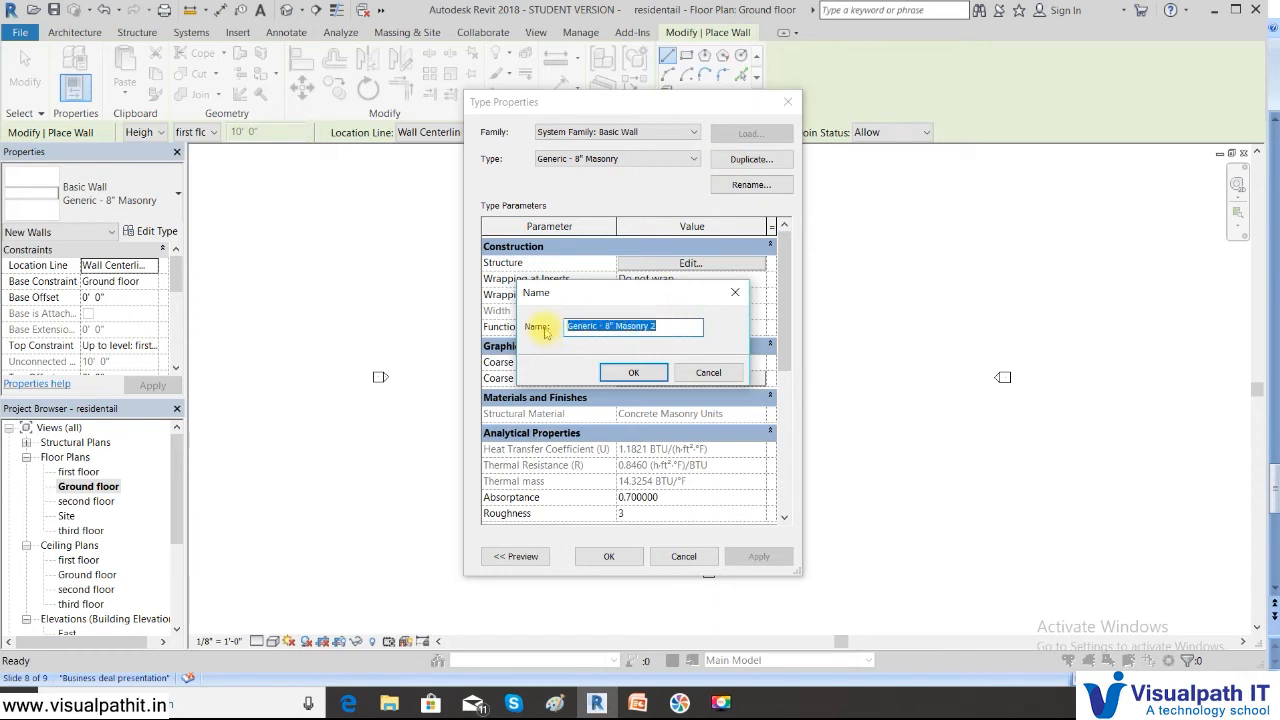
{"action": "type", "text": "9"}
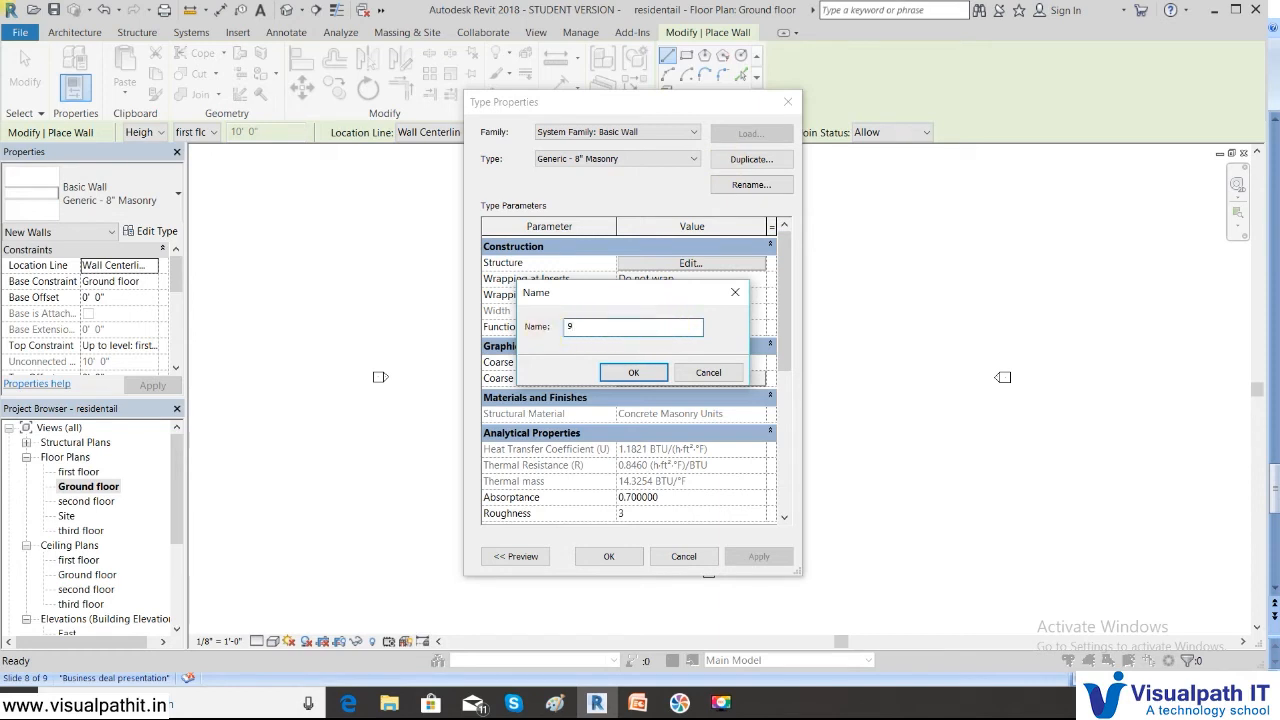
{"action": "type", "text": "\" masonry wall"}
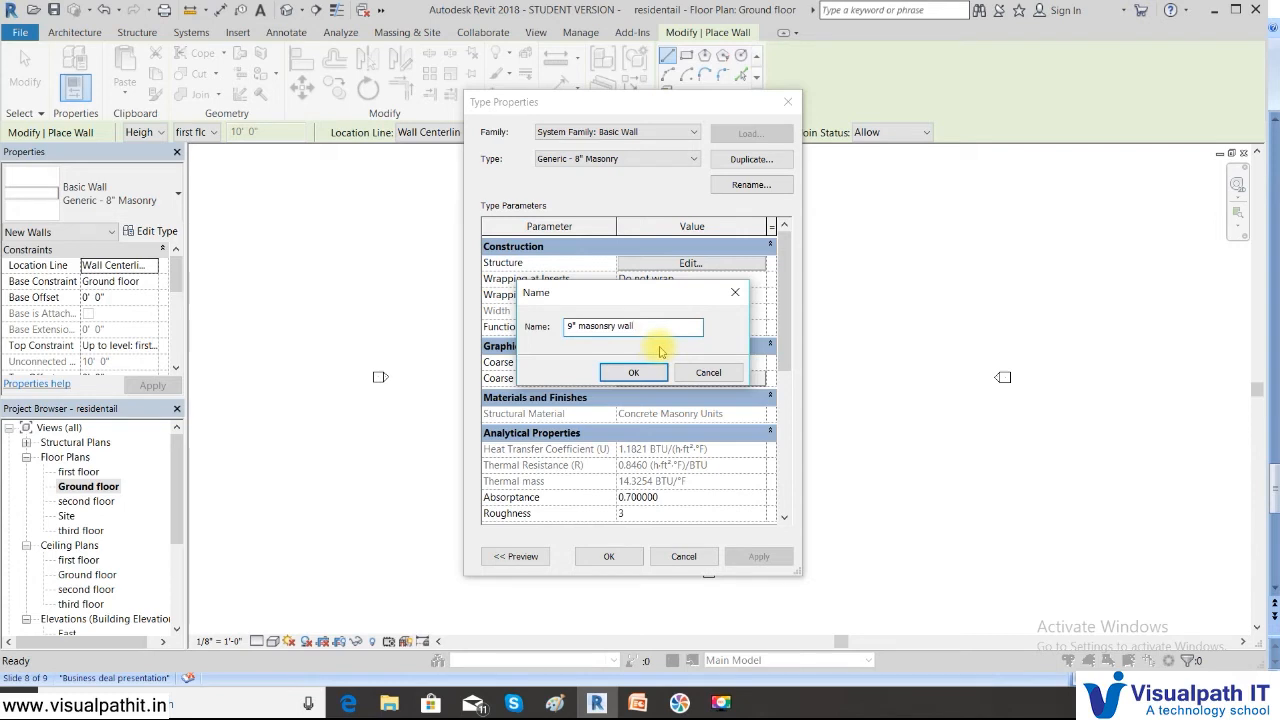
{"action": "left_click", "coordinate": [634, 373]}
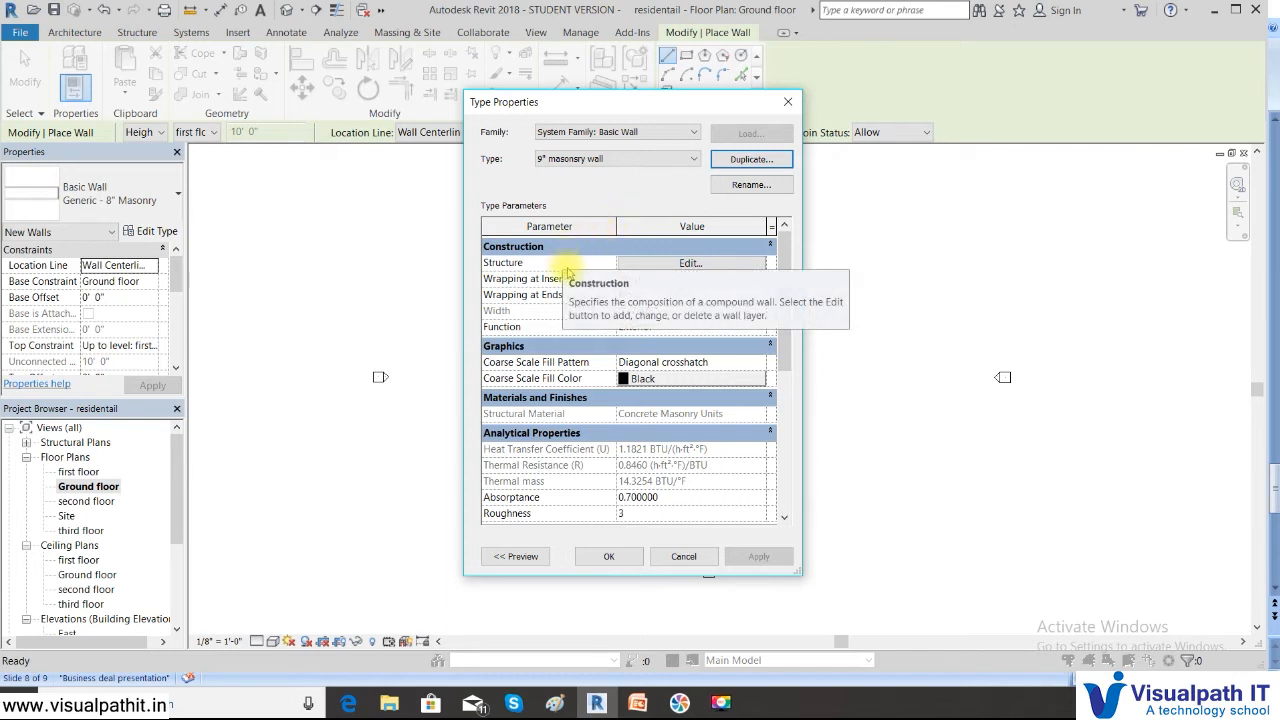
Step: Set the thickness of the new wall type's Structure [1] layer to 9" and accept the type properties
{"action": "left_click", "coordinate": [651, 266]}
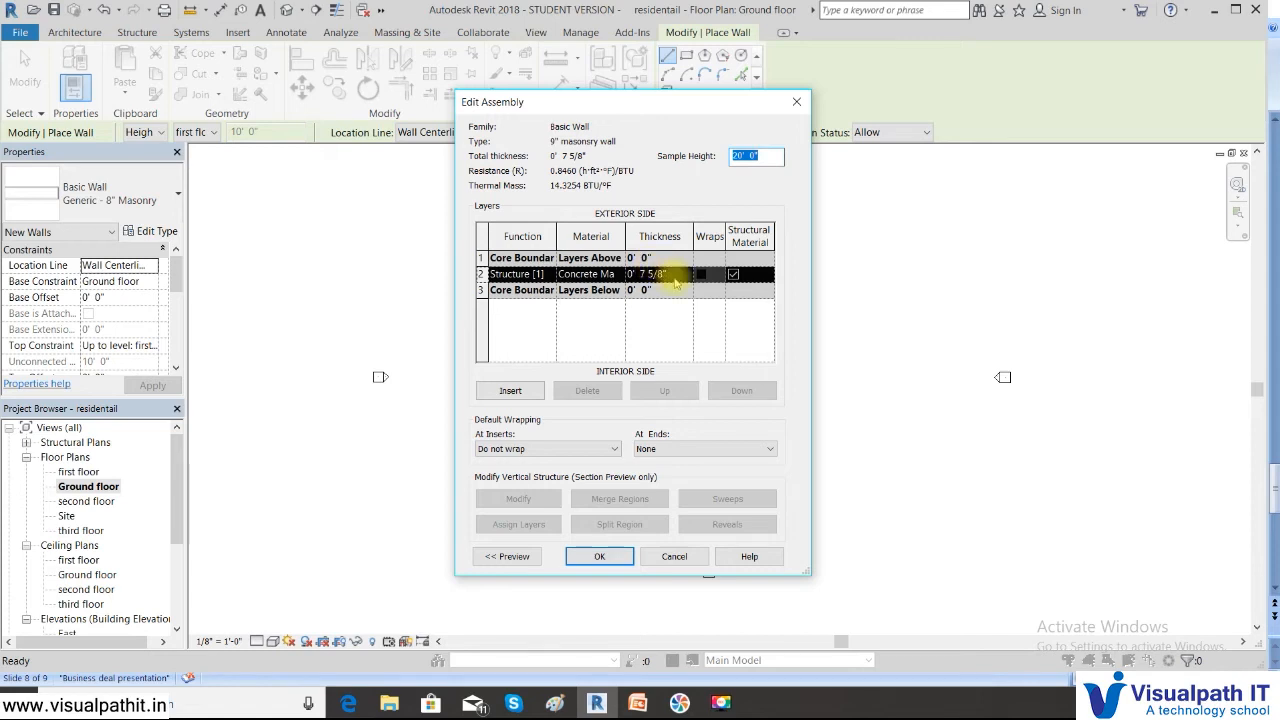
{"action": "left_click", "coordinate": [675, 276]}
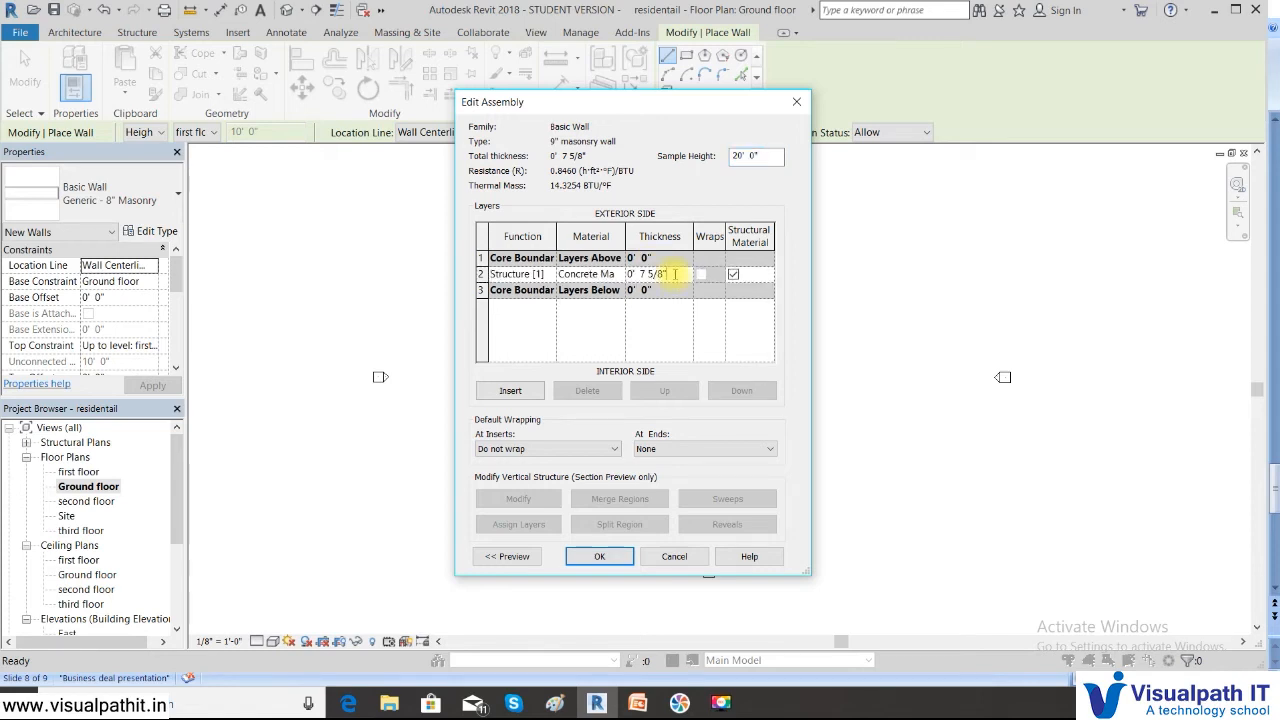
{"action": "left_click_drag", "start_coordinate": [666, 274], "coordinate": [628, 282]}
{"action": "type", "text": "9"}
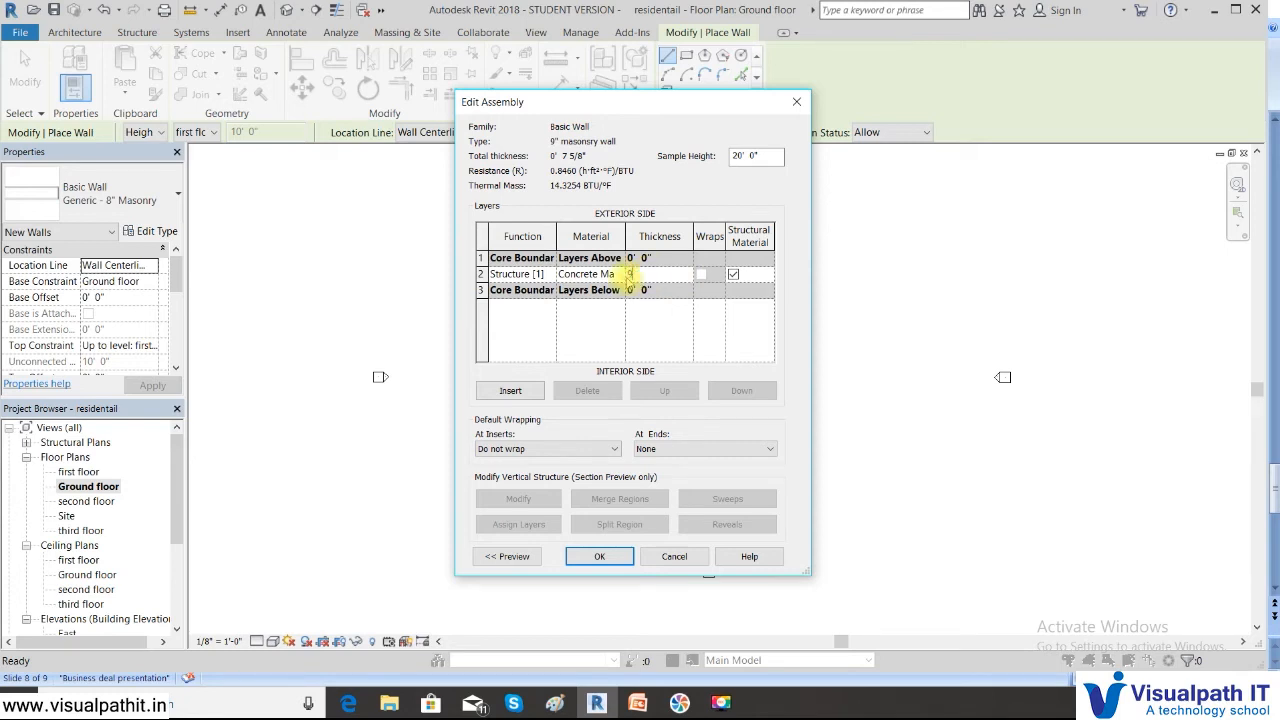
{"action": "type", "text": "\""}
{"action": "left_click", "coordinate": [596, 558]}
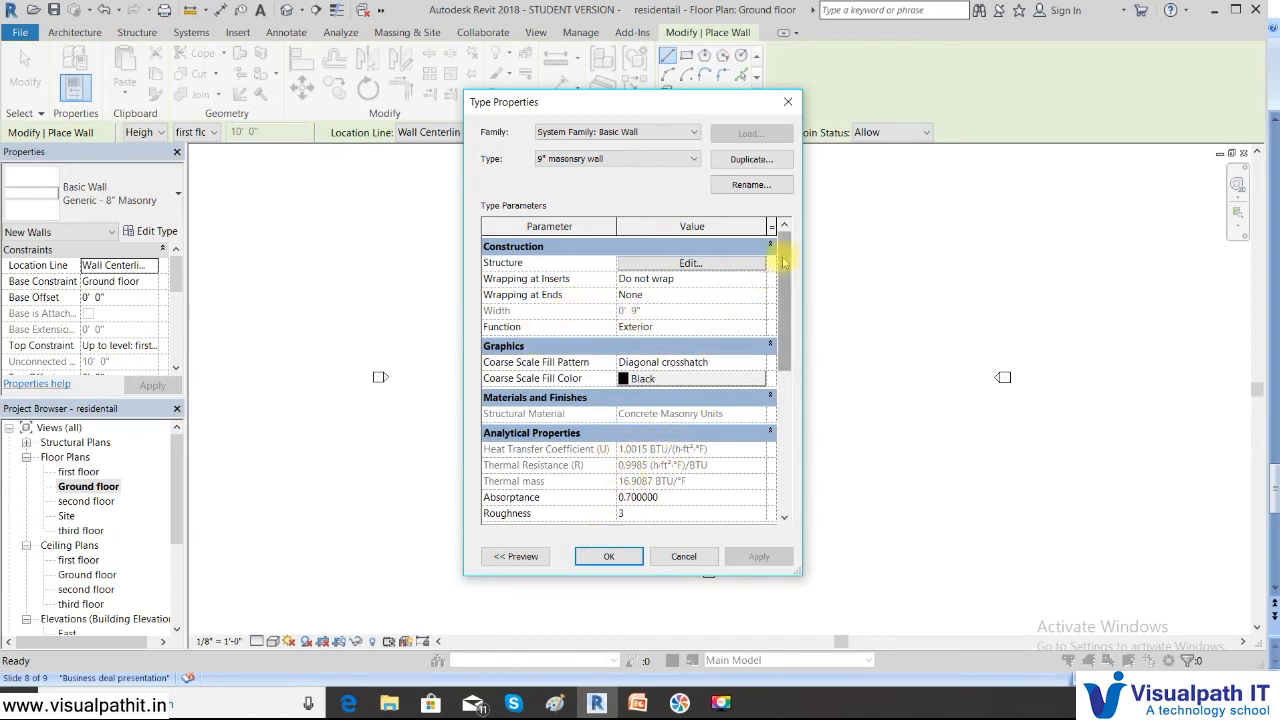
{"action": "left_click_drag", "start_coordinate": [784, 262], "coordinate": [784, 362]}
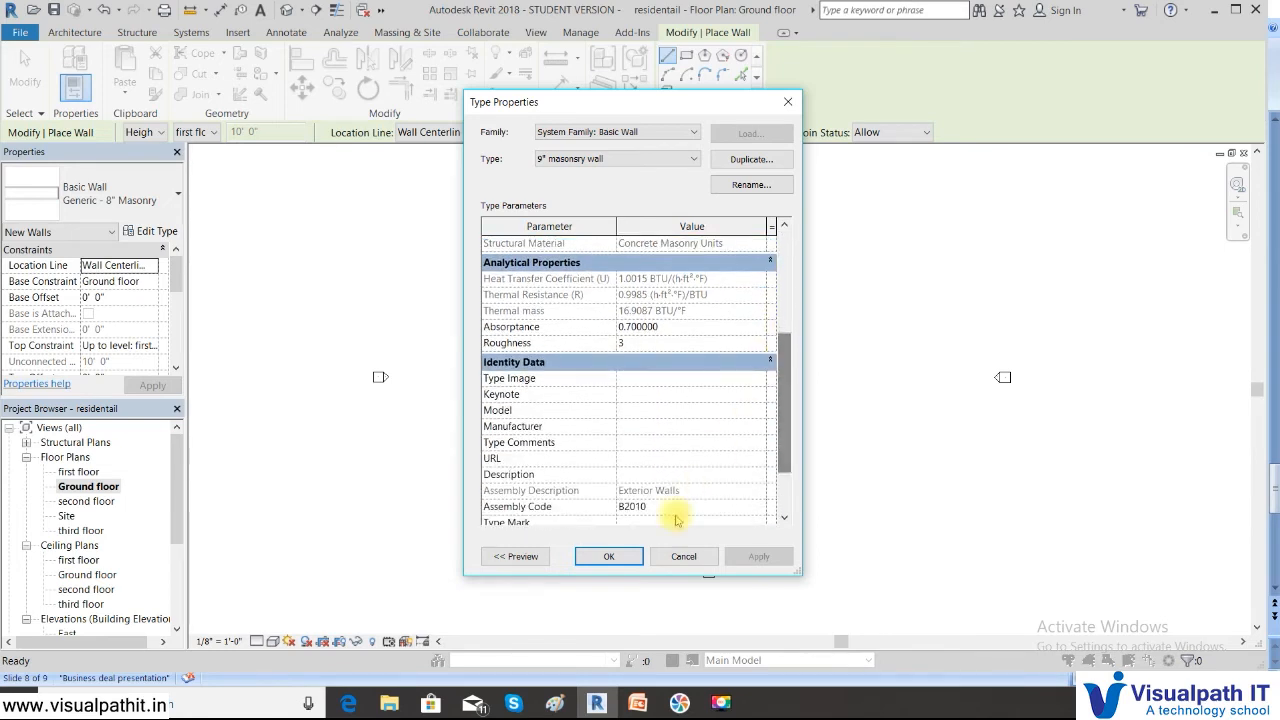
{"action": "left_click", "coordinate": [591, 563]}
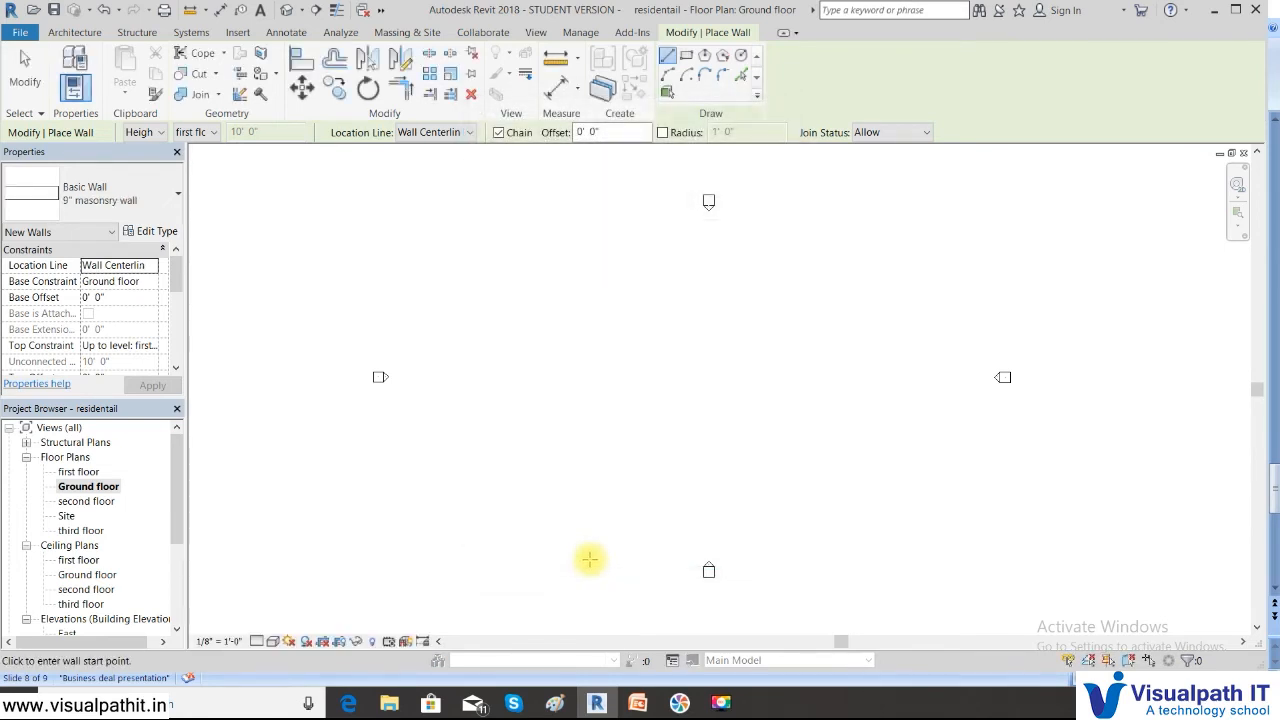
Step: Choose the 9" masonsry wall type for the new walls and review its constraints
{"action": "left_click", "coordinate": [179, 197]}
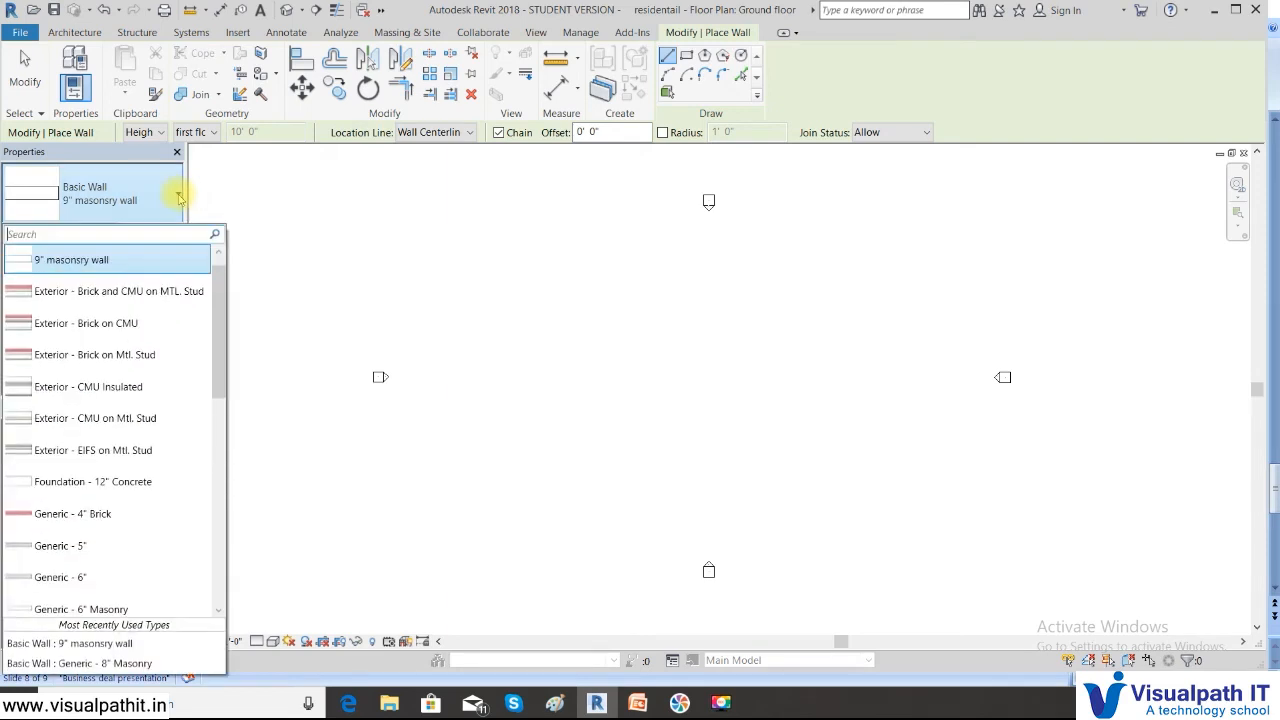
{"action": "left_click", "coordinate": [54, 266]}
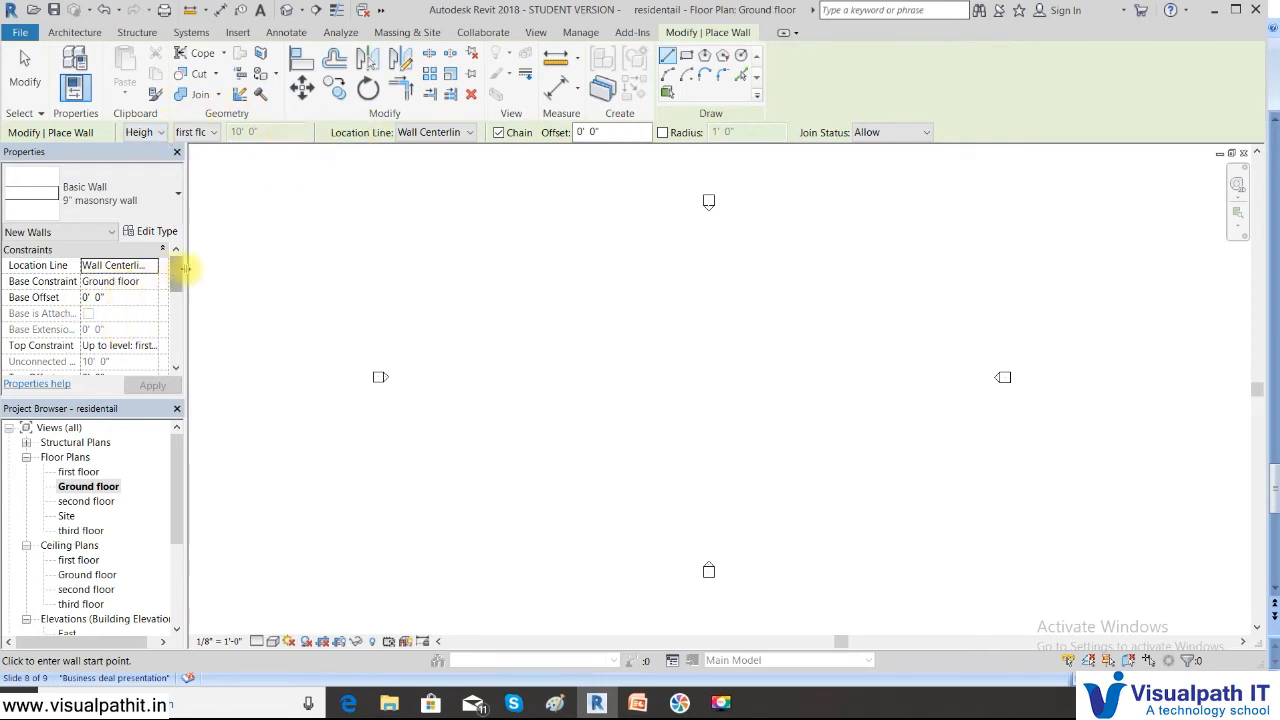
{"action": "mouse_move", "coordinate": [176, 276]}
{"action": "left_mouse_down"}
{"action": "mouse_move", "coordinate": [174, 297]}
{"action": "mouse_move", "coordinate": [172, 283]}
{"action": "left_mouse_up"}
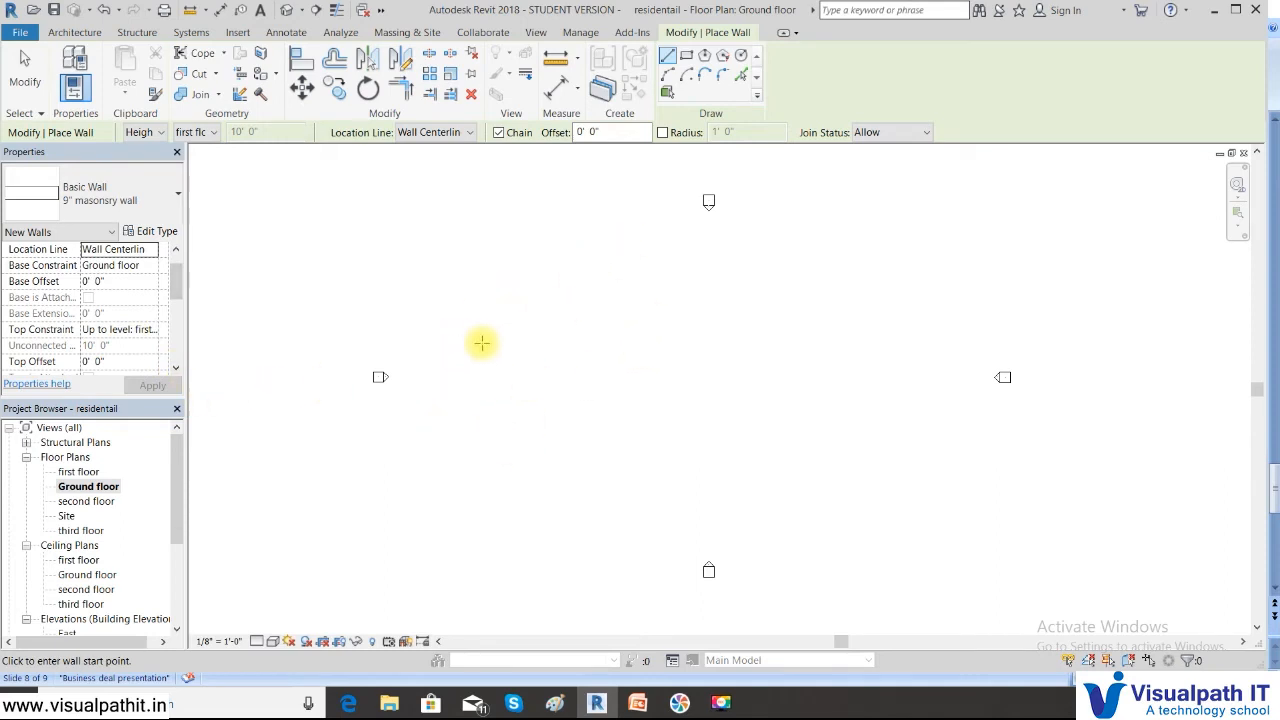
Step: Draw a horizontal 9" masonry wall 12' long, running rightward from a point between the elevation markers
{"action": "left_click", "coordinate": [481, 343]}
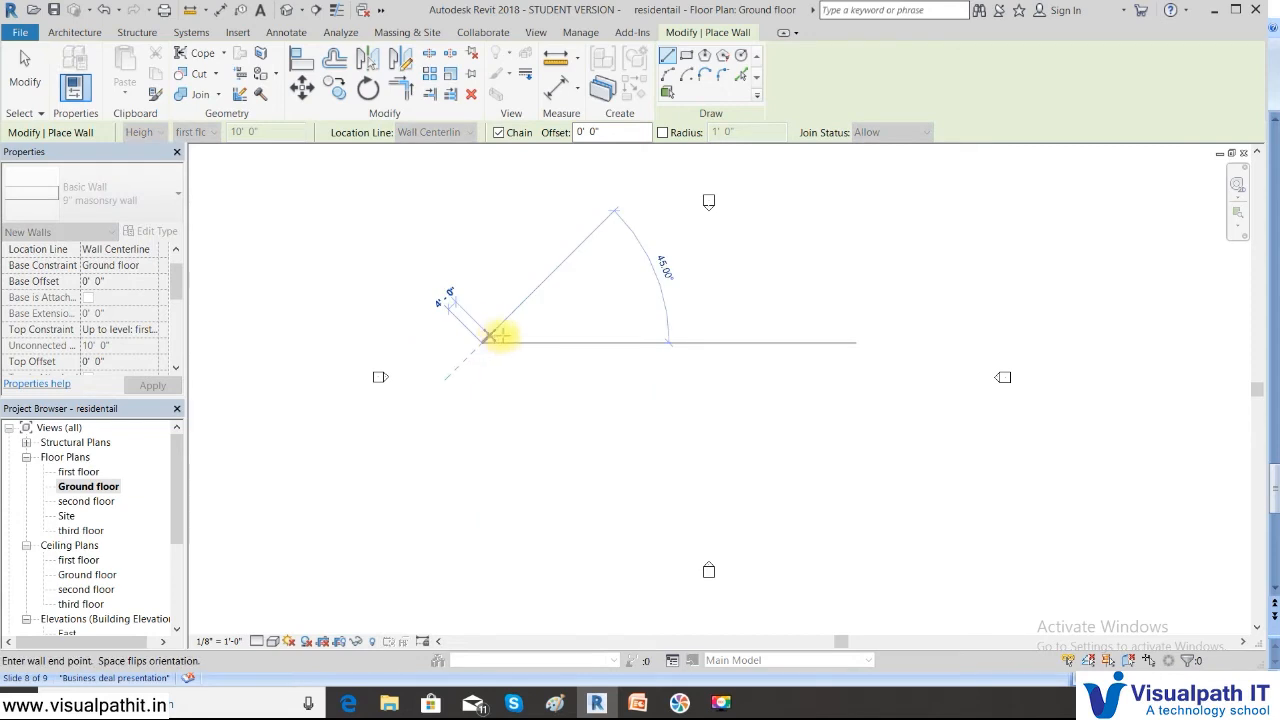
{"action": "scroll", "coordinate": [567, 341], "scroll_direction": "up", "scroll_amount": 4}
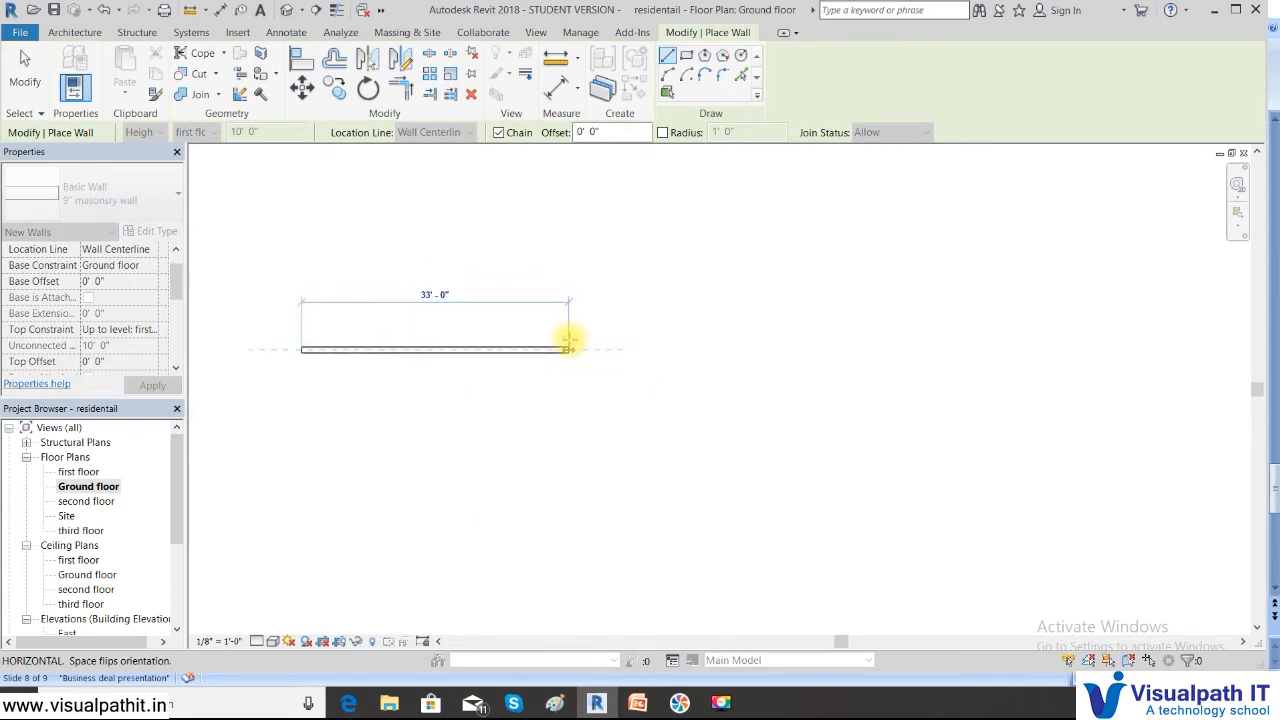
{"action": "scroll", "coordinate": [568, 341], "scroll_direction": "up", "scroll_amount": 3}
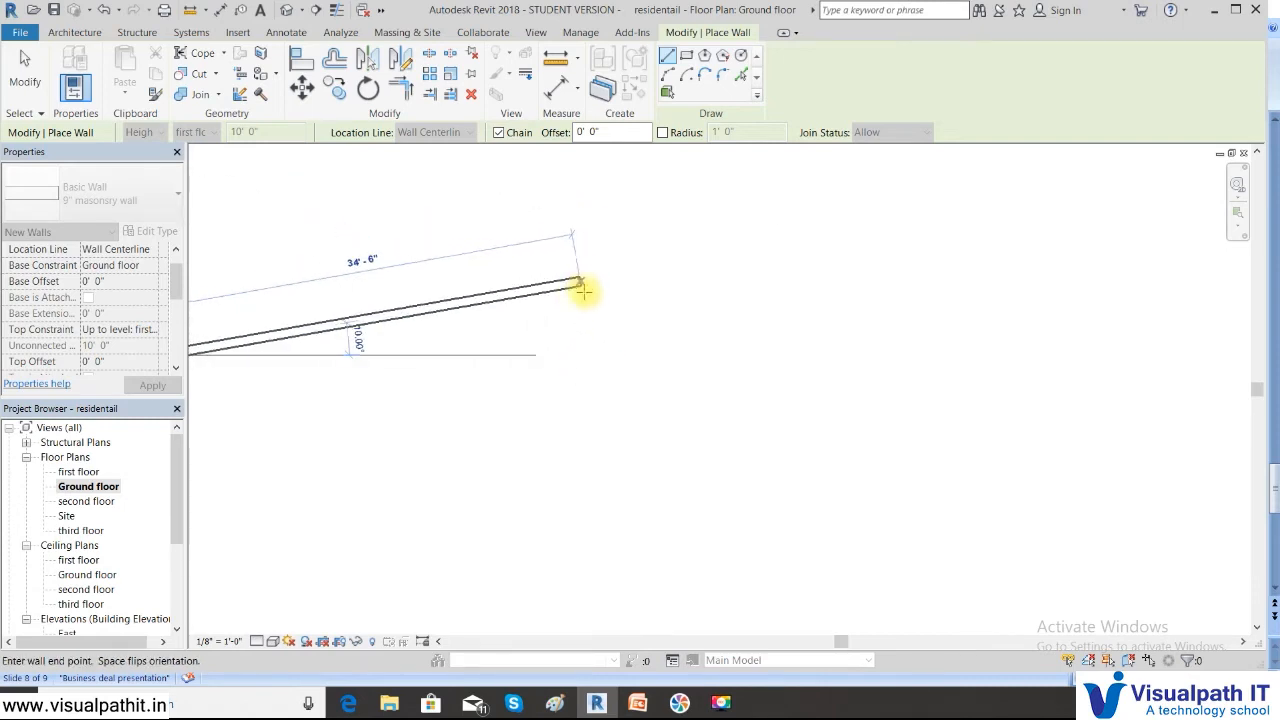
{"action": "middle_click_drag", "start_coordinate": [575, 356], "coordinate": [720, 338]}
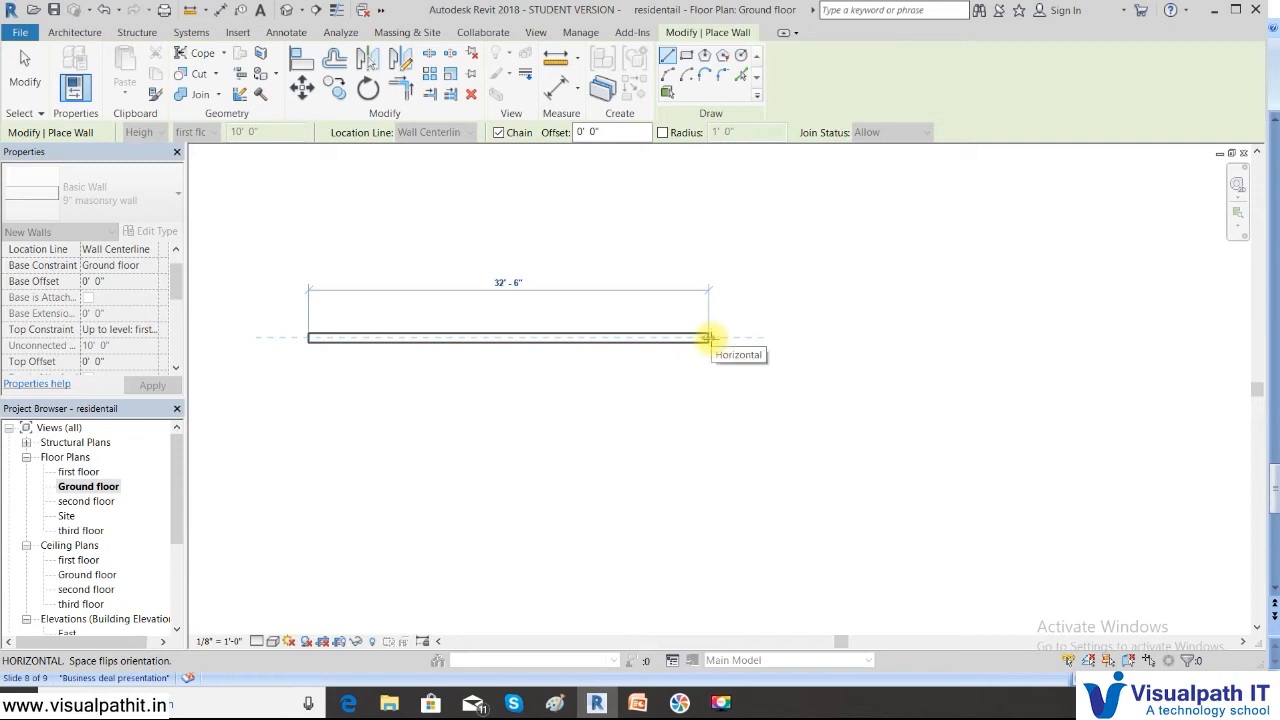
{"action": "type", "text": "12"}
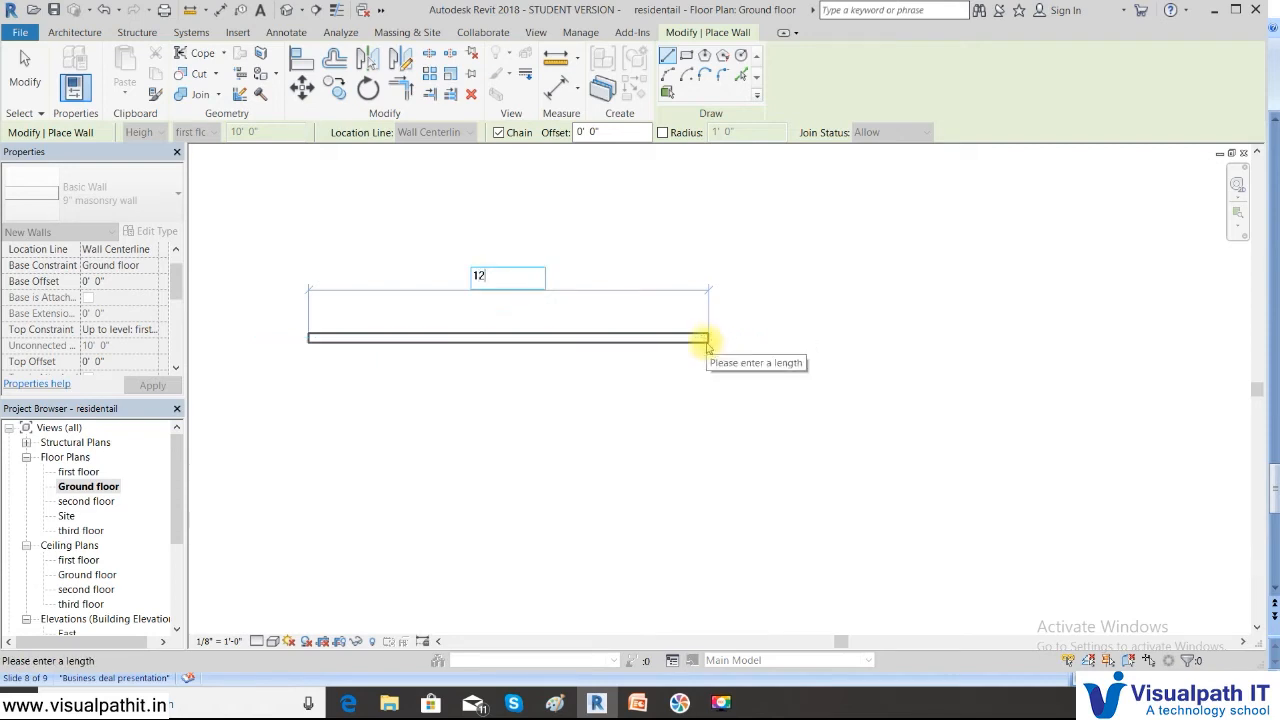
{"action": "type", "text": "'"}
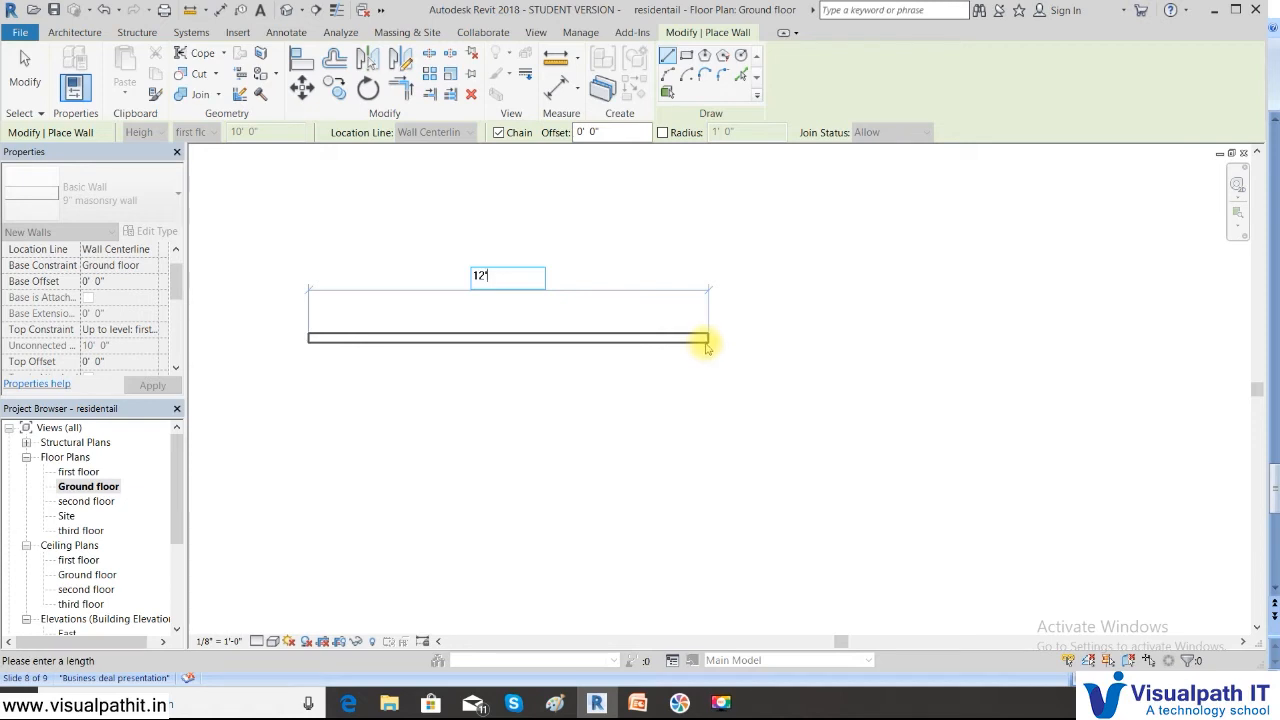
{"action": "key", "text": "Return"}
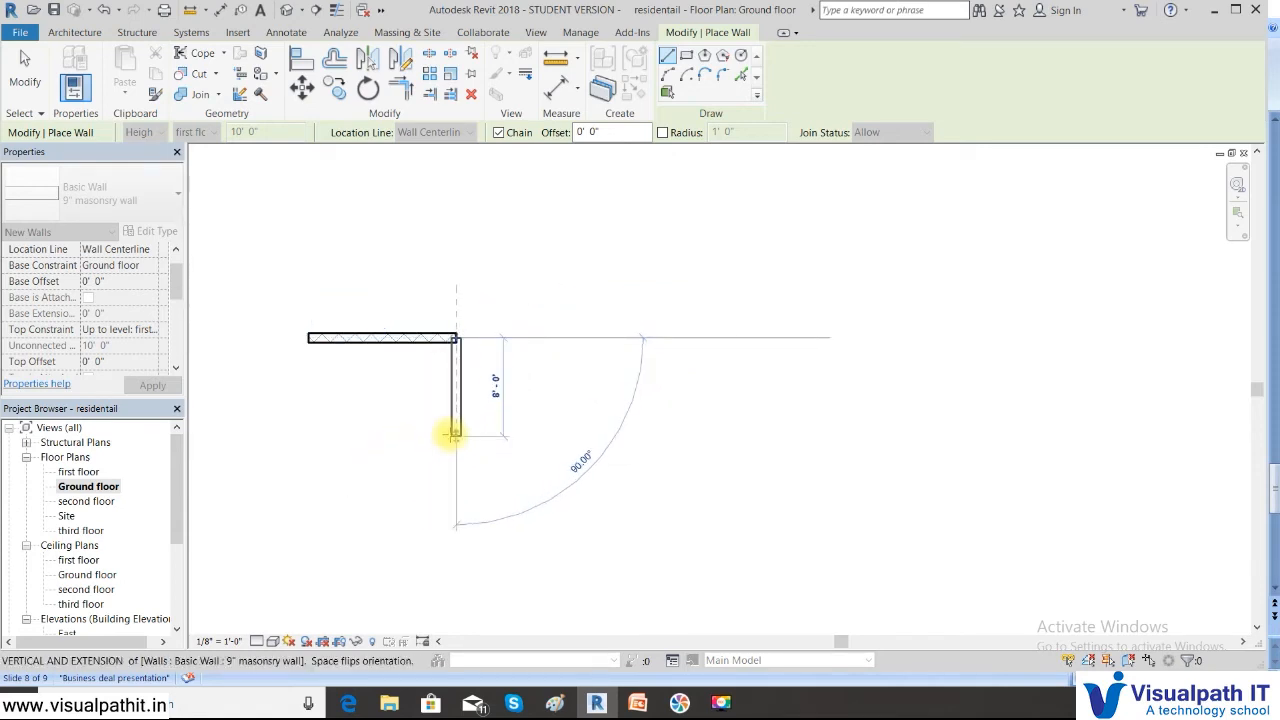
Step: Continue the 9" masonry wall chain 10' downward from the first wall's right end, and from there 11' to the right
{"action": "middle_click_drag", "start_coordinate": [453, 434], "coordinate": [561, 345]}
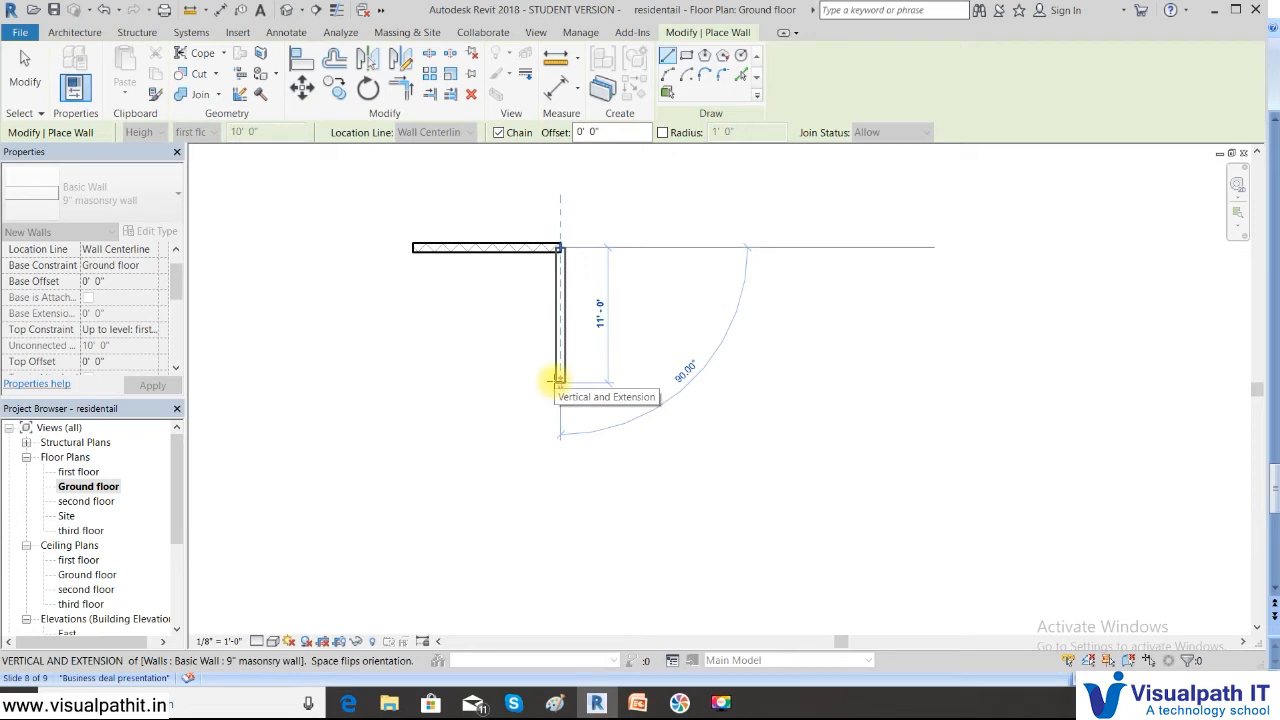
{"action": "type", "text": "10"}
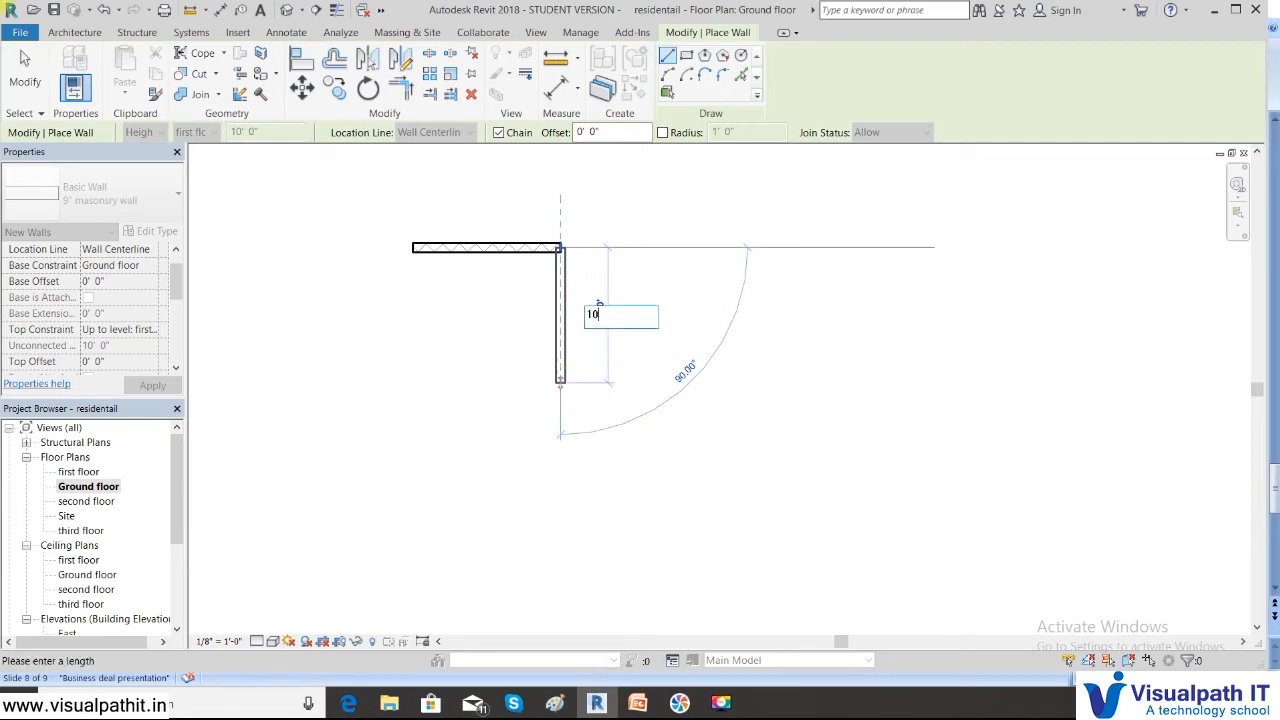
{"action": "key", "text": "Return"}
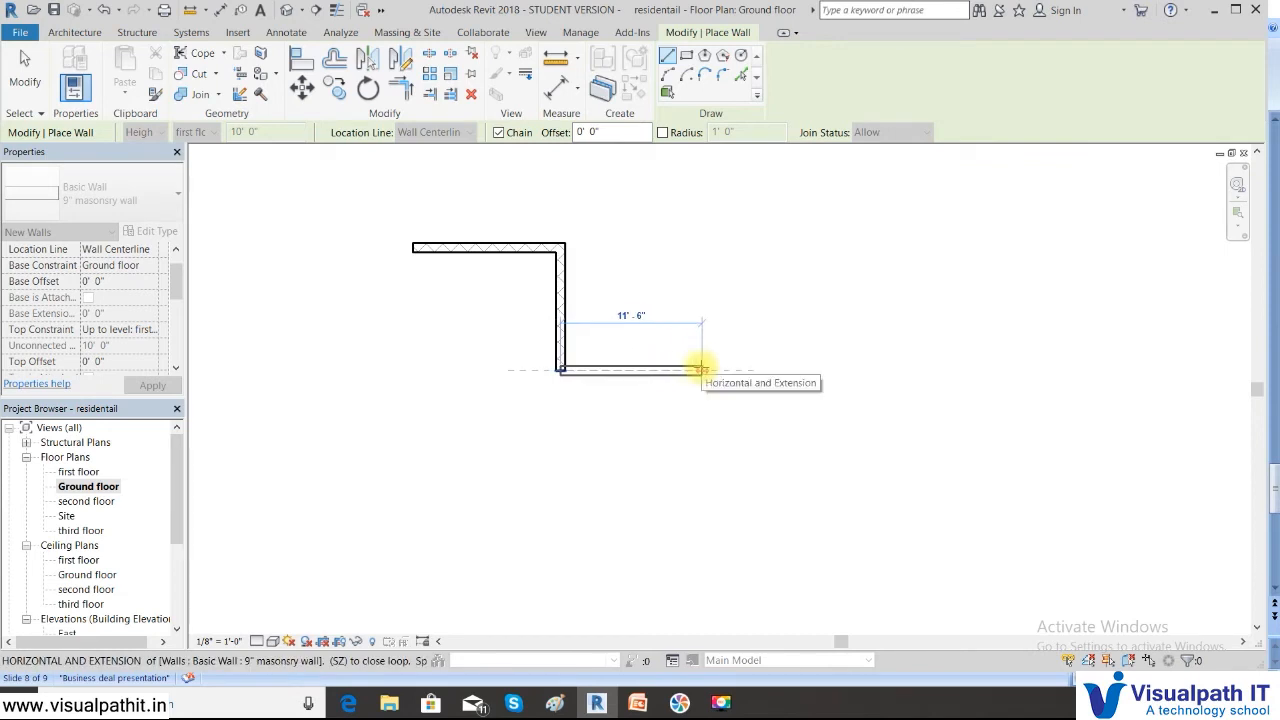
{"action": "type", "text": "1"}
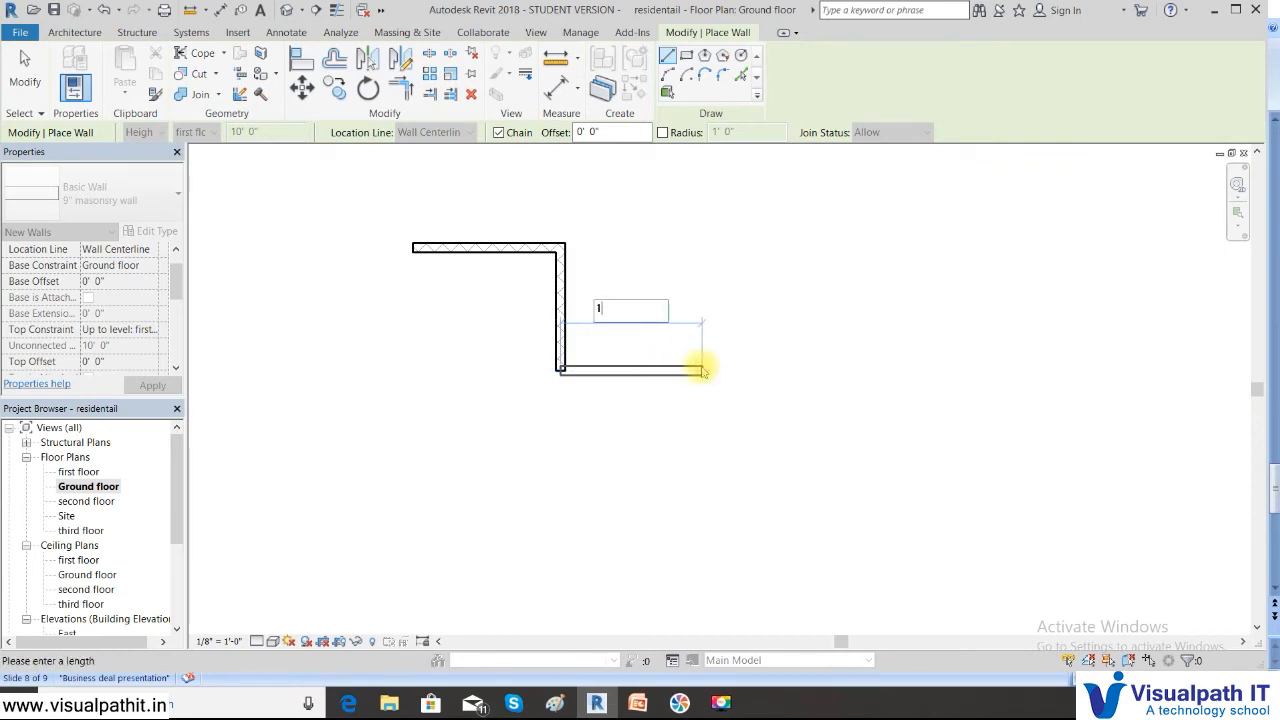
{"action": "type", "text": "1"}
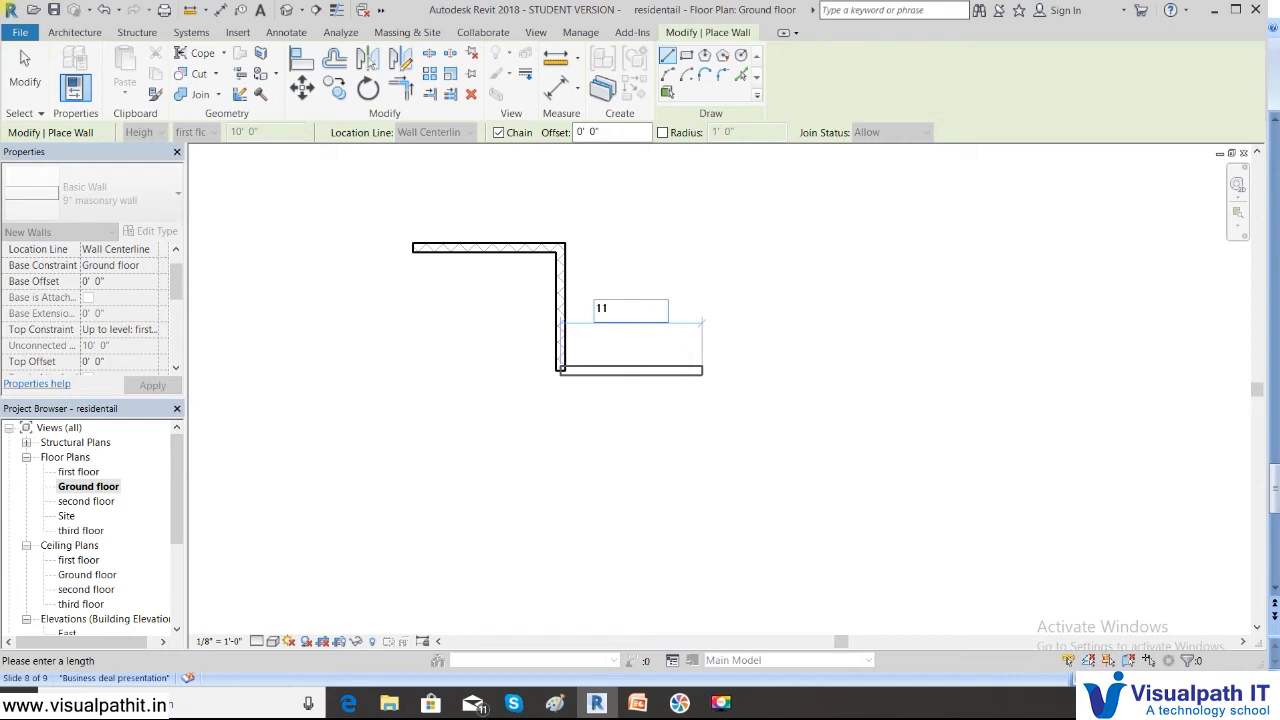
{"action": "key", "text": "Return"}
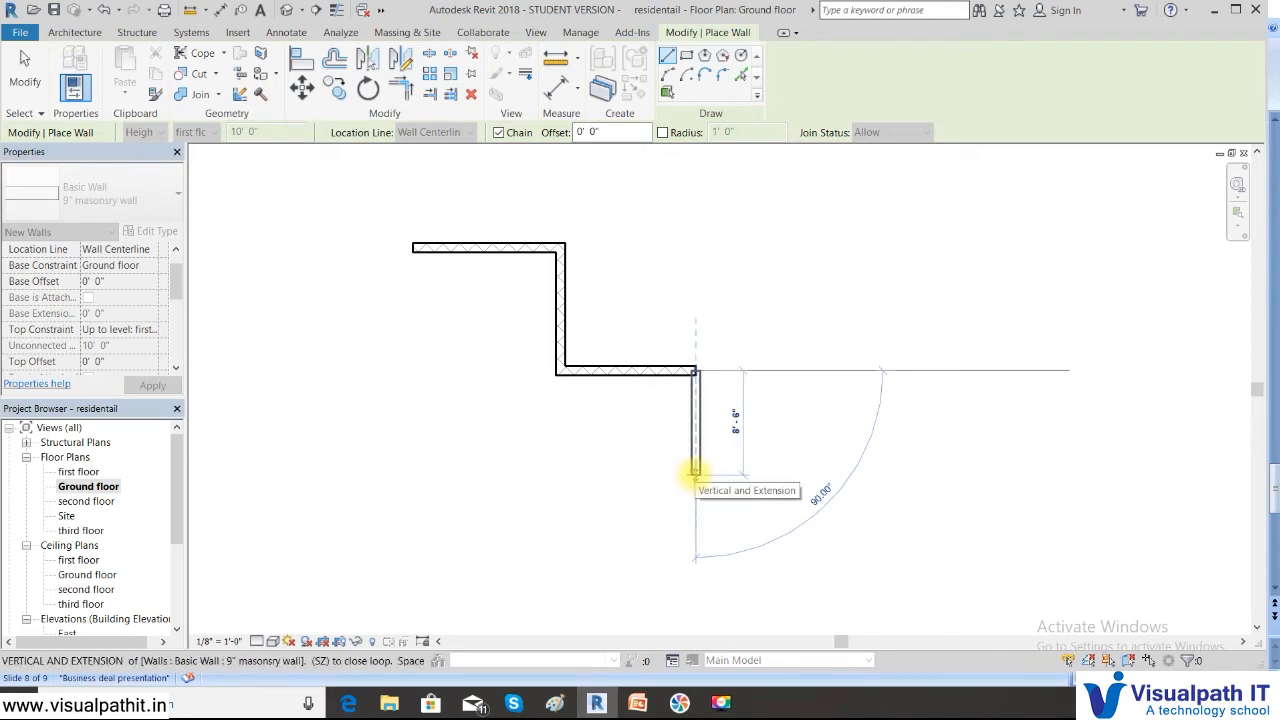
Step: Draw a 9' wall downward and close the outline with a horizontal bottom wall and a vertical left wall back to the starting point
{"action": "type", "text": "9"}
{"action": "key", "text": "Return"}
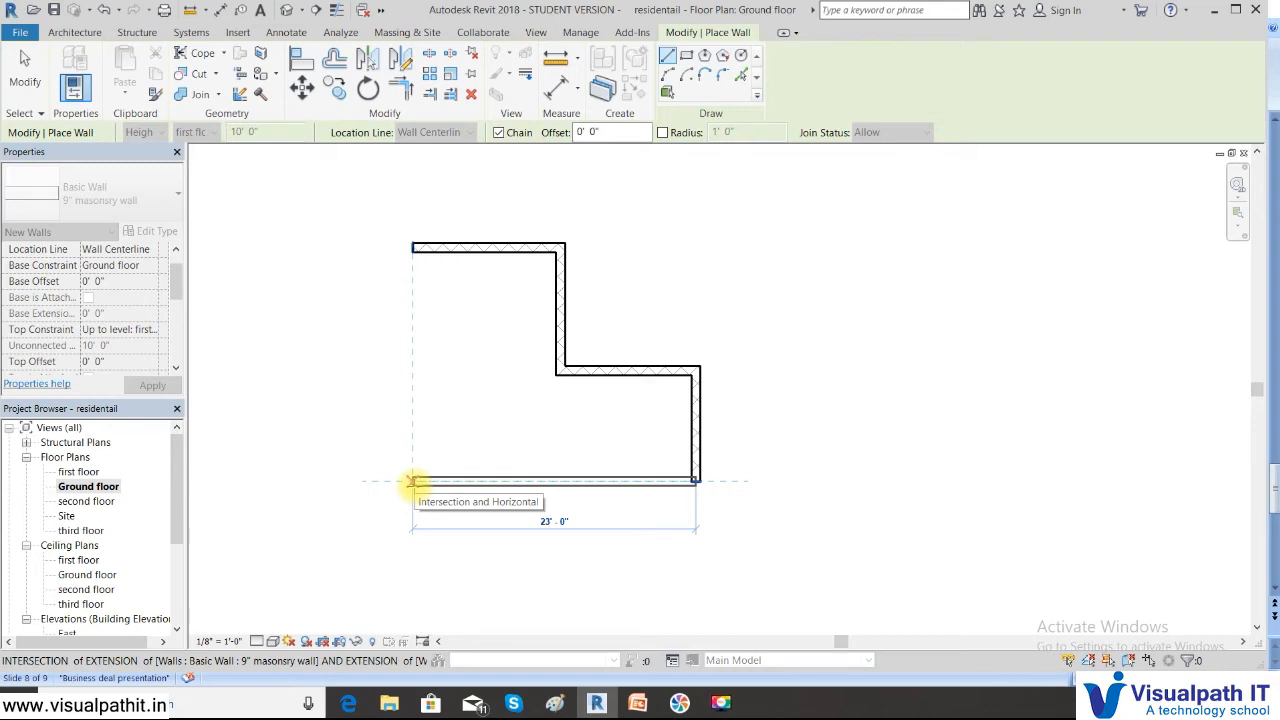
{"action": "left_click", "coordinate": [411, 482]}
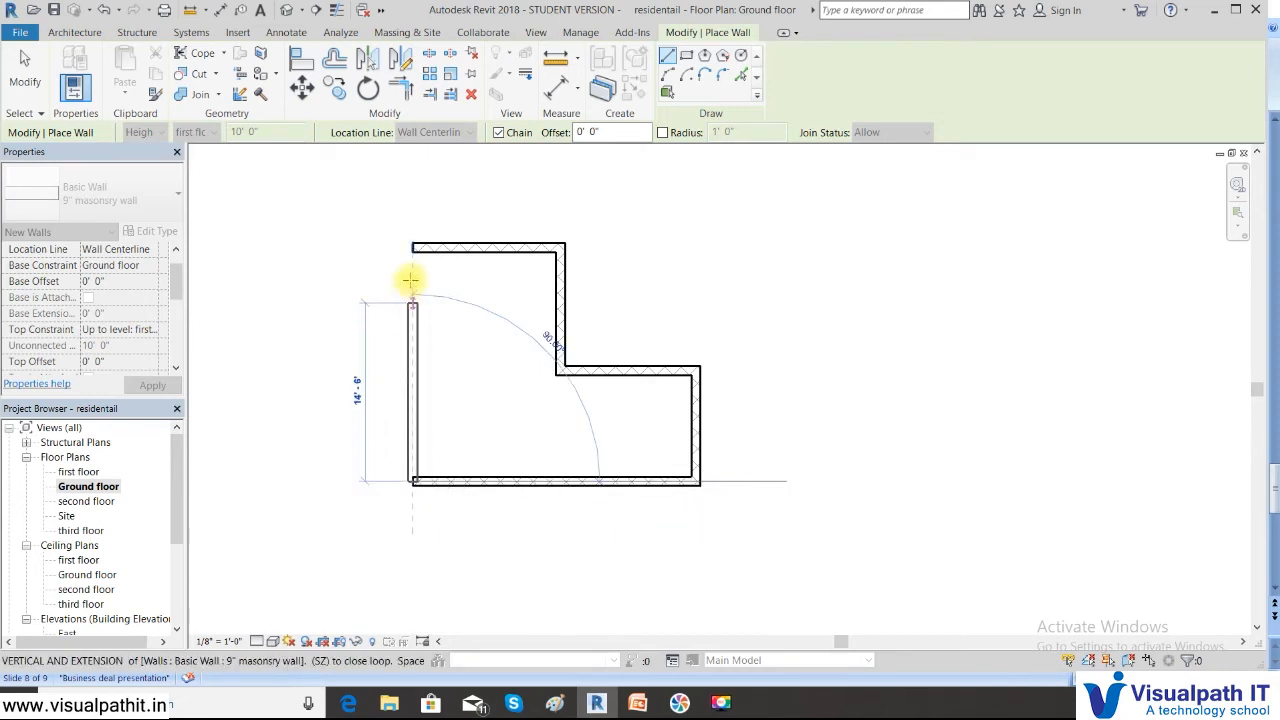
{"action": "left_click", "coordinate": [411, 248]}
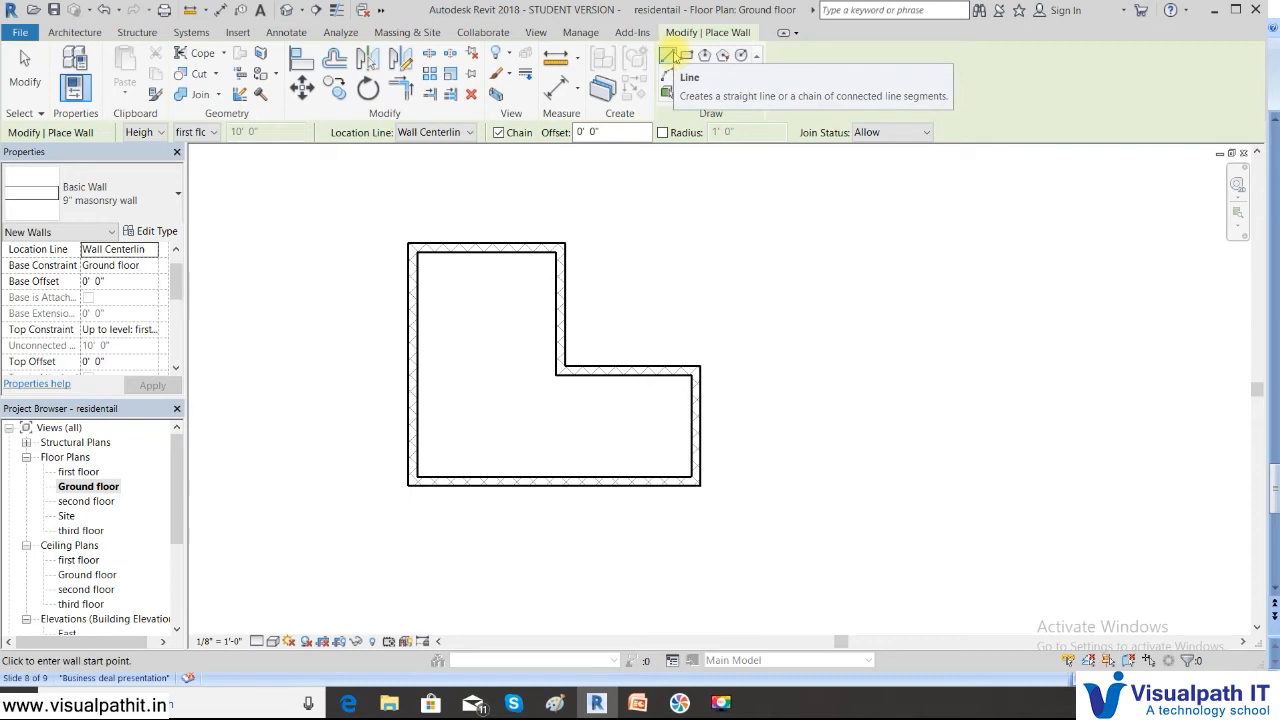
Step: Draw a horizontal partition wall from the L-shaped outline's inner corner to the left outer wall and end the wall command
{"action": "left_click", "coordinate": [557, 369]}
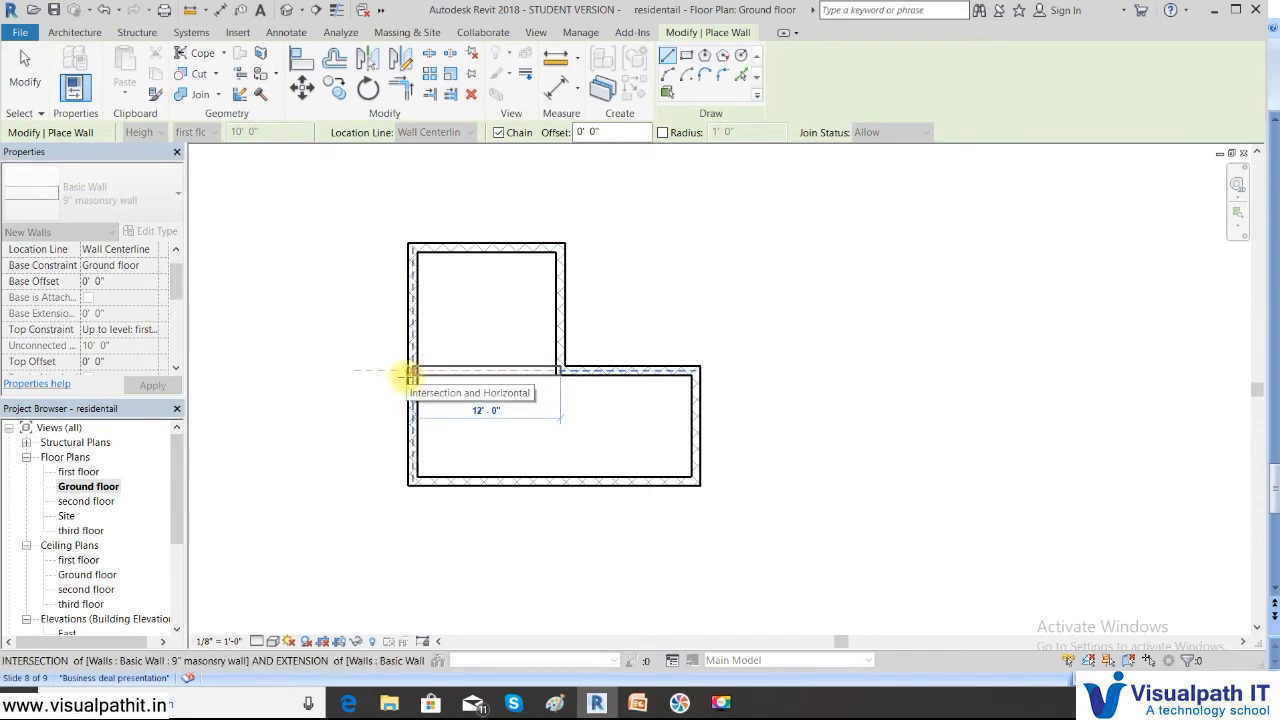
{"action": "left_click", "coordinate": [412, 375]}
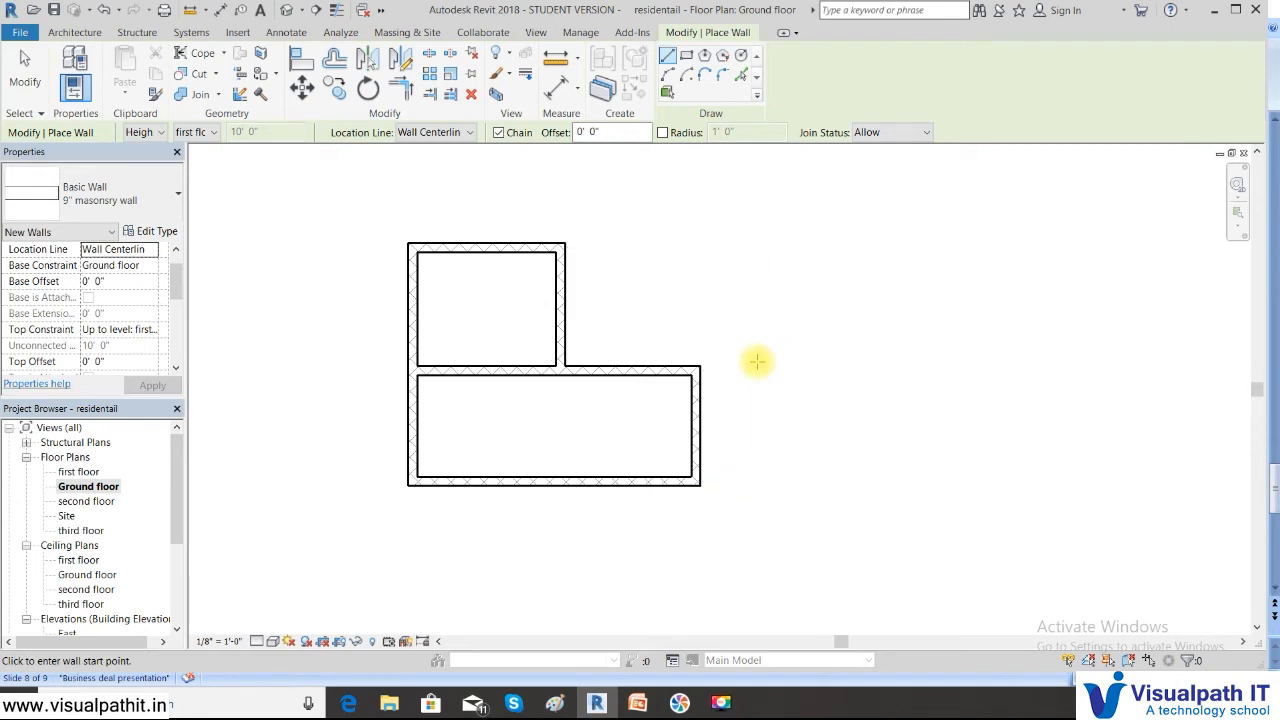
{"action": "key", "text": "Escape"}
{"action": "key", "text": "Escape"}
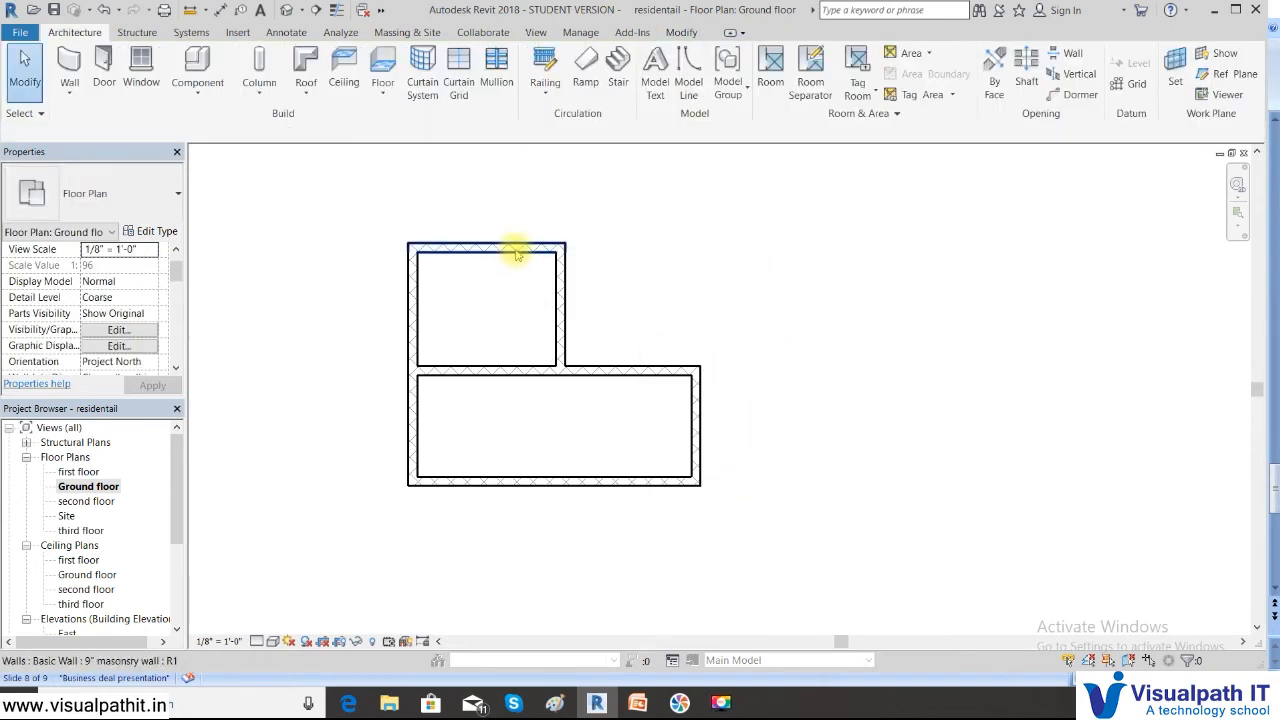
Step: Set the distance between the uppermost wall and the horizontal partition to 11'
{"action": "left_click", "coordinate": [516, 252]}
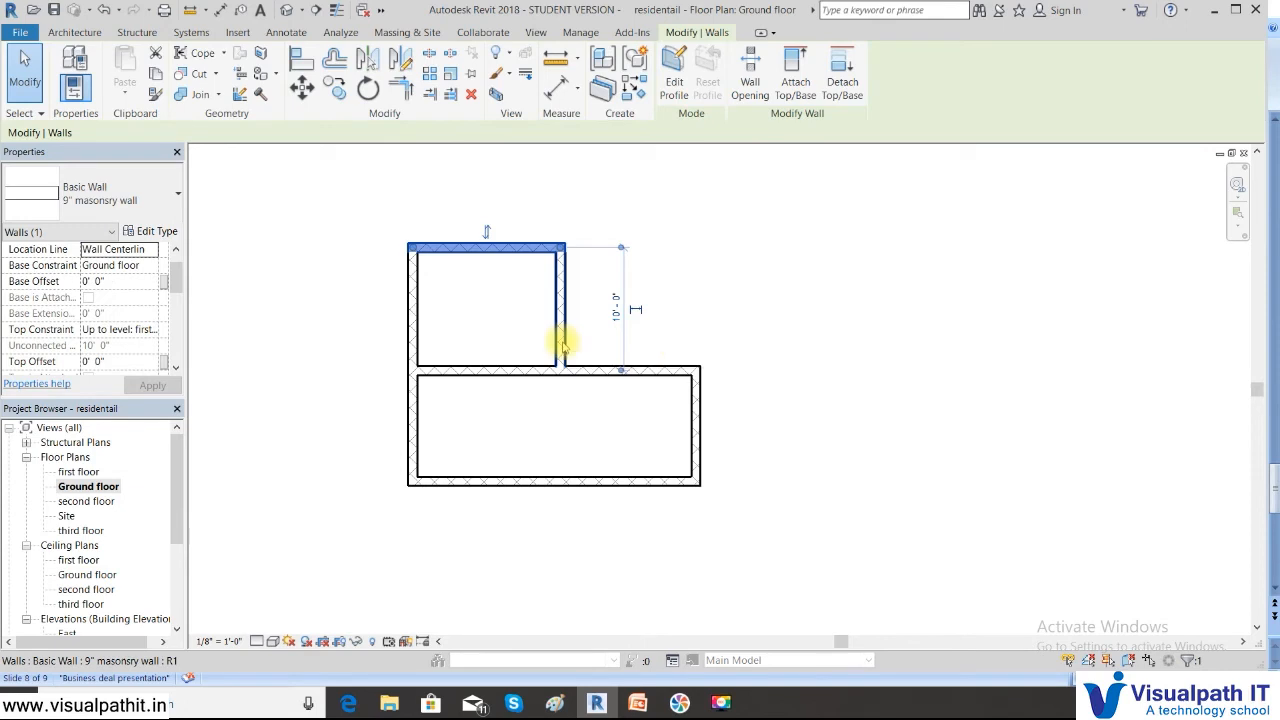
{"action": "left_click", "coordinate": [557, 333]}
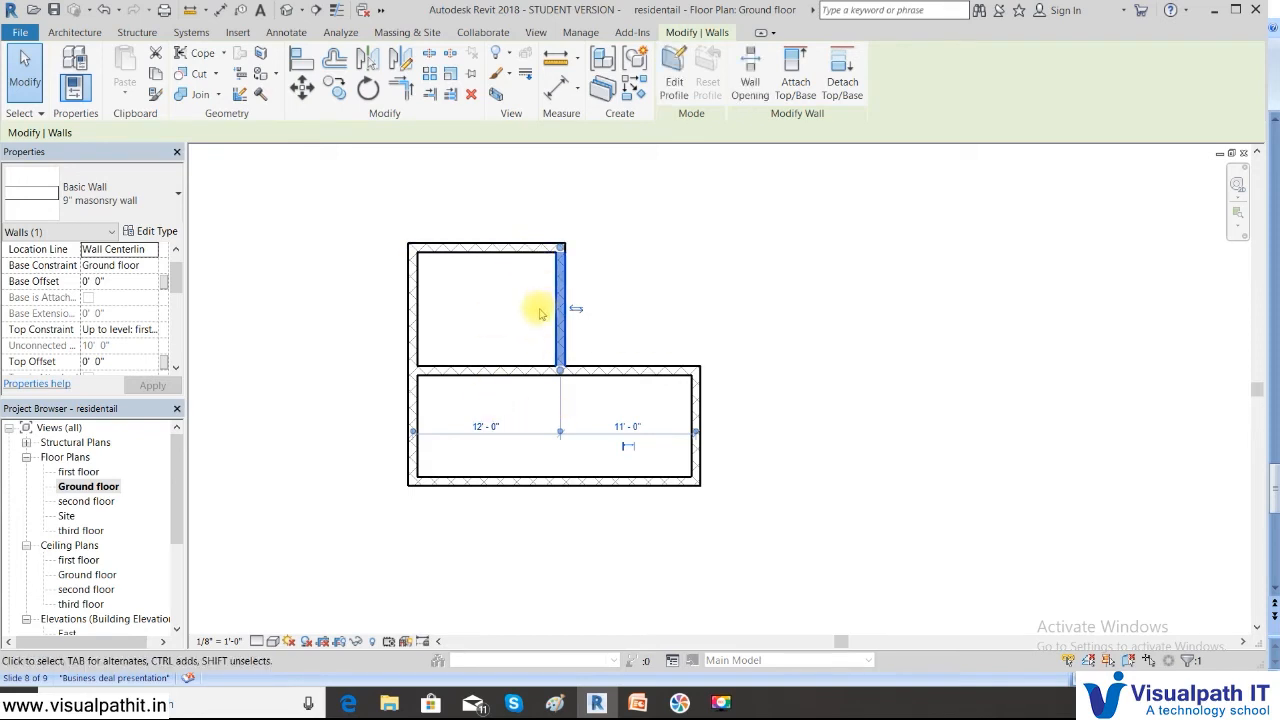
{"action": "left_click", "coordinate": [540, 250]}
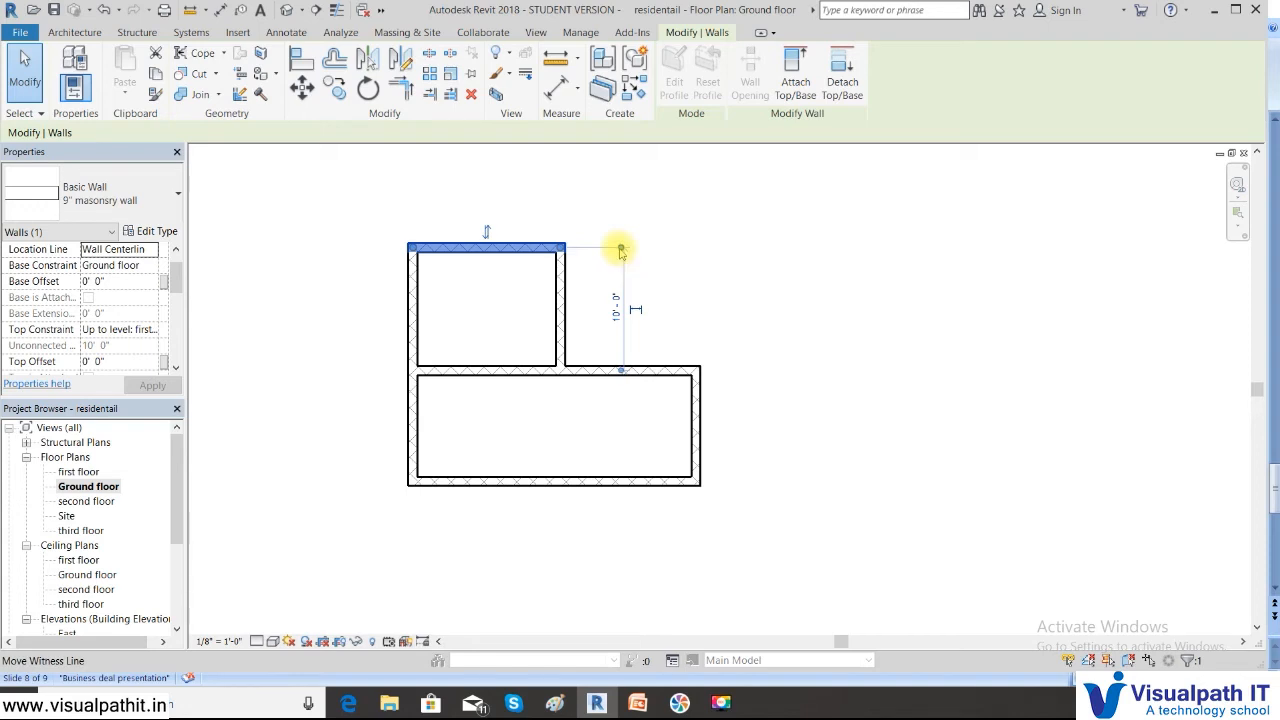
{"action": "left_click", "coordinate": [616, 310]}
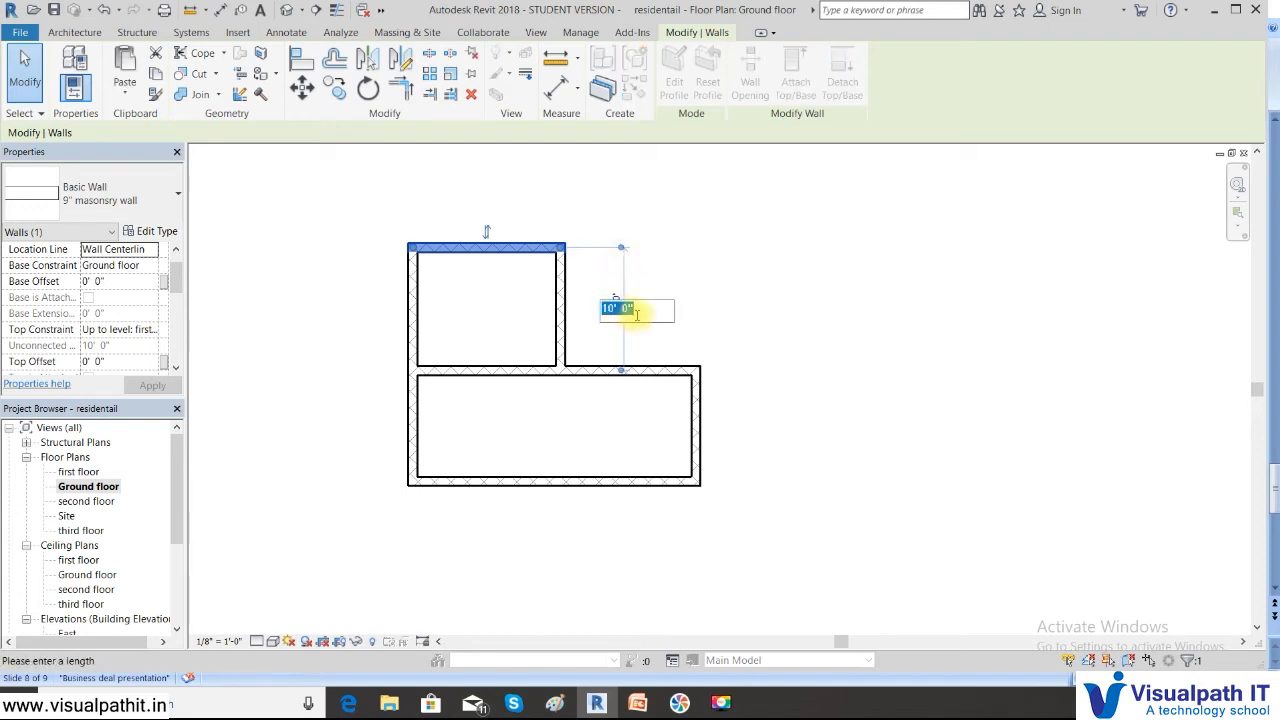
{"action": "type", "text": "11"}
{"action": "key", "text": "Return"}
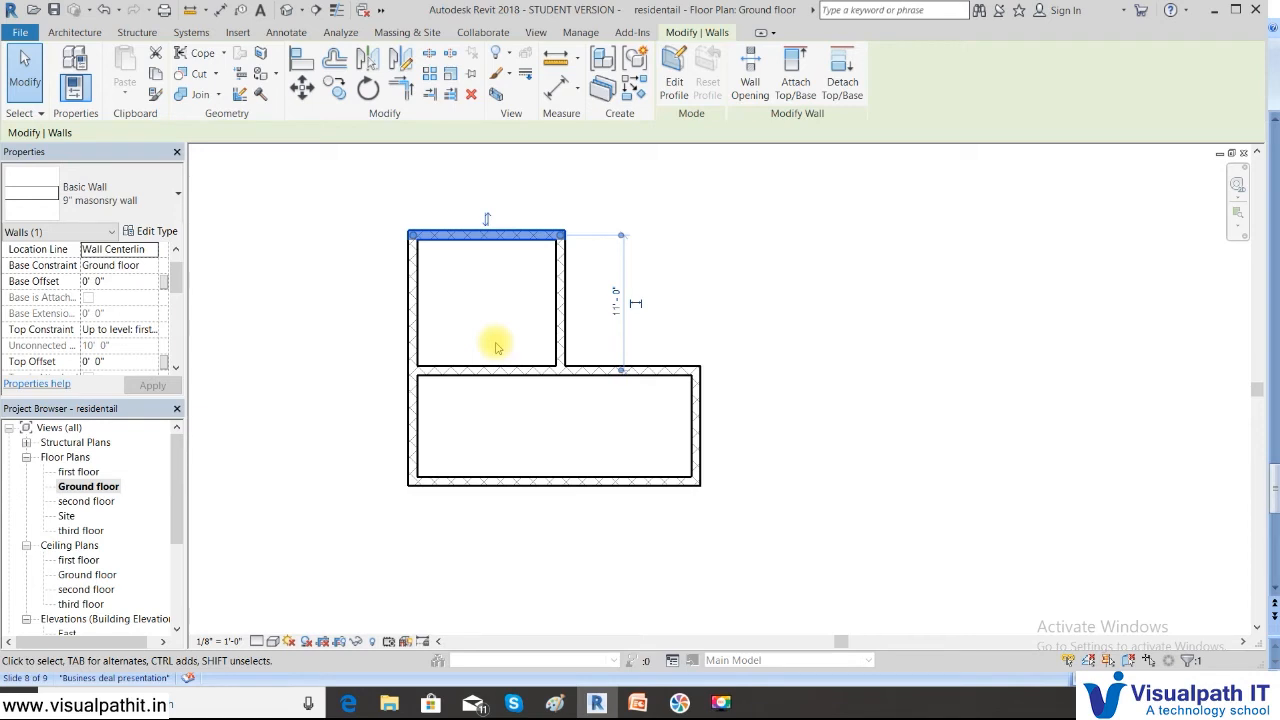
Step: Nudge the uppermost wall 1' downward and back up by the same amount
{"action": "key", "text": "Down"}
{"action": "key", "text": "Down"}
{"action": "key", "text": "Down"}
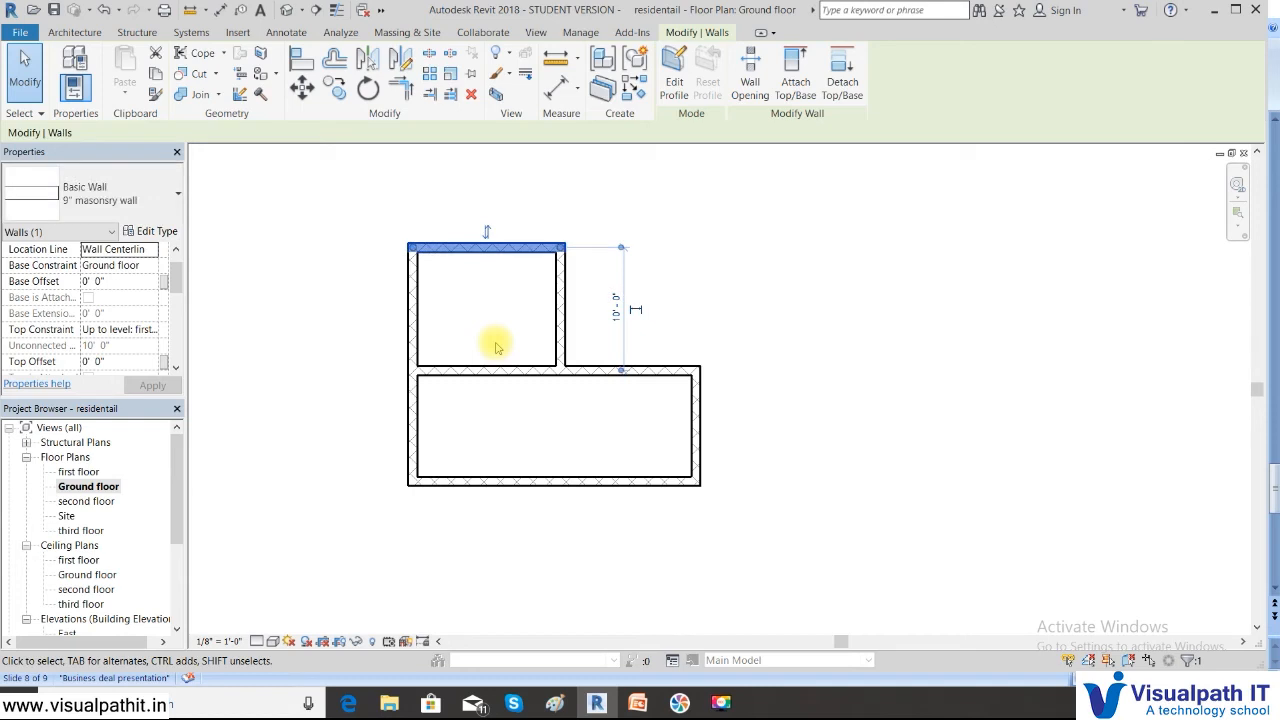
{"action": "key", "text": "Up"}
{"action": "key", "text": "Up"}
{"action": "key", "text": "Up"}
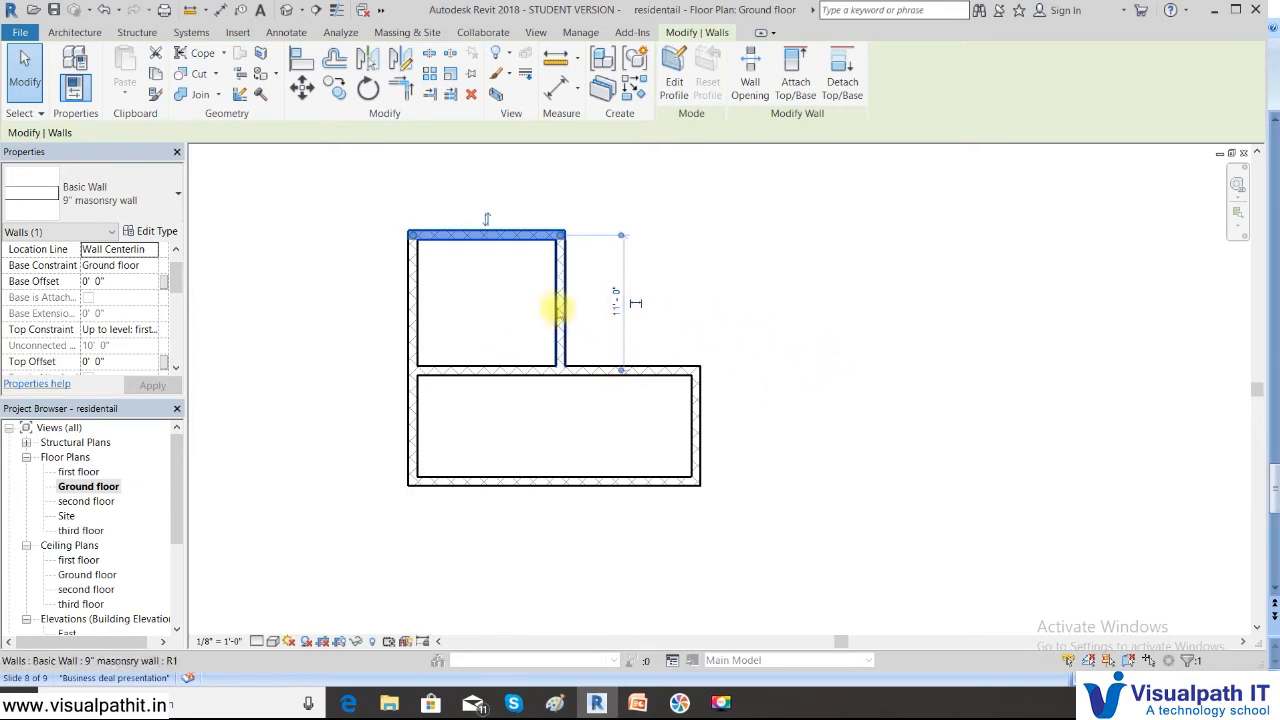
Step: Nudge the upper room's right wall left and back right until it is 12' 4" from the left outer wall, and deselect it
{"action": "left_click", "coordinate": [560, 308]}
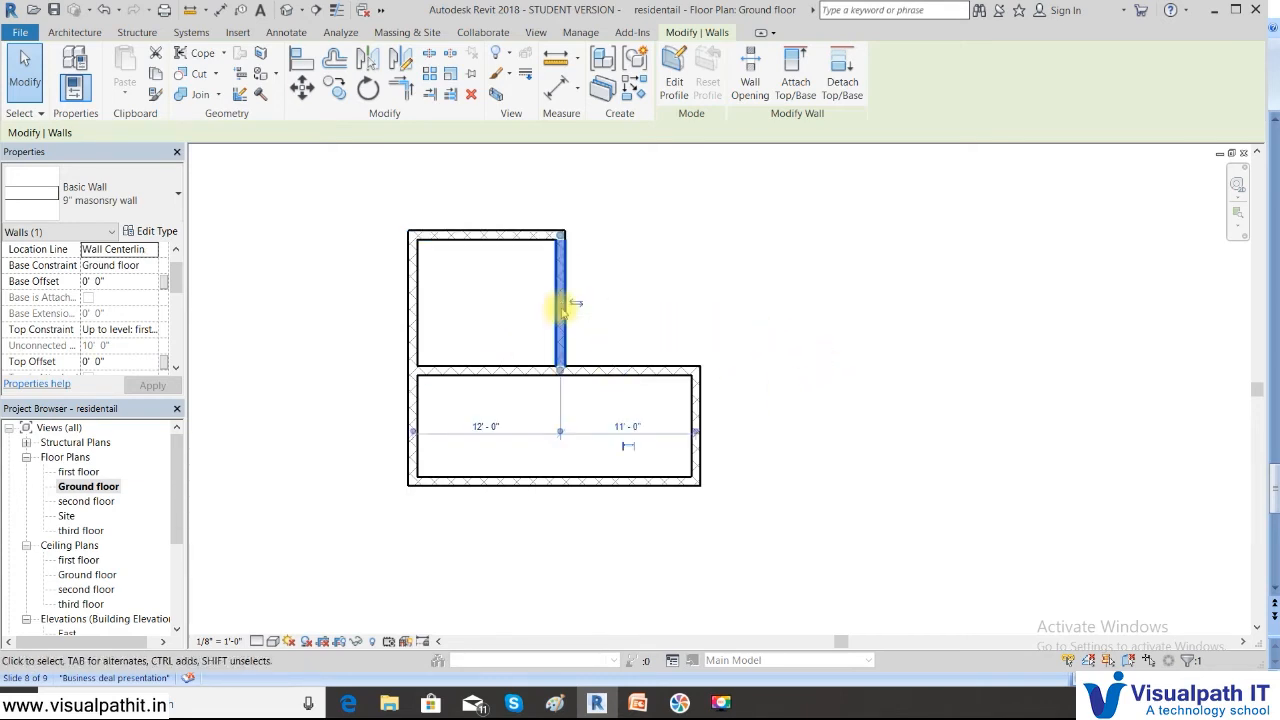
{"action": "key", "text": "Left"}
{"action": "key", "text": "Left"}
{"action": "key", "text": "Left"}
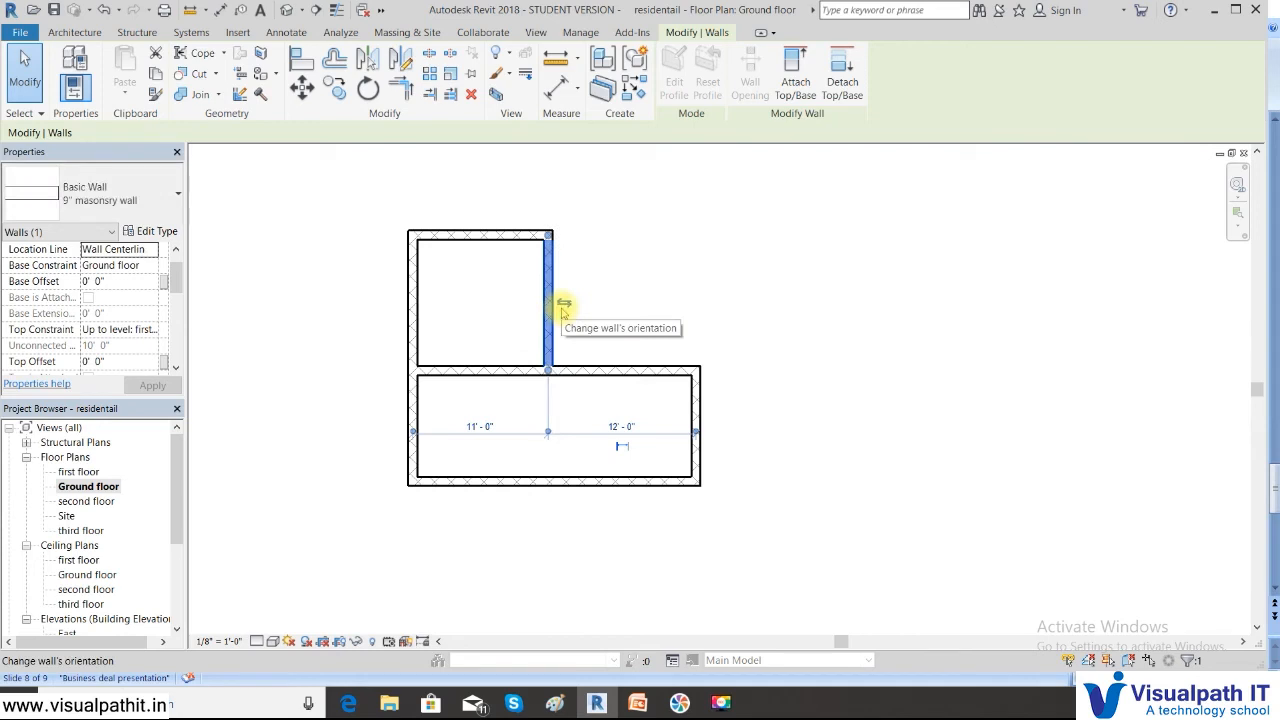
{"action": "key", "text": "Right"}
{"action": "key", "text": "Right"}
{"action": "key", "text": "Right"}
{"action": "key", "text": "Right"}
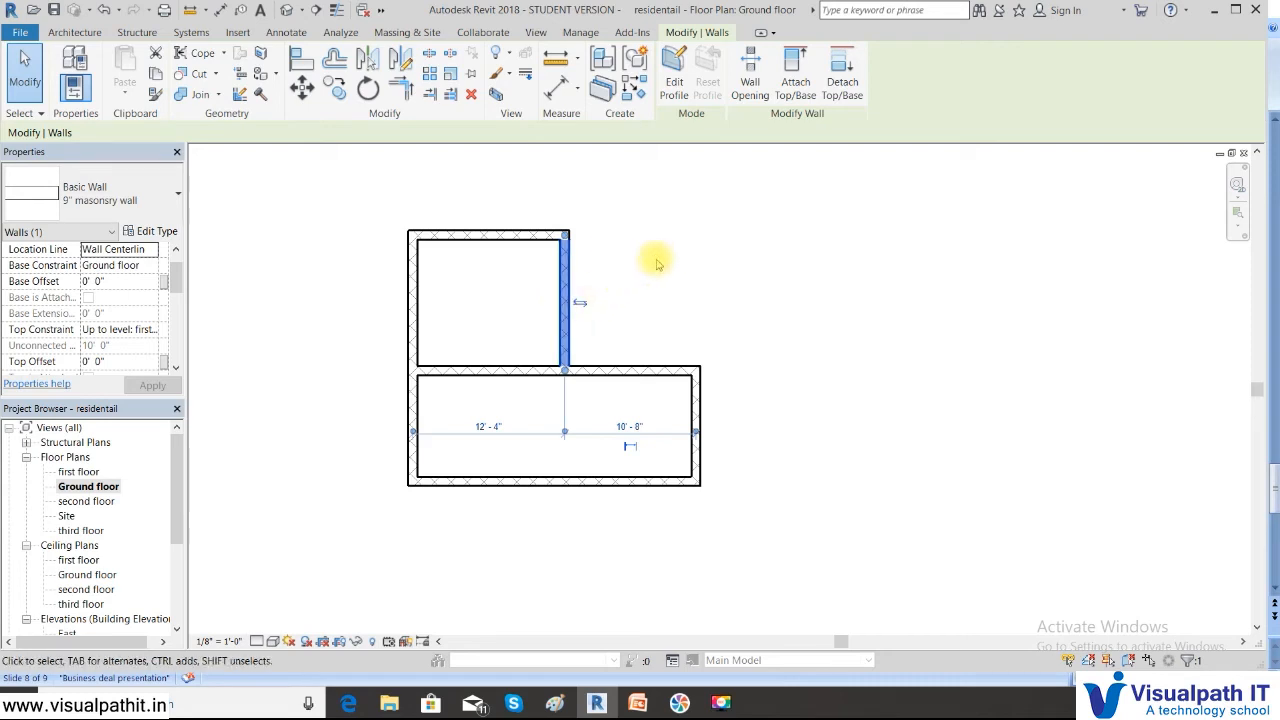
{"action": "left_click", "coordinate": [705, 255]}
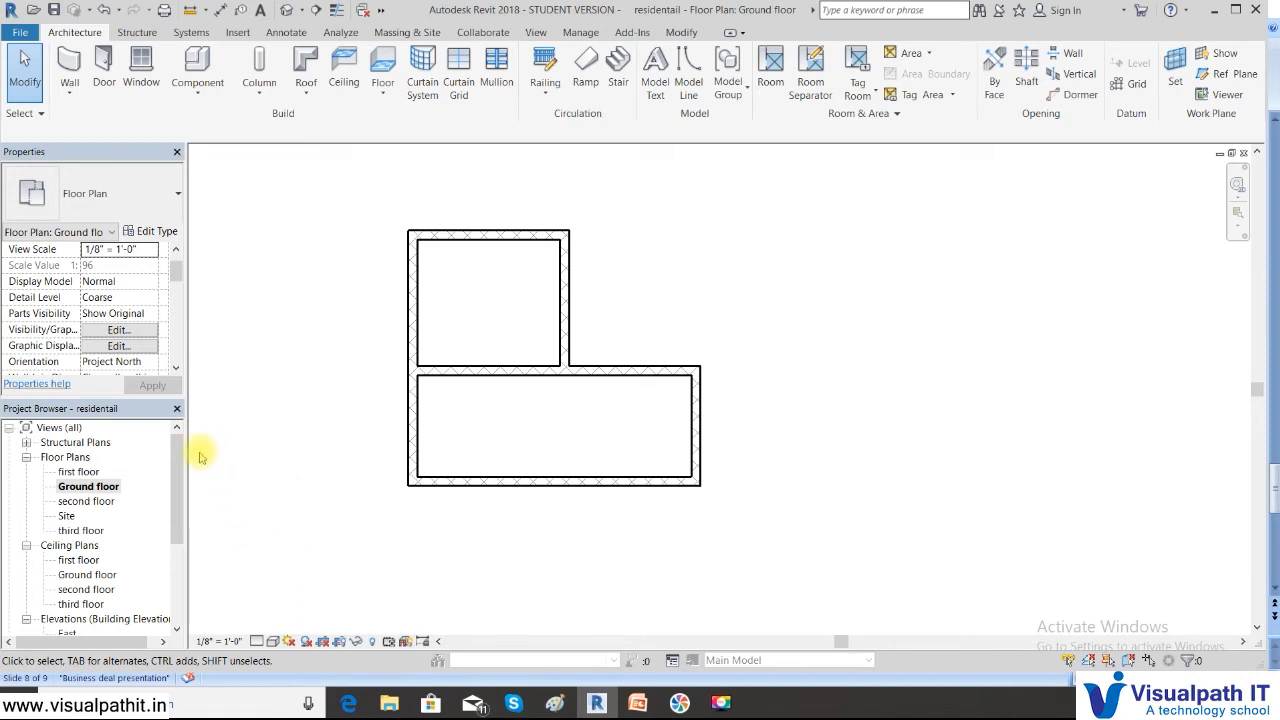
Step: Open the default 3D view of the walls
{"action": "left_click_drag", "start_coordinate": [181, 452], "coordinate": [177, 417]}
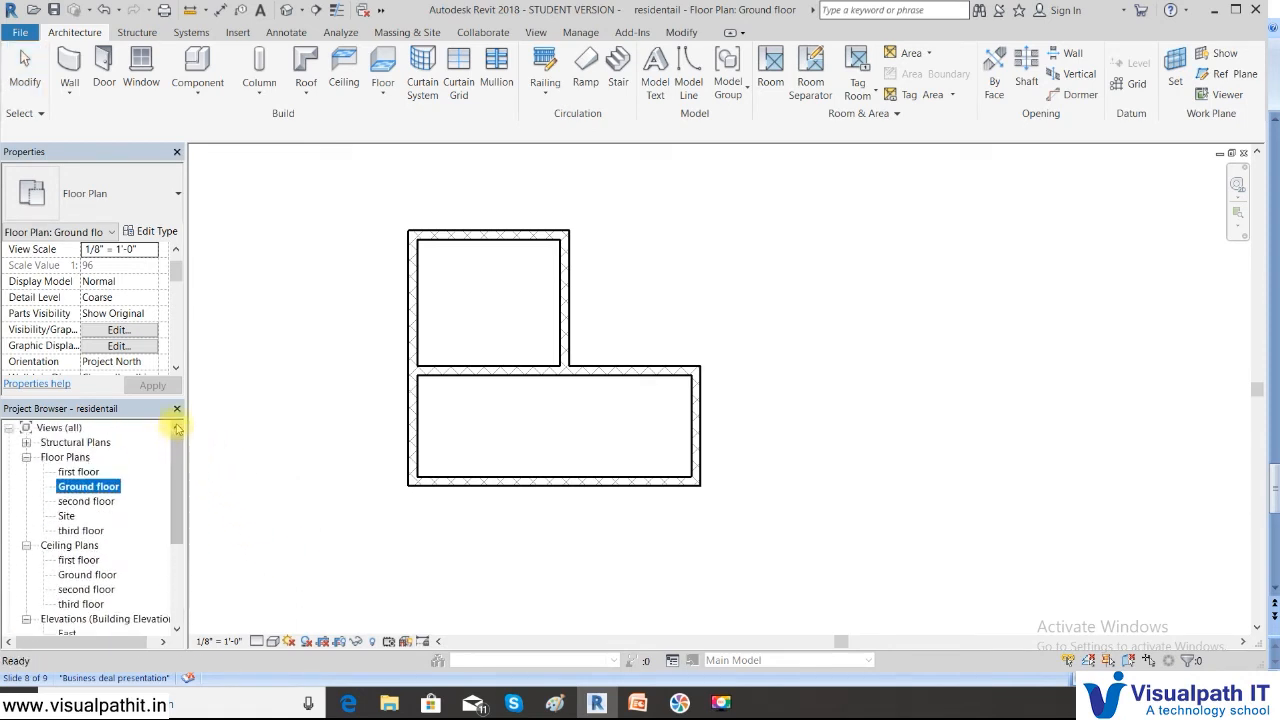
{"action": "left_click", "coordinate": [301, 10]}
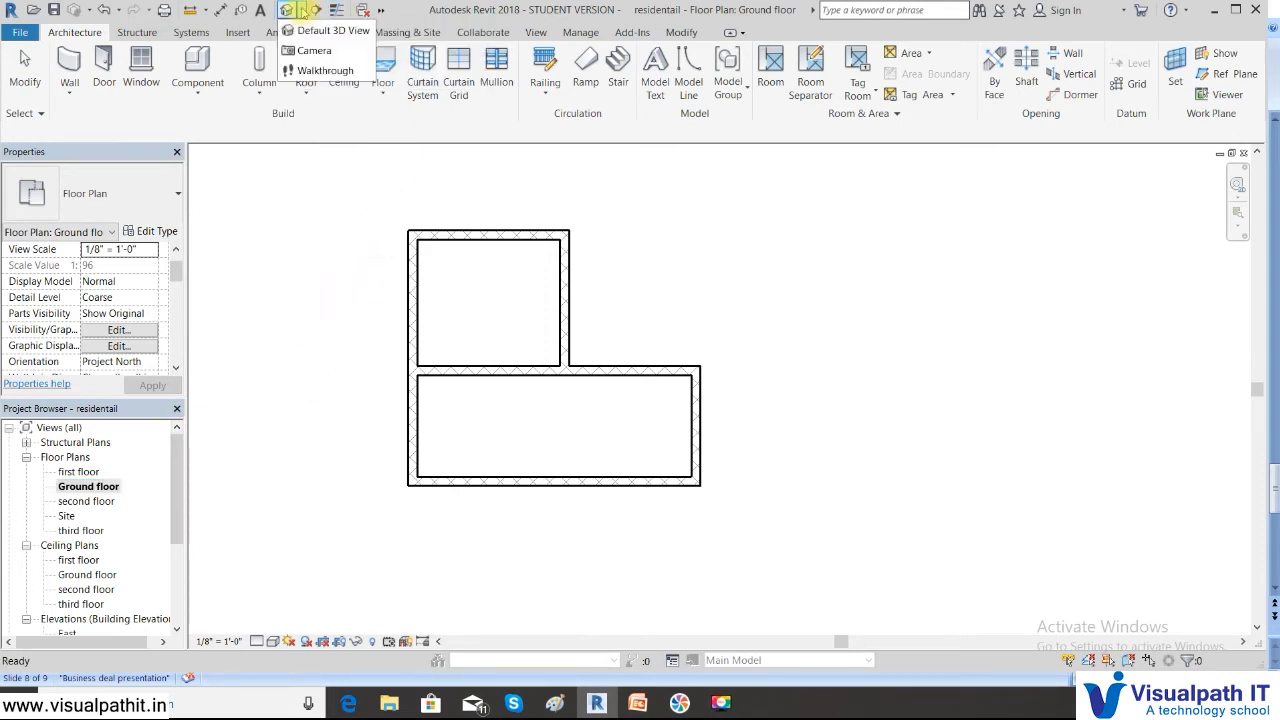
{"action": "left_click", "coordinate": [310, 31]}
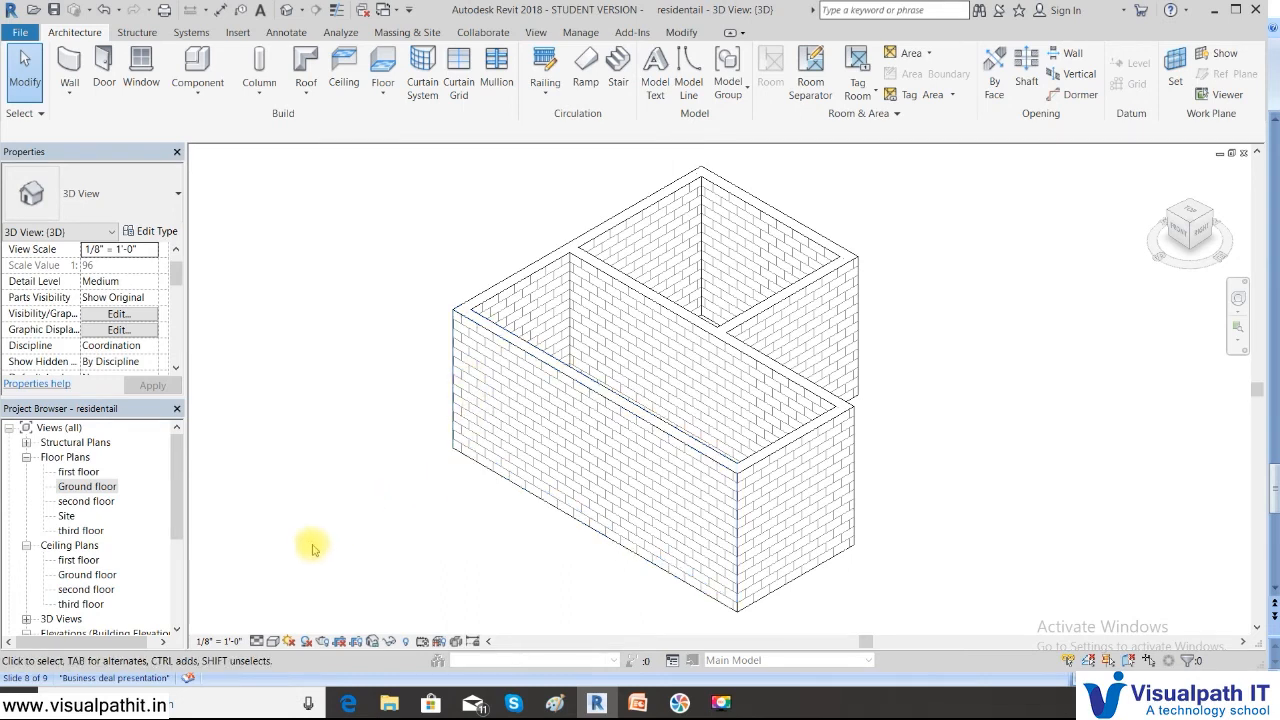
Step: Preview the 3D walls in Realistic and Wireframe styles, return to Hidden Line, and orbit the model before restoring the home view
{"action": "left_click", "coordinate": [273, 641]}
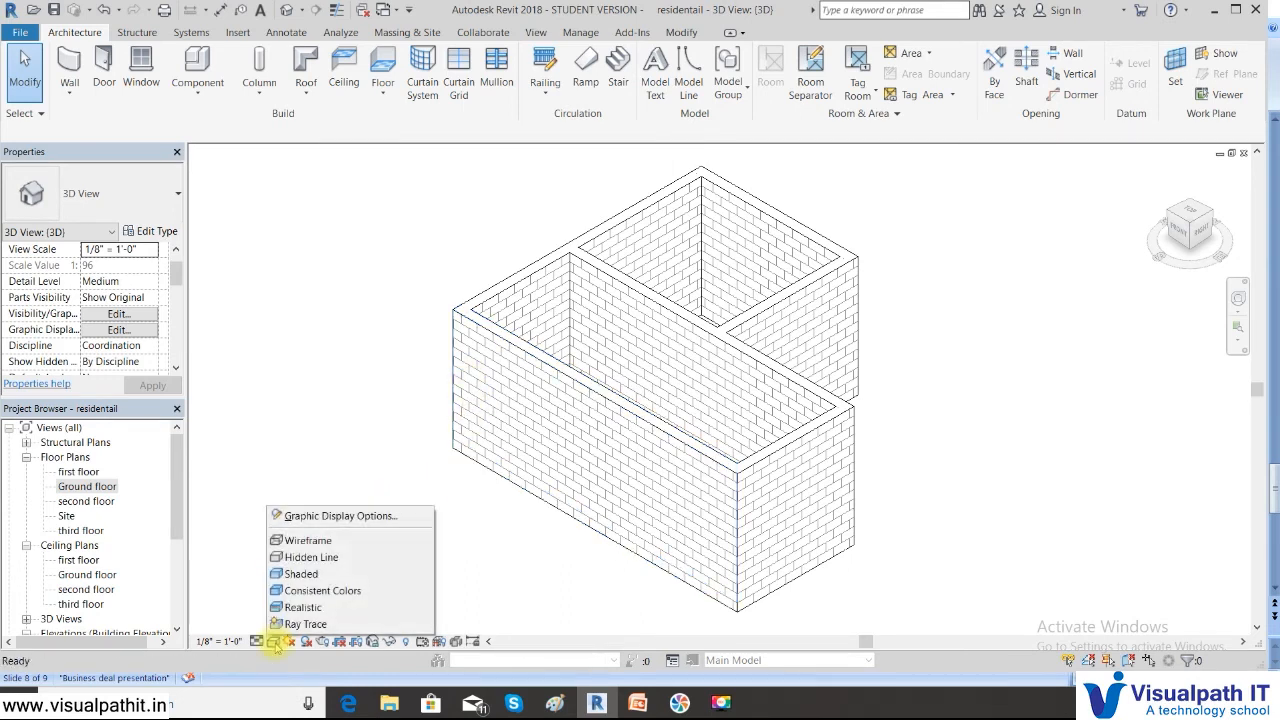
{"action": "left_click", "coordinate": [288, 605]}
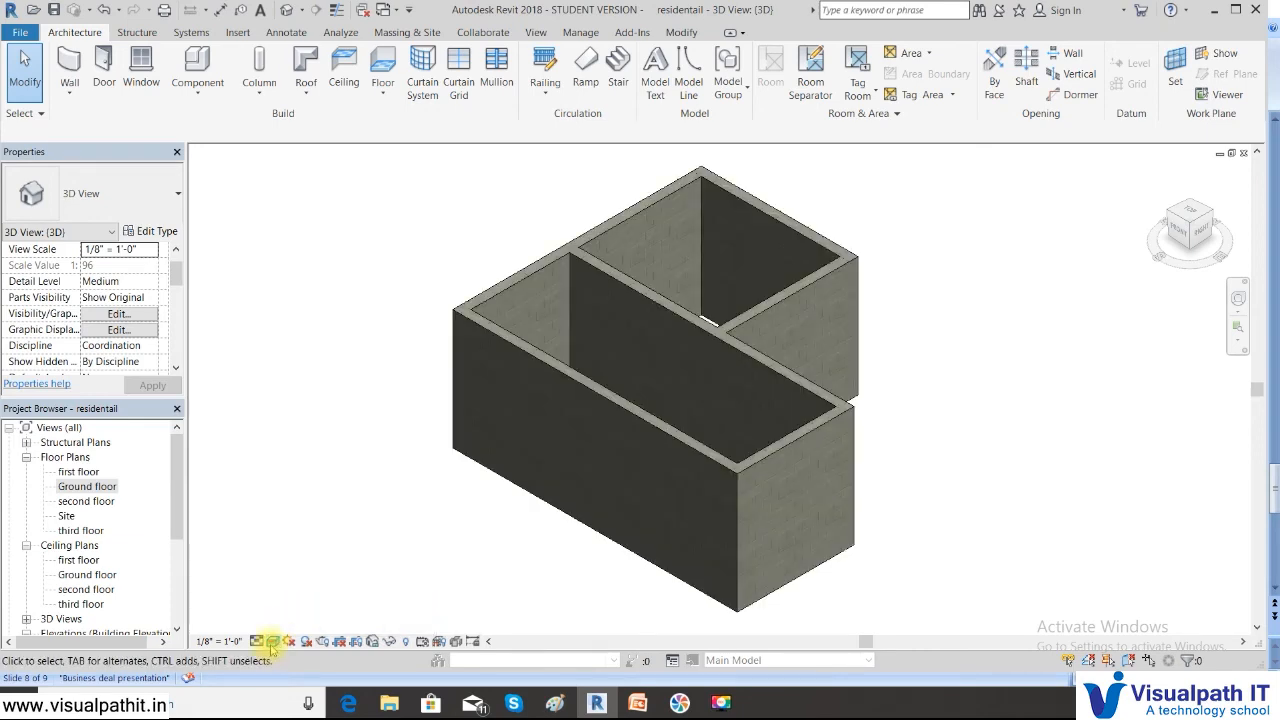
{"action": "left_click", "coordinate": [273, 641]}
{"action": "left_click", "coordinate": [290, 540]}
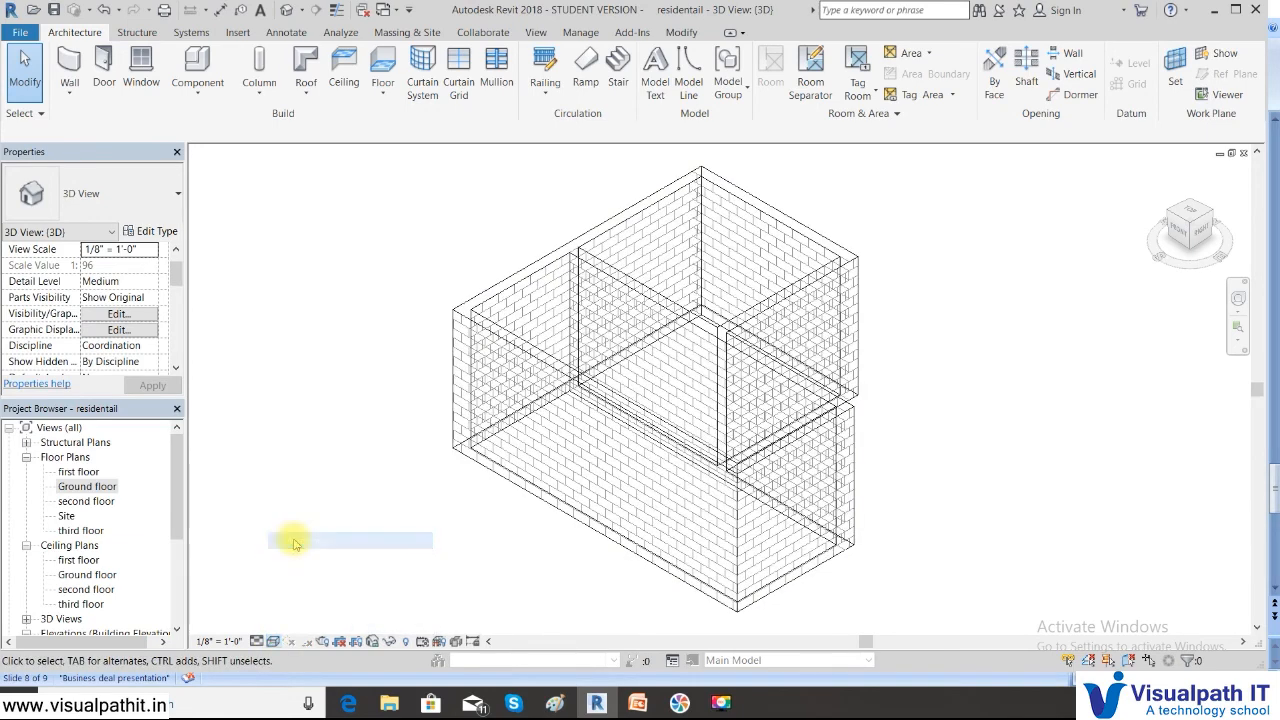
{"action": "left_click", "coordinate": [275, 641]}
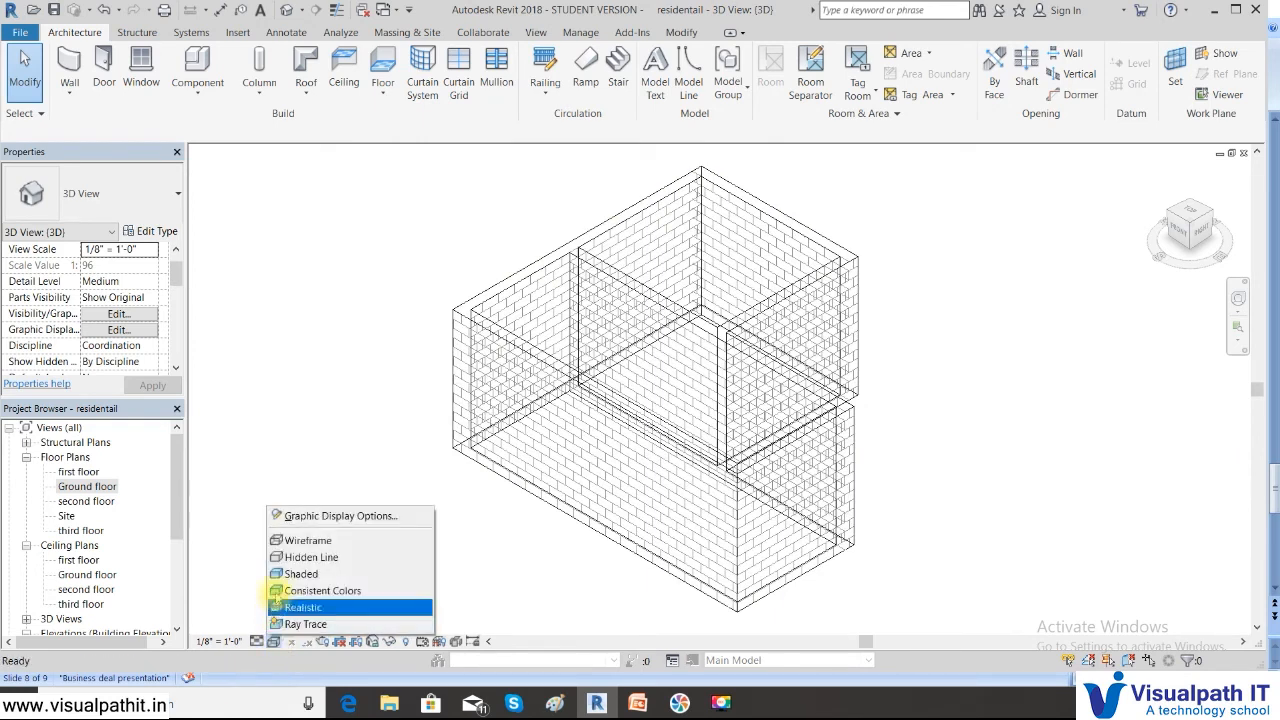
{"action": "left_click", "coordinate": [292, 557]}
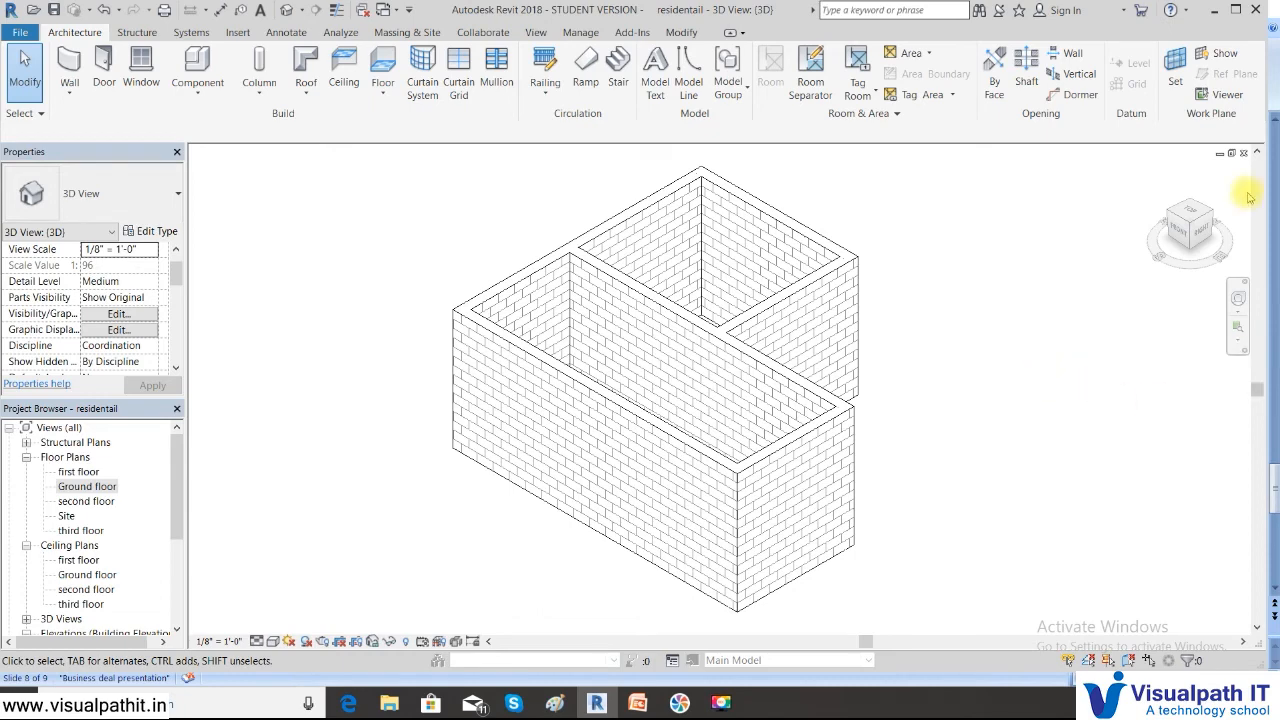
{"action": "mouse_move", "coordinate": [1157, 256]}
{"action": "left_mouse_down"}
{"action": "mouse_move", "coordinate": [1214, 257]}
{"action": "mouse_move", "coordinate": [1195, 245]}
{"action": "mouse_move", "coordinate": [1165, 255]}
{"action": "left_mouse_up"}
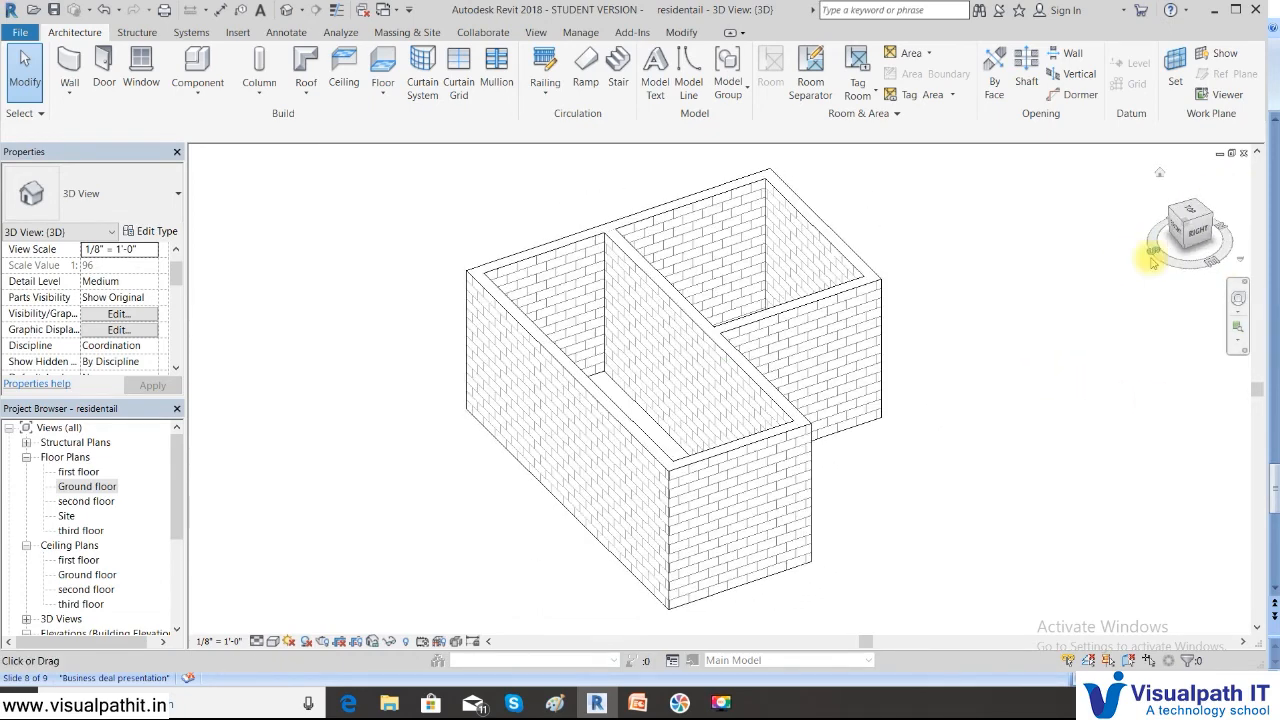
{"action": "left_click", "coordinate": [1161, 177]}
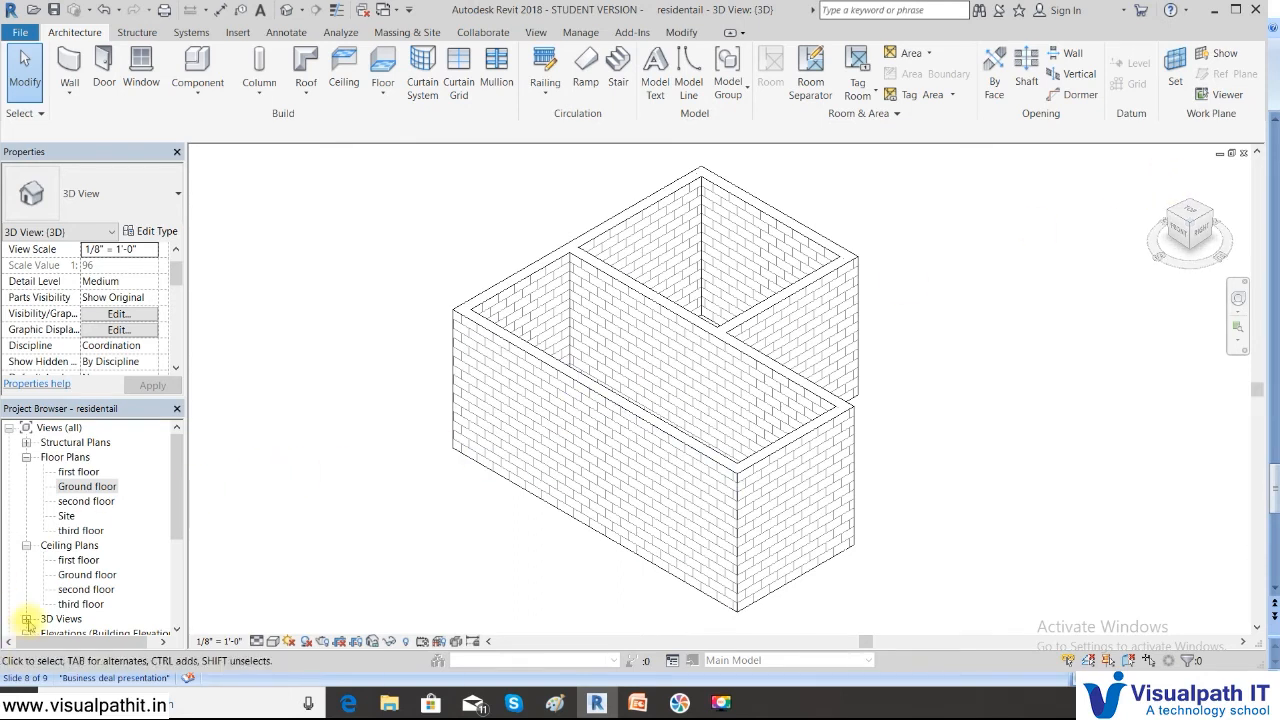
Step: Open the Ground floor plan and draw a separate rectangle of 9" masonry walls, about 14' 6" by 11', to the right of the existing rooms
{"action": "double_click", "coordinate": [88, 487]}
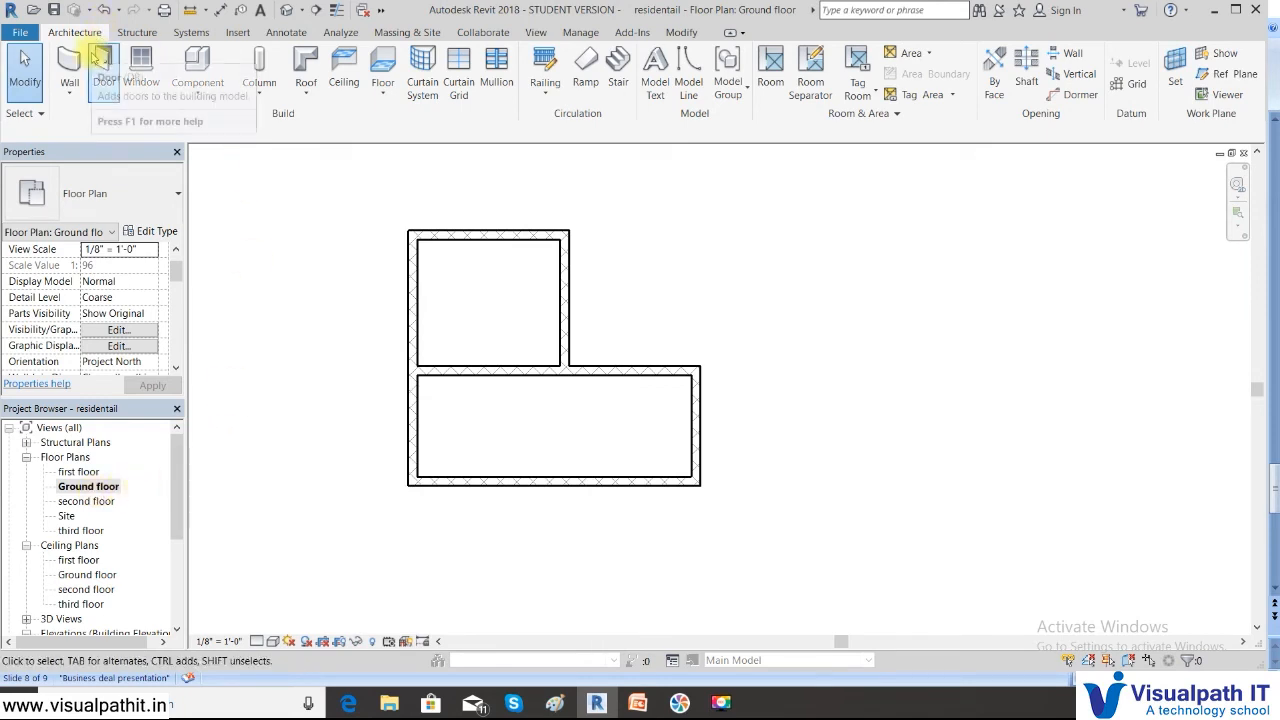
{"action": "left_click", "coordinate": [69, 92]}
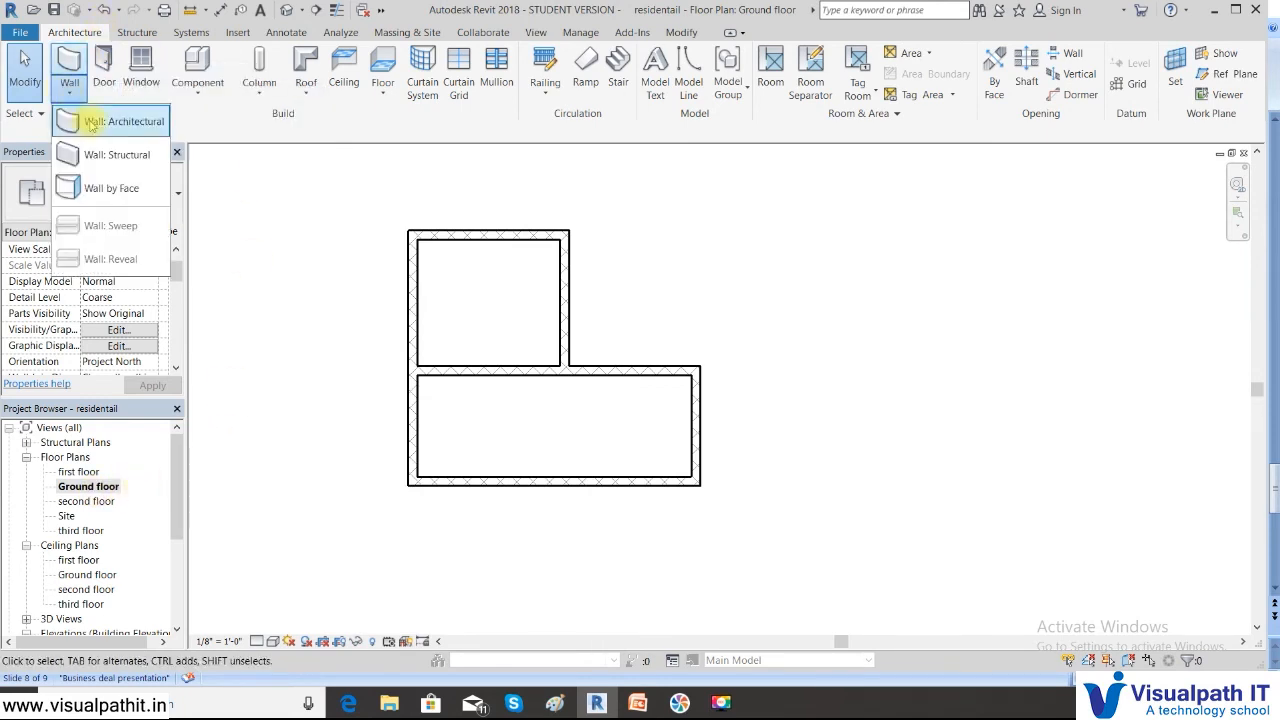
{"action": "left_click", "coordinate": [93, 121]}
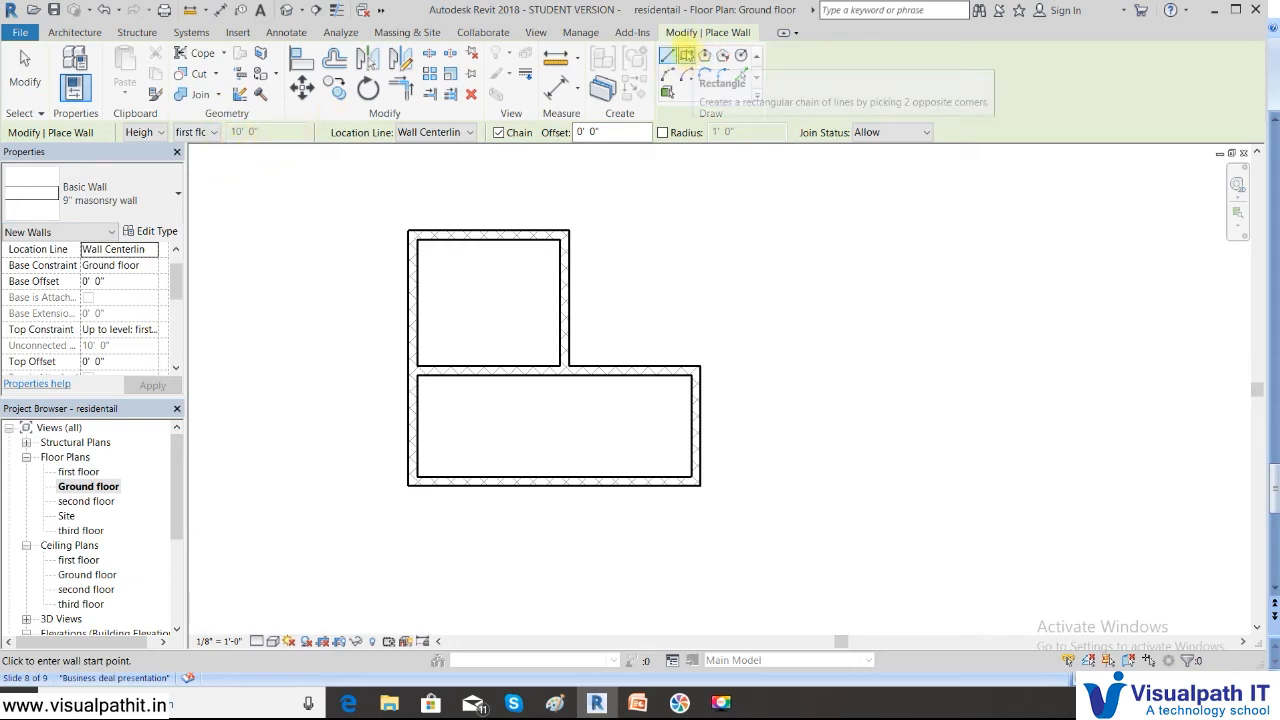
{"action": "left_click", "coordinate": [686, 56]}
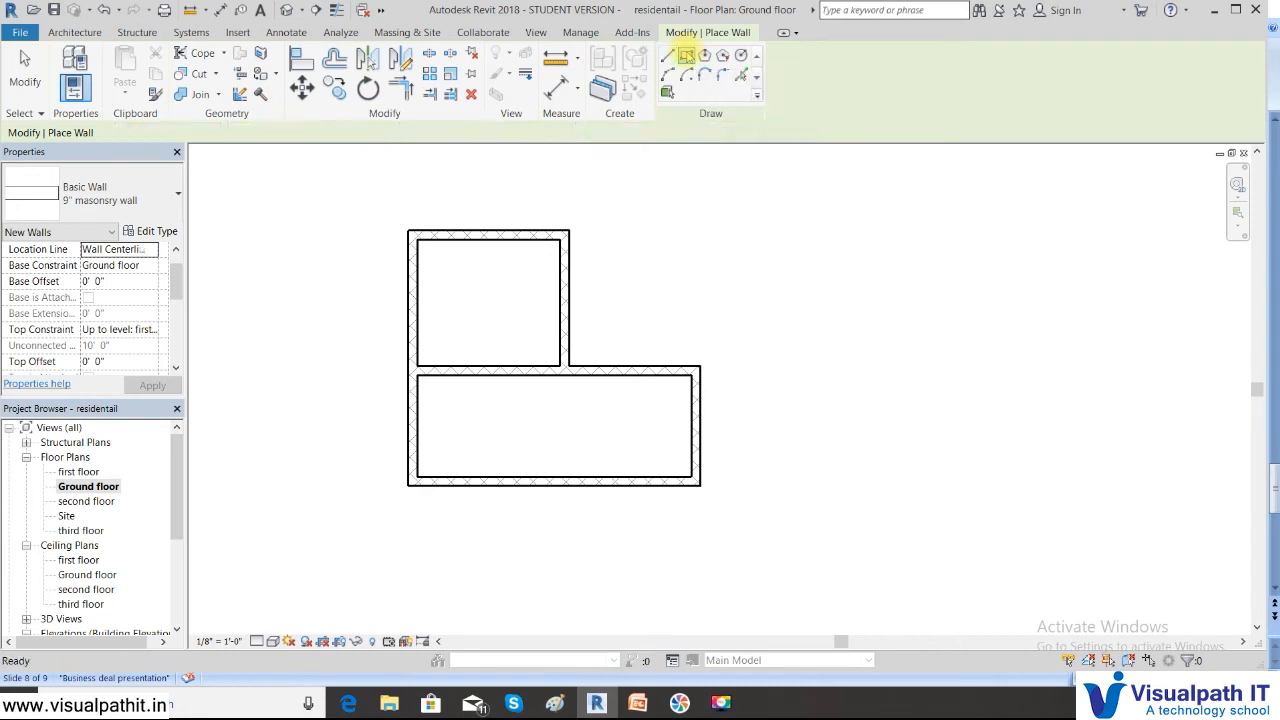
{"action": "left_click", "coordinate": [801, 320]}
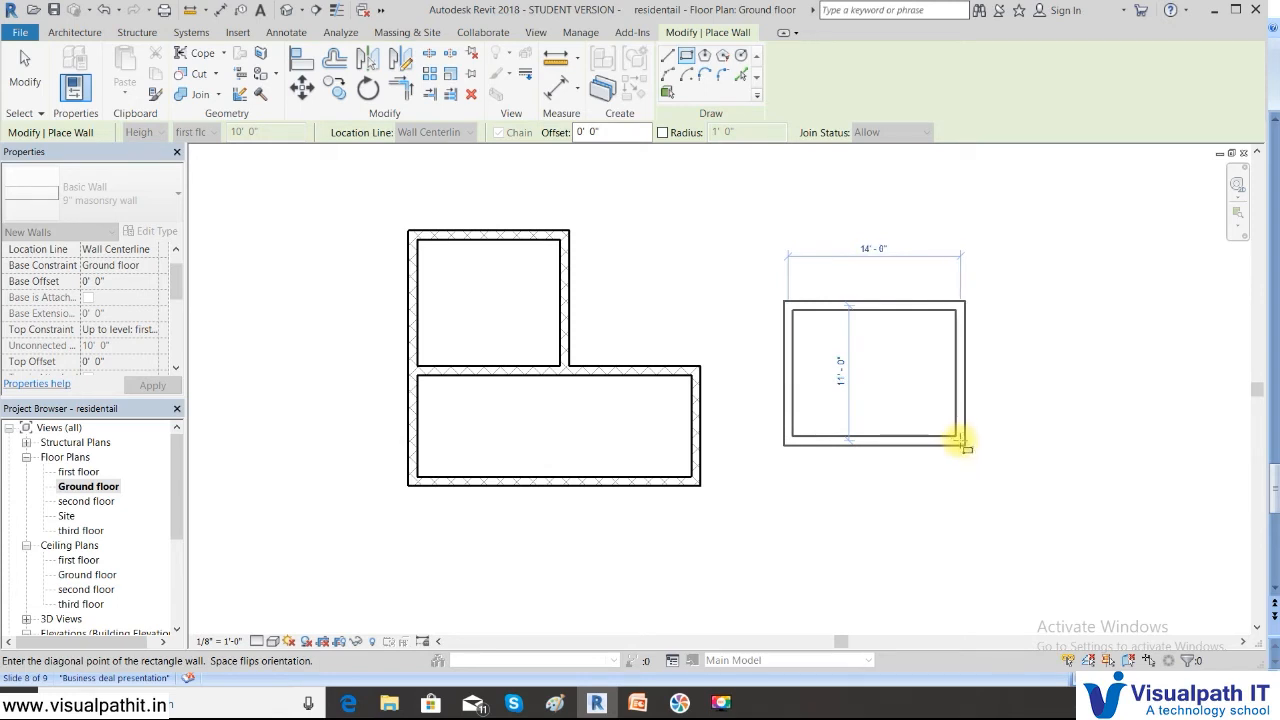
{"action": "left_click", "coordinate": [960, 440]}
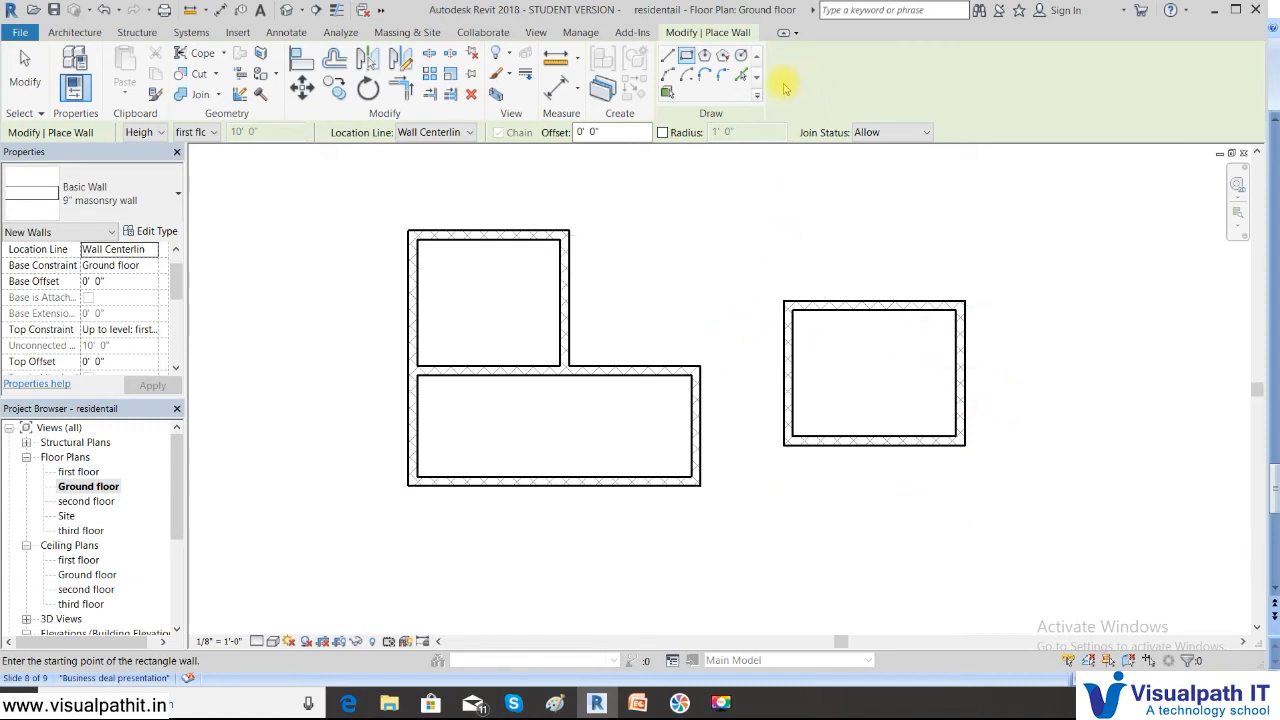
Step: Draw a circular wall with a radius of about 4' 6" between the two-room layout and the separate rectangular room, below them
{"action": "left_click", "coordinate": [741, 57]}
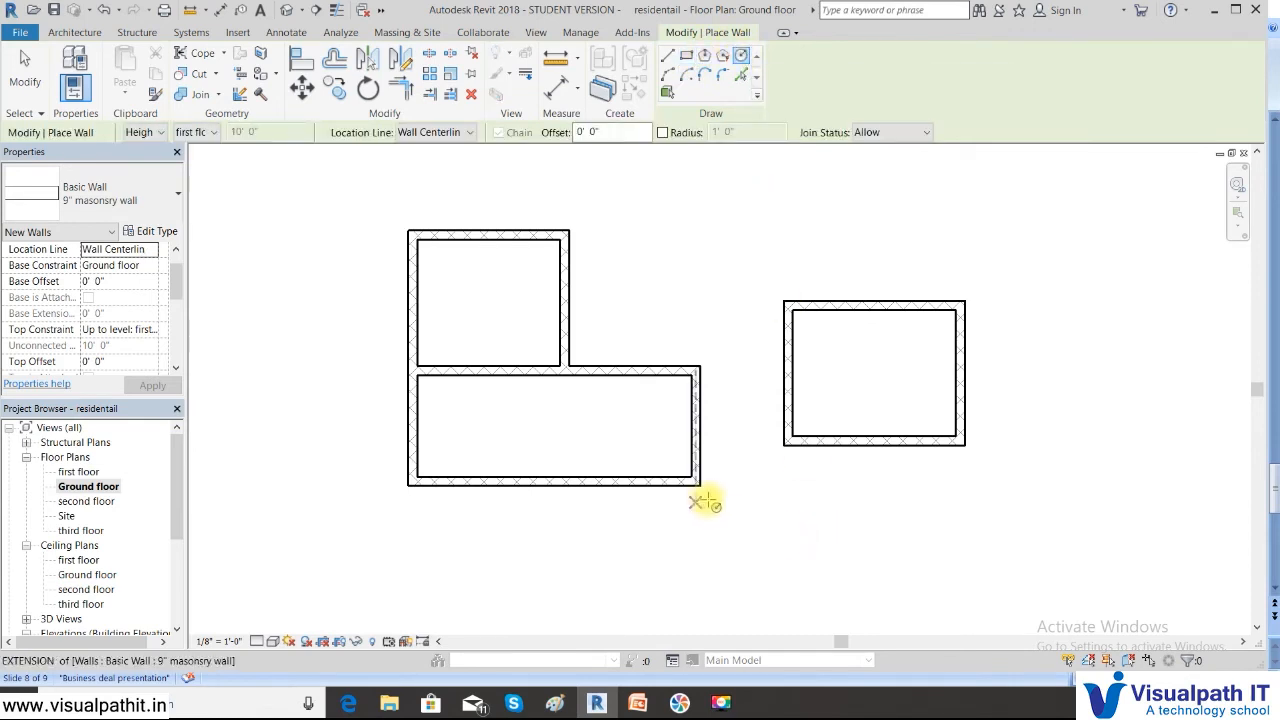
{"action": "left_click", "coordinate": [767, 527]}
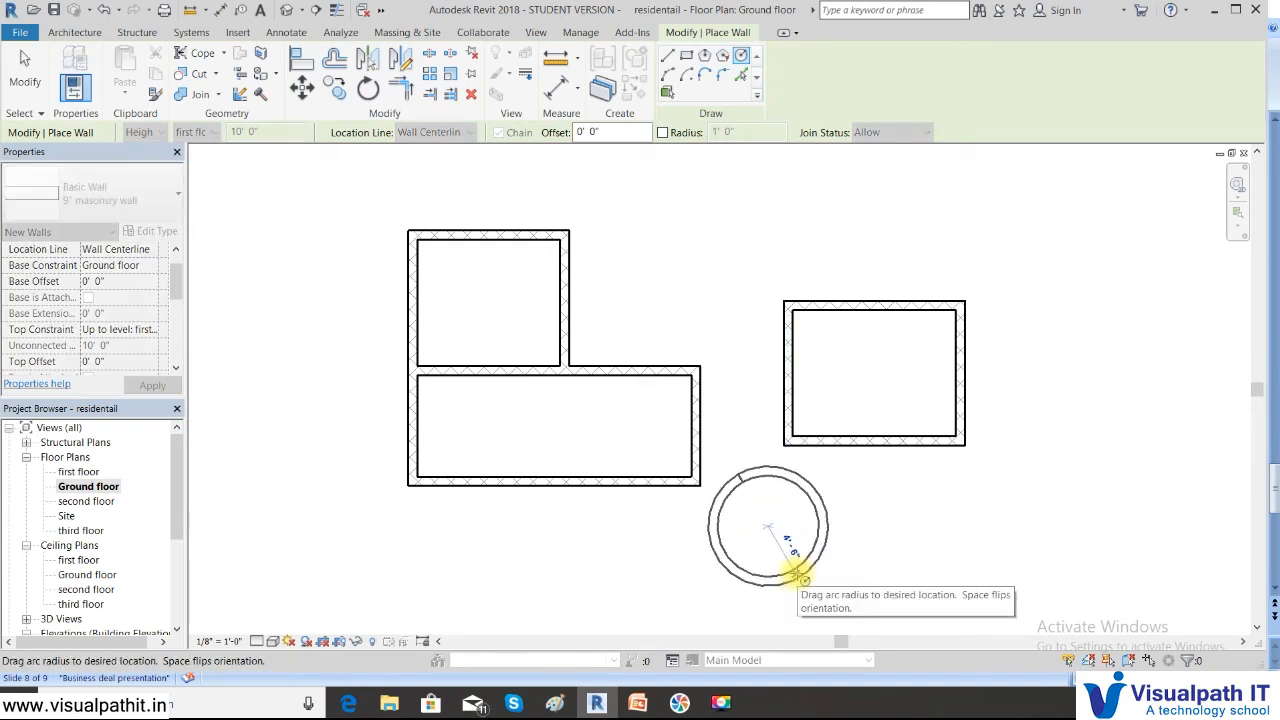
{"action": "left_click", "coordinate": [803, 576]}
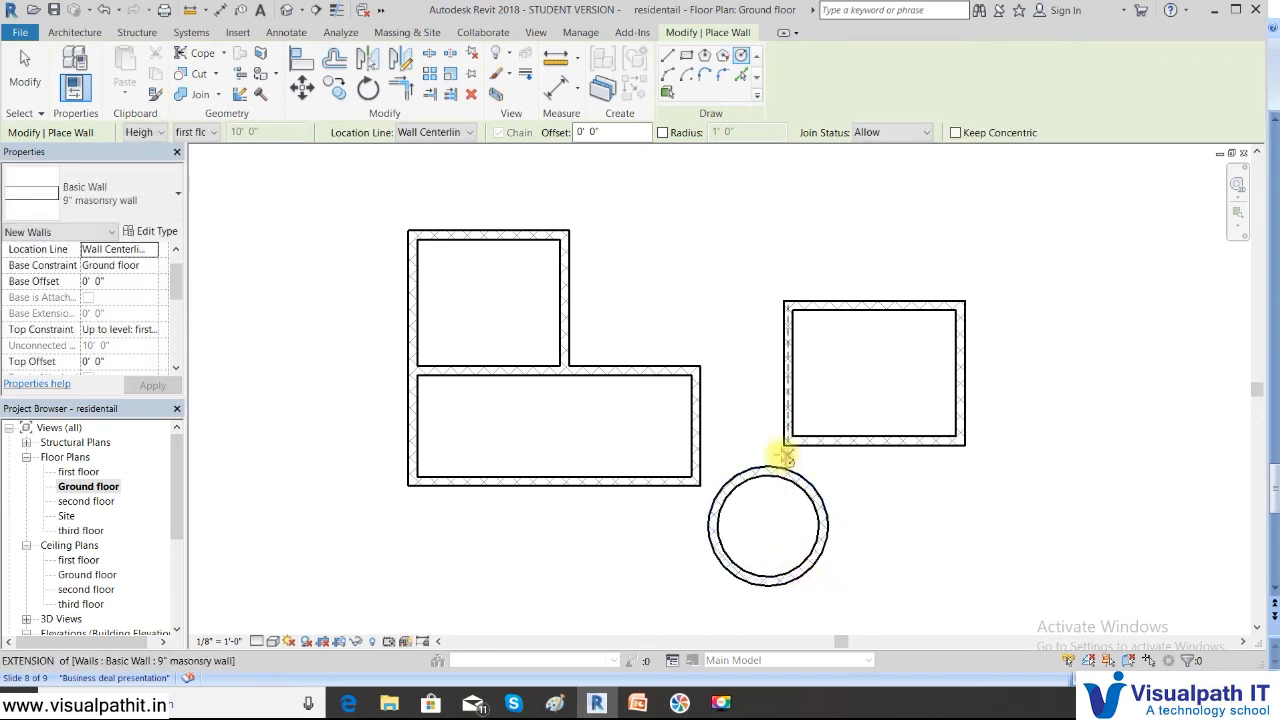
{"action": "key", "text": "Escape"}
{"action": "key", "text": "Escape"}
Step: Set the circular wall's radius to 5' and deselect it
{"action": "left_click", "coordinate": [778, 474]}
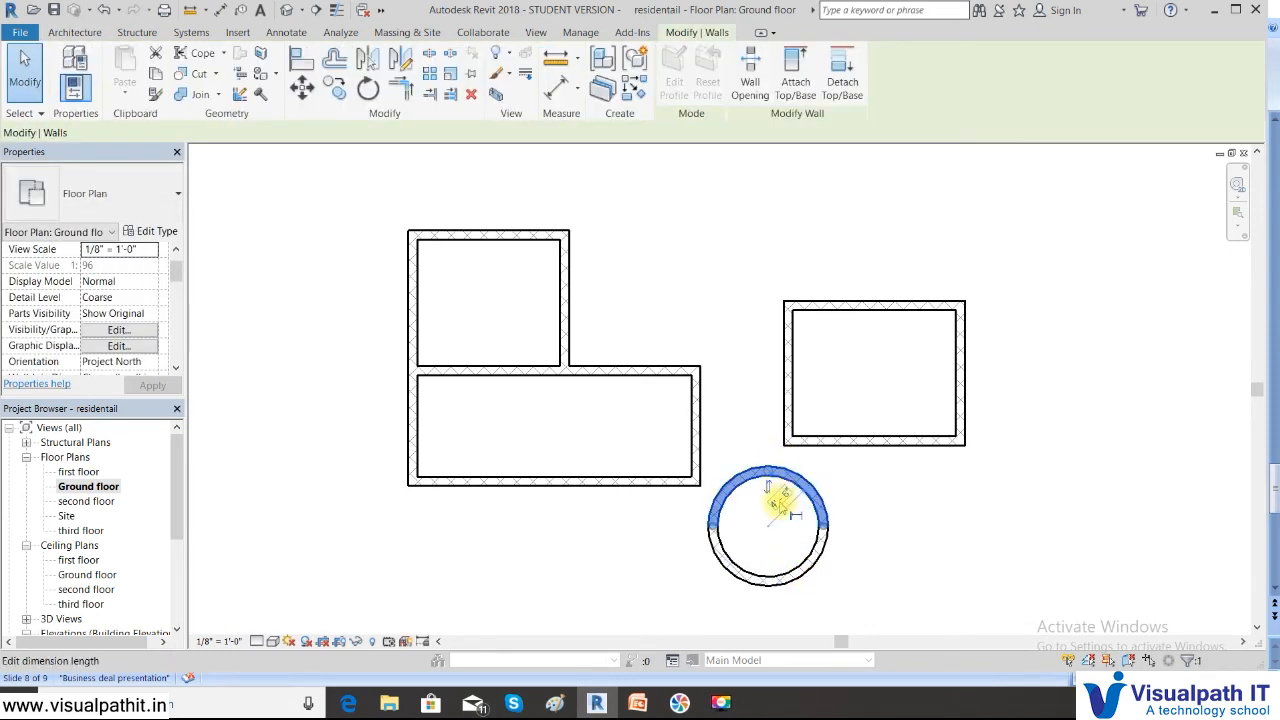
{"action": "left_click", "coordinate": [752, 494]}
{"action": "type", "text": "5"}
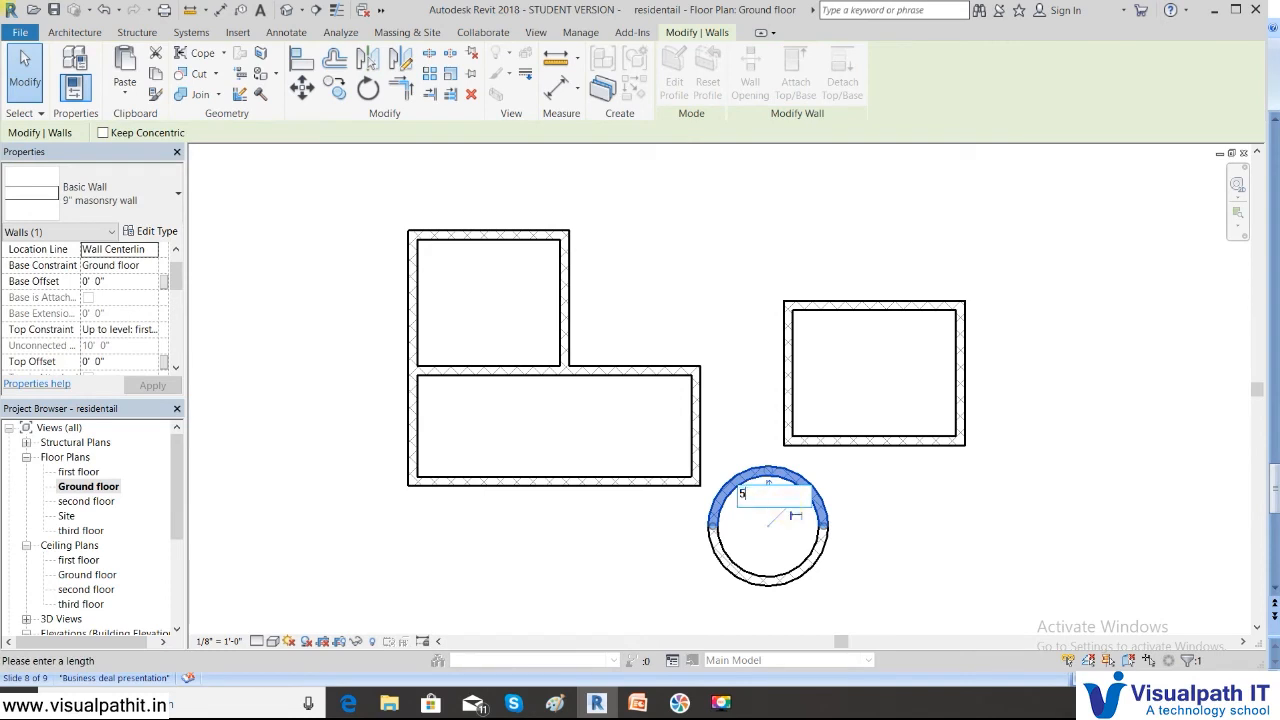
{"action": "key", "text": "Return"}
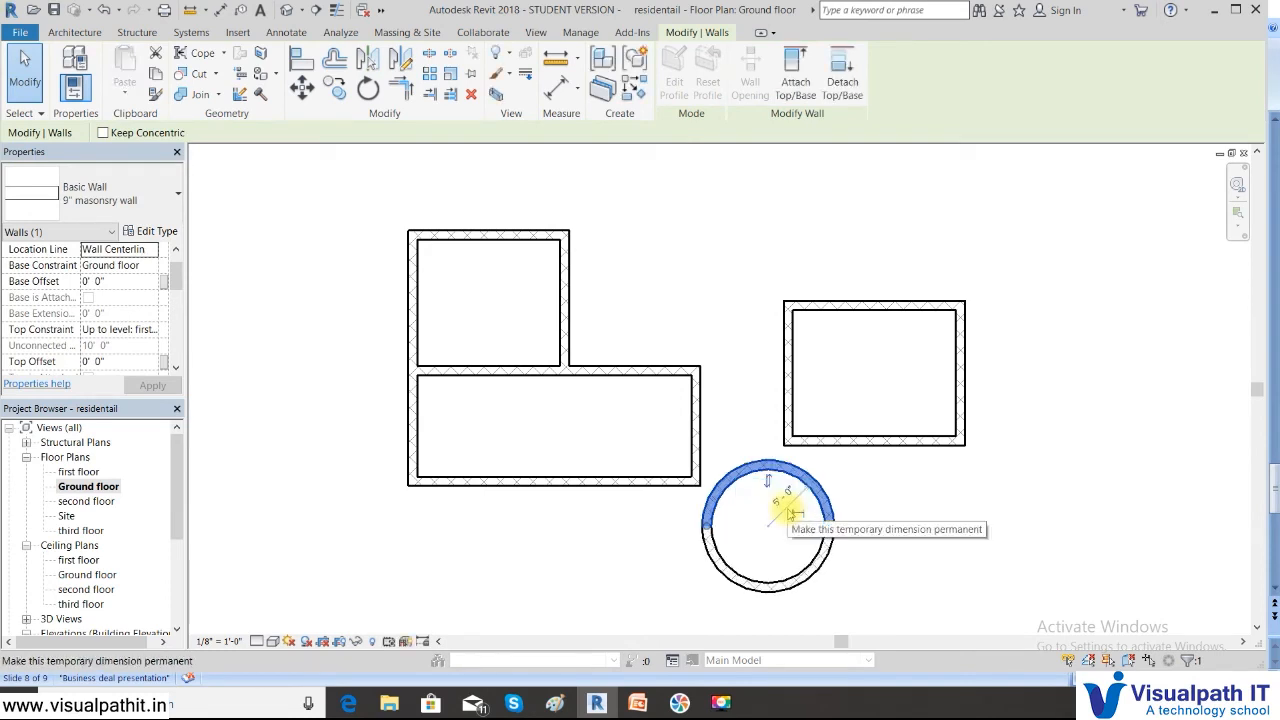
{"action": "left_click", "coordinate": [734, 197]}
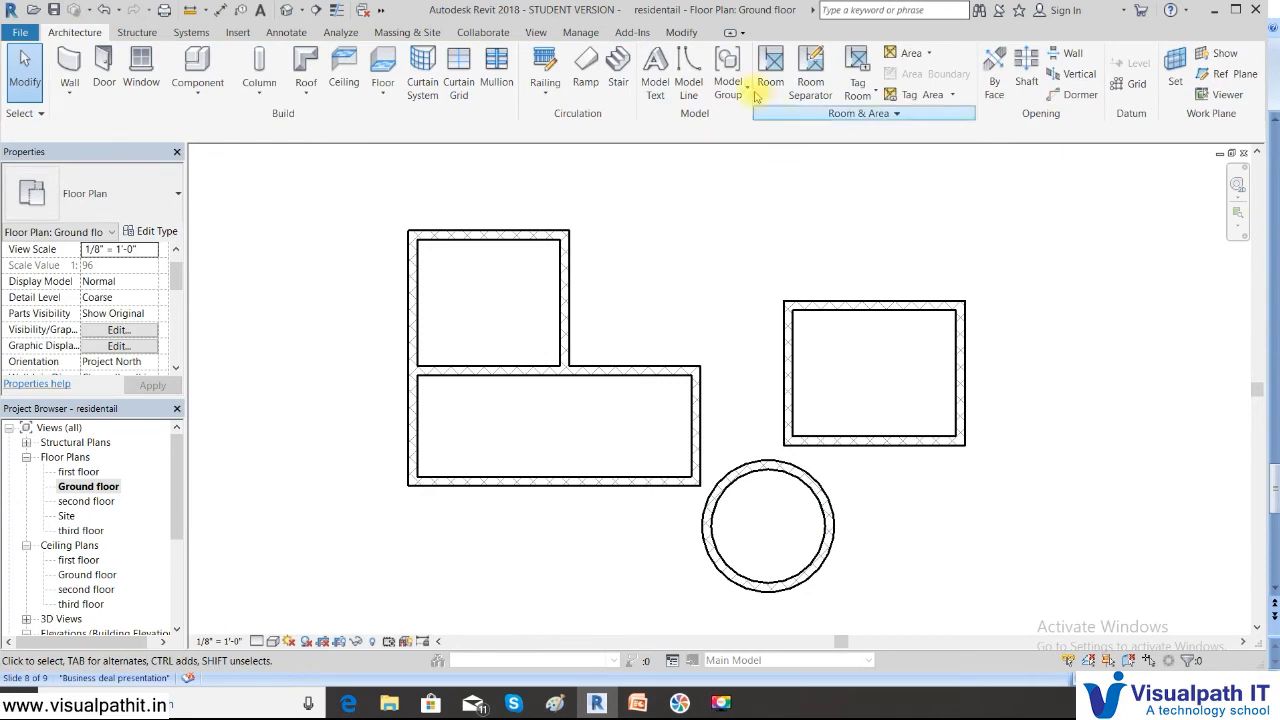
Step: Draw a five-sided inscribed polygon of 9" masonry walls above the separate rectangular room
{"action": "left_click", "coordinate": [70, 68]}
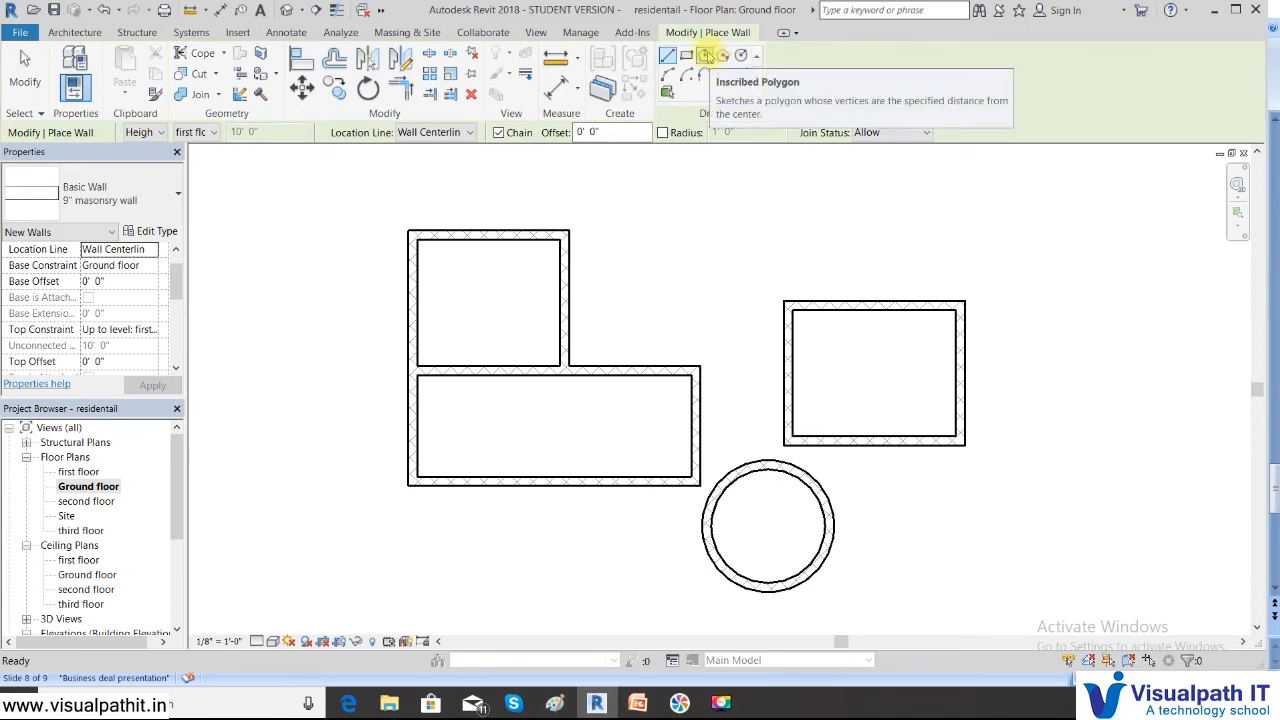
{"action": "left_click", "coordinate": [705, 55]}
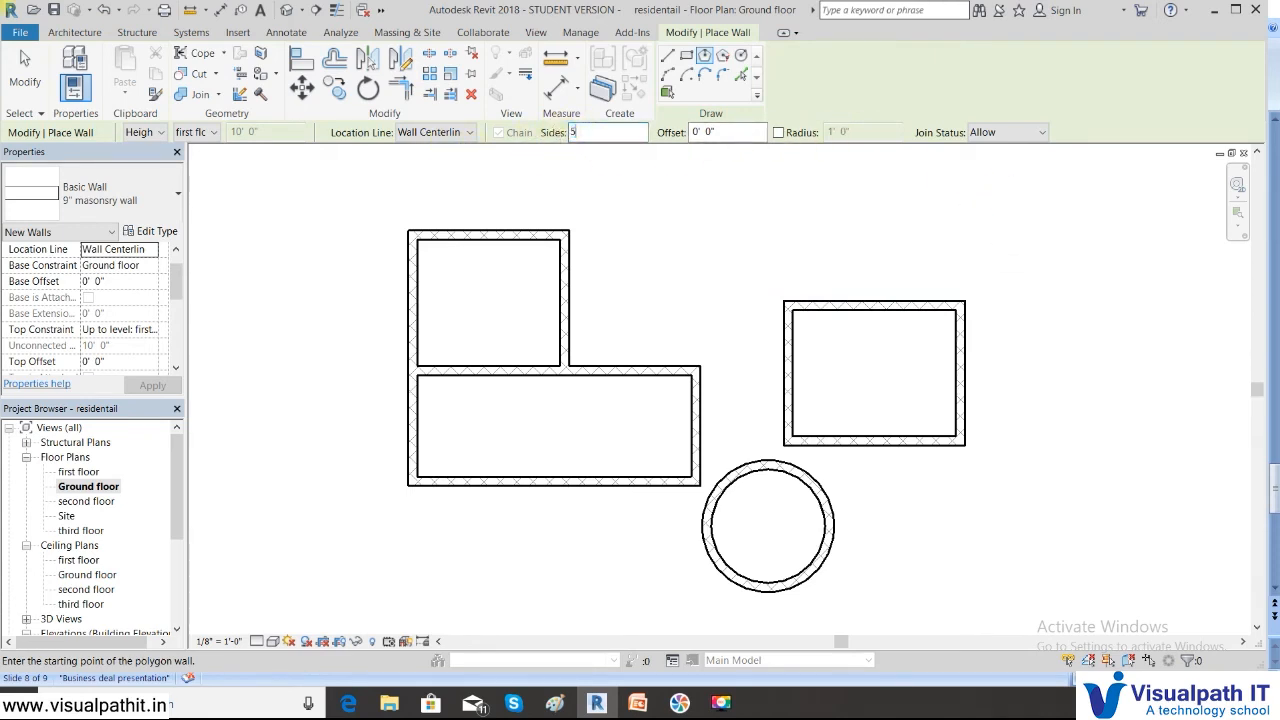
{"action": "left_click", "coordinate": [755, 197]}
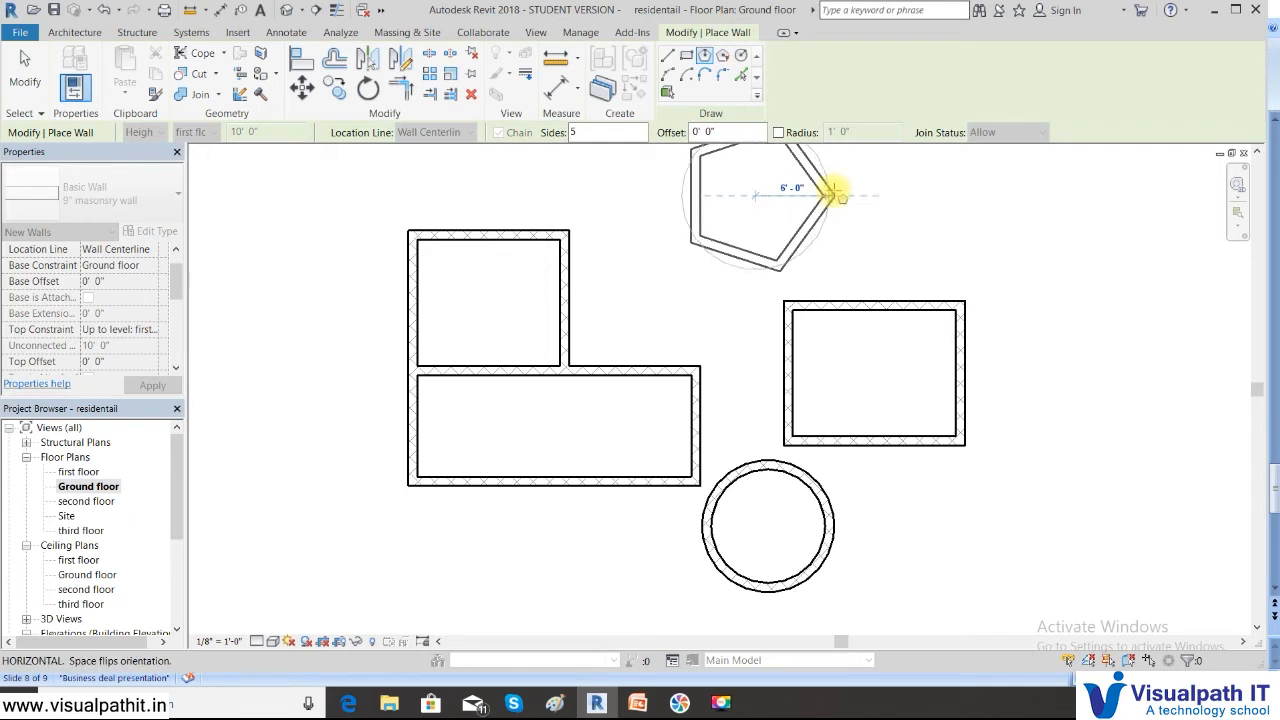
{"action": "left_click", "coordinate": [848, 192]}
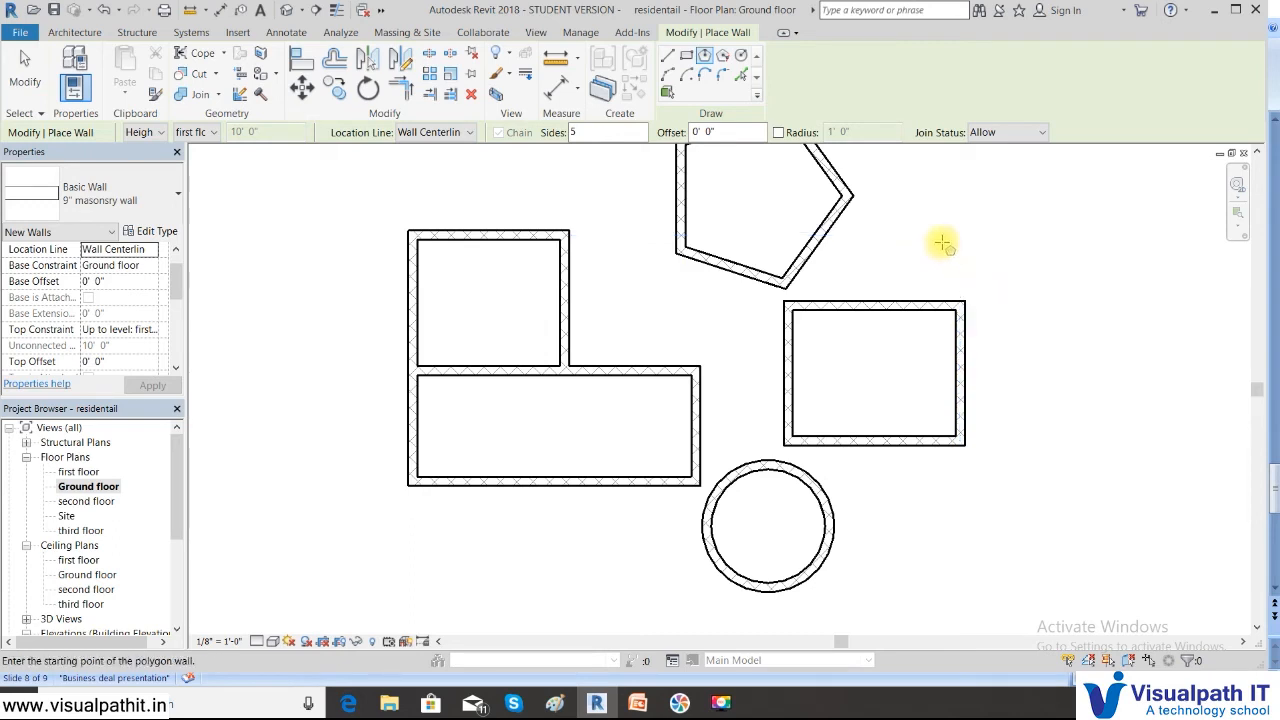
Step: Draw a start-end-radius arc wall with a radius of about 8' below and right of the separate rectangular room, ending the chain there
{"action": "left_click", "coordinate": [668, 74]}
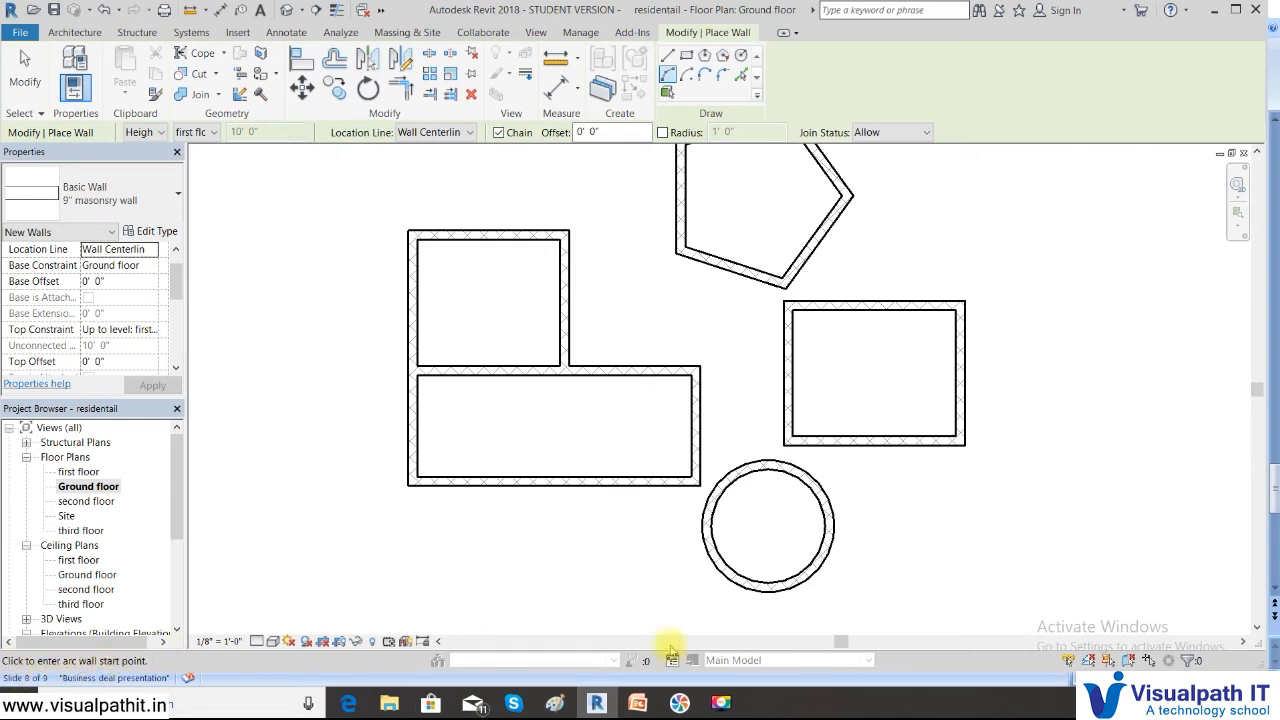
{"action": "left_click", "coordinate": [927, 558]}
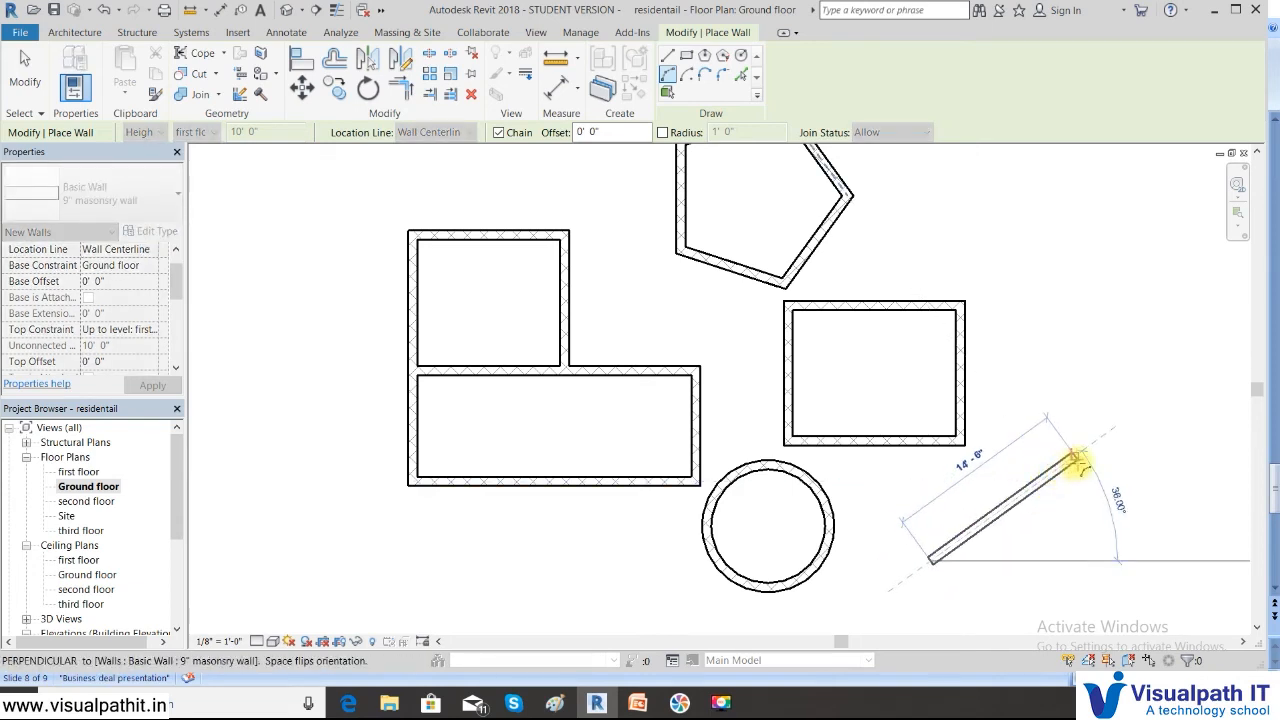
{"action": "left_click", "coordinate": [1075, 461]}
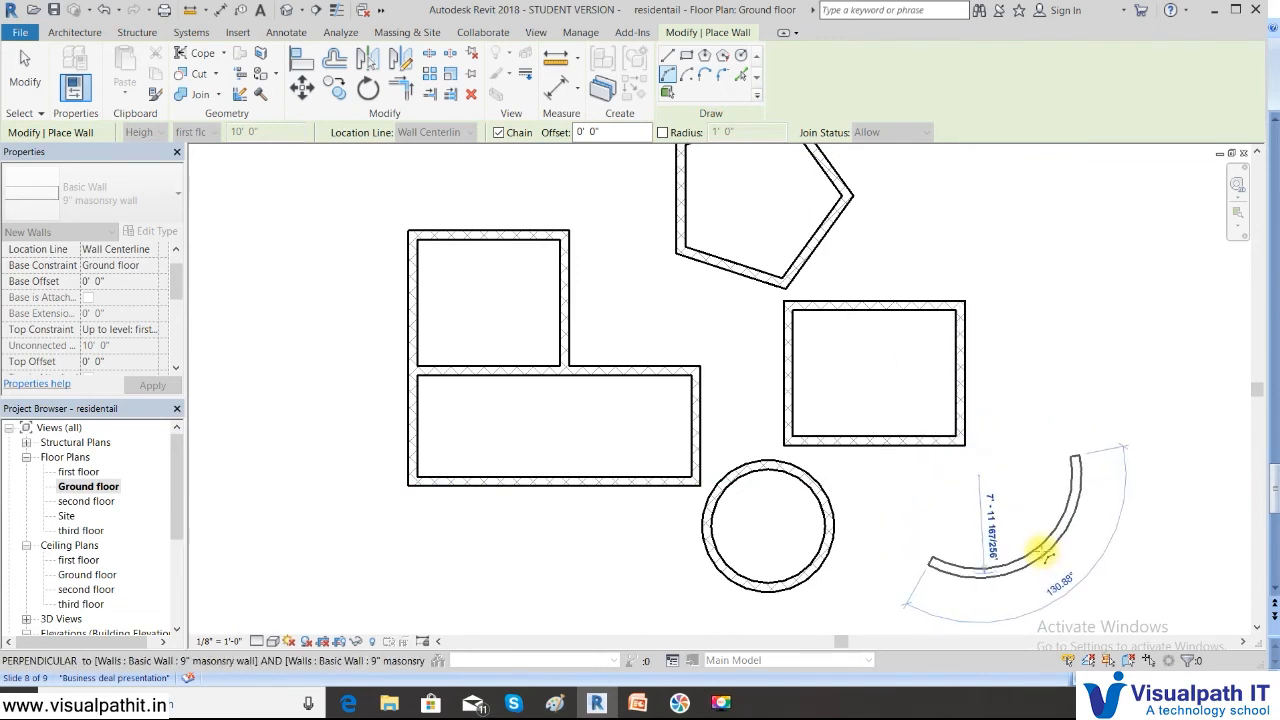
{"action": "left_click", "coordinate": [1045, 552]}
{"action": "right_click", "coordinate": [1074, 377]}
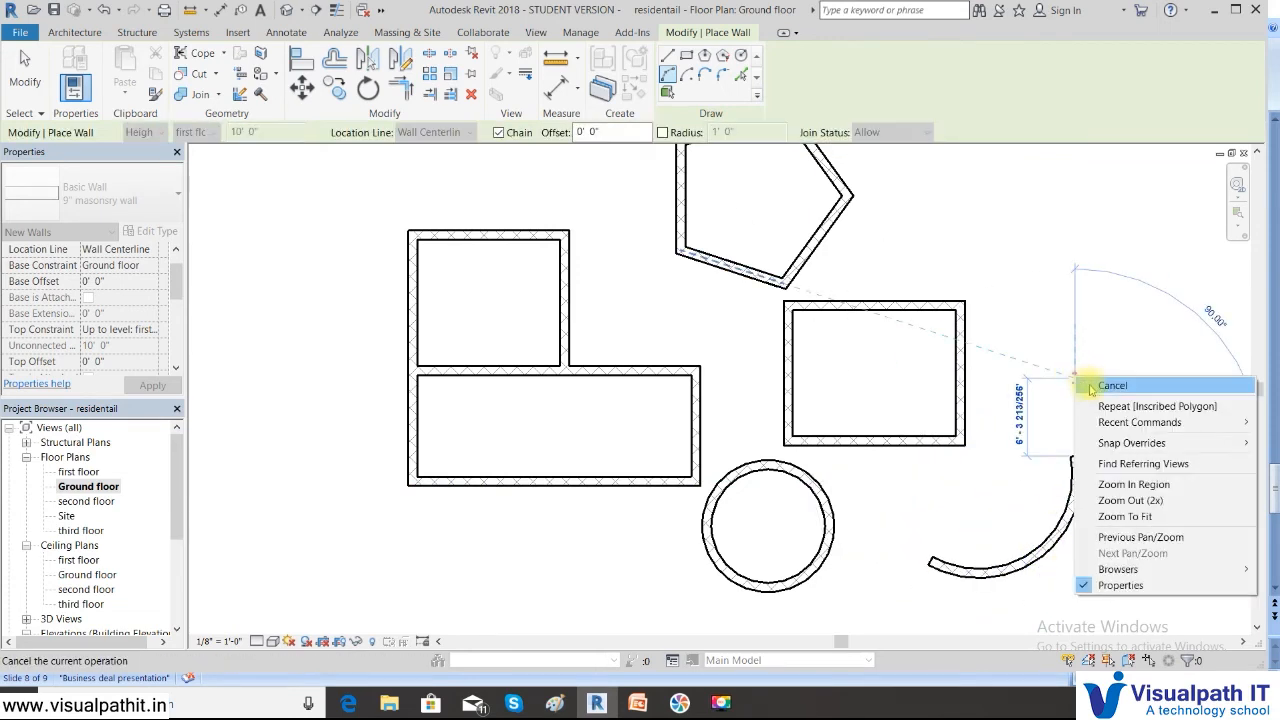
{"action": "left_click", "coordinate": [1108, 386]}
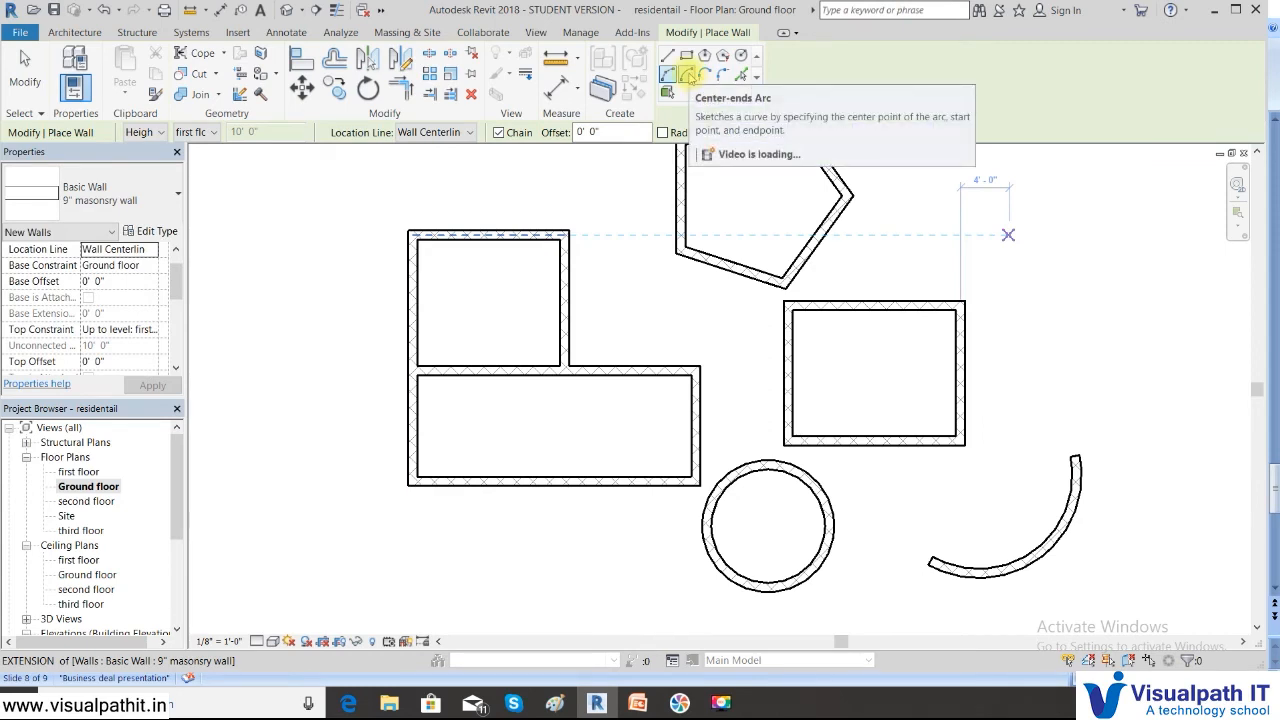
Step: Draw a center-ends arc wall with a radius of about 6' 2", spanning about 130°, at the lower left of the two-room layout
{"action": "left_click", "coordinate": [688, 75]}
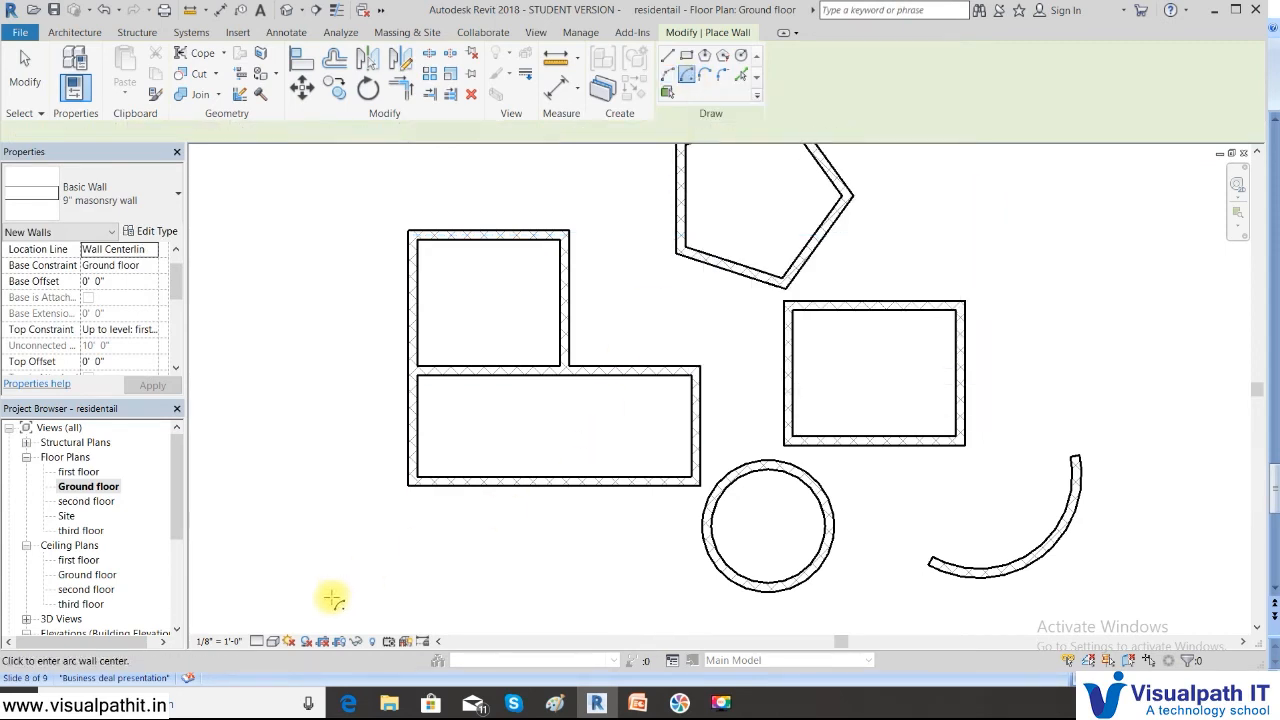
{"action": "left_click", "coordinate": [310, 553]}
{"action": "left_click", "coordinate": [337, 489]}
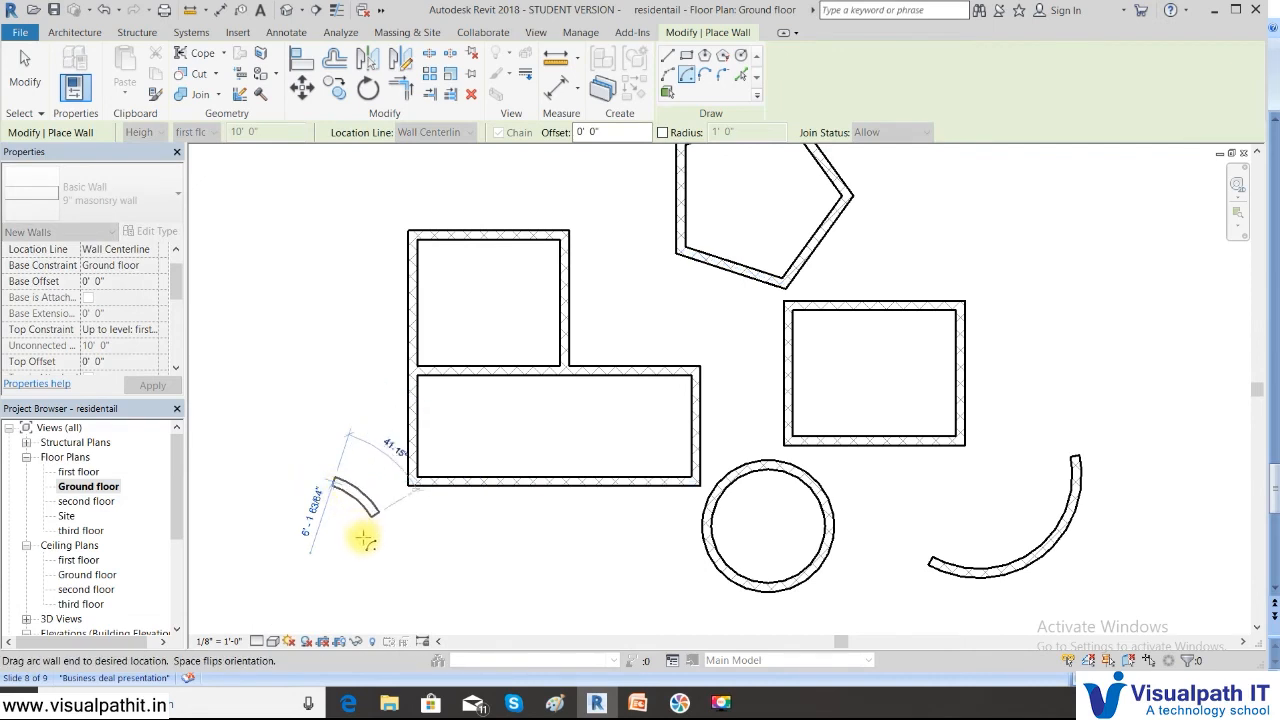
{"action": "left_click", "coordinate": [340, 600]}
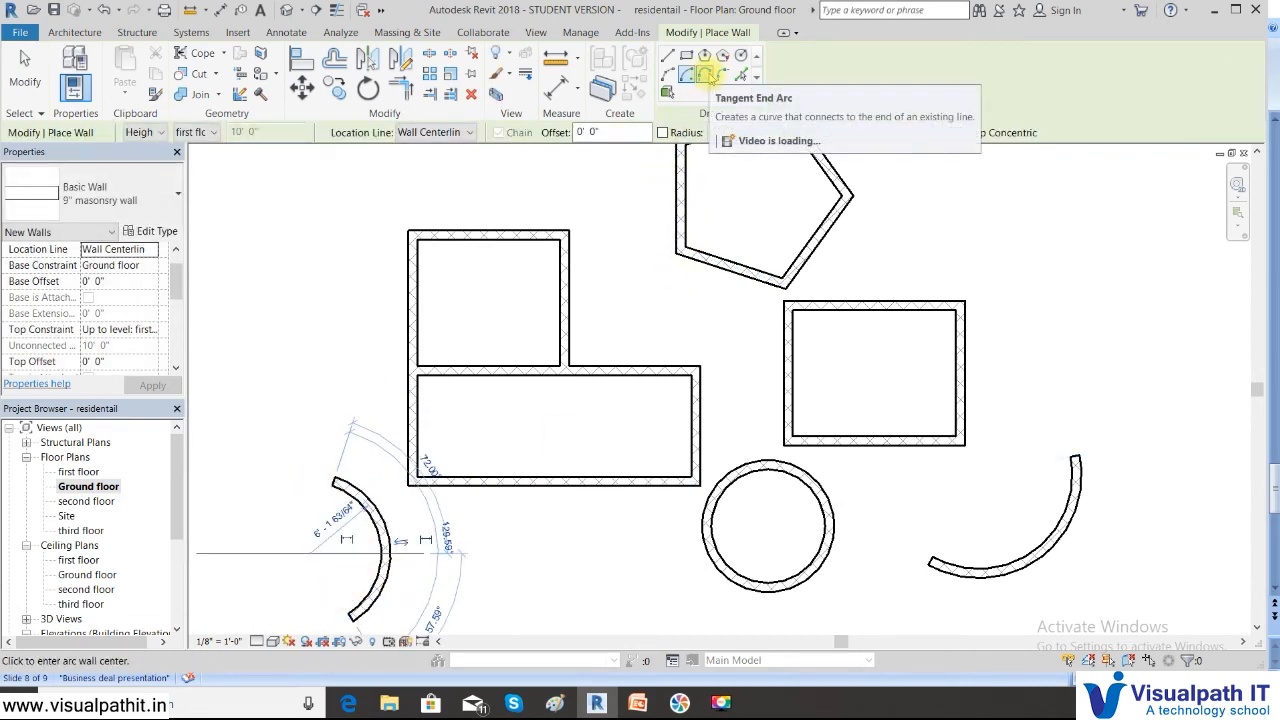
Step: Extend the arc wall near the separate rectangular room with a tangent end arc from its upper end, and end the chain
{"action": "left_click", "coordinate": [707, 76]}
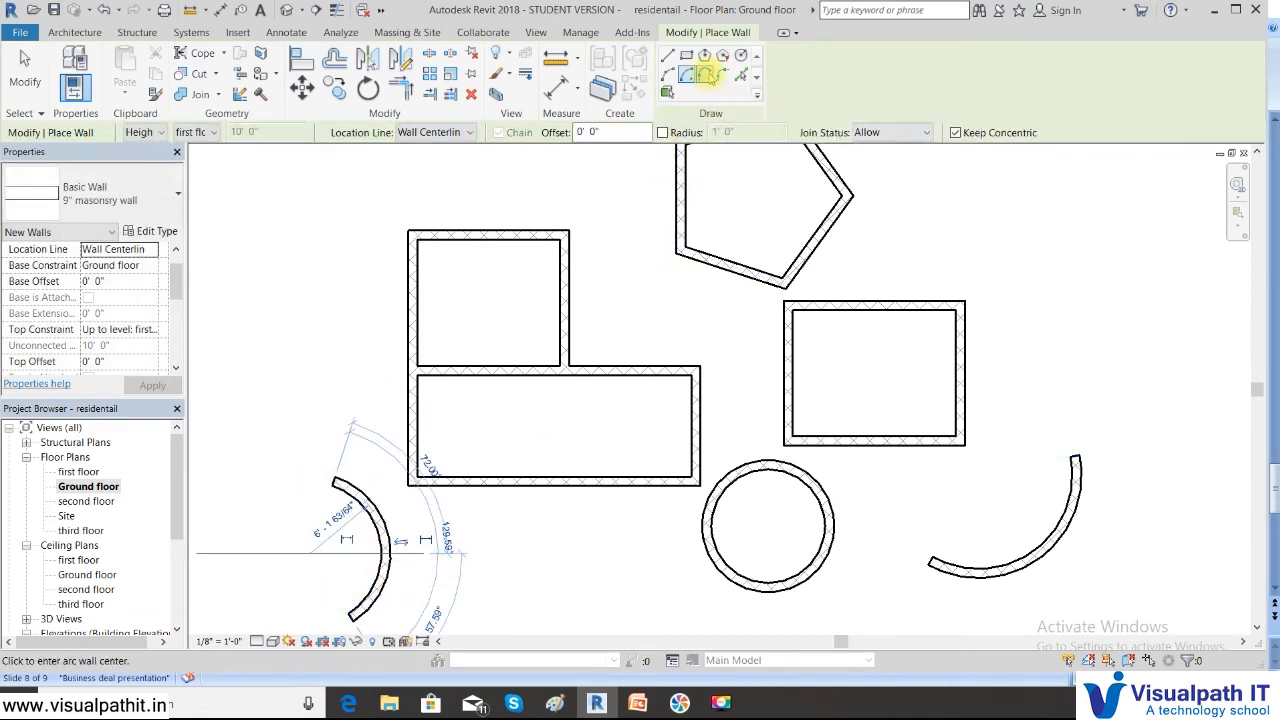
{"action": "left_click", "coordinate": [1073, 458]}
{"action": "left_click", "coordinate": [1043, 317]}
{"action": "right_click", "coordinate": [1078, 258]}
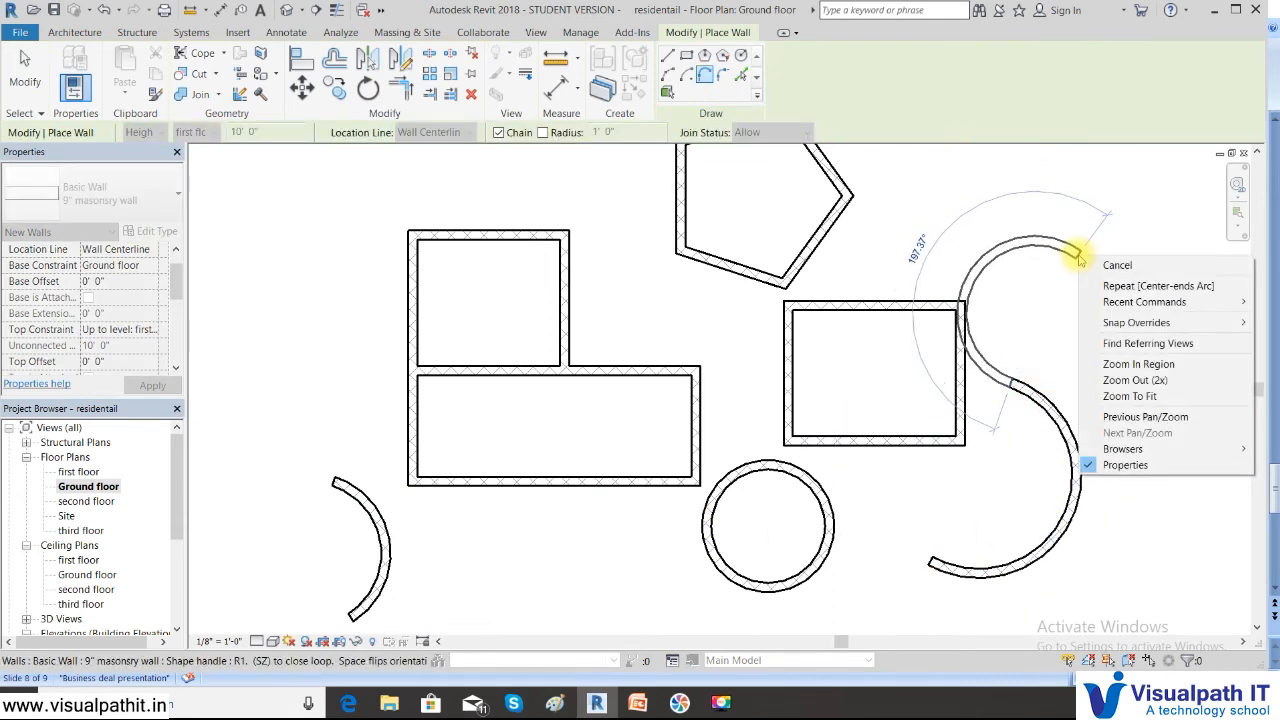
{"action": "left_click", "coordinate": [1105, 264]}
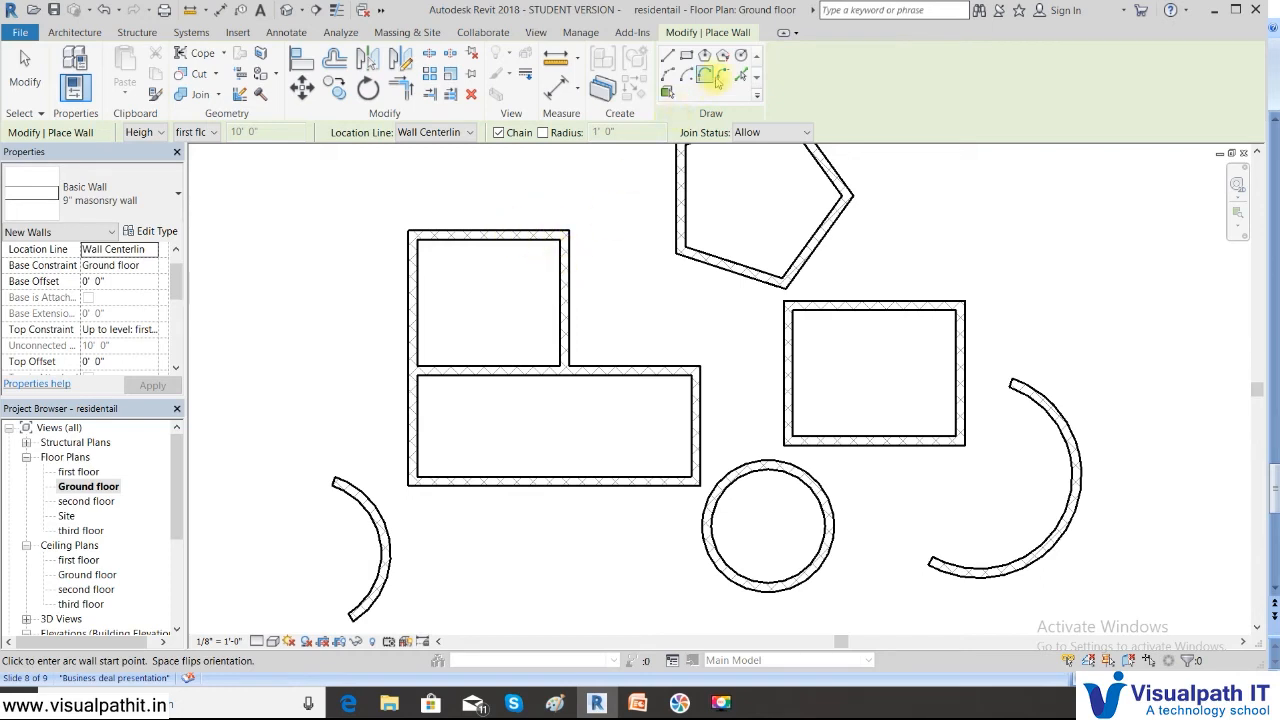
Step: Round the upper room's top right corner with a fillet arc wall of about 5' 6" radius, leaving the fixed radius option off
{"action": "left_click", "coordinate": [724, 74]}
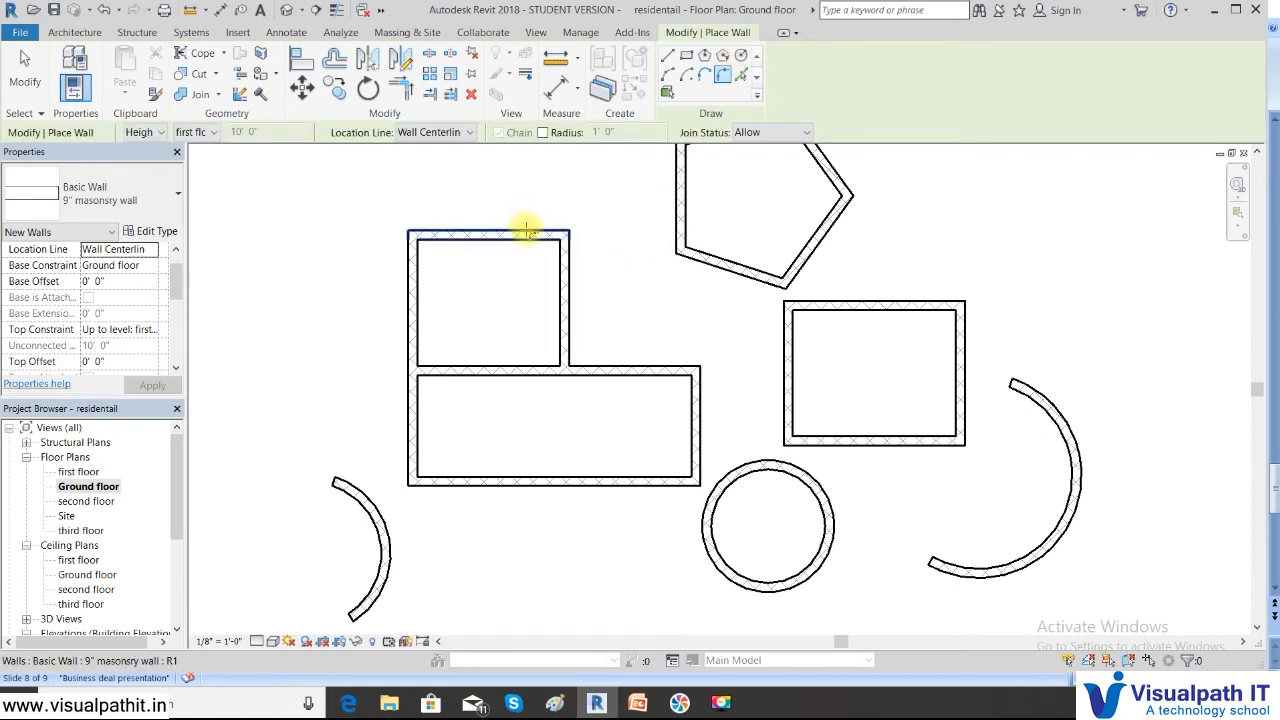
{"action": "left_click", "coordinate": [542, 133]}
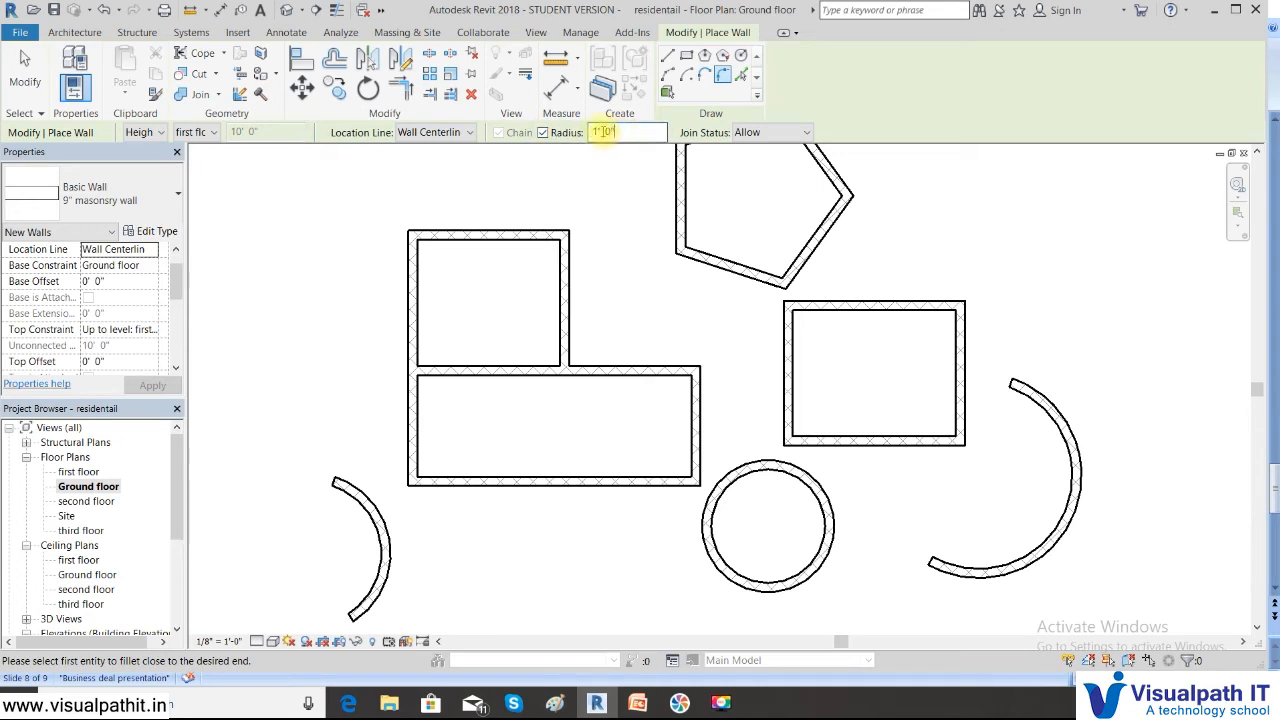
{"action": "left_click", "coordinate": [543, 133]}
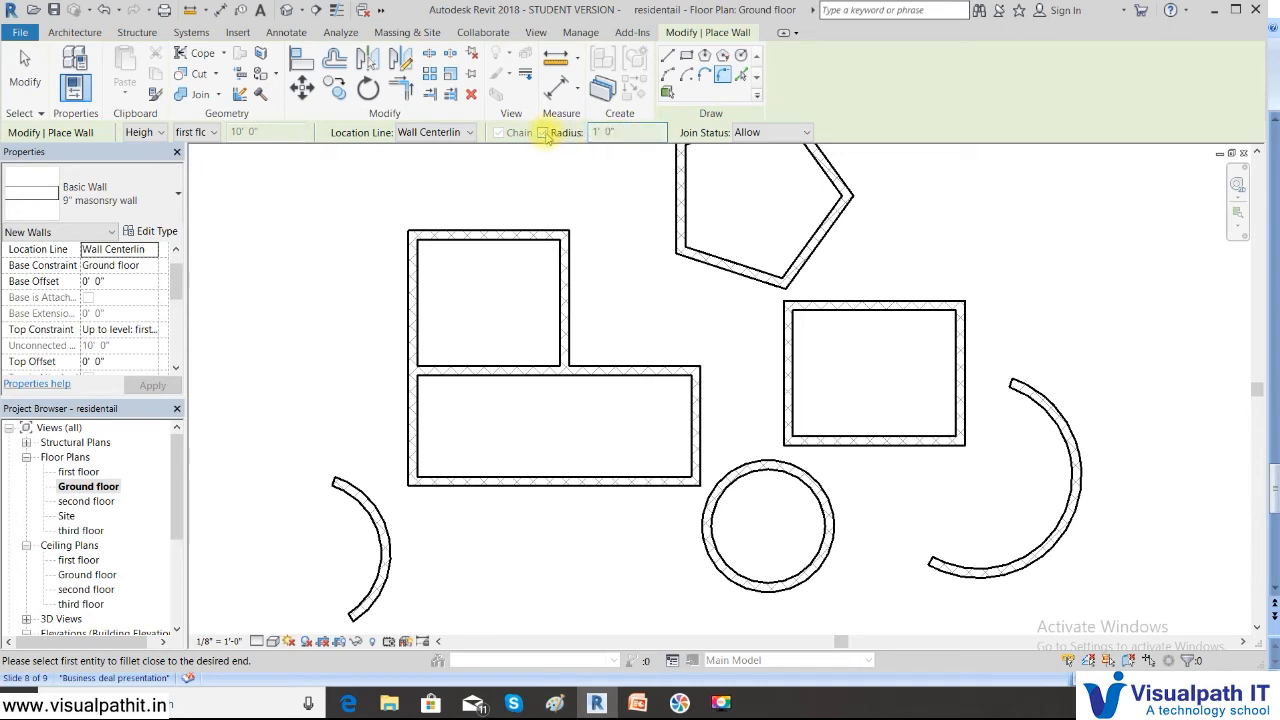
{"action": "left_click", "coordinate": [511, 233]}
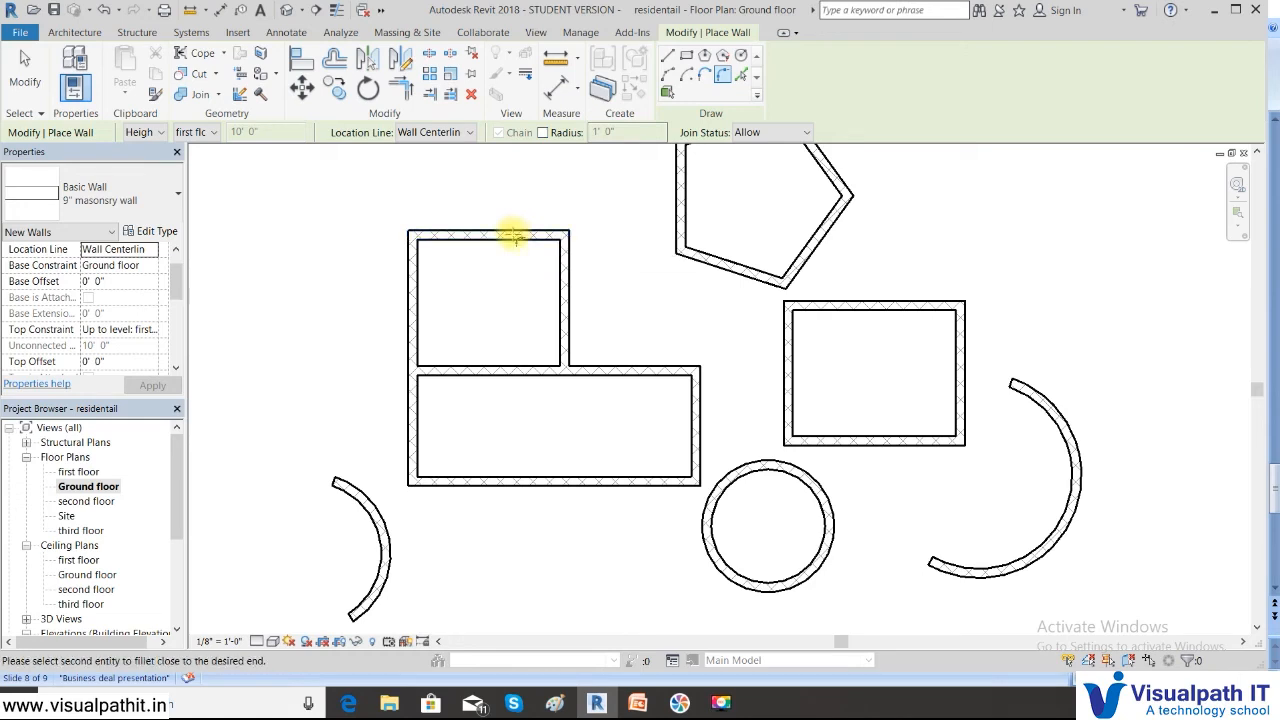
{"action": "left_click", "coordinate": [561, 277]}
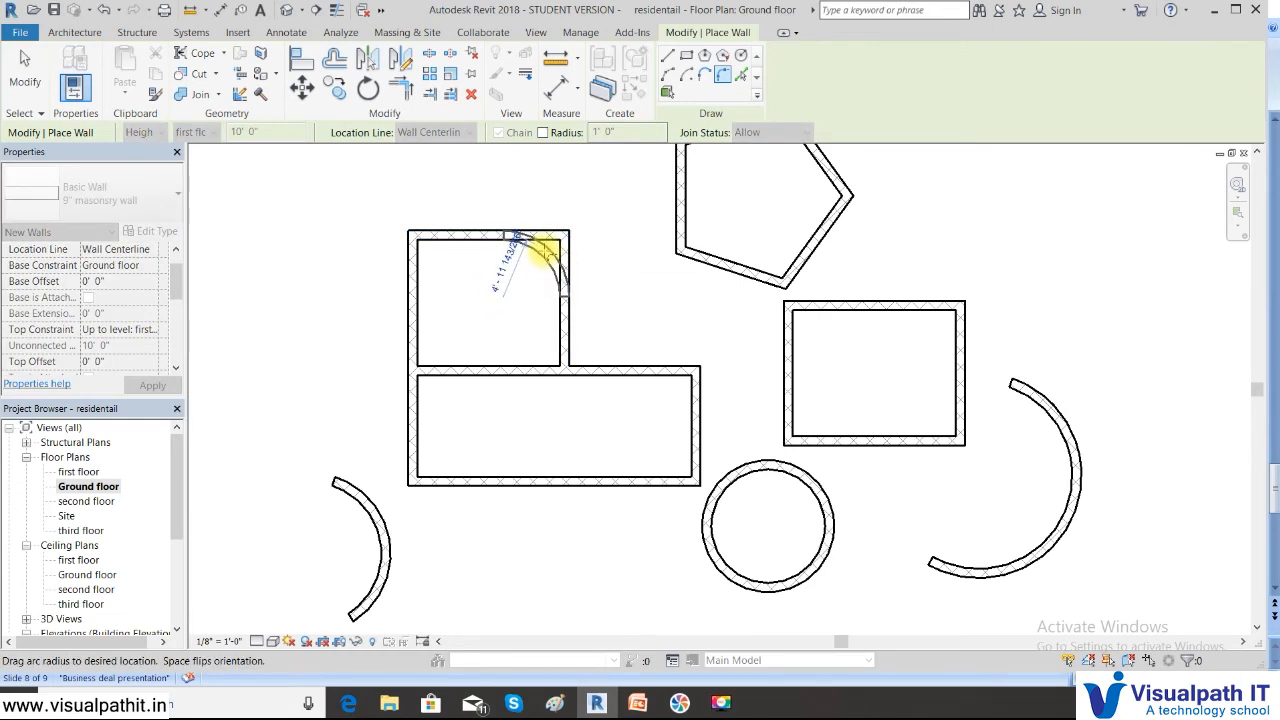
{"action": "left_click", "coordinate": [550, 251]}
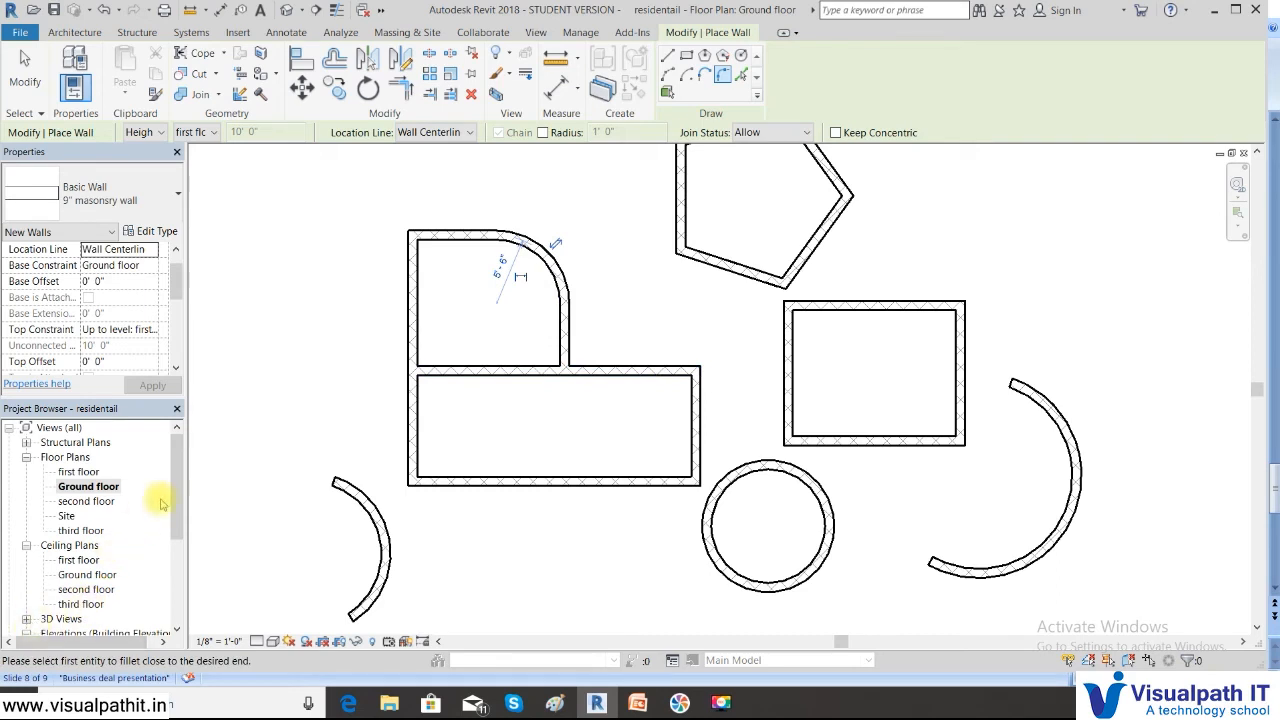
Step: Open the default 3D view and examine all the modelled walls, including the arc walls and the filleted corner
{"action": "left_click_drag", "start_coordinate": [177, 459], "coordinate": [176, 489]}
{"action": "left_click", "coordinate": [26, 560]}
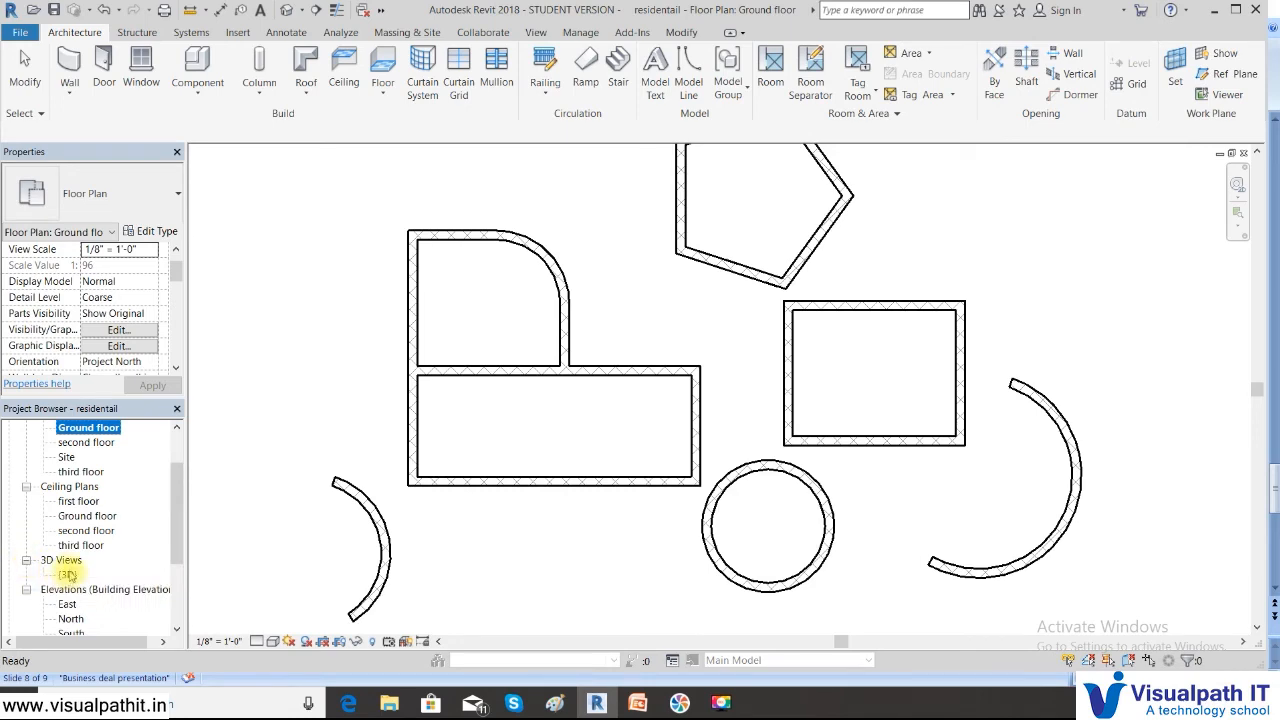
{"action": "double_click", "coordinate": [67, 574]}
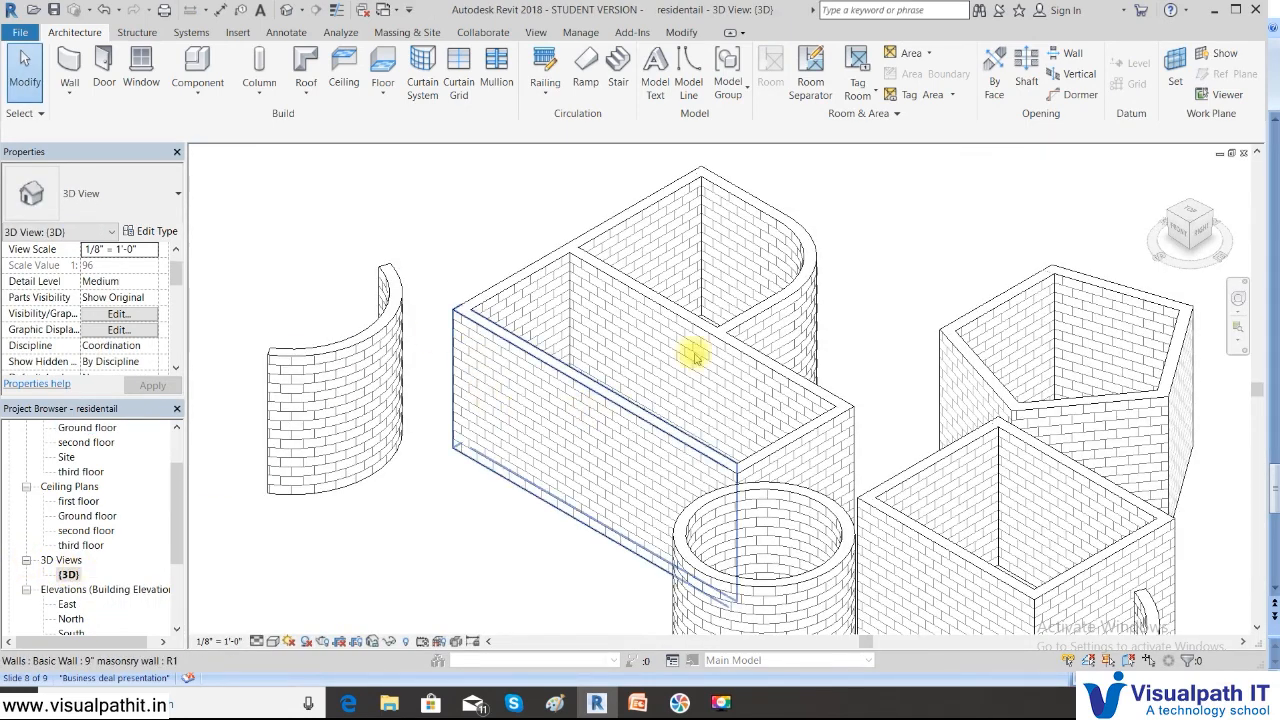
{"action": "middle_click_drag", "start_coordinate": [894, 380], "coordinate": [834, 220]}
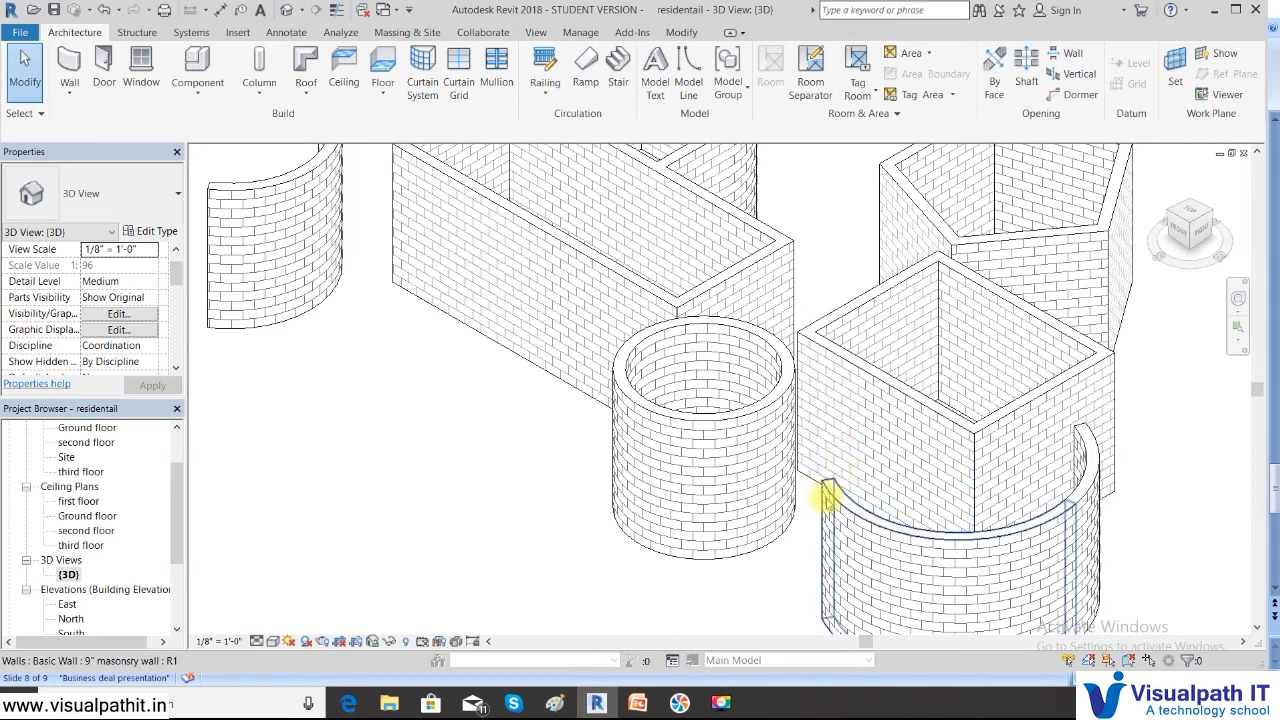
{"action": "scroll", "coordinate": [827, 497], "scroll_direction": "down", "scroll_amount": 2}
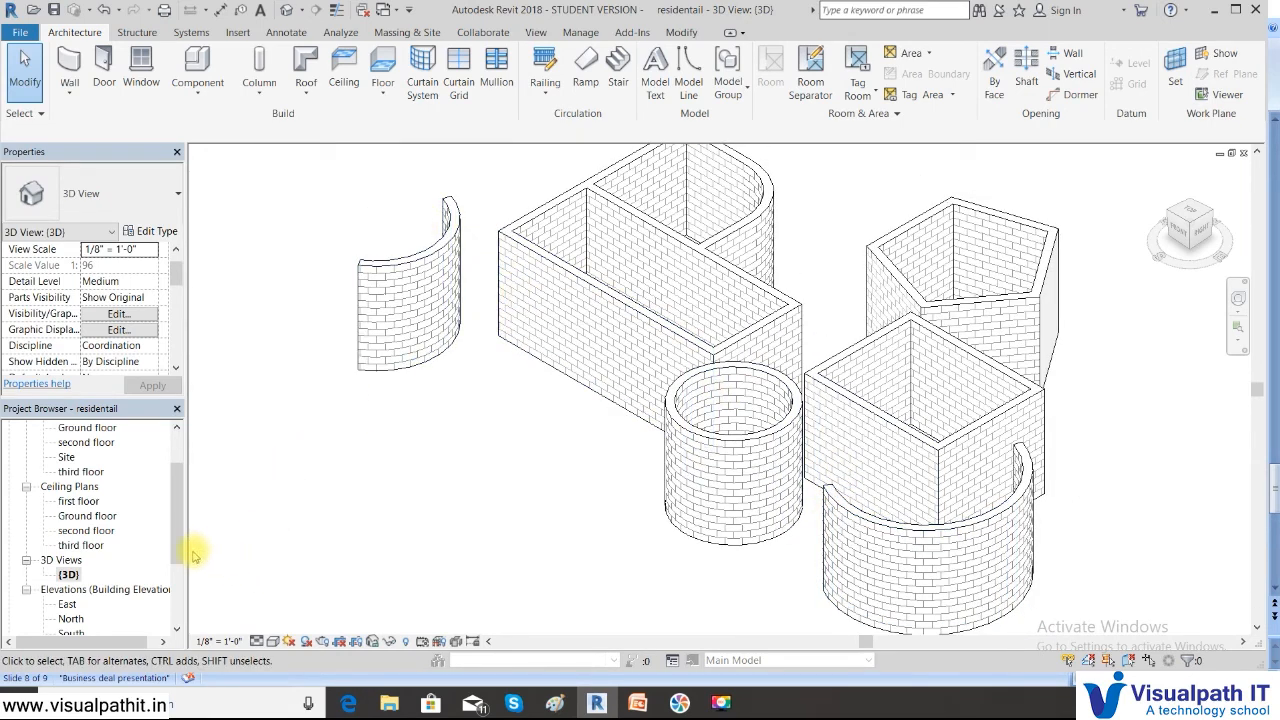
Step: Open the South elevation and examine the walls against the Ground floor, first floor and second floor levels
{"action": "scroll", "coordinate": [183, 548], "scroll_direction": "down", "scroll_amount": 2}
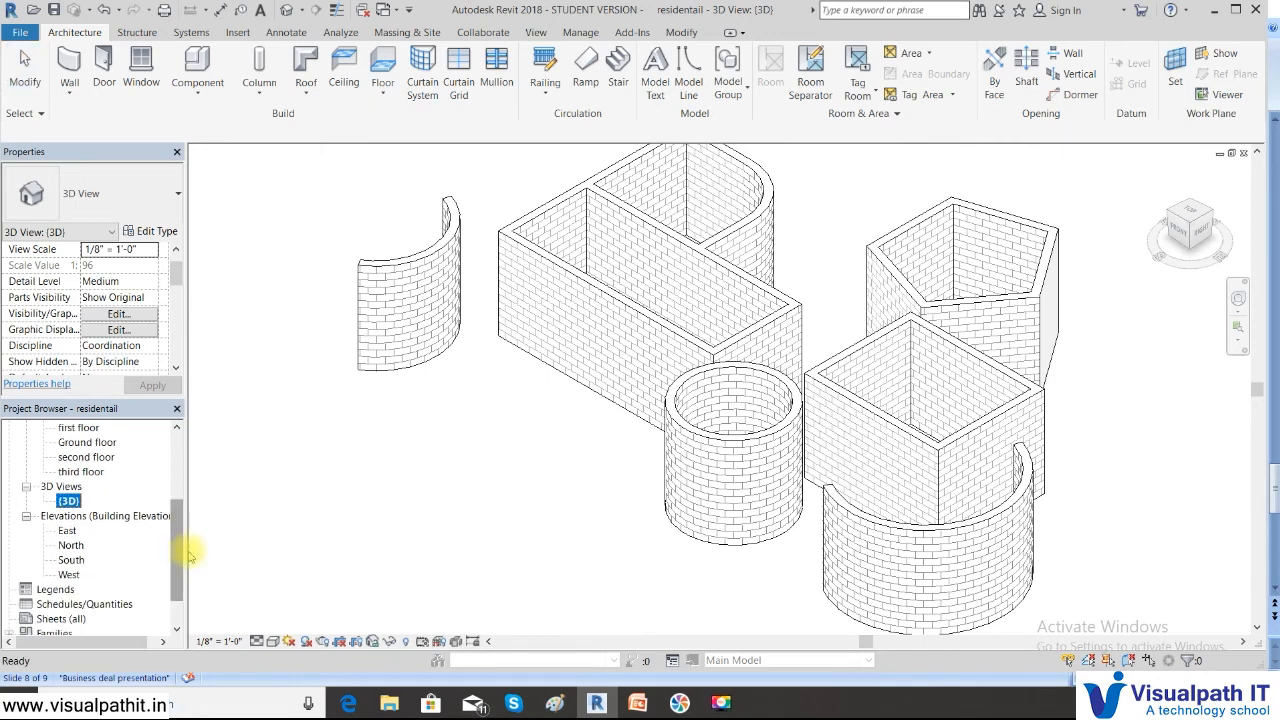
{"action": "double_click", "coordinate": [70, 560]}
{"action": "middle_click_drag", "start_coordinate": [438, 531], "coordinate": [653, 497]}
{"action": "scroll", "coordinate": [583, 486], "scroll_direction": "up", "scroll_amount": 1}
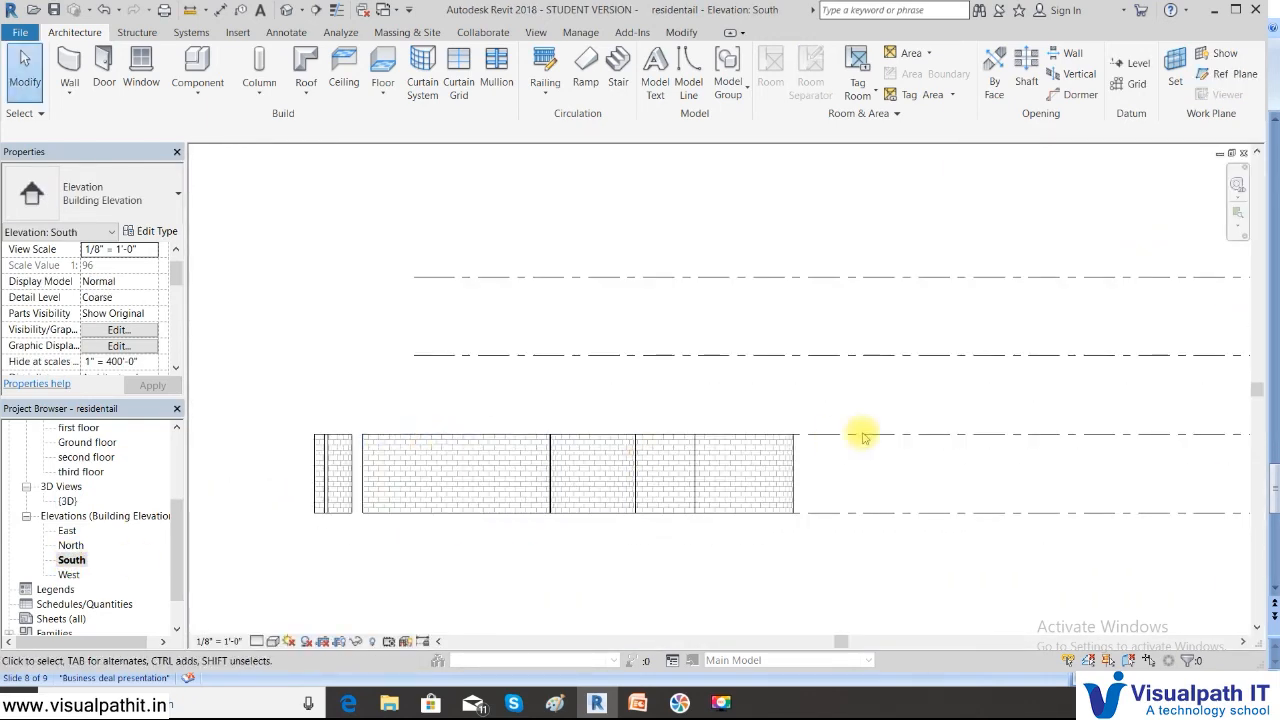
{"action": "scroll", "coordinate": [1063, 466], "scroll_direction": "down", "scroll_amount": 1}
{"action": "middle_click_drag", "start_coordinate": [1063, 466], "coordinate": [600, 423]}
{"action": "scroll", "coordinate": [1030, 388], "scroll_direction": "up", "scroll_amount": 4}
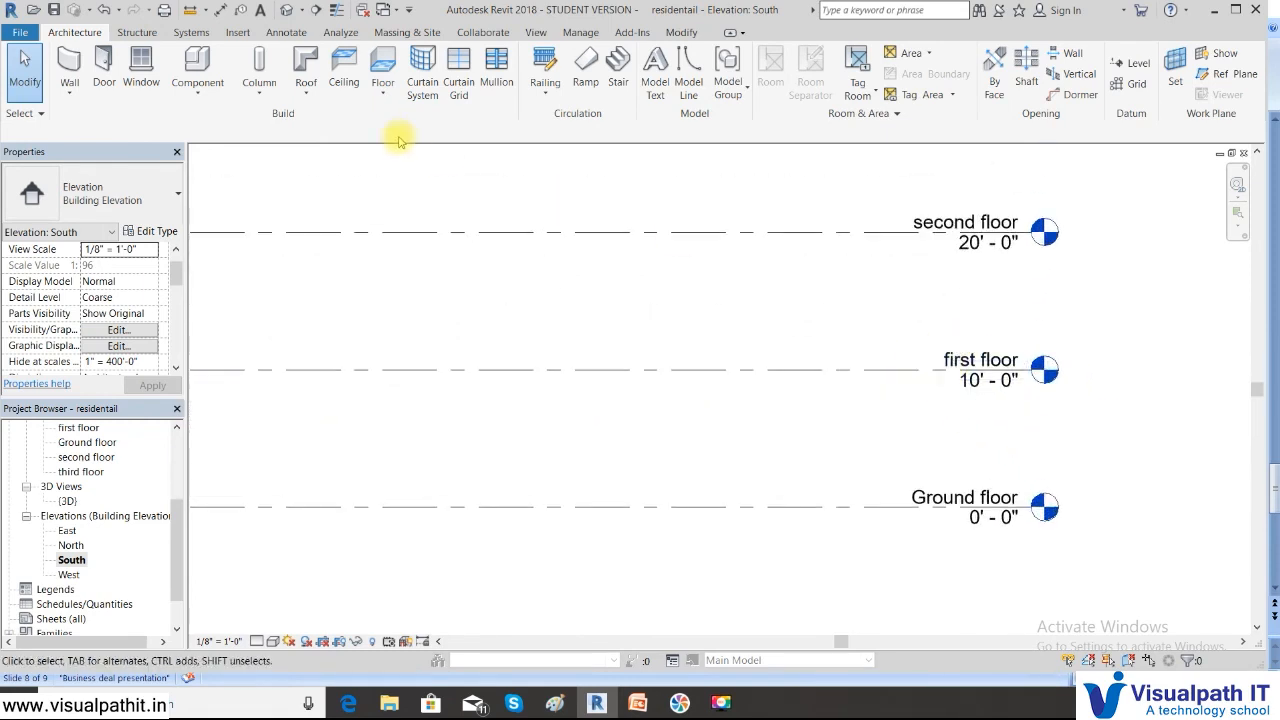
{"action": "scroll", "coordinate": [494, 384], "scroll_direction": "down", "scroll_amount": 1}
{"action": "middle_click_drag", "start_coordinate": [468, 410], "coordinate": [990, 390]}
{"action": "scroll", "coordinate": [542, 396], "scroll_direction": "down", "scroll_amount": 1}
{"action": "middle_click_drag", "start_coordinate": [571, 391], "coordinate": [820, 383]}
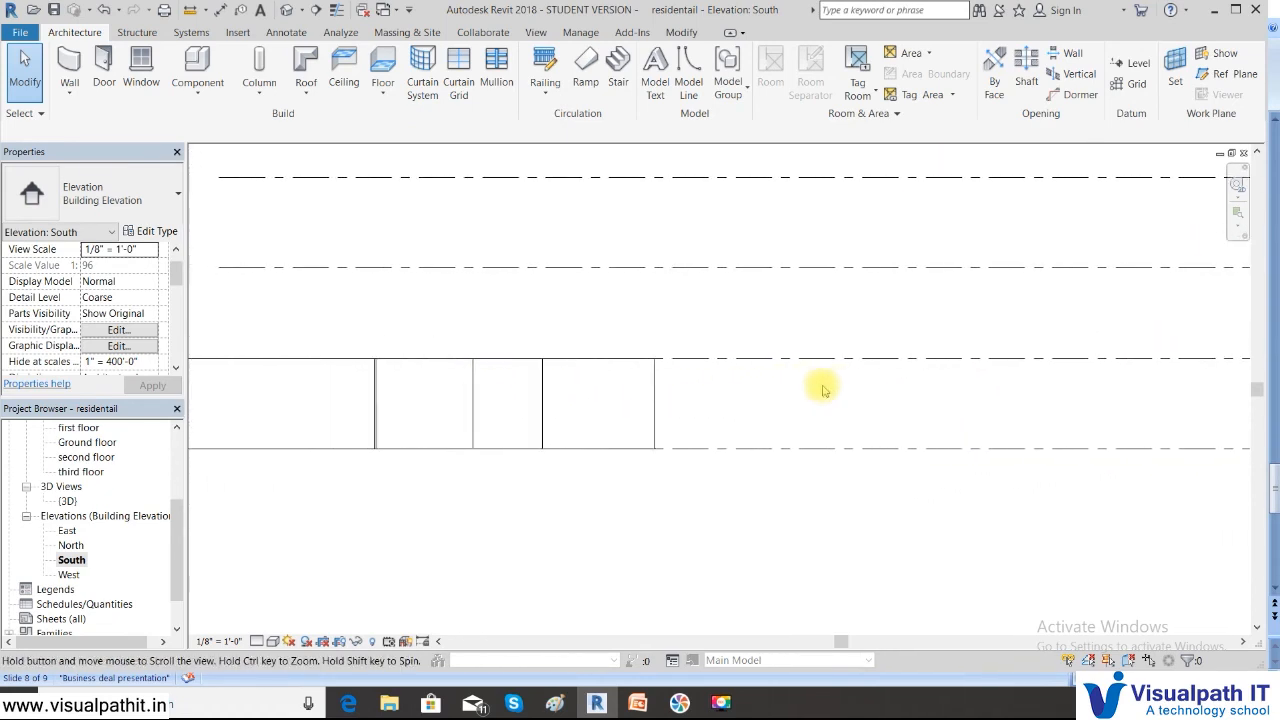
Step: Stretch the top of the arc wall near the separate rectangular room up to the second floor level
{"action": "left_click", "coordinate": [565, 366]}
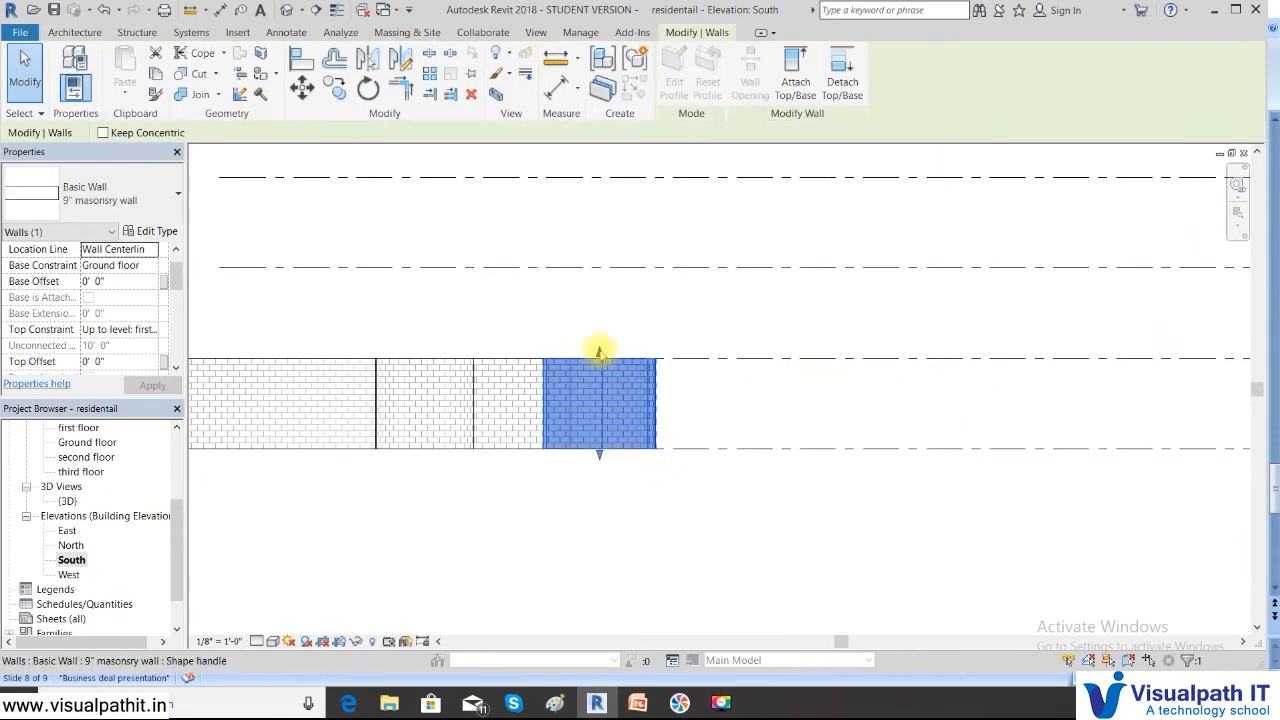
{"action": "left_click_drag", "start_coordinate": [599, 352], "coordinate": [598, 267]}
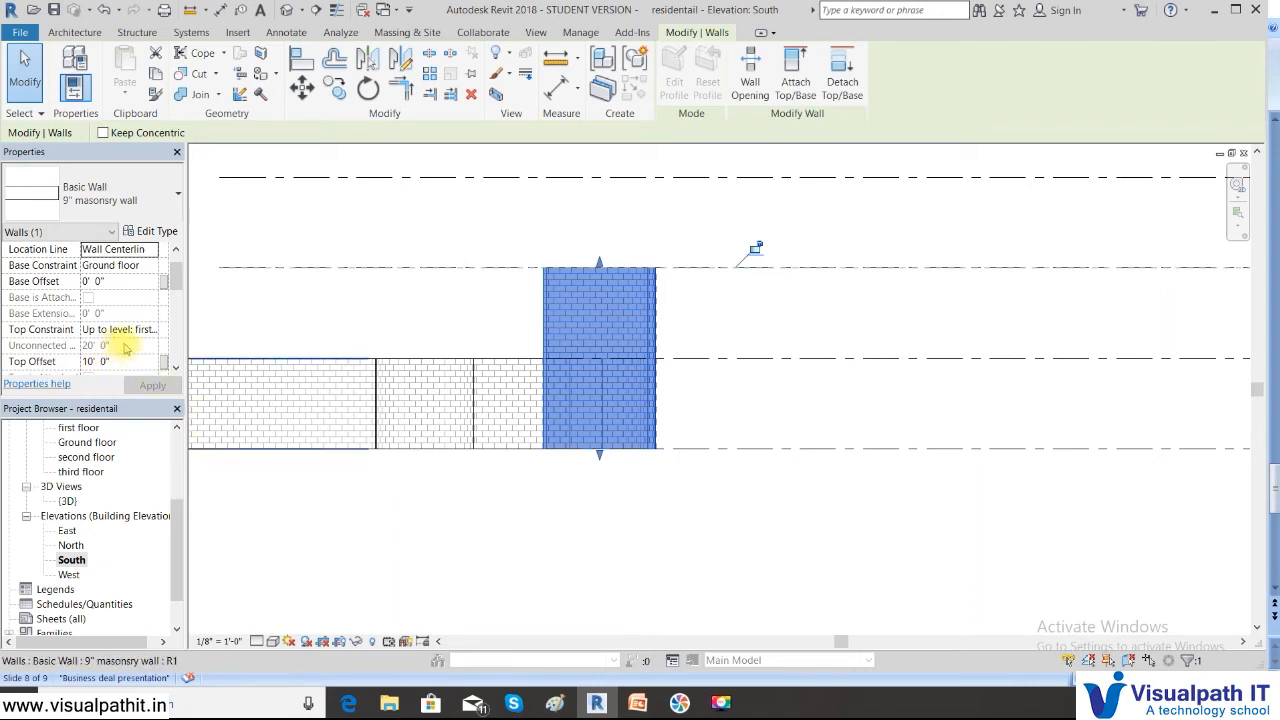
{"action": "left_click", "coordinate": [450, 524]}
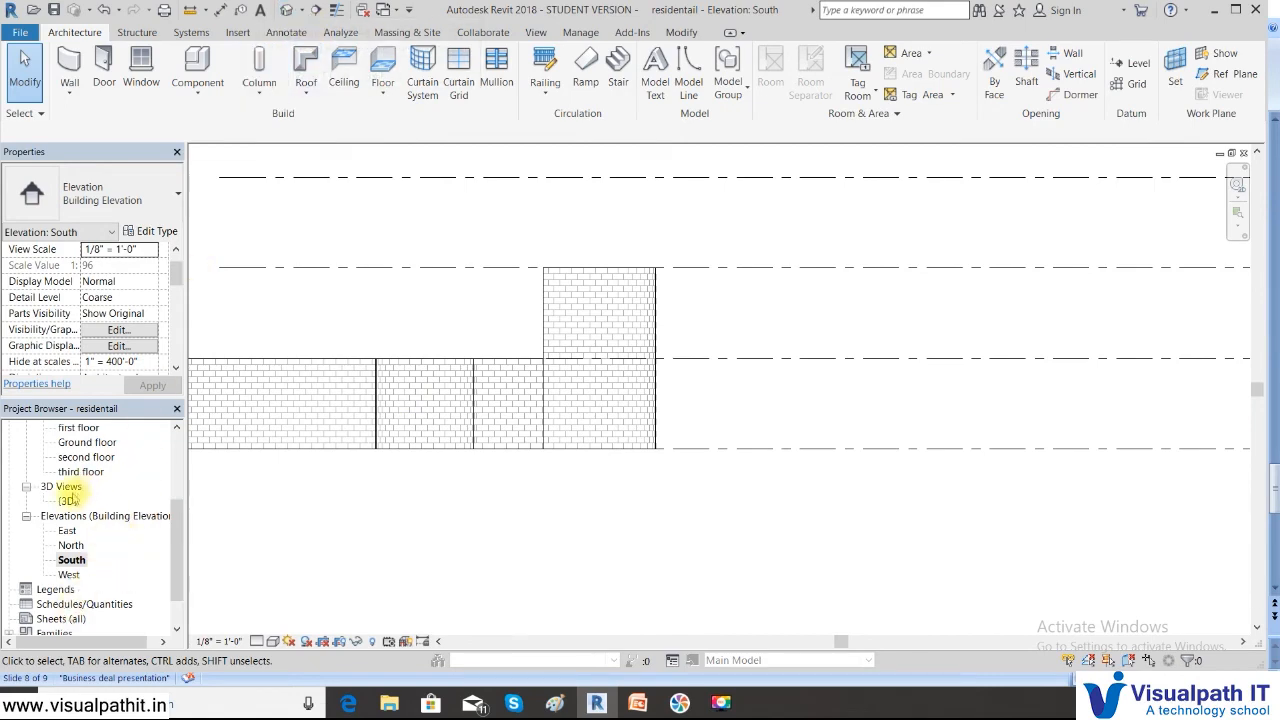
Step: In the 3D view, stretch the lone arc wall to about 15' 6" high and the two-room layout's long front wall to about 16' 10"
{"action": "double_click", "coordinate": [72, 500]}
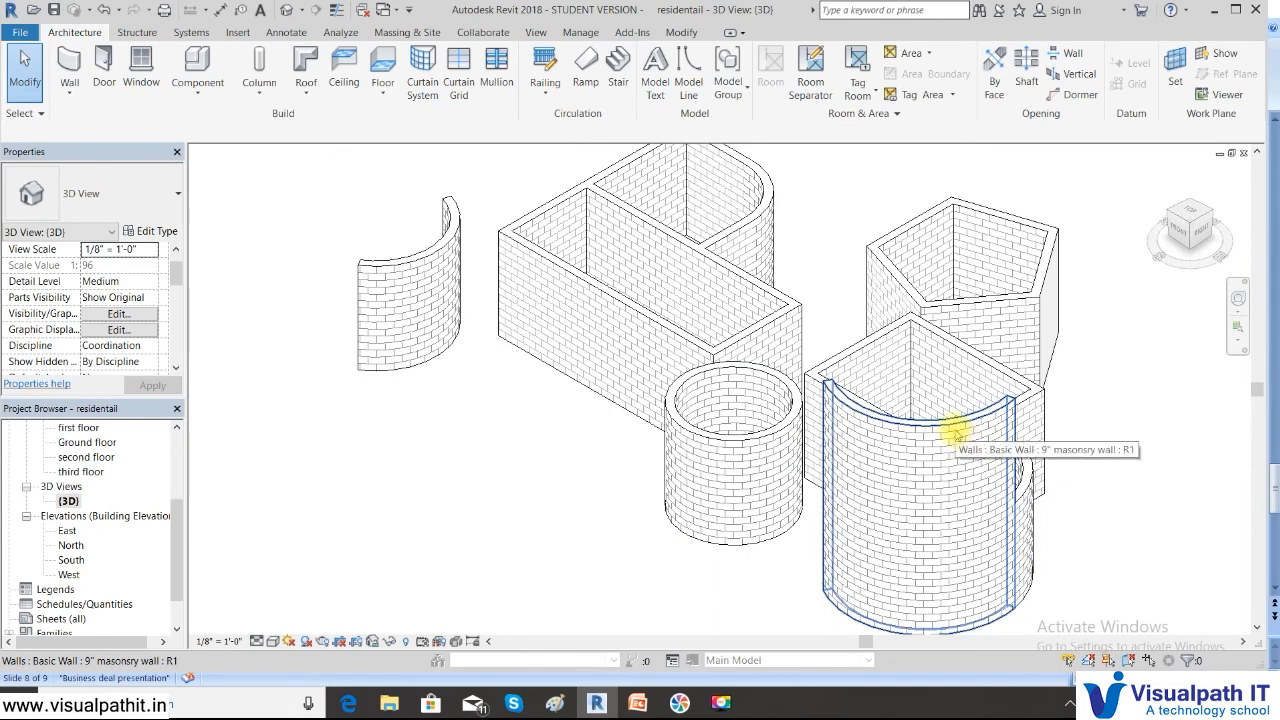
{"action": "left_click", "coordinate": [425, 263]}
{"action": "left_click_drag", "start_coordinate": [418, 234], "coordinate": [423, 177]}
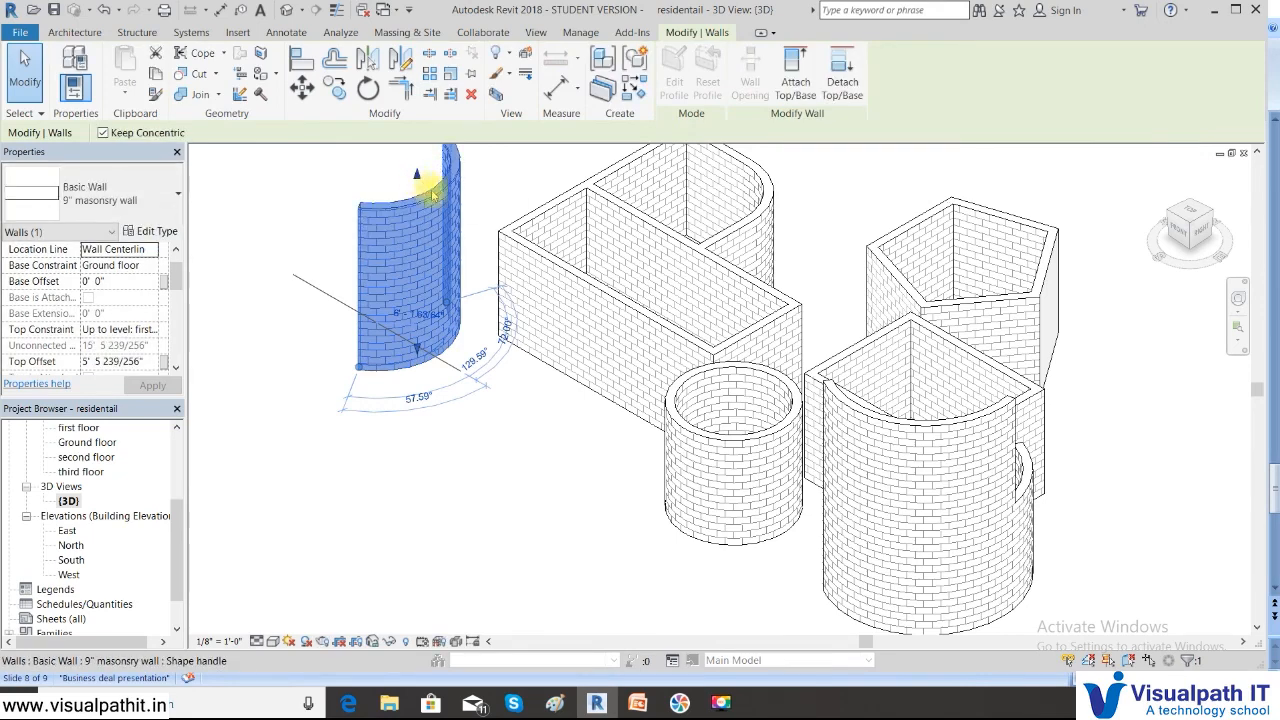
{"action": "left_click", "coordinate": [576, 275]}
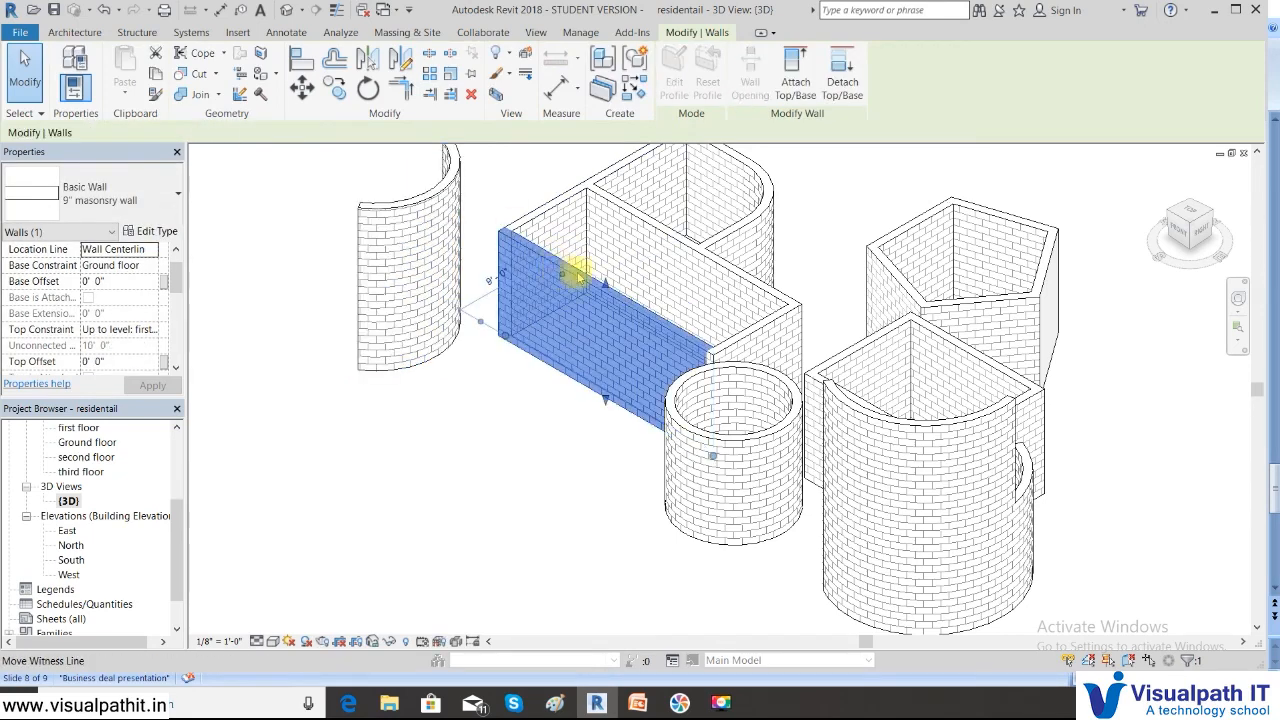
{"action": "left_click_drag", "start_coordinate": [606, 283], "coordinate": [606, 219]}
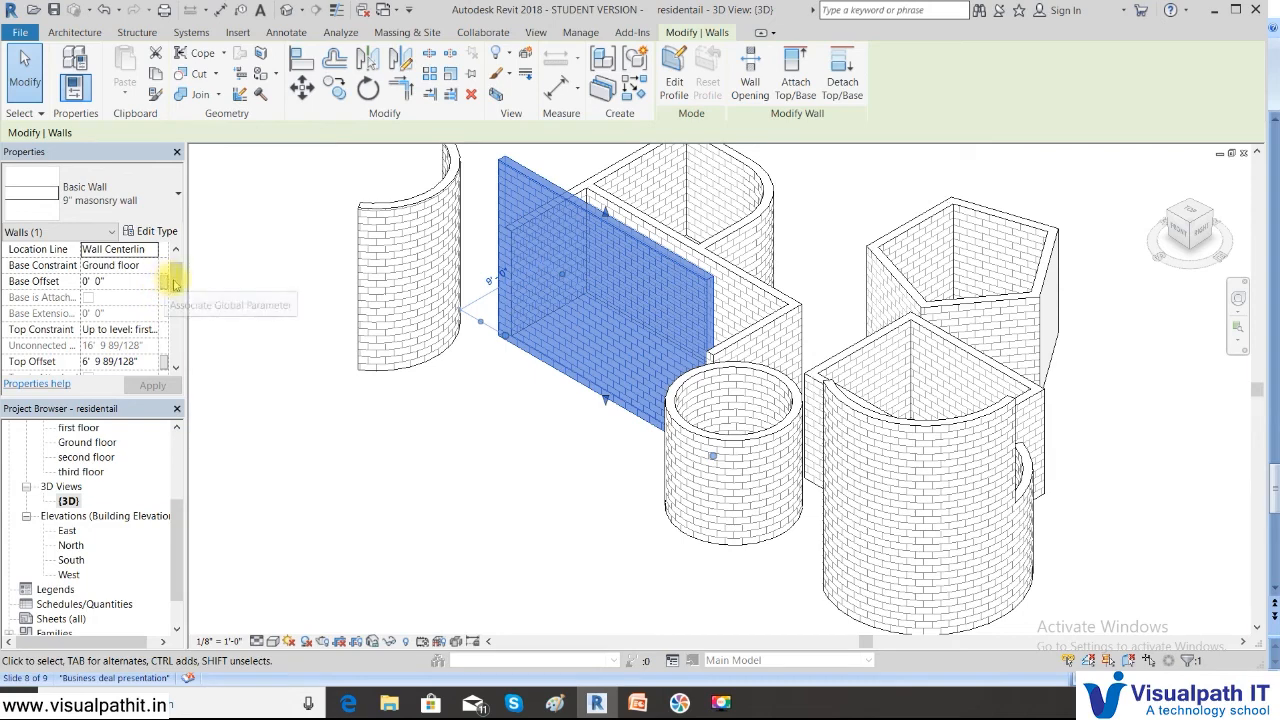
Step: Set the top offset of the two-room layout's long front wall to 0 and reselect the wall to check it
{"action": "left_click_drag", "start_coordinate": [180, 288], "coordinate": [180, 300]}
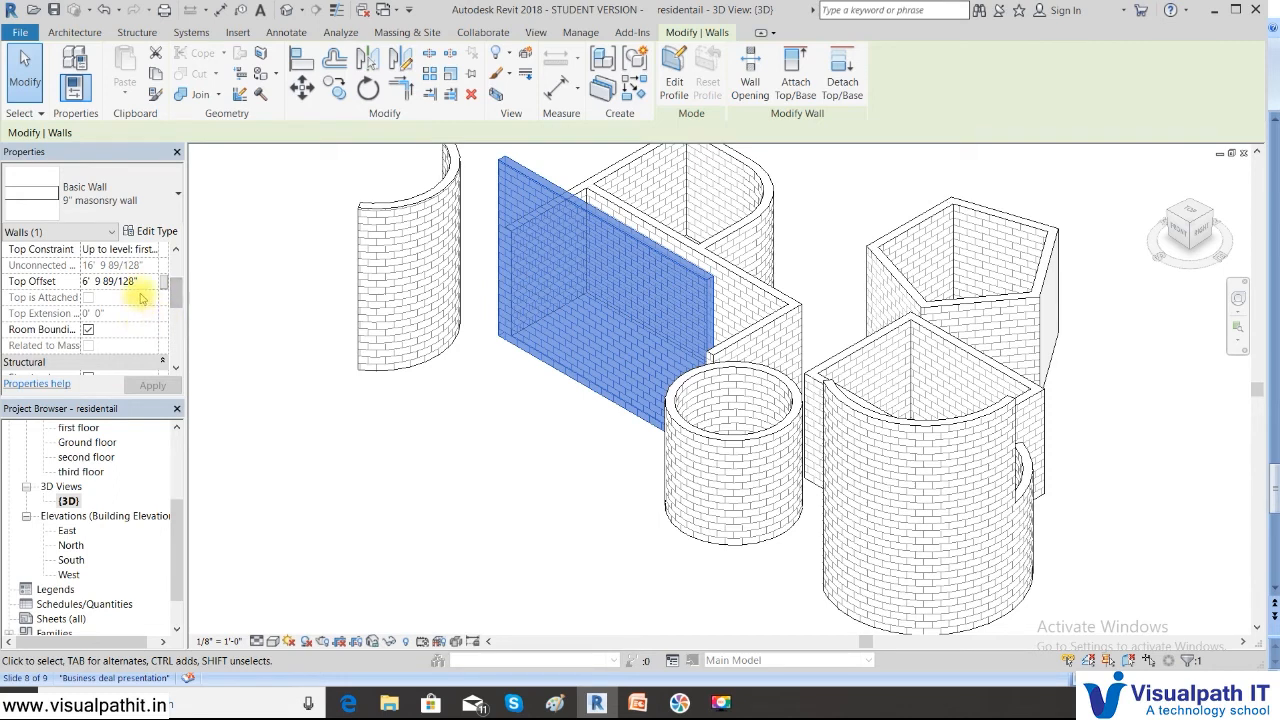
{"action": "left_click_drag", "start_coordinate": [146, 282], "coordinate": [44, 282]}
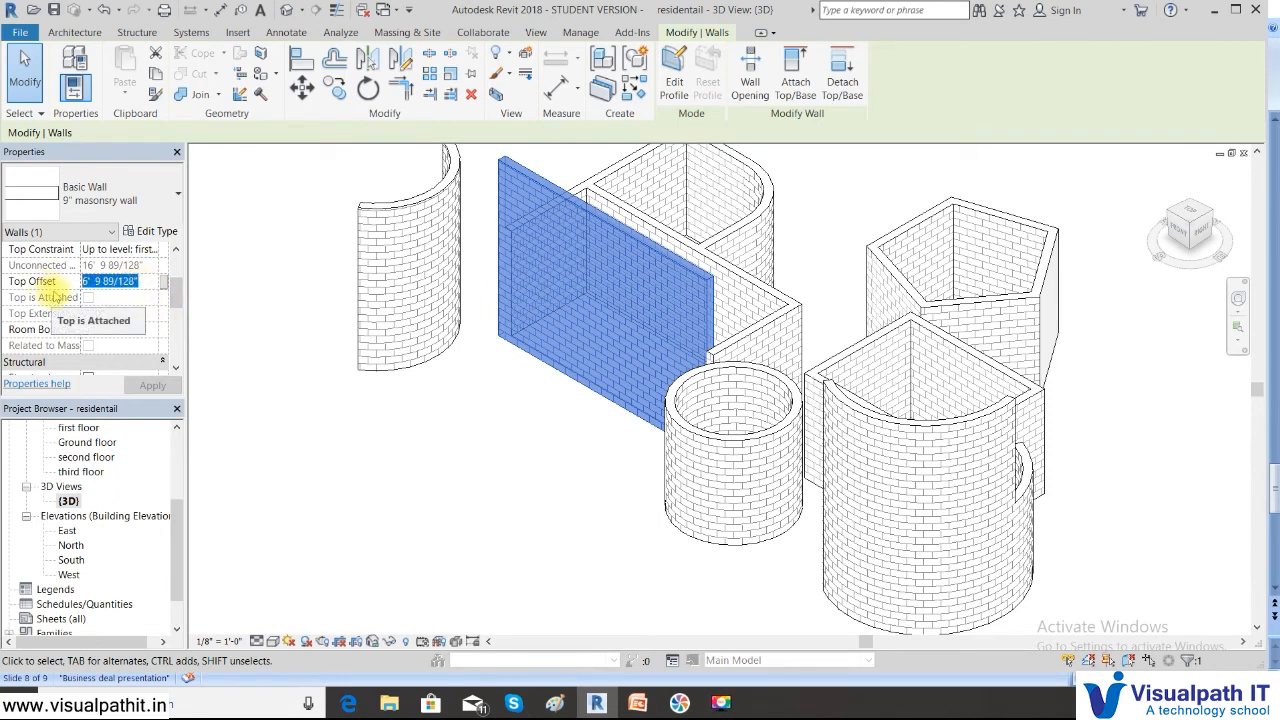
{"action": "type", "text": "0"}
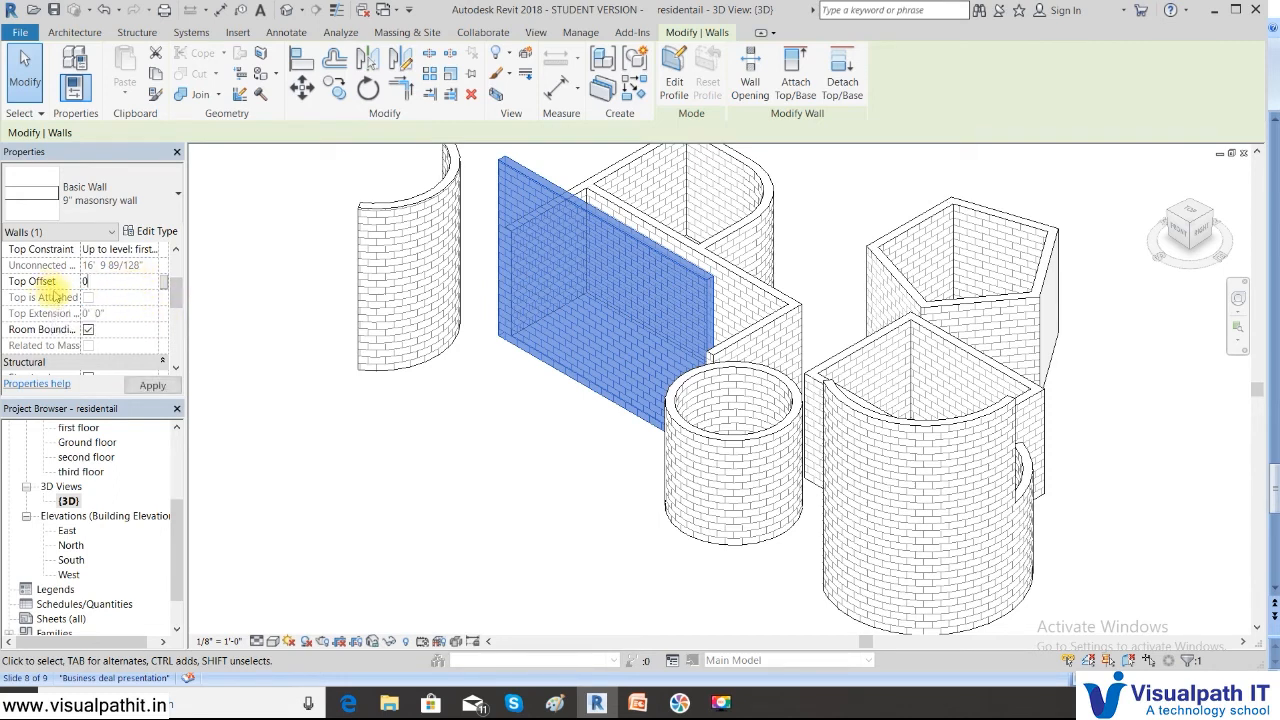
{"action": "left_click", "coordinate": [152, 386]}
{"action": "left_click", "coordinate": [447, 470]}
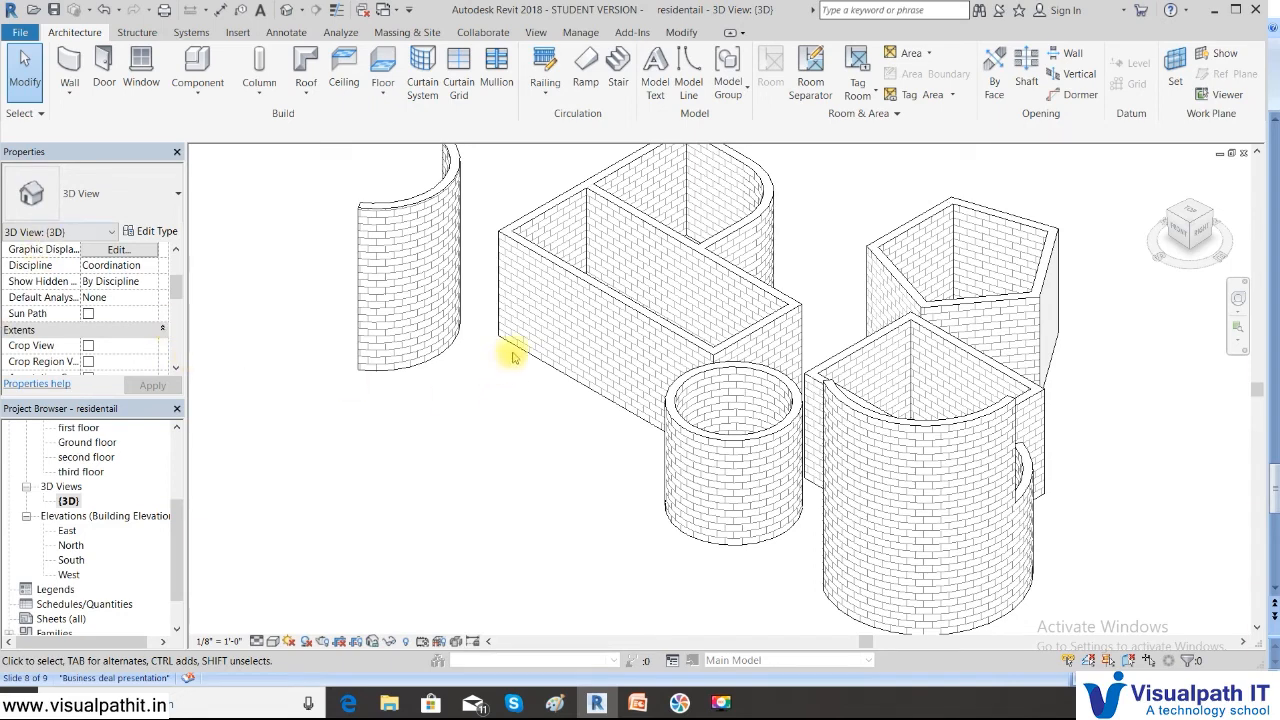
{"action": "left_click", "coordinate": [533, 292]}
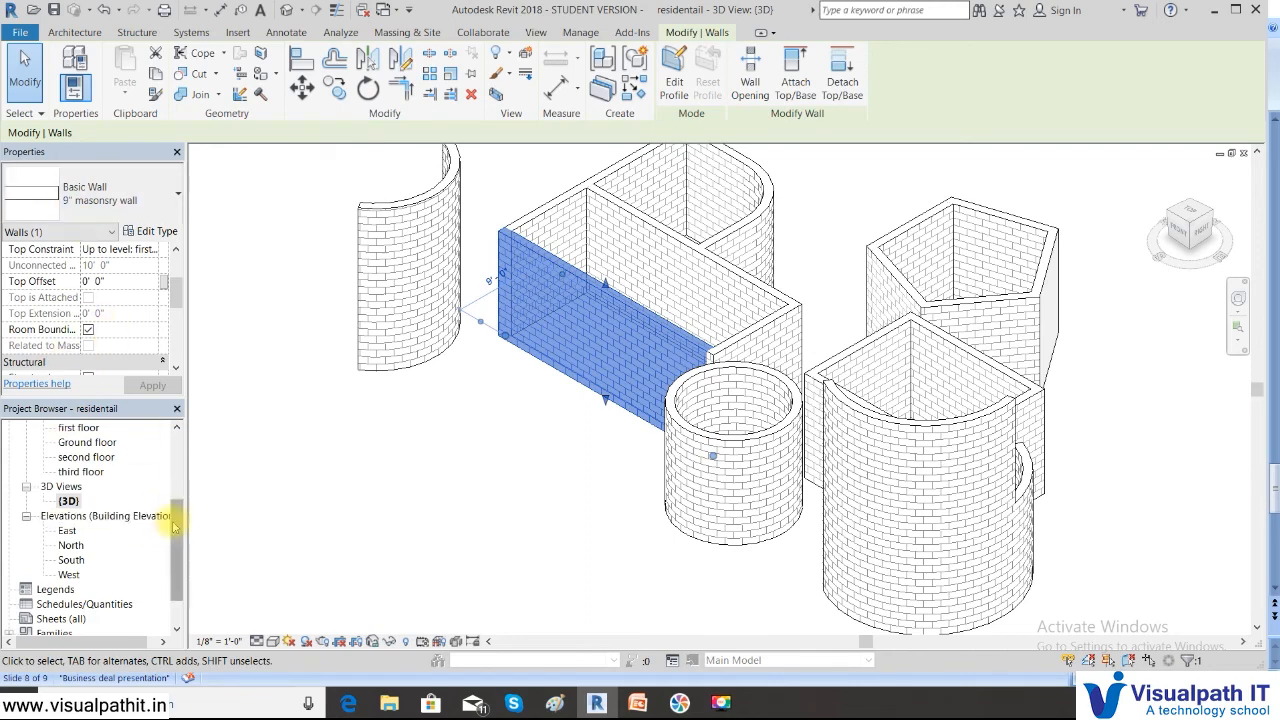
Step: Open the Ground floor plan, select all instances of the 9" masonry wall visible in the view, and clear the selection
{"action": "left_click_drag", "start_coordinate": [176, 528], "coordinate": [168, 447]}
{"action": "double_click", "coordinate": [98, 487]}
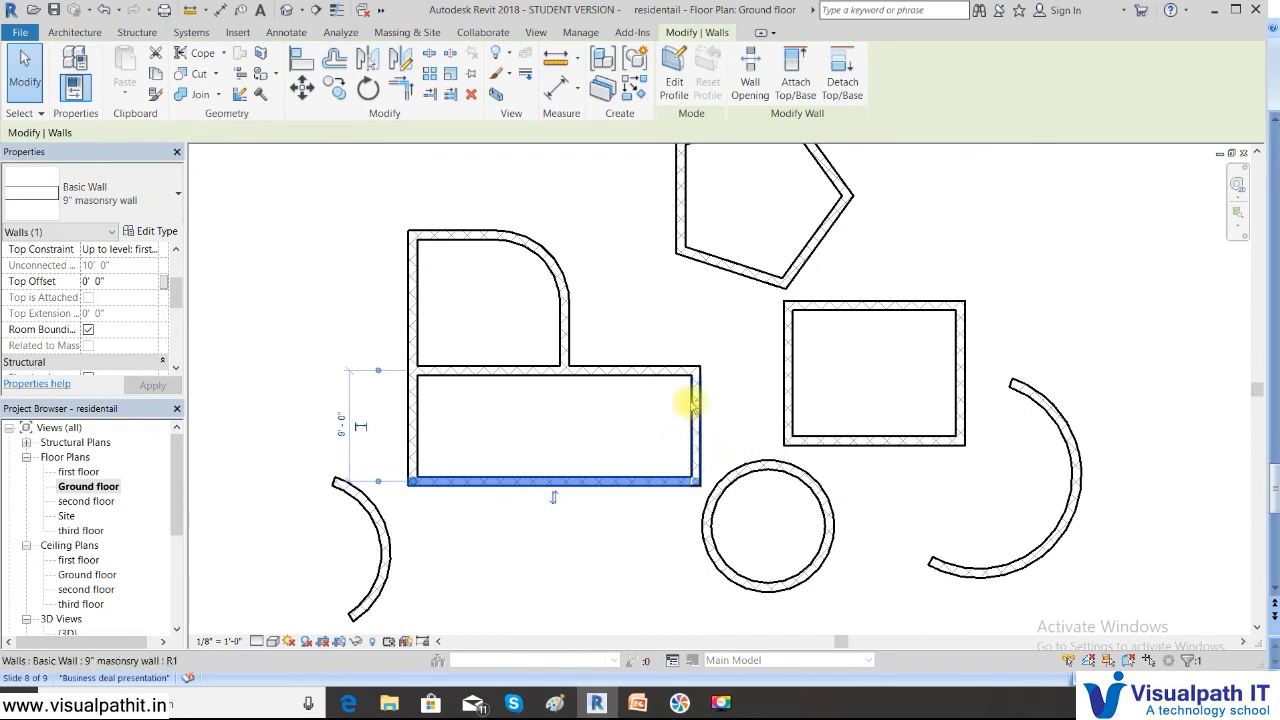
{"action": "left_click", "coordinate": [697, 404]}
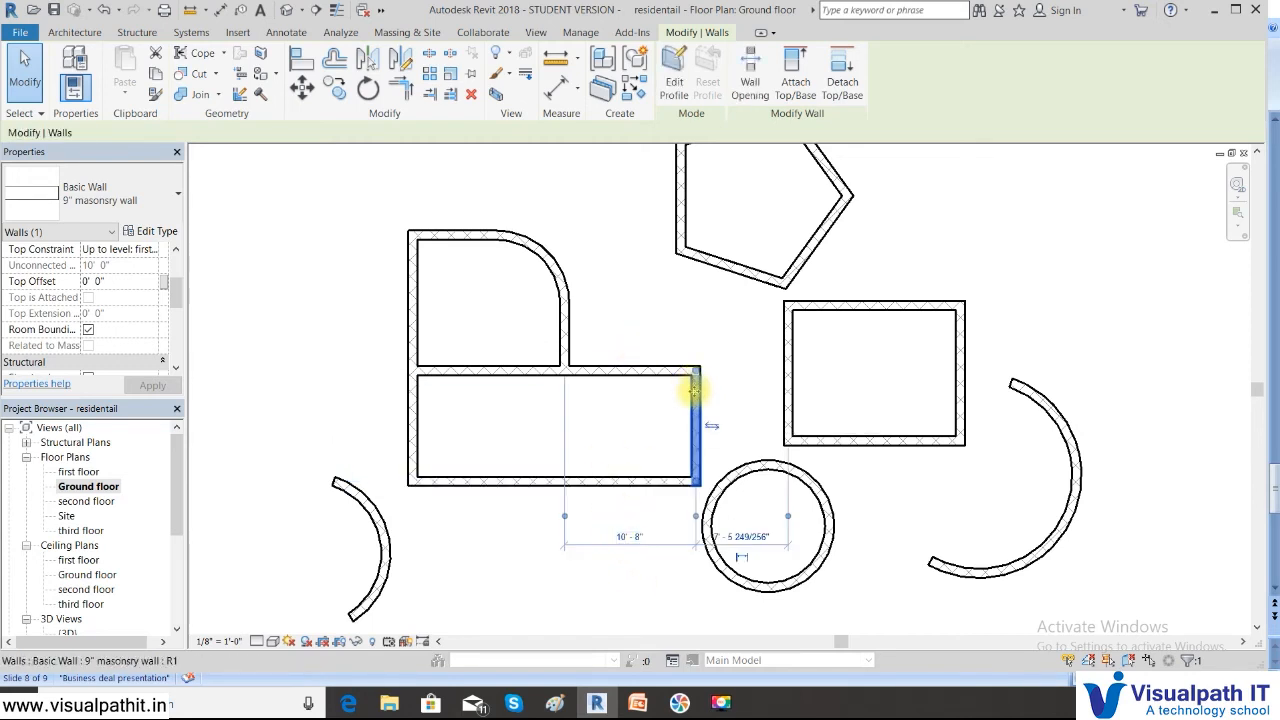
{"action": "right_click", "coordinate": [697, 393]}
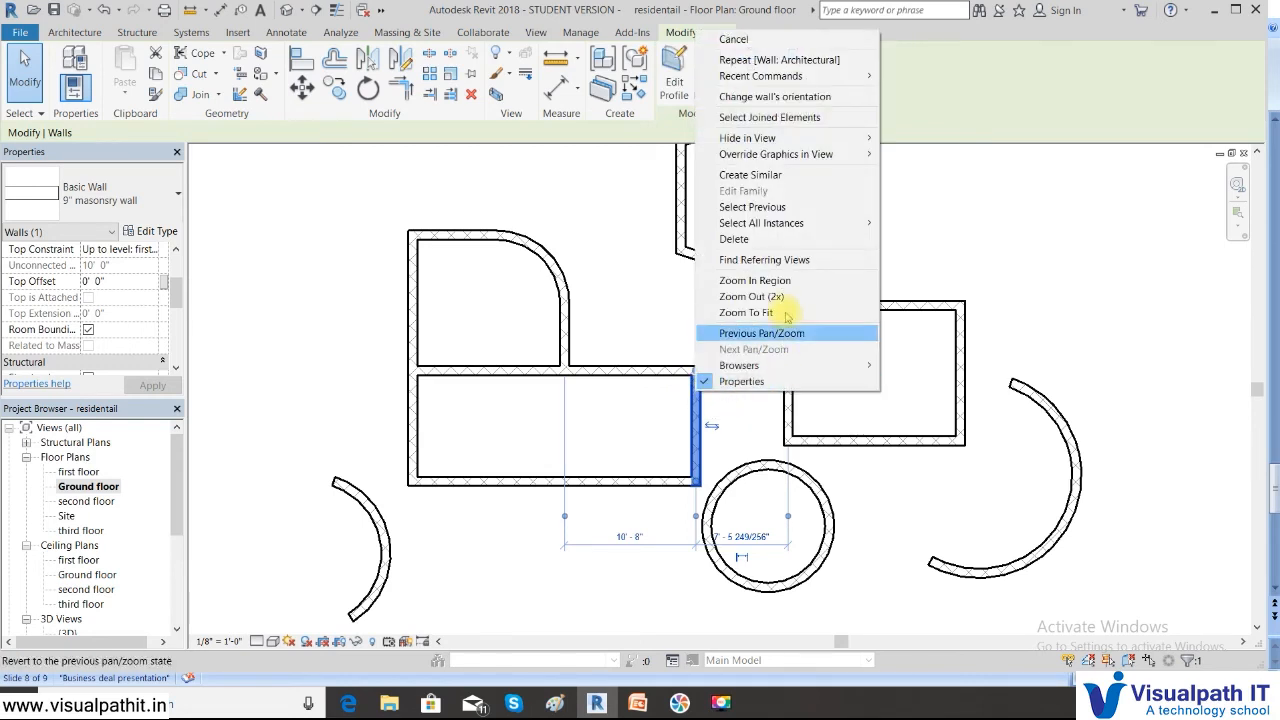
{"action": "mouse_move", "coordinate": [806, 232]}
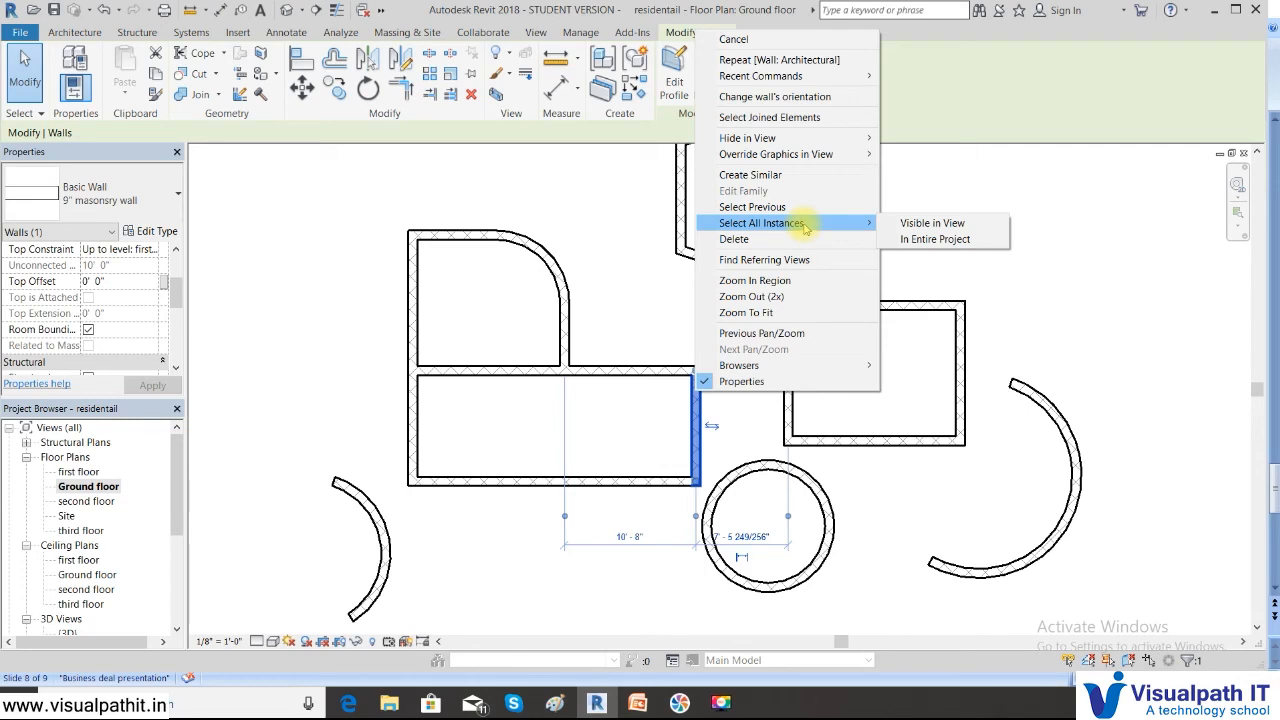
{"action": "left_click", "coordinate": [930, 224]}
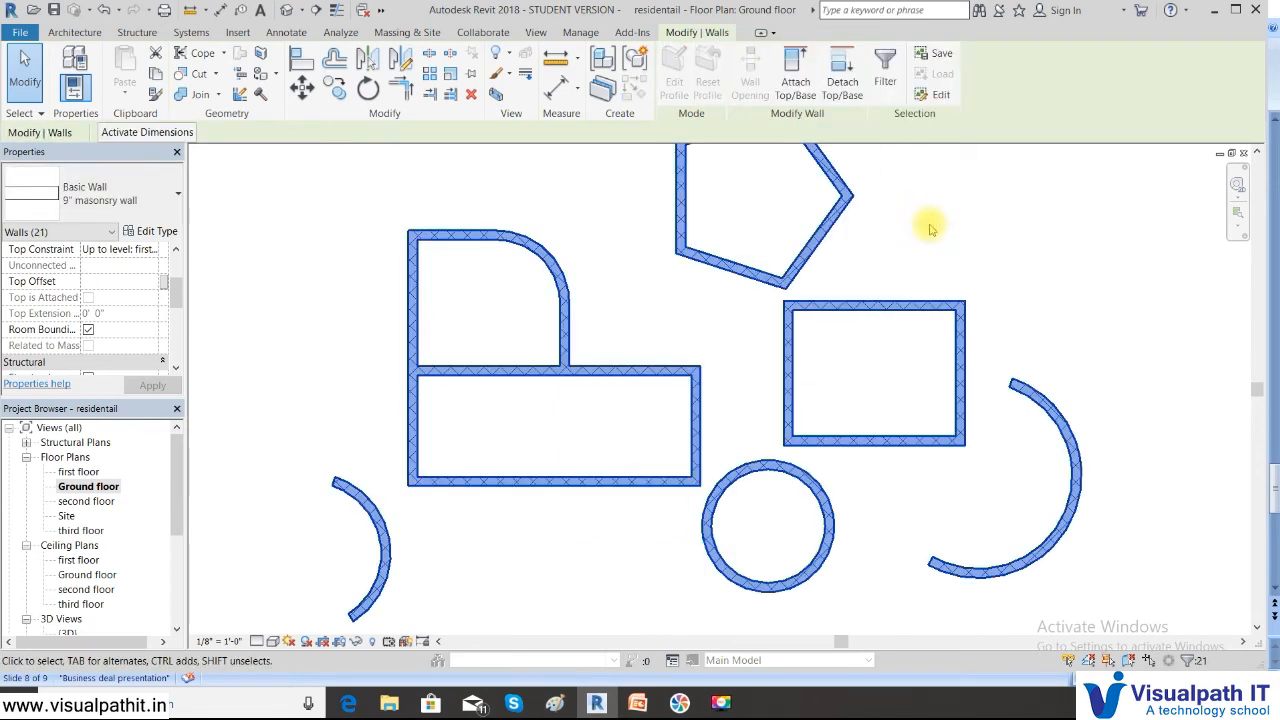
{"action": "left_click", "coordinate": [671, 311]}
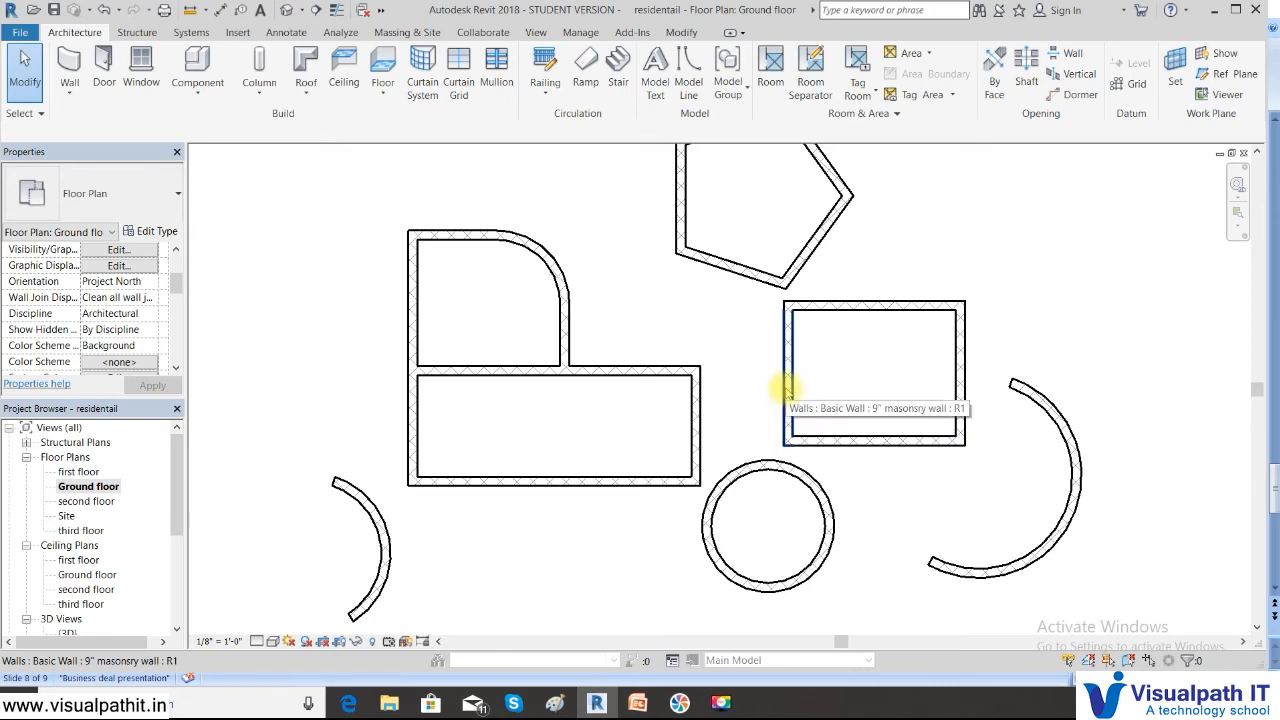
Step: Select all 9" masonry wall instances visible in the view and set their top constraint to Up to level: second floor
{"action": "left_click", "coordinate": [694, 396]}
{"action": "right_click", "coordinate": [695, 395]}
{"action": "mouse_move", "coordinate": [764, 229]}
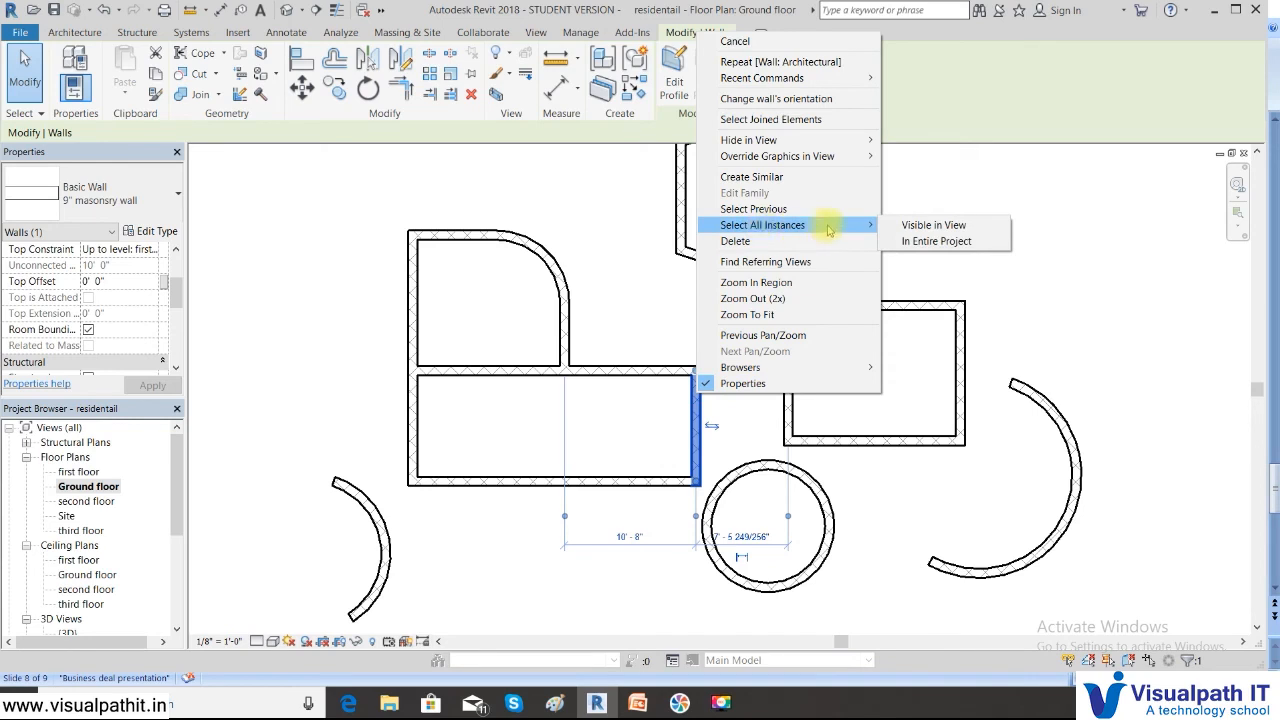
{"action": "left_click", "coordinate": [904, 228]}
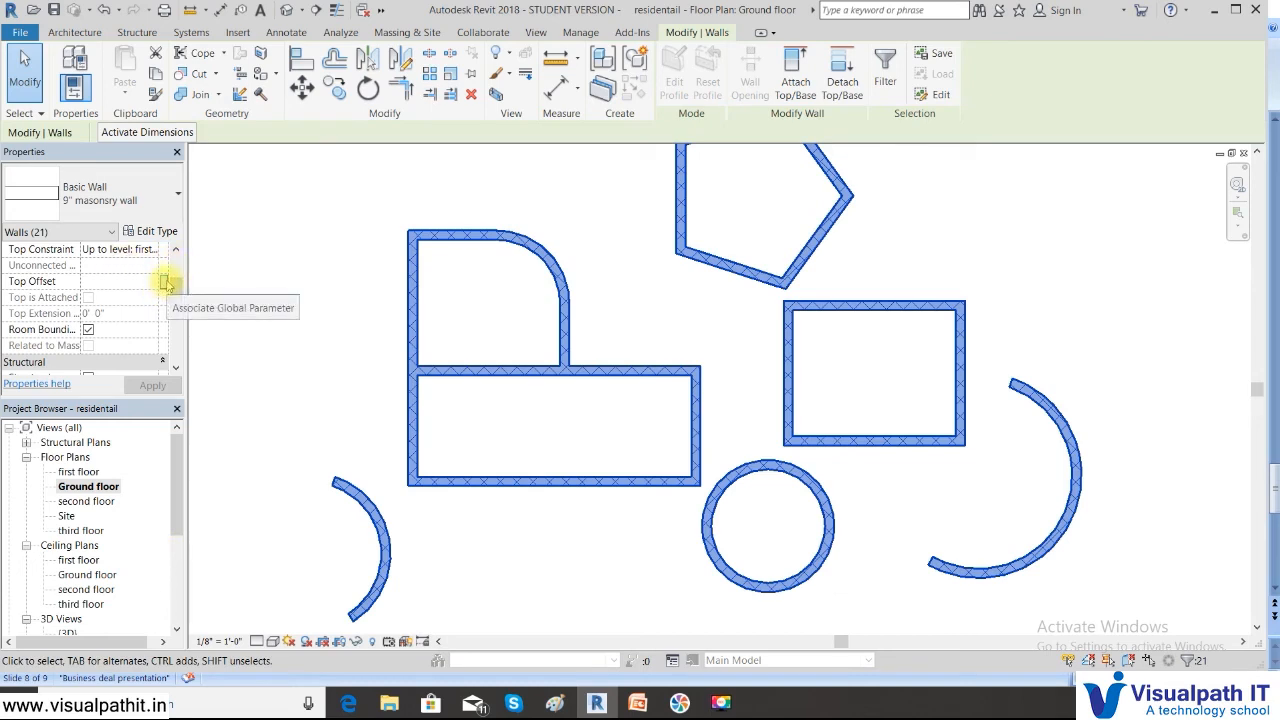
{"action": "left_click", "coordinate": [165, 284]}
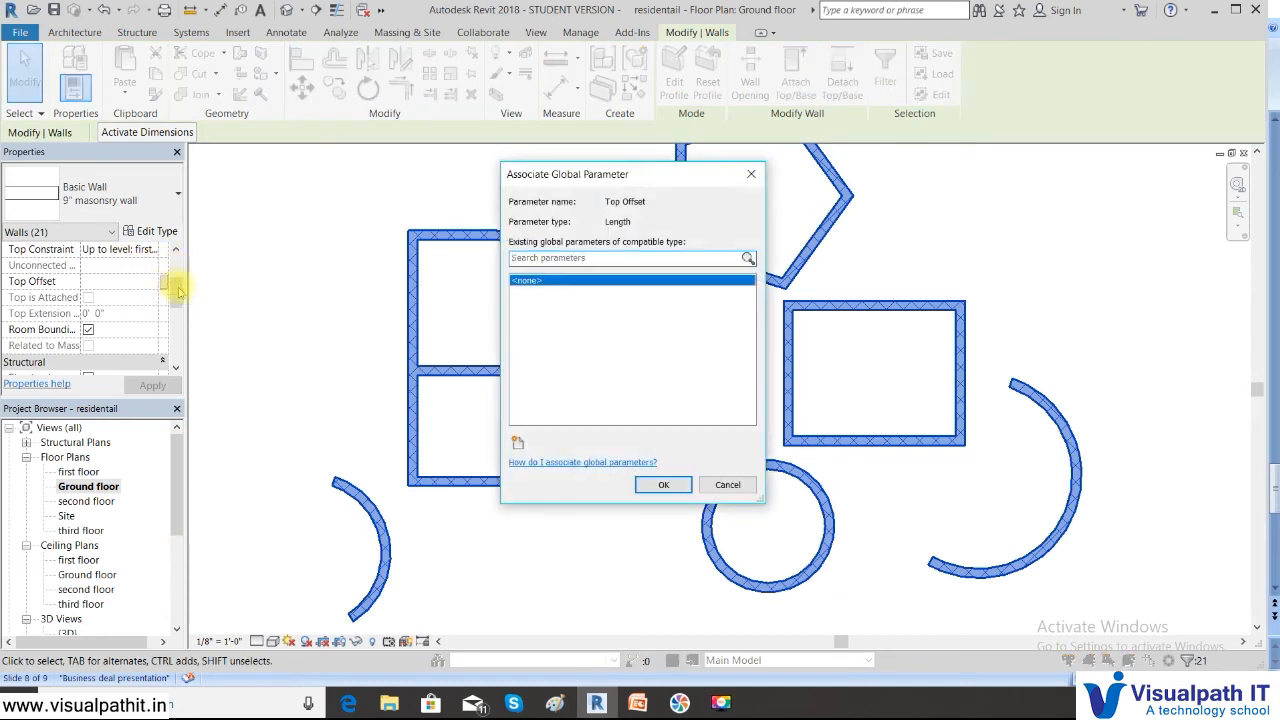
{"action": "left_click", "coordinate": [727, 484]}
{"action": "left_click_drag", "start_coordinate": [178, 296], "coordinate": [178, 280]}
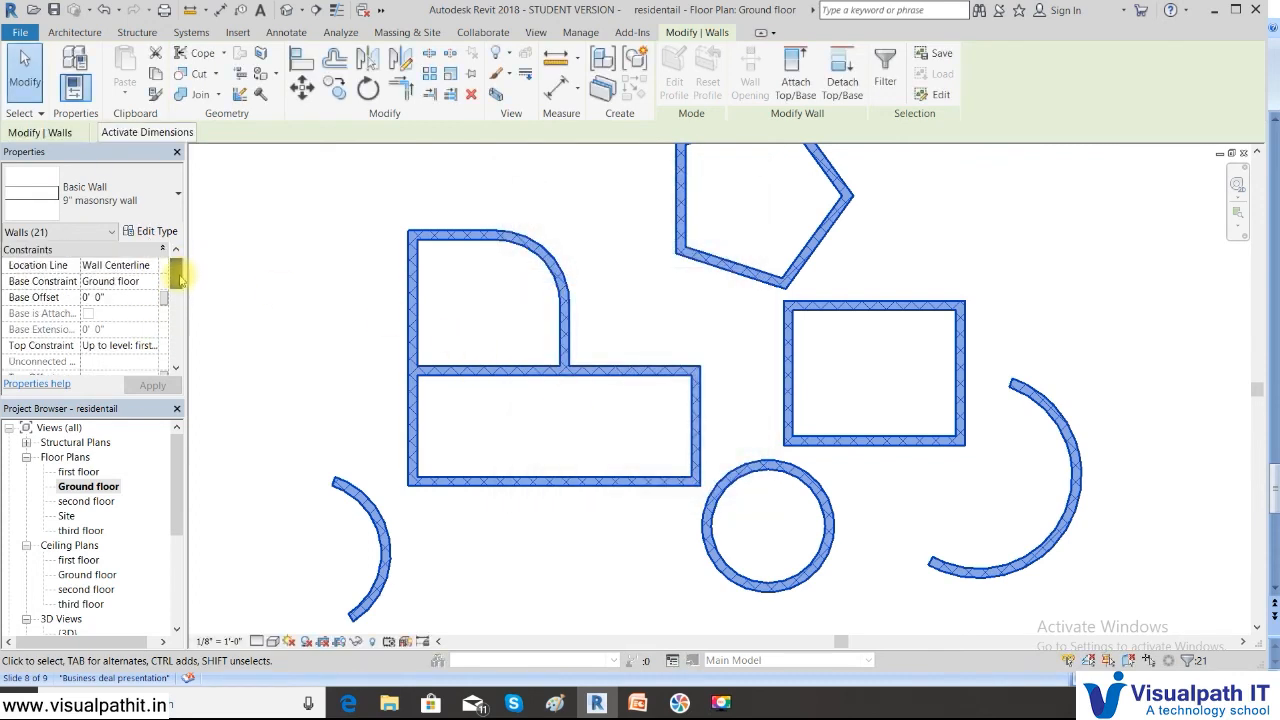
{"action": "left_click", "coordinate": [151, 346]}
{"action": "left_click", "coordinate": [151, 345]}
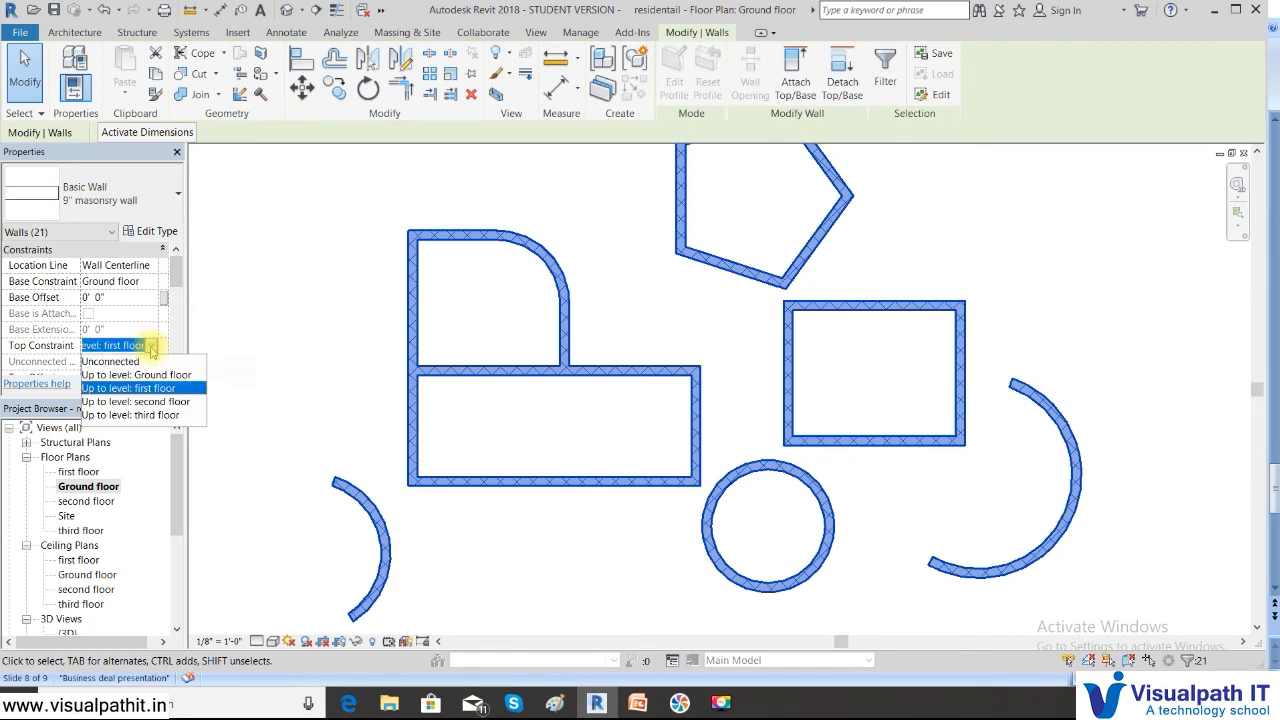
{"action": "left_click", "coordinate": [147, 403]}
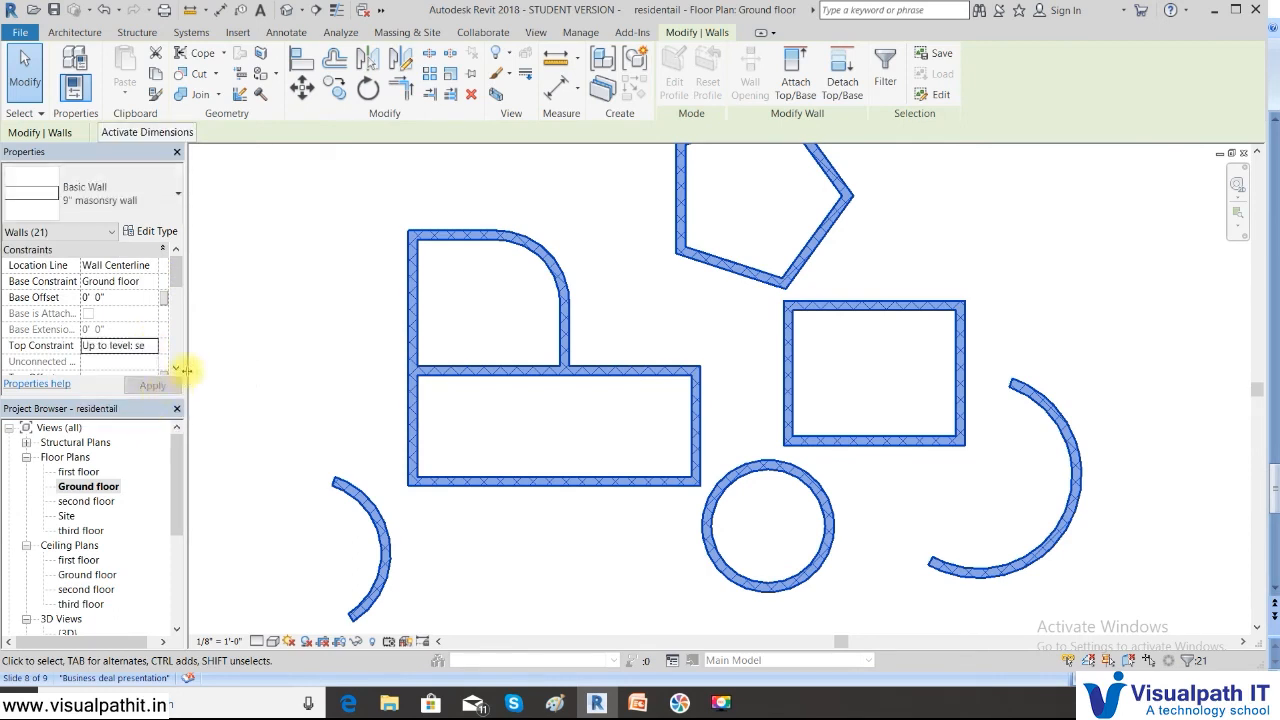
Step: Open the 3D view, clear the selection and examine the heights of all the walls
{"action": "left_click", "coordinate": [67, 633]}
{"action": "double_click", "coordinate": [67, 633]}
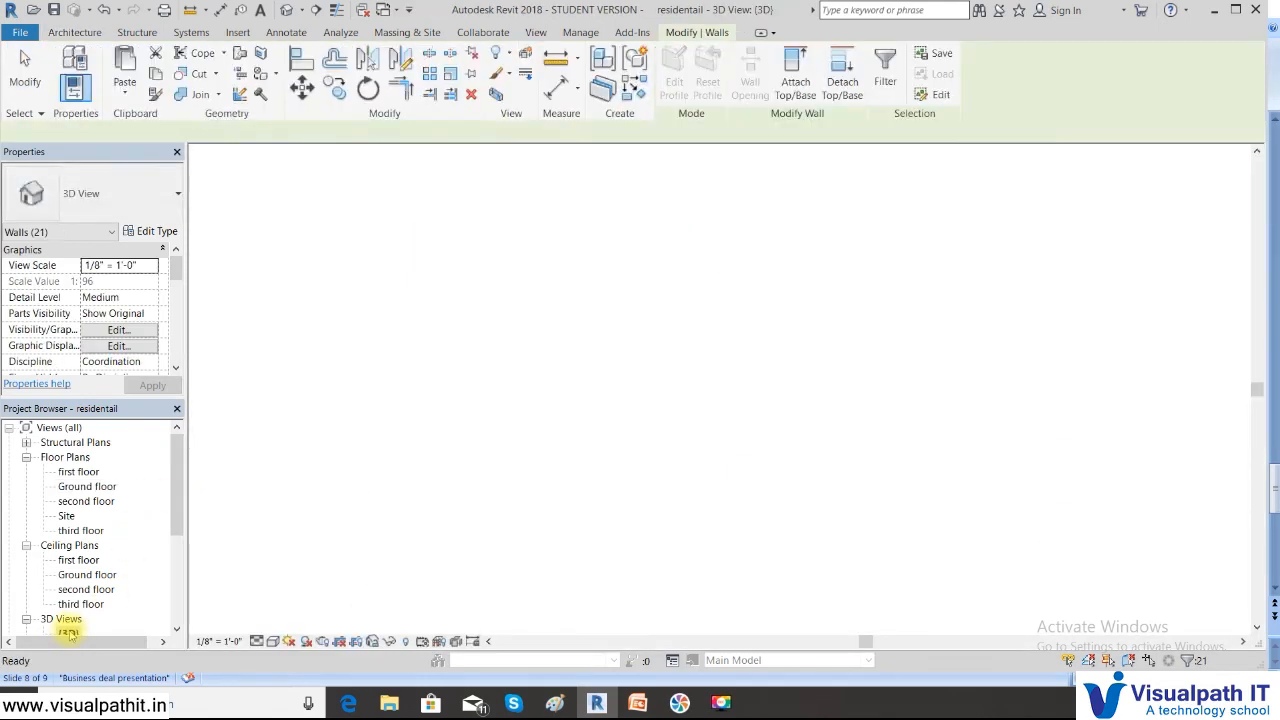
{"action": "left_click", "coordinate": [462, 414]}
{"action": "scroll", "coordinate": [462, 414], "scroll_direction": "down", "scroll_amount": 2}
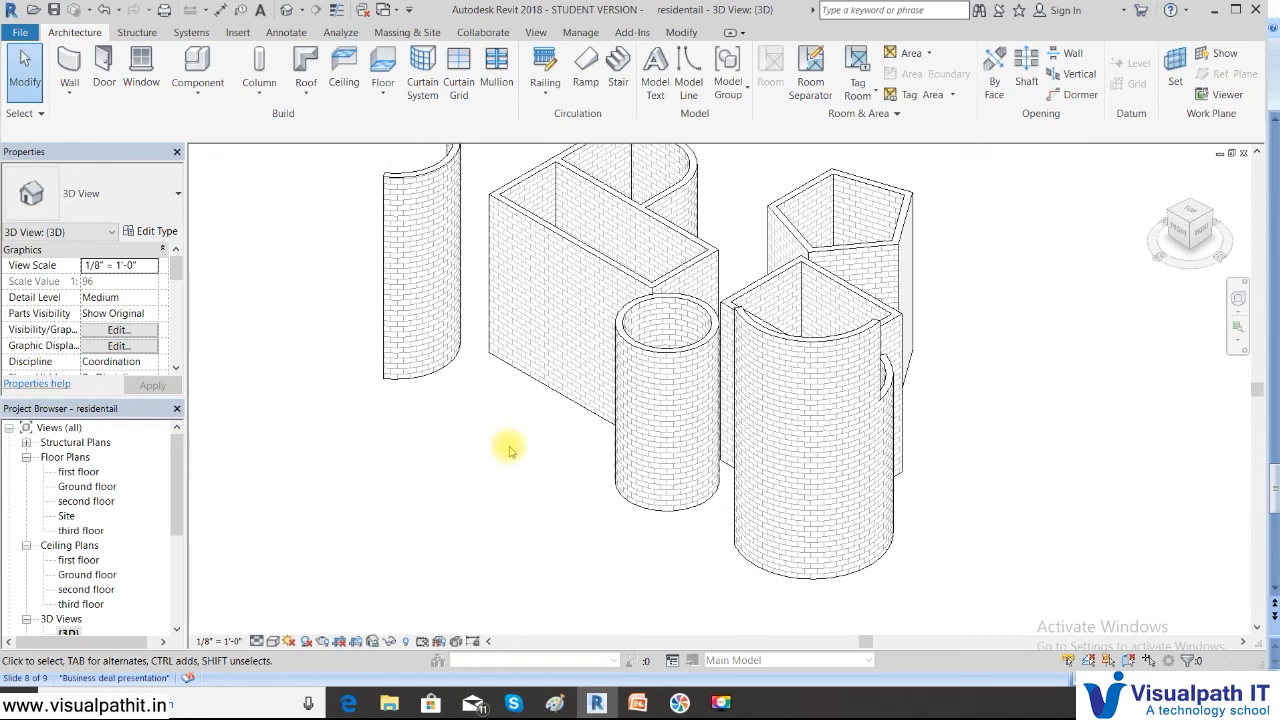
{"action": "scroll", "coordinate": [508, 450], "scroll_direction": "down", "scroll_amount": 1}
Step: Select all the walls in the 3D view and set their top constraint to Up to level: first floor
{"action": "left_click_drag", "start_coordinate": [877, 563], "coordinate": [376, 158]}
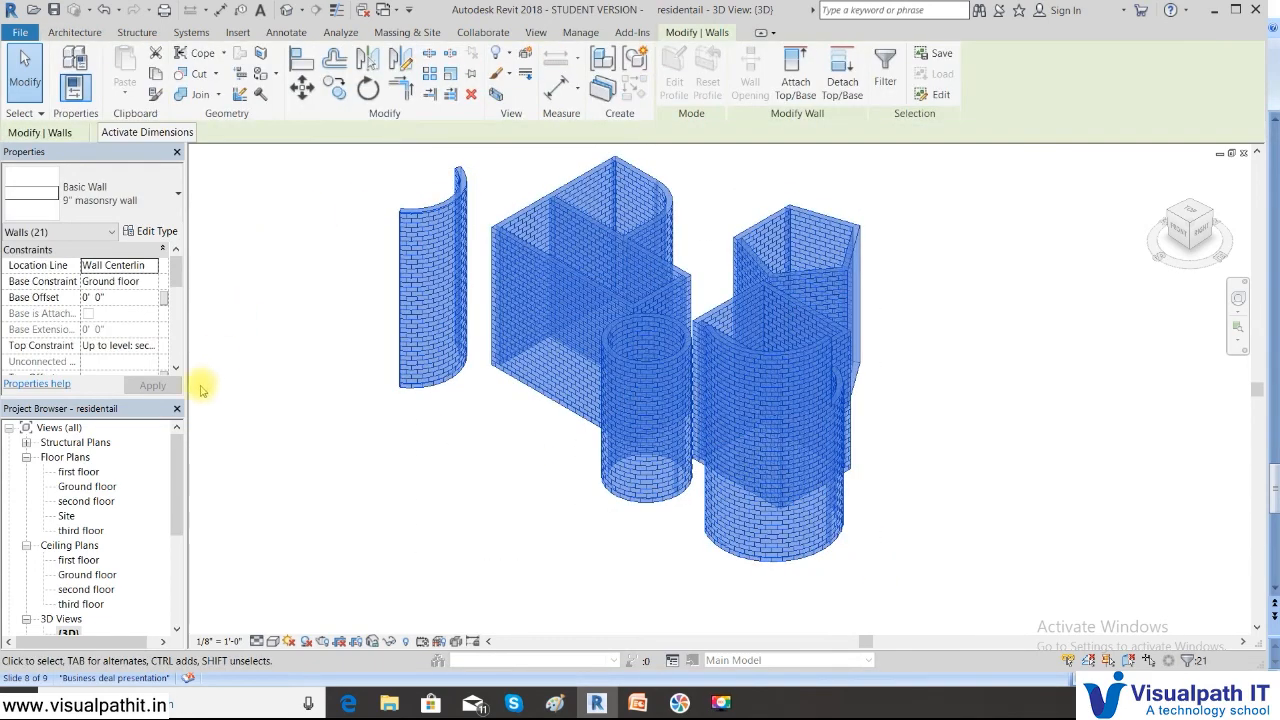
{"action": "left_click", "coordinate": [150, 346]}
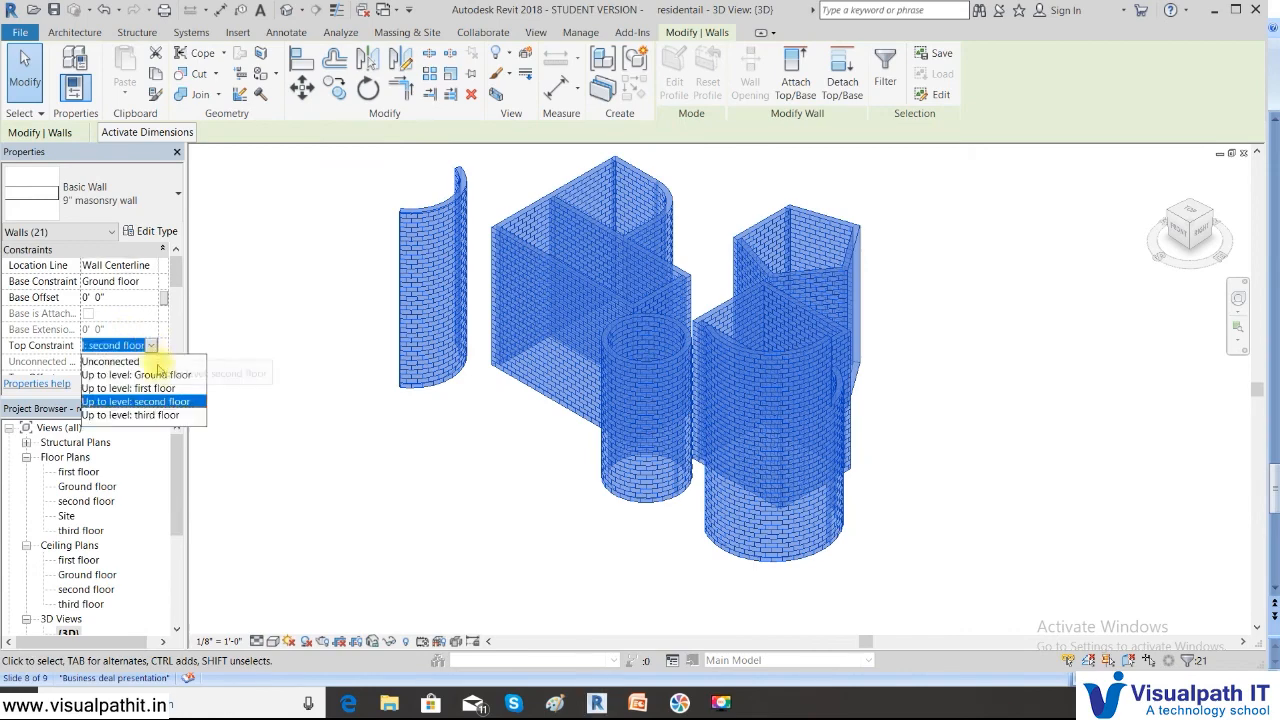
{"action": "left_click", "coordinate": [128, 388]}
{"action": "left_click", "coordinate": [152, 385]}
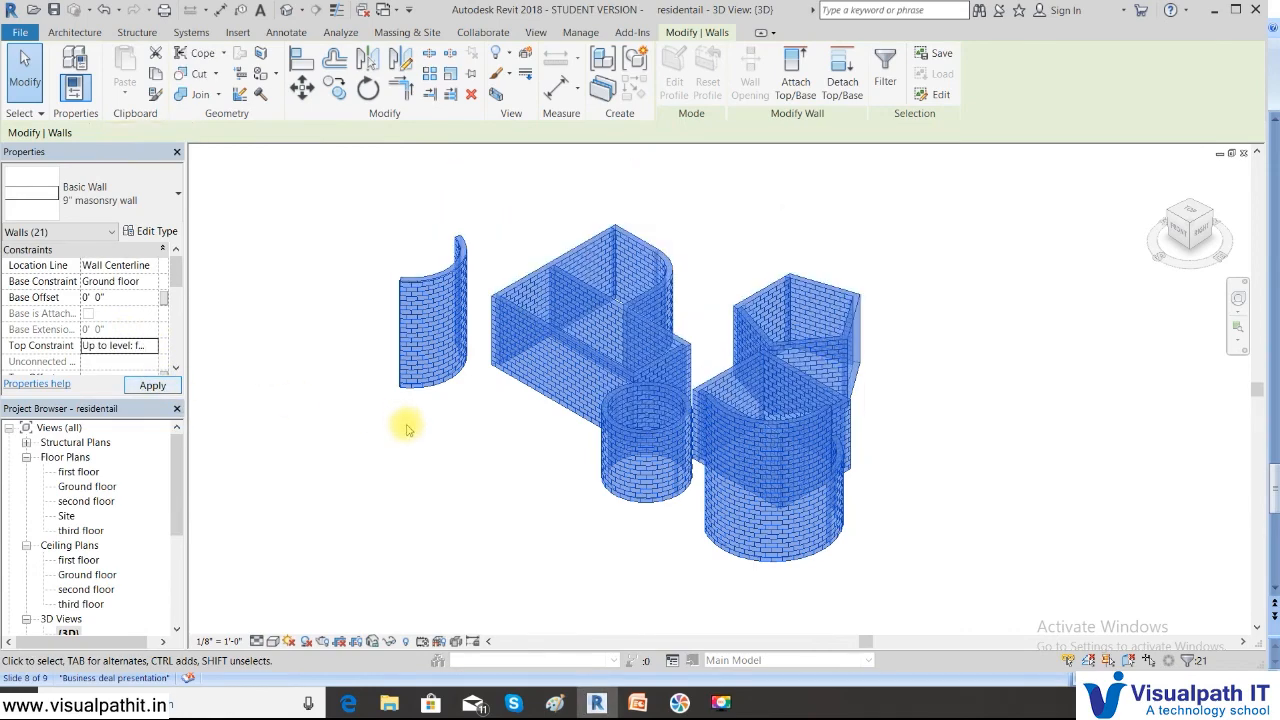
{"action": "left_click", "coordinate": [407, 429]}
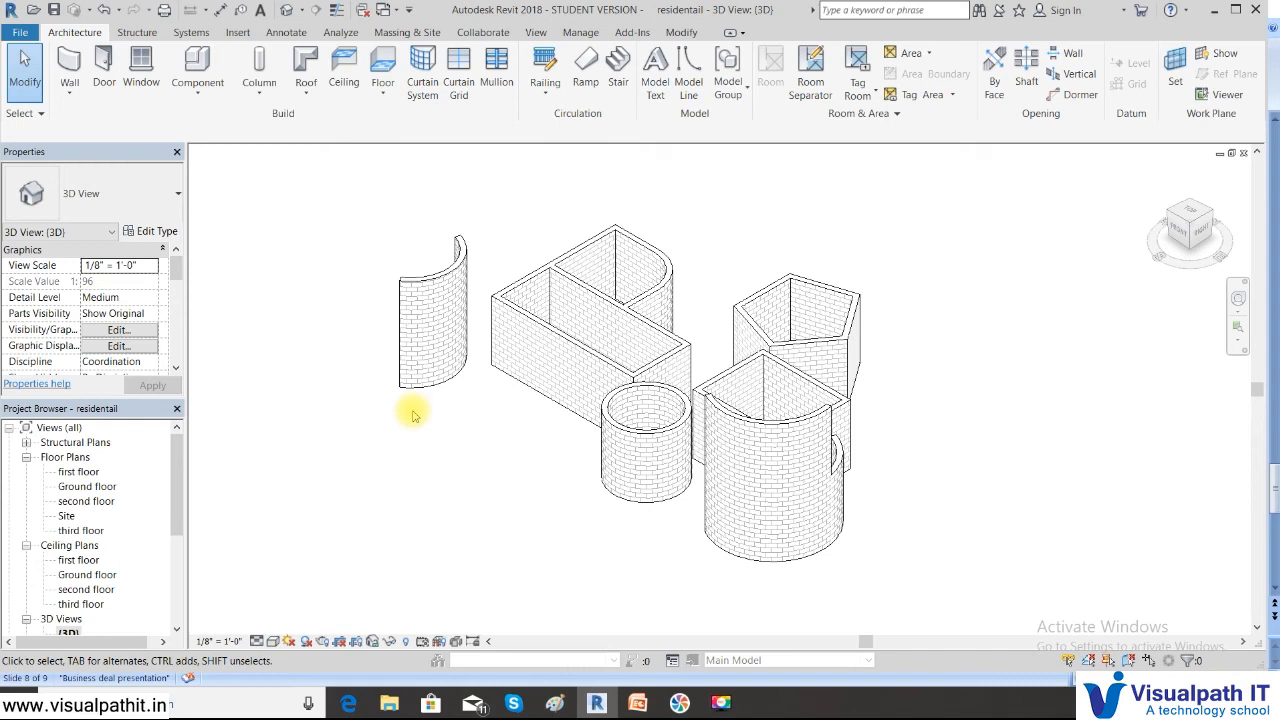
{"action": "left_click", "coordinate": [430, 320]}
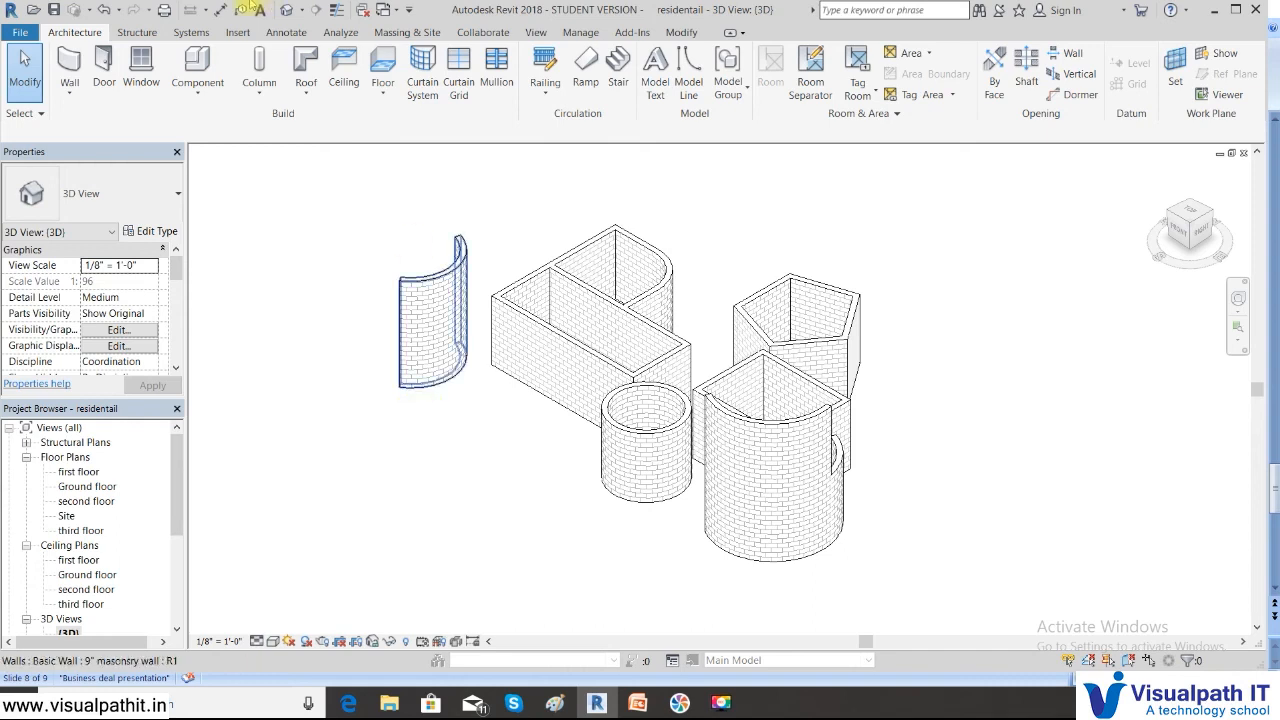
{"action": "key", "text": "Escape"}
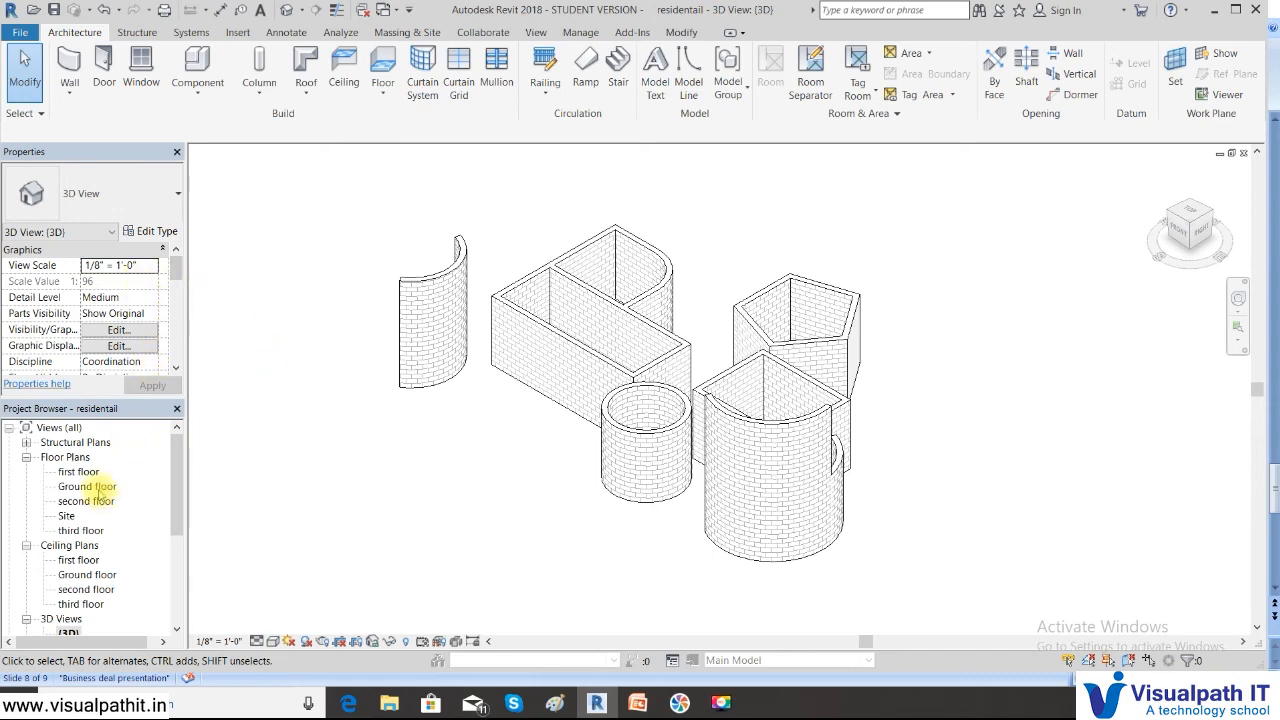
Step: Open the Ground floor plan and inspect the two-room layout's long front wall and its side wall as profile-editing candidates
{"action": "double_click", "coordinate": [98, 489]}
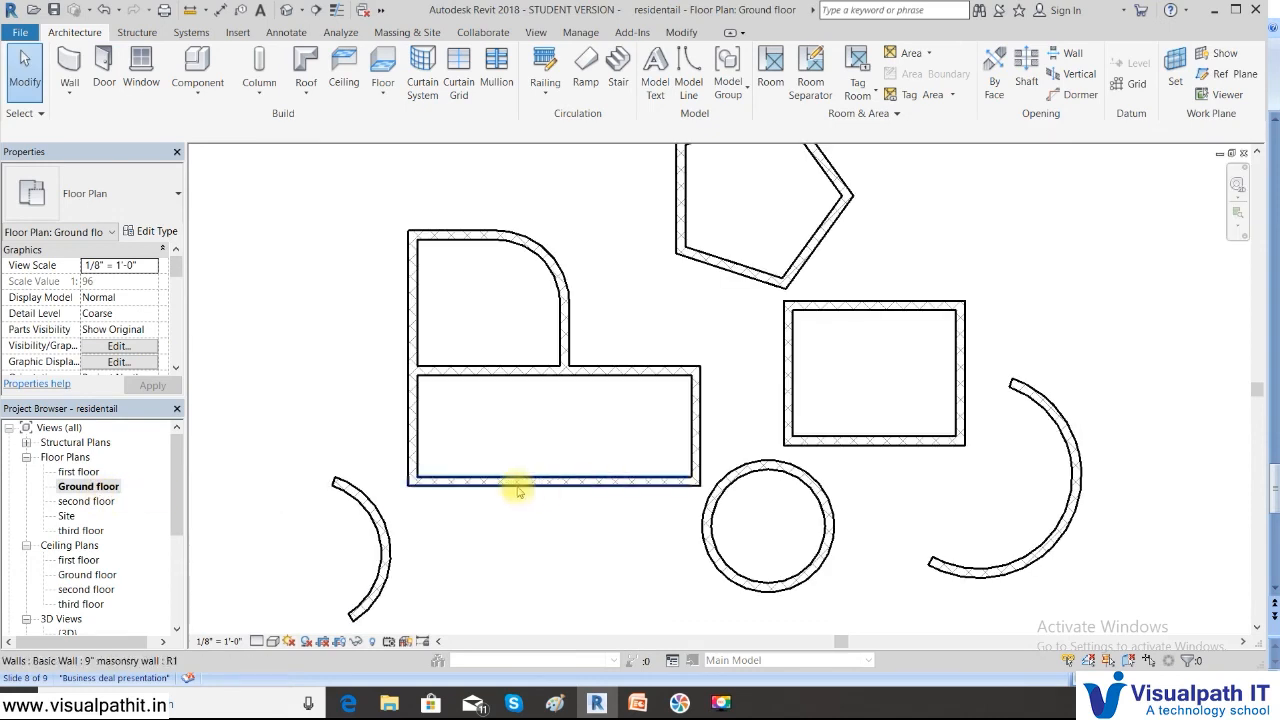
{"action": "left_click", "coordinate": [520, 485]}
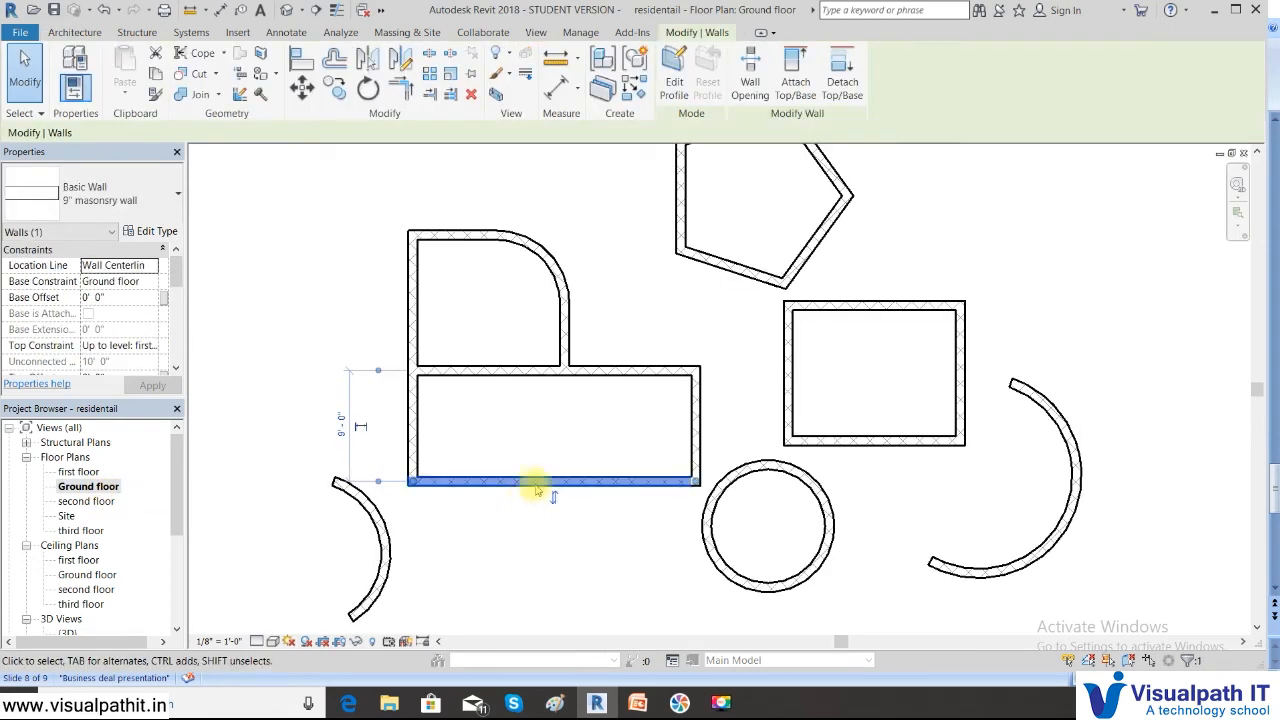
{"action": "left_click", "coordinate": [416, 405]}
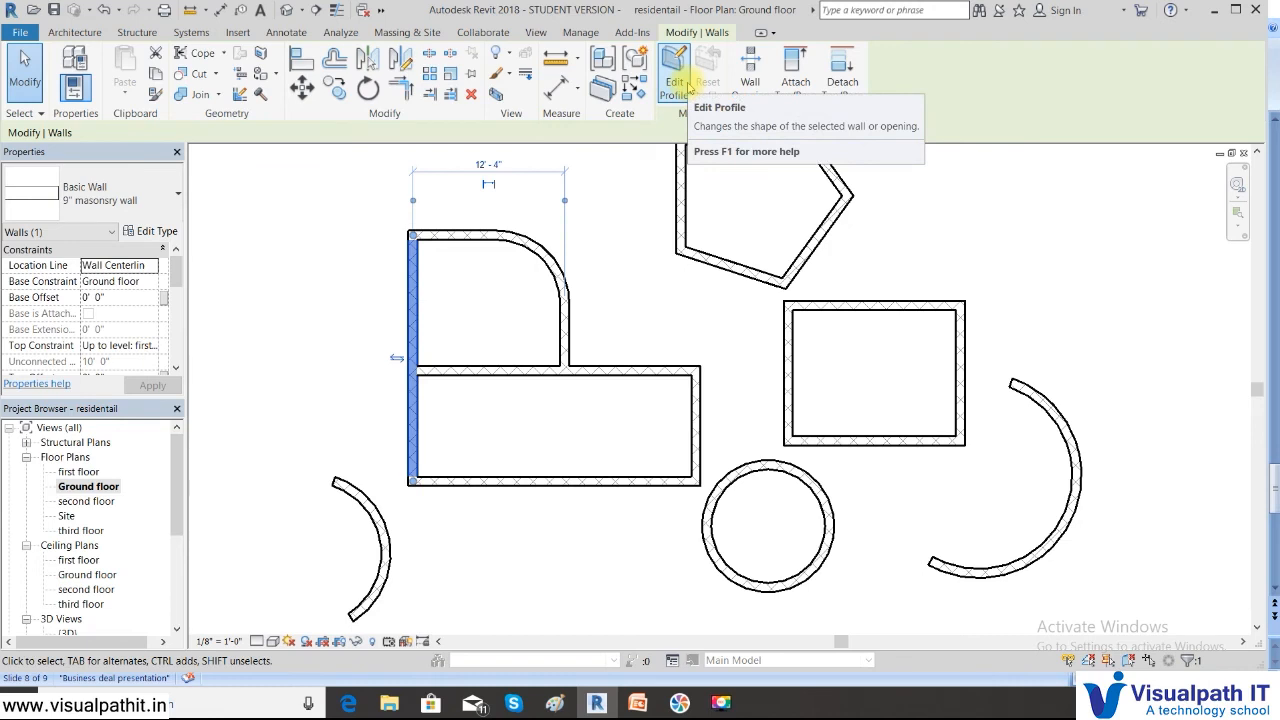
{"action": "left_click", "coordinate": [266, 251]}
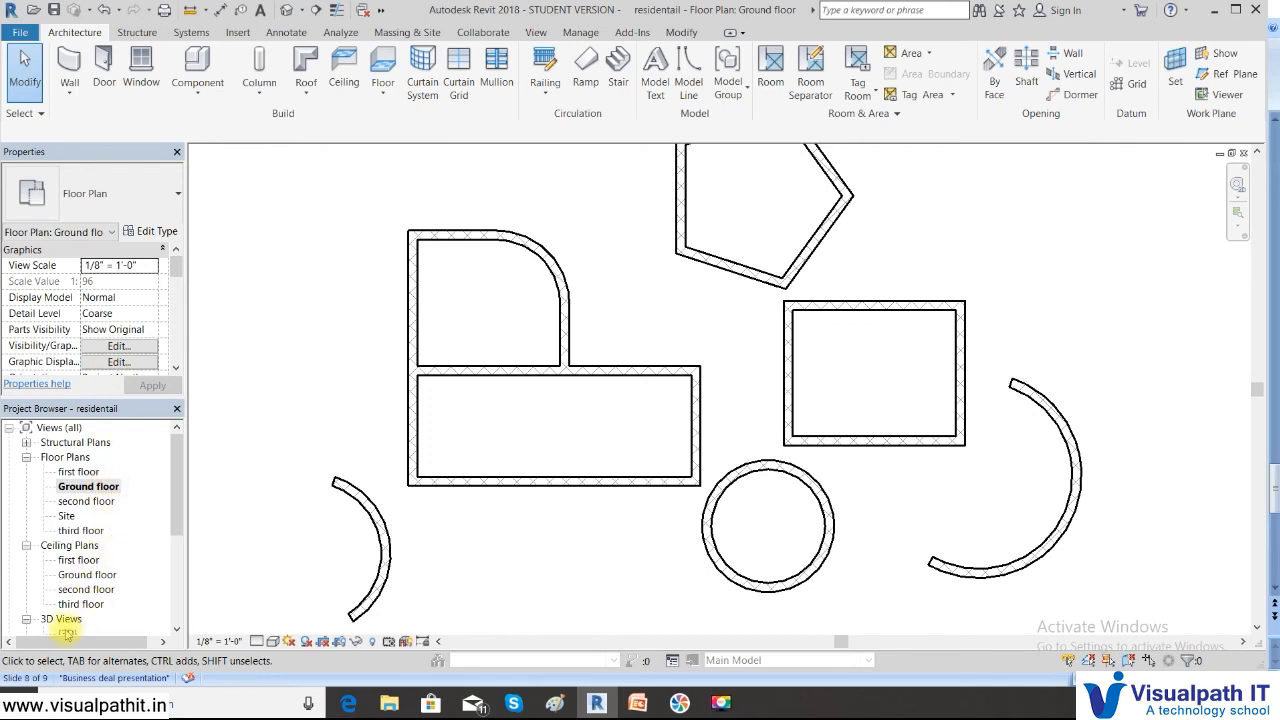
Step: In the 3D view, edit the profile of the two-room layout's long front wall and delete its top edge line
{"action": "double_click", "coordinate": [67, 632]}
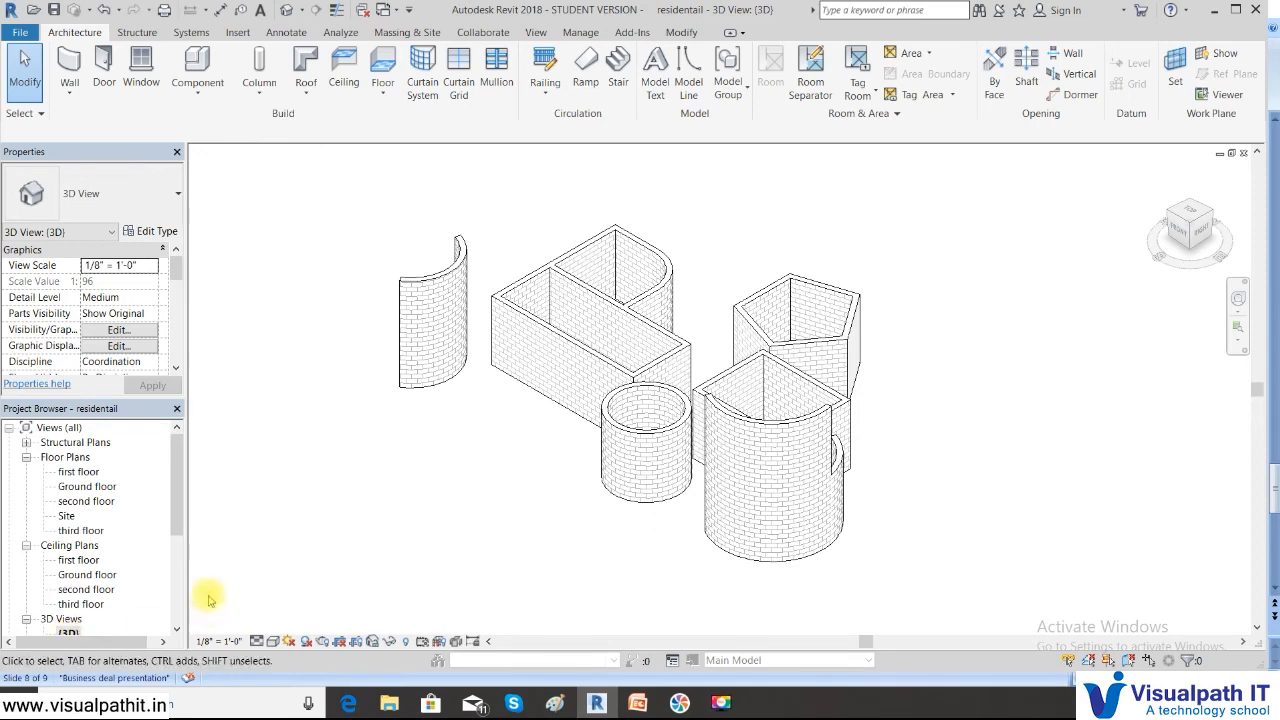
{"action": "left_click", "coordinate": [533, 342]}
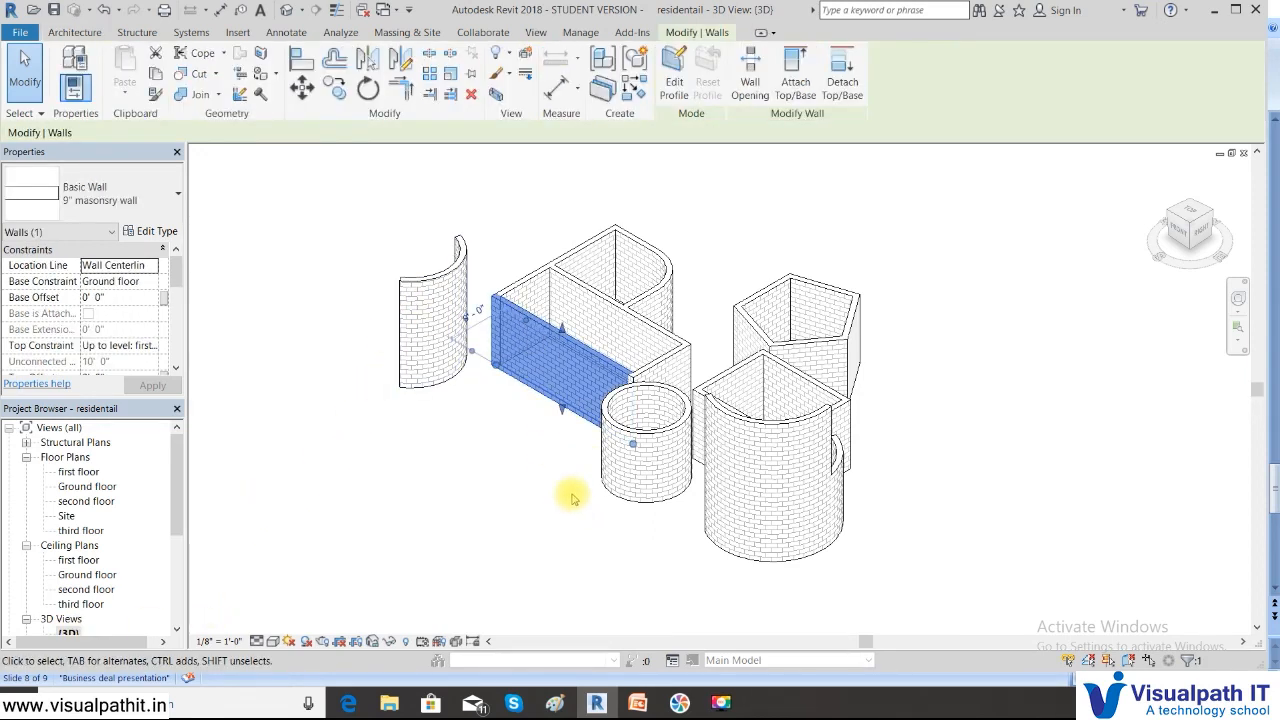
{"action": "scroll", "coordinate": [632, 311], "scroll_direction": "up", "scroll_amount": 5}
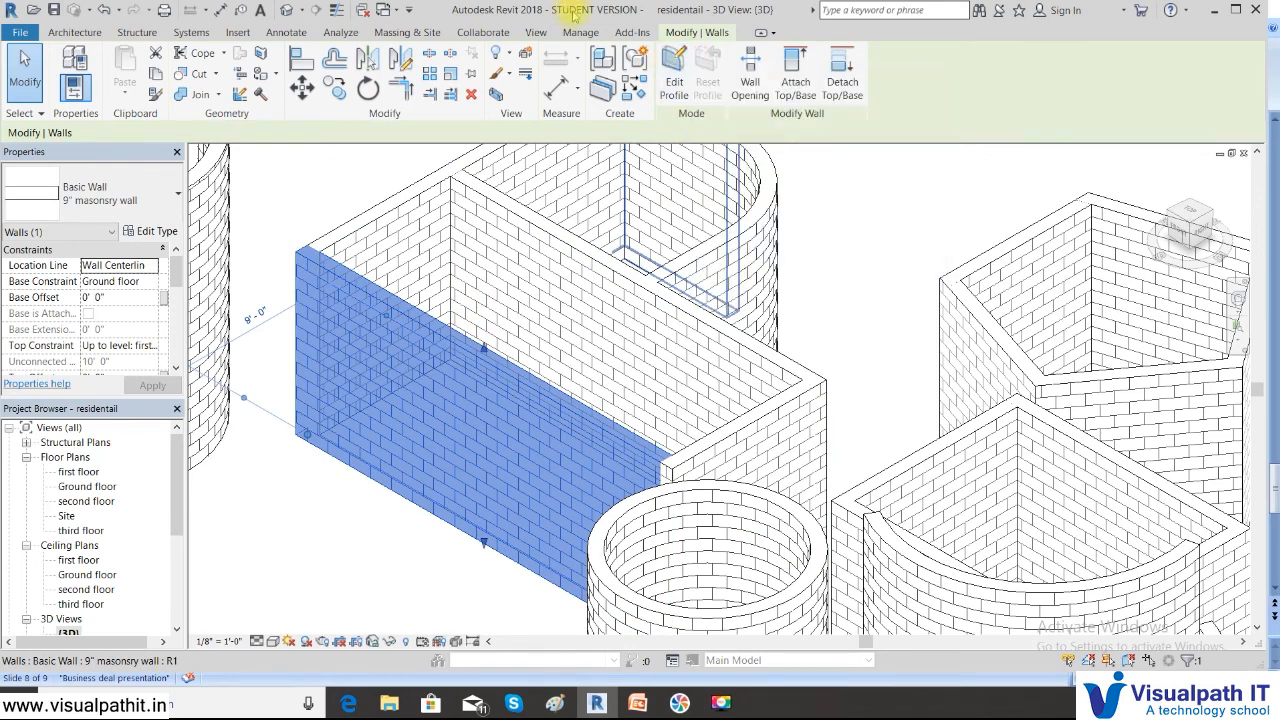
{"action": "left_click", "coordinate": [674, 86]}
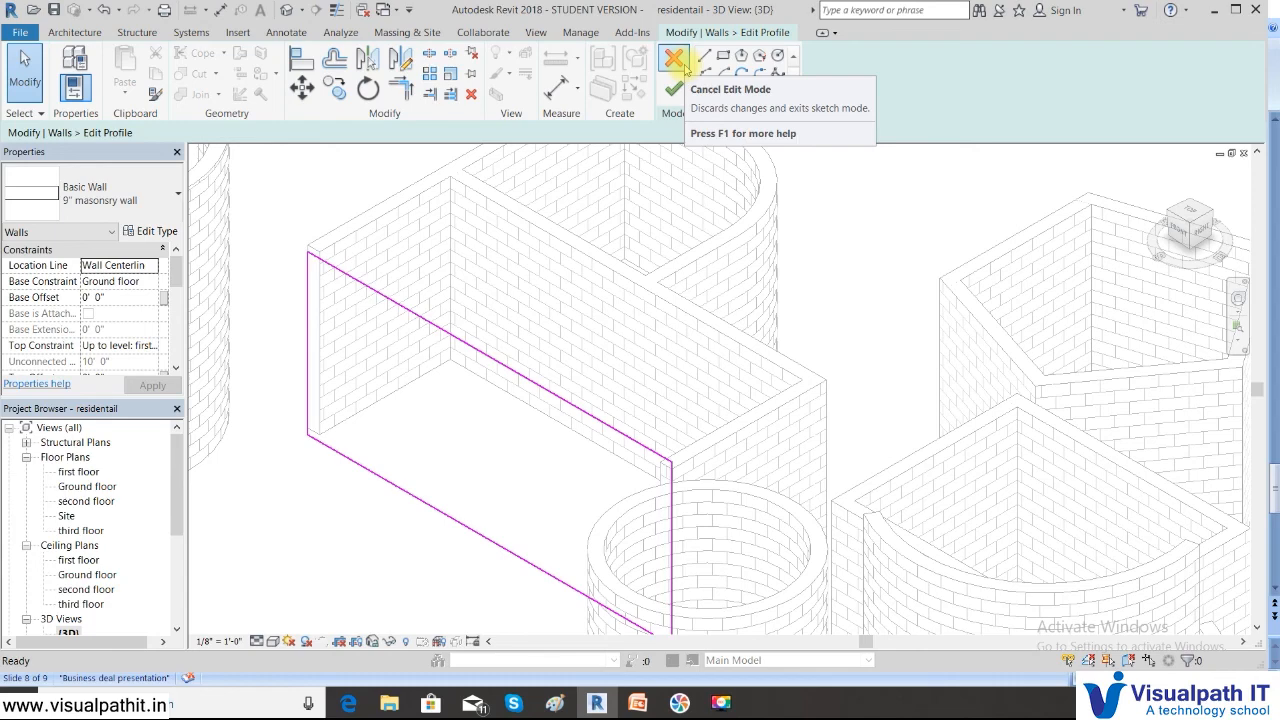
{"action": "left_click", "coordinate": [431, 325]}
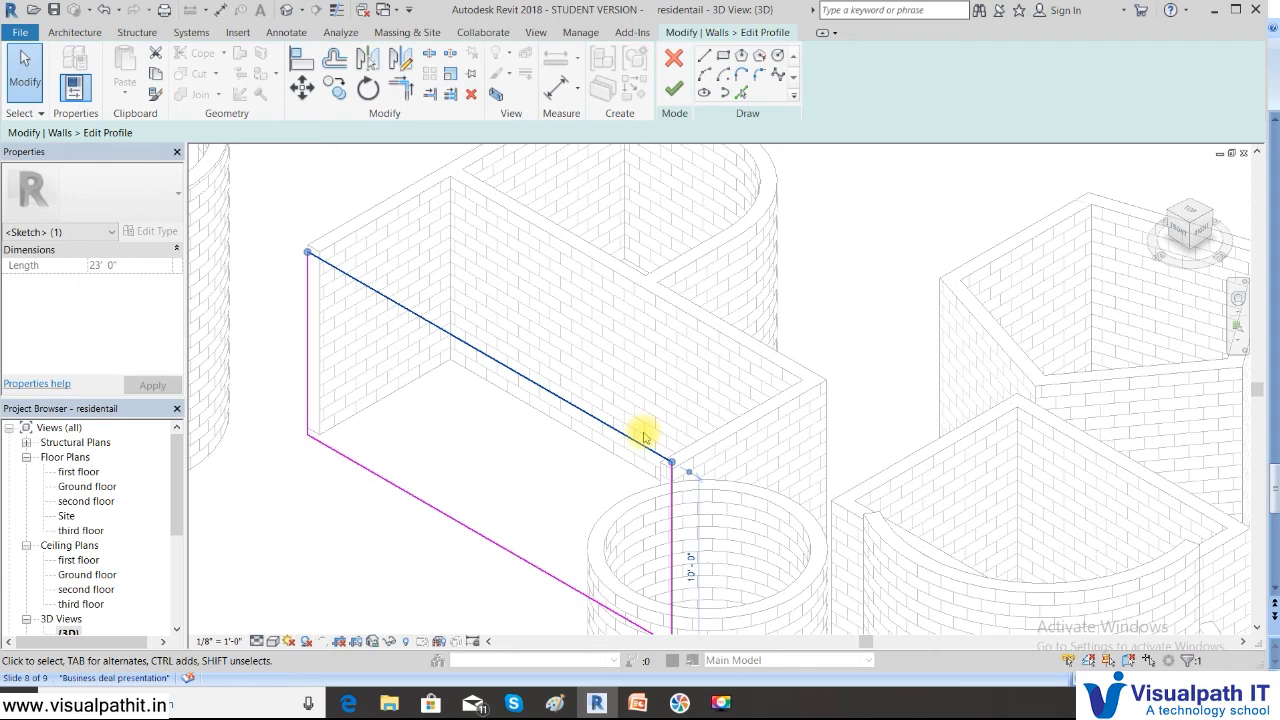
{"action": "key", "text": "Delete"}
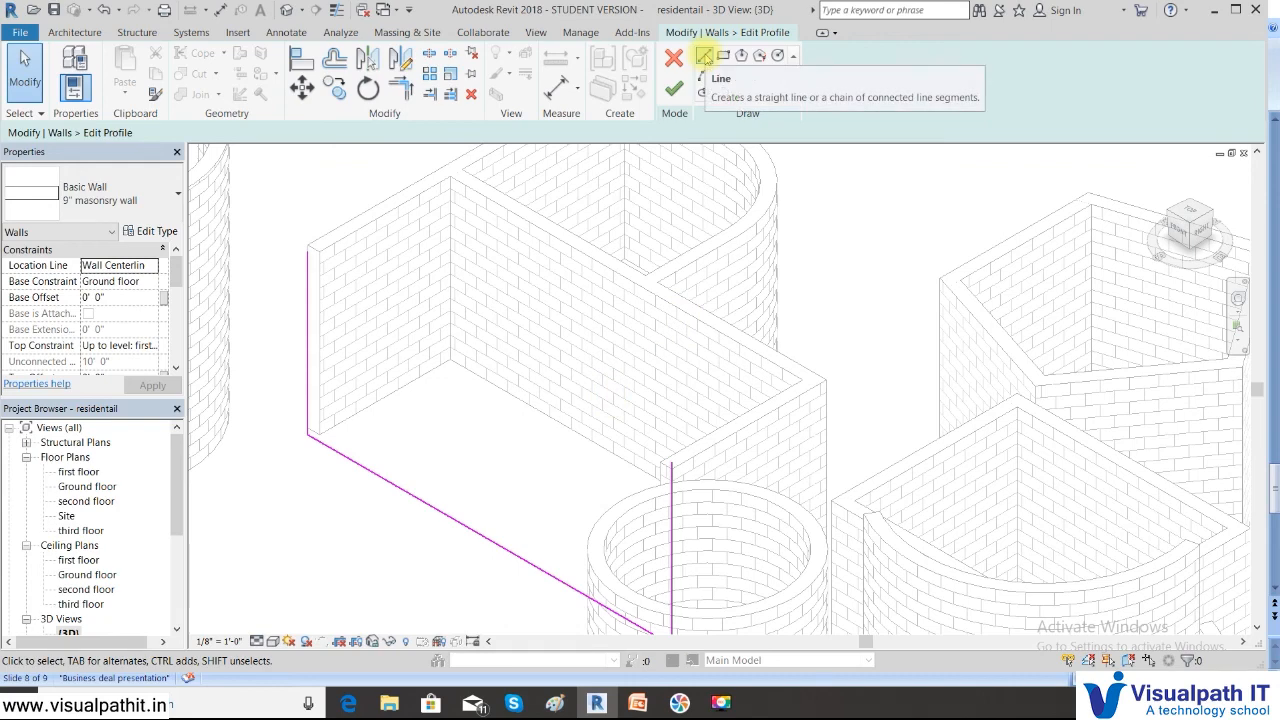
Step: Draw a line about 3' long from the profile's upper left corner, followed by an upward semicircular arc of about 1'-6" radius
{"action": "left_click", "coordinate": [704, 56]}
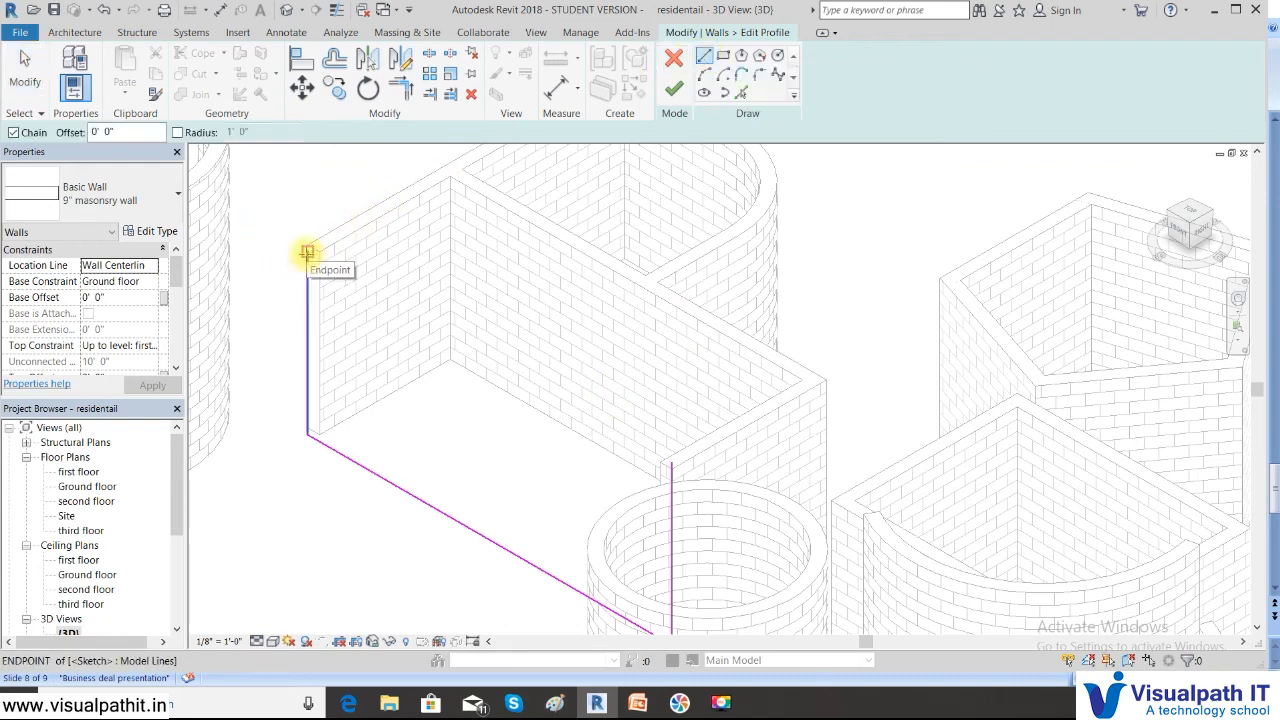
{"action": "left_click", "coordinate": [307, 251]}
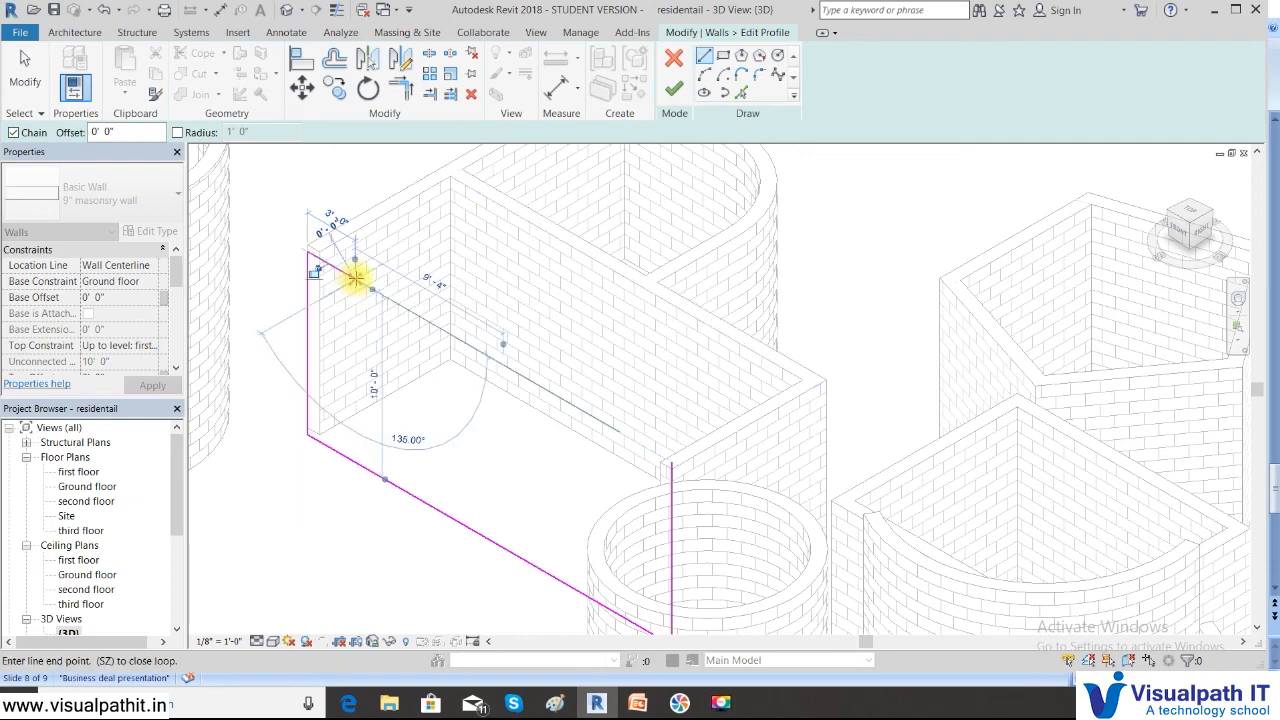
{"action": "left_click", "coordinate": [704, 74]}
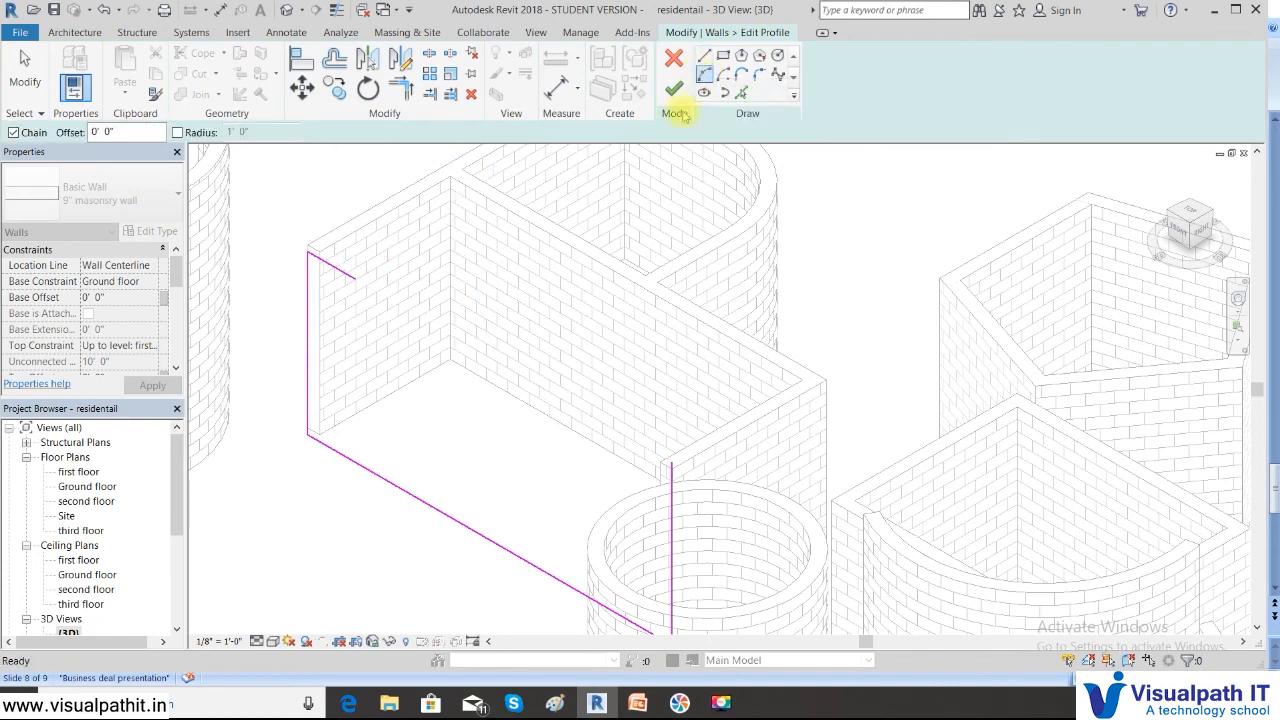
{"action": "left_click", "coordinate": [404, 305]}
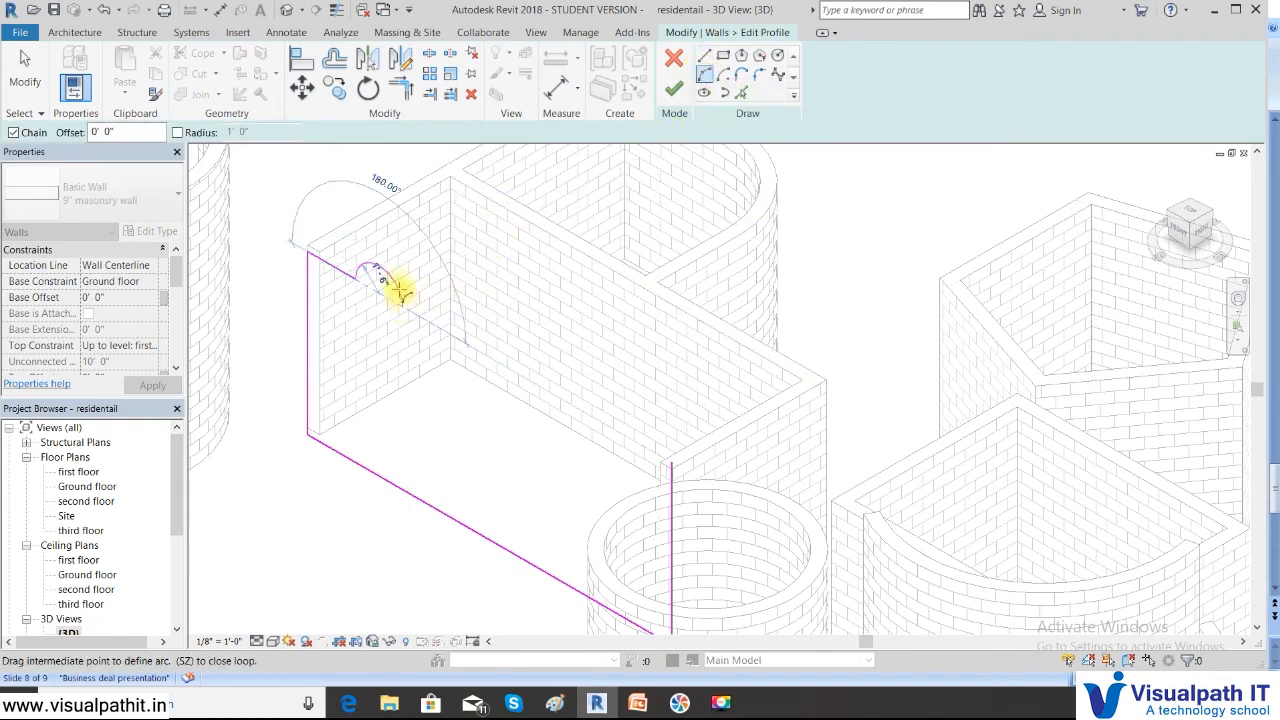
{"action": "left_click", "coordinate": [393, 278]}
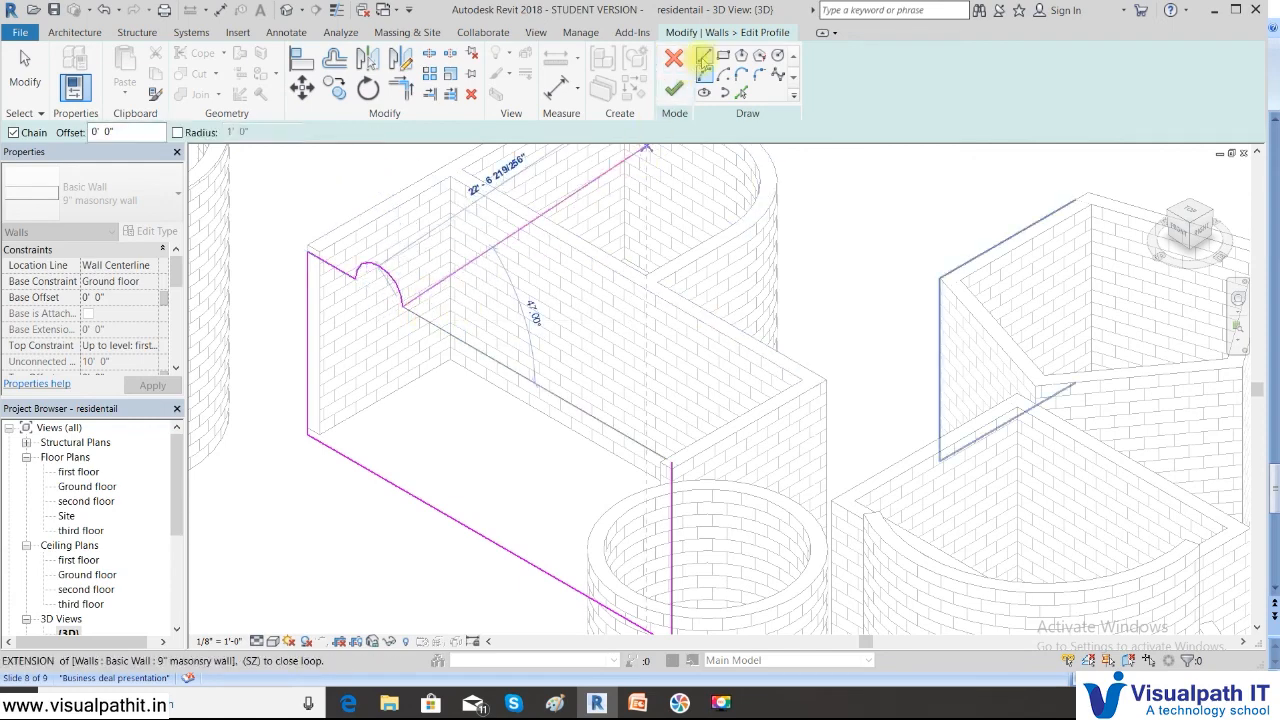
Step: Continue the top edge with a line about 2' long and a second upward semicircular arc about 3' wide
{"action": "left_click", "coordinate": [704, 56]}
{"action": "left_click", "coordinate": [436, 322]}
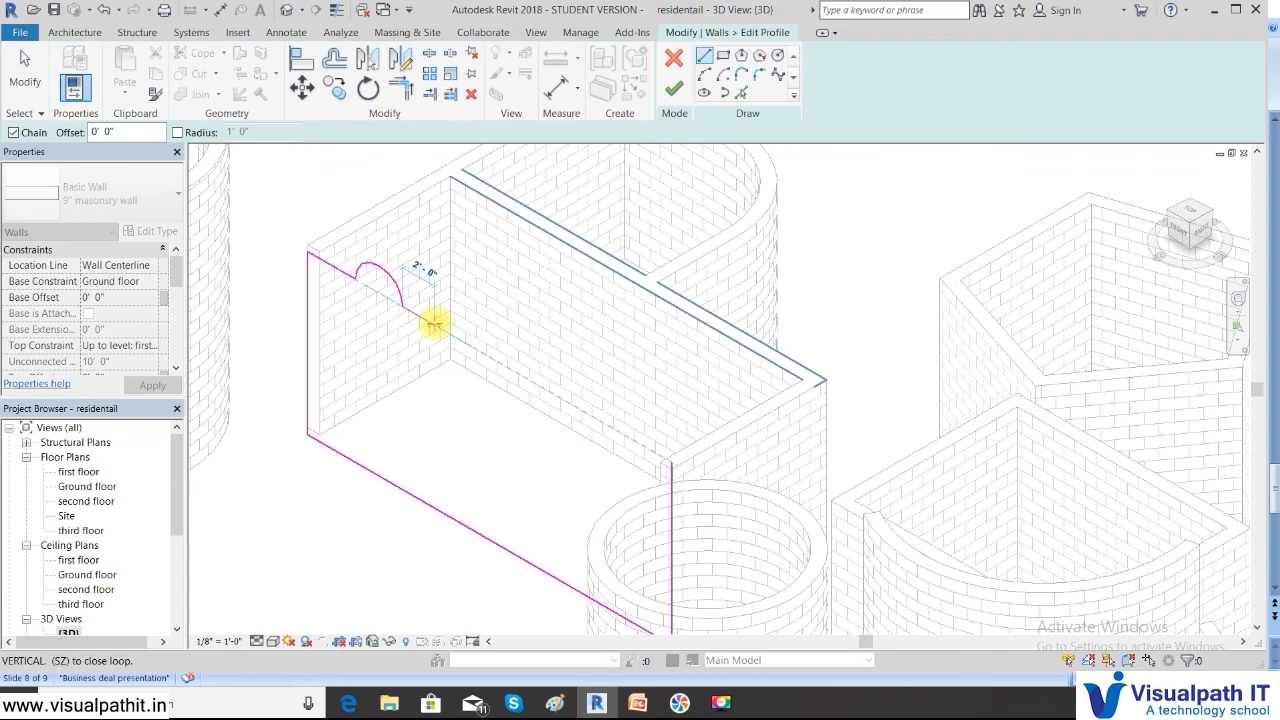
{"action": "left_click", "coordinate": [704, 74]}
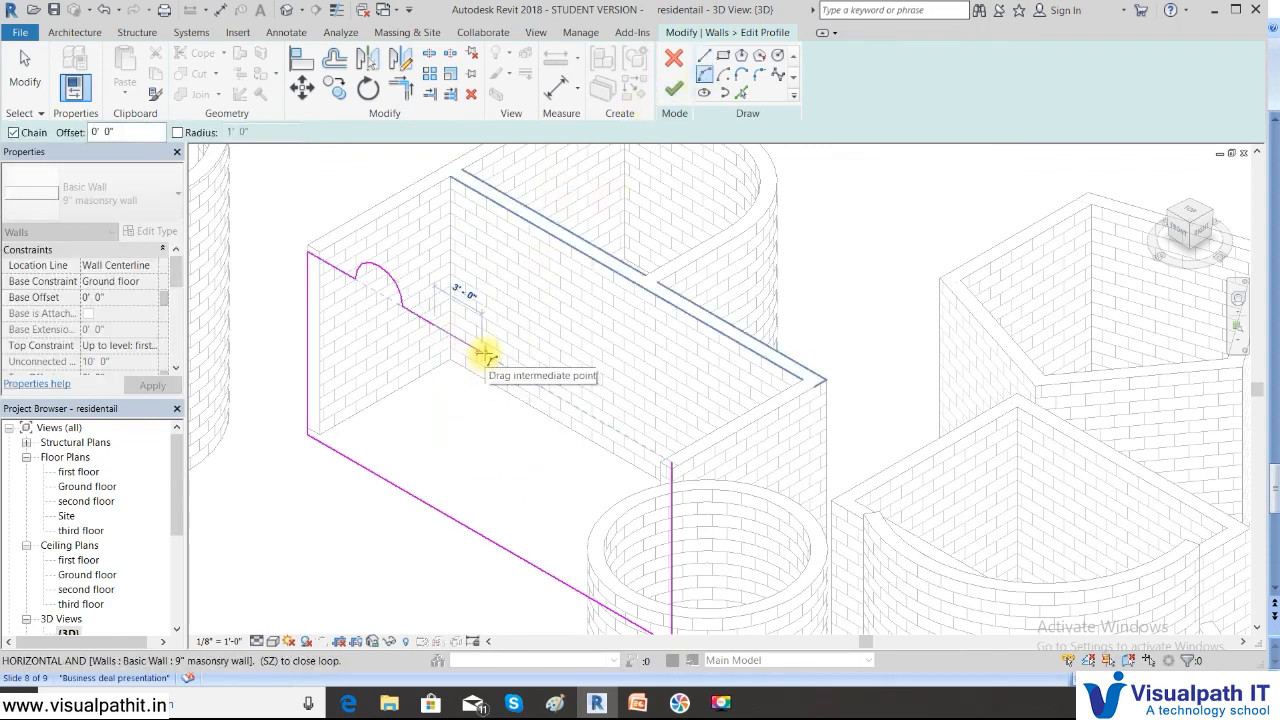
{"action": "left_click", "coordinate": [484, 354]}
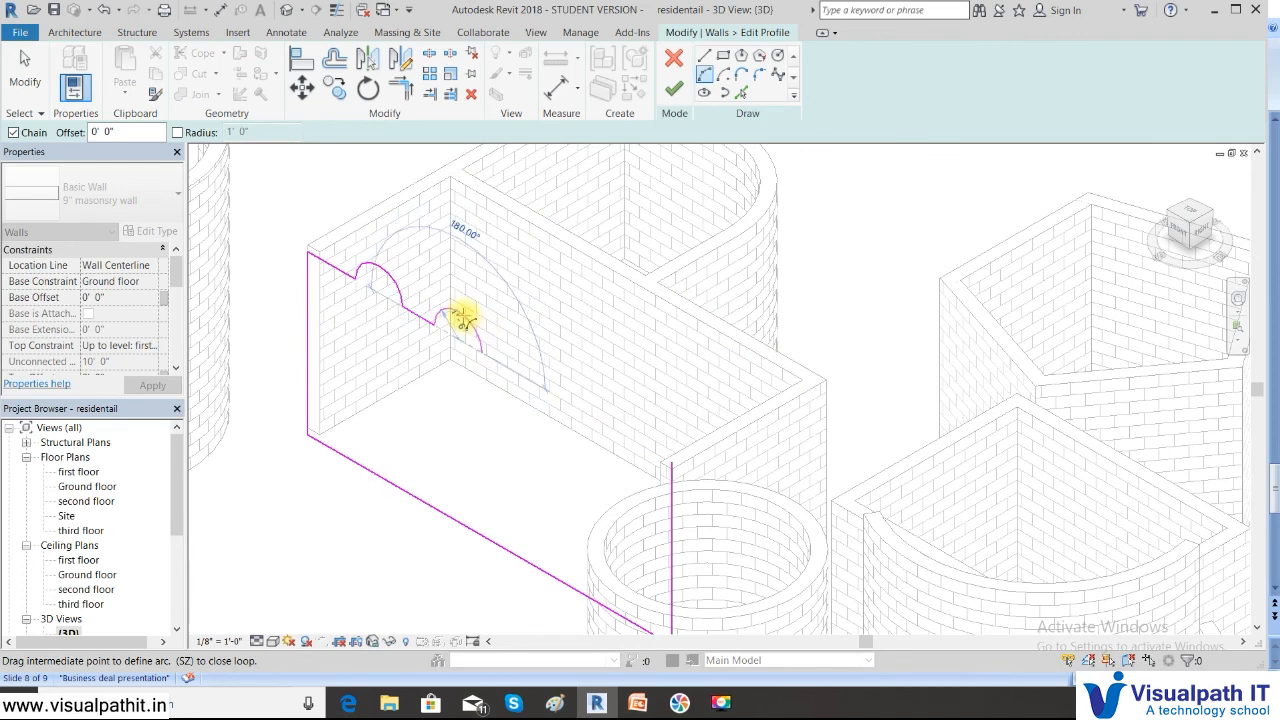
{"action": "left_click", "coordinate": [460, 318]}
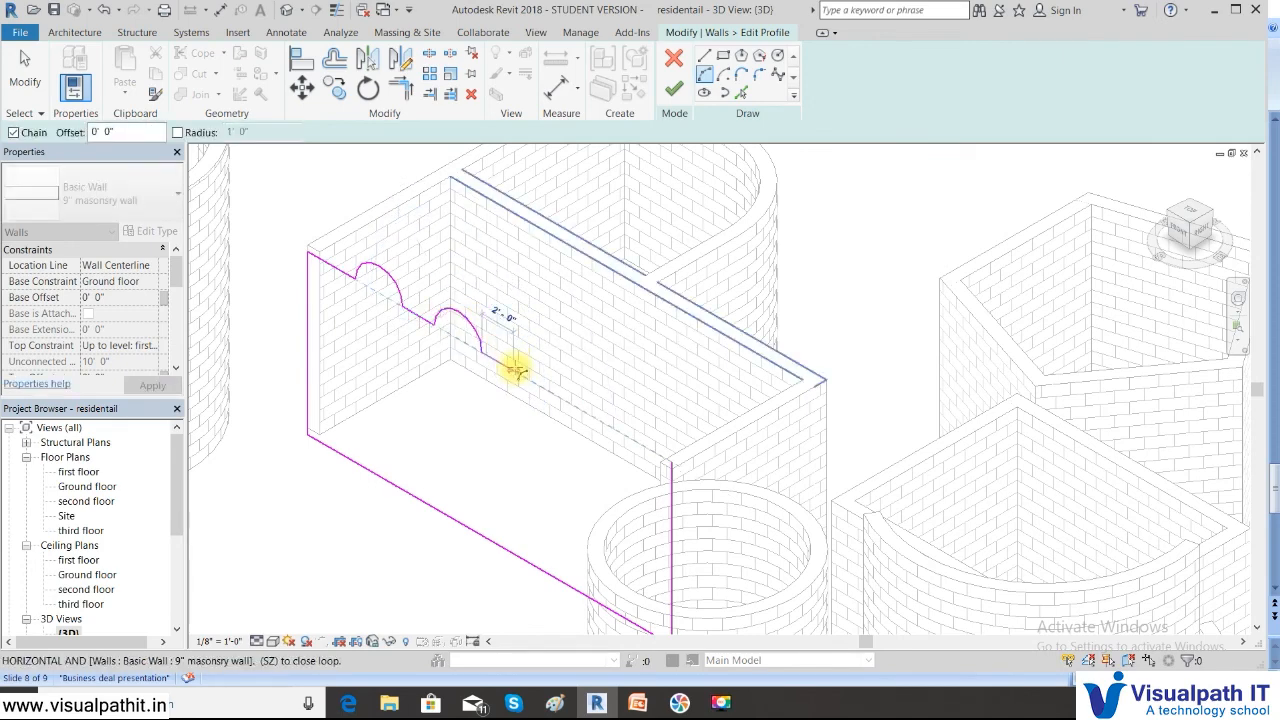
{"action": "left_click", "coordinate": [511, 368]}
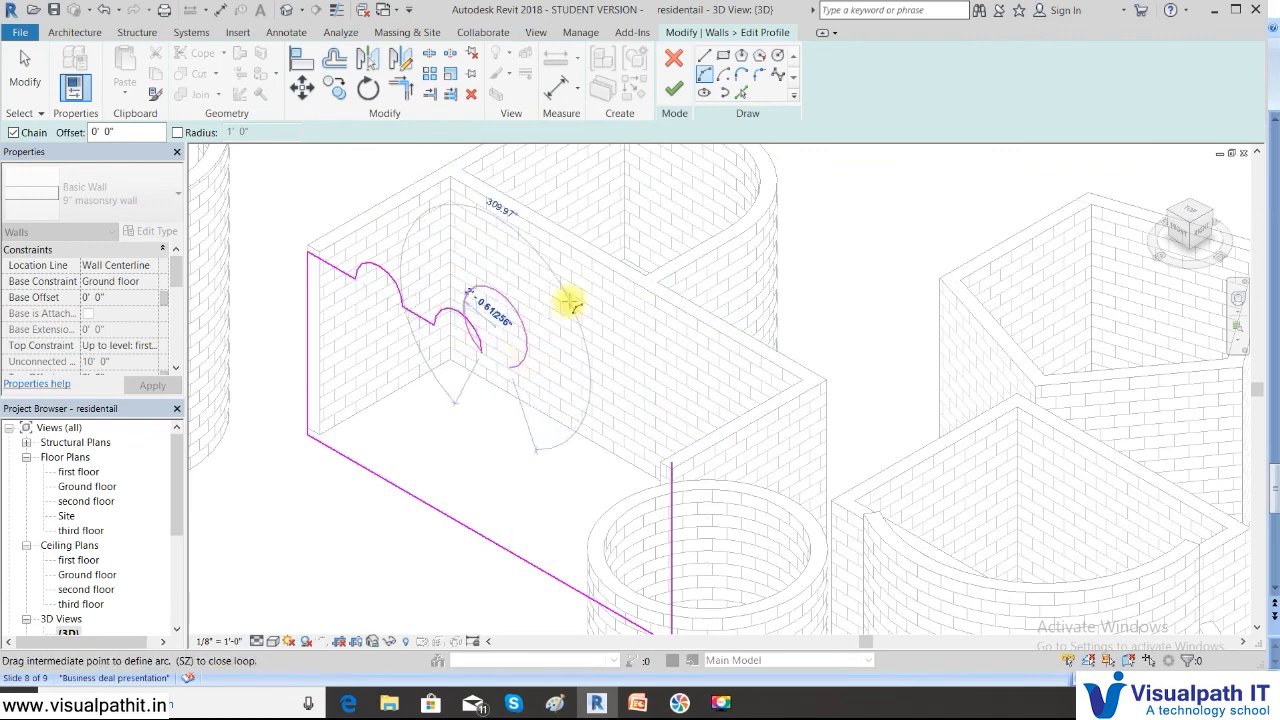
{"action": "key", "text": "Escape"}
{"action": "key", "text": "Escape"}
Step: Add a line about 1'-8 1/2" long after the second arc, followed by a downward-bulging arc ending slightly above the original top edge
{"action": "left_click", "coordinate": [481, 353]}
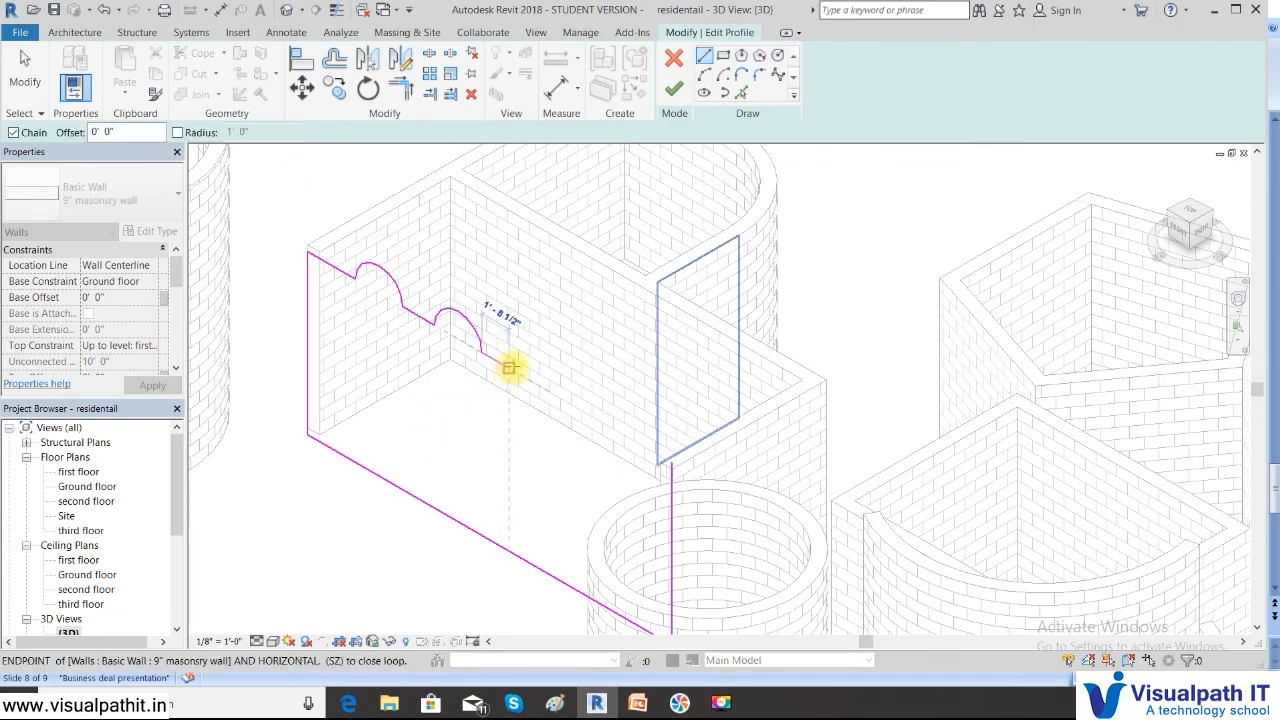
{"action": "left_click", "coordinate": [510, 368]}
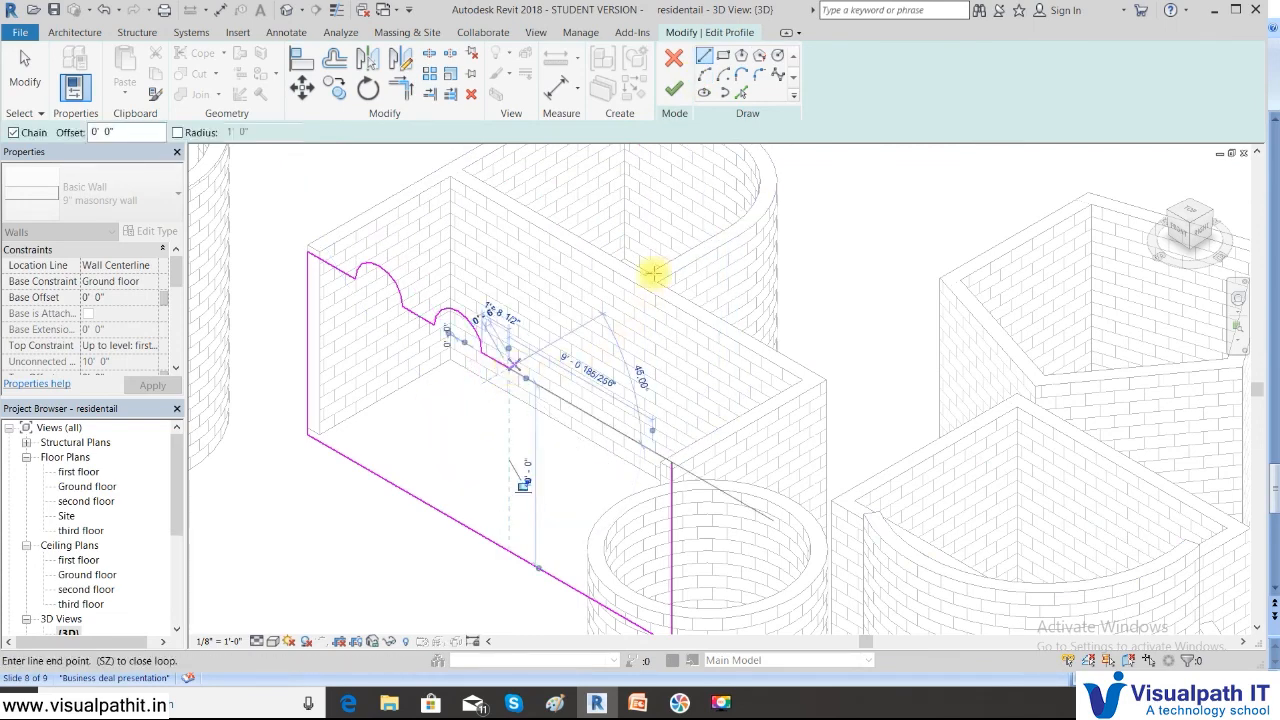
{"action": "left_click", "coordinate": [704, 72]}
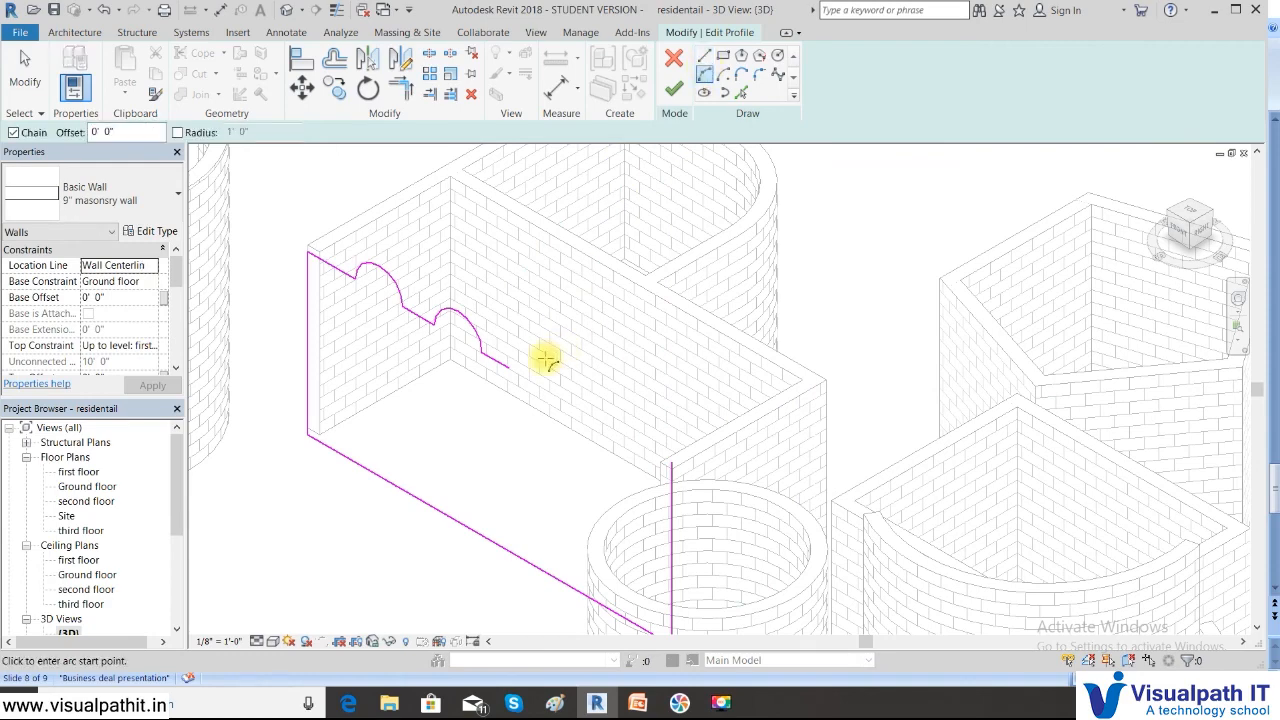
{"action": "left_click", "coordinate": [505, 366]}
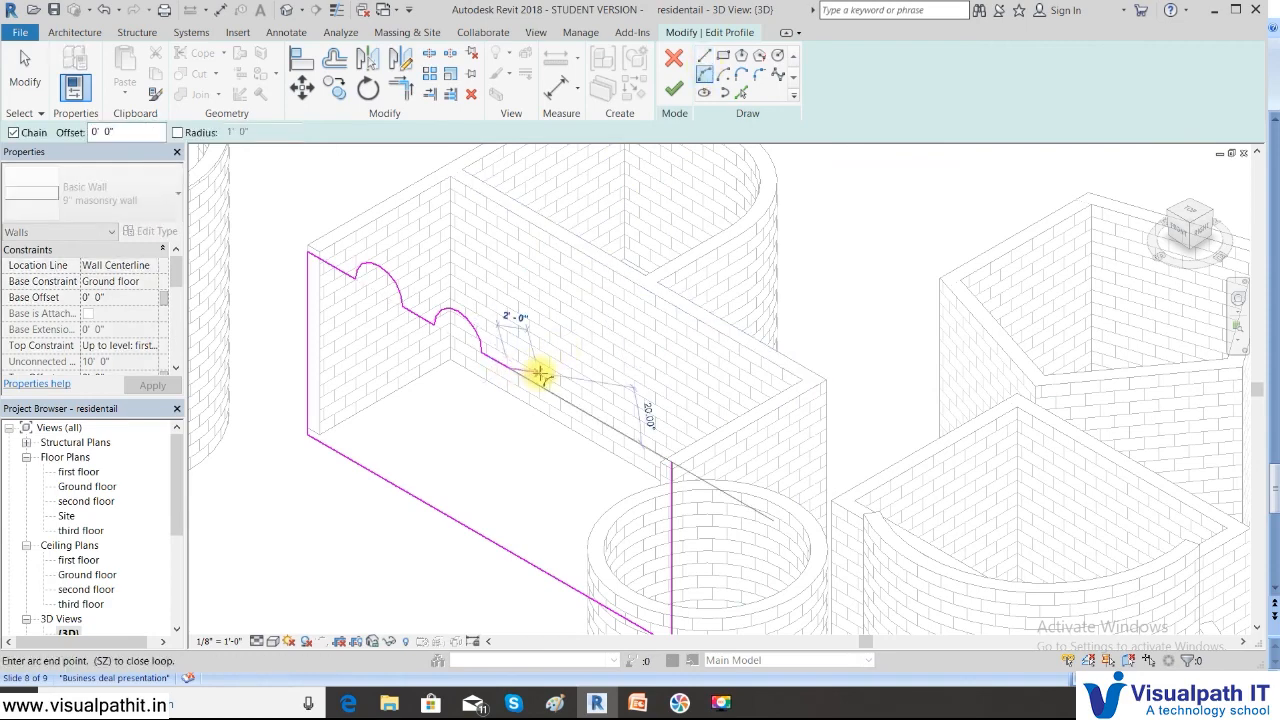
{"action": "left_click", "coordinate": [542, 350]}
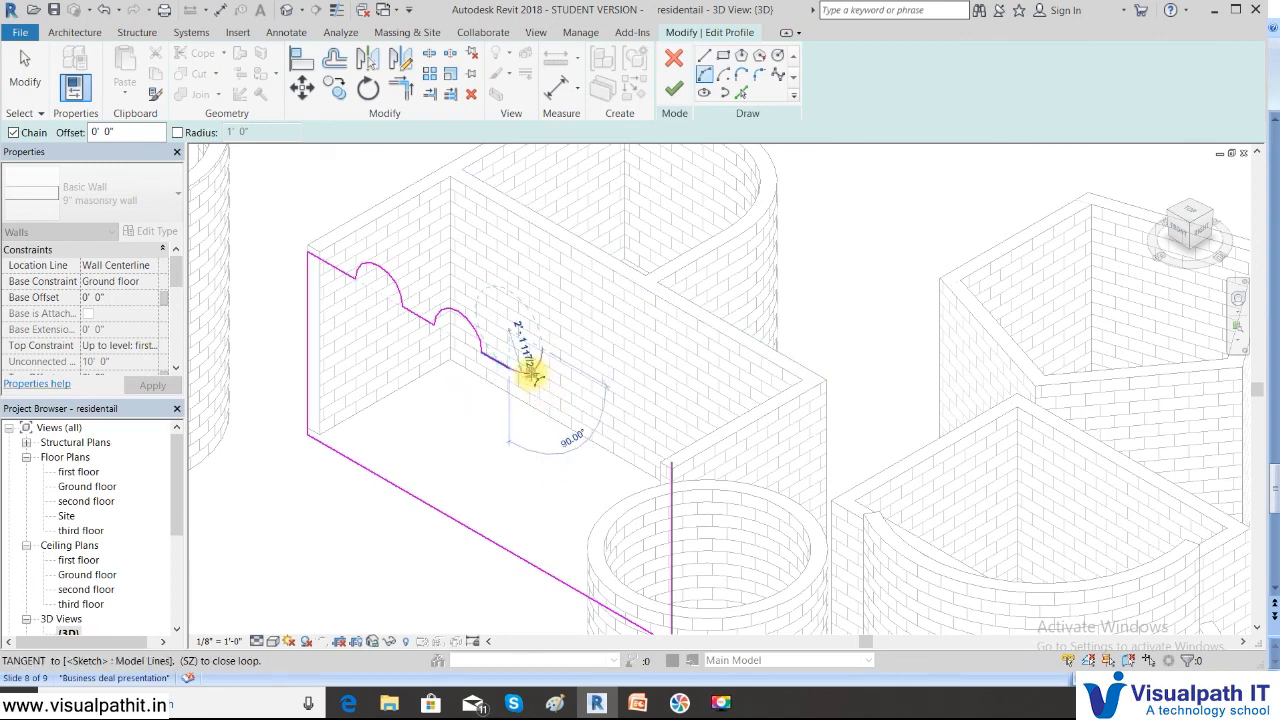
{"action": "left_click", "coordinate": [529, 366]}
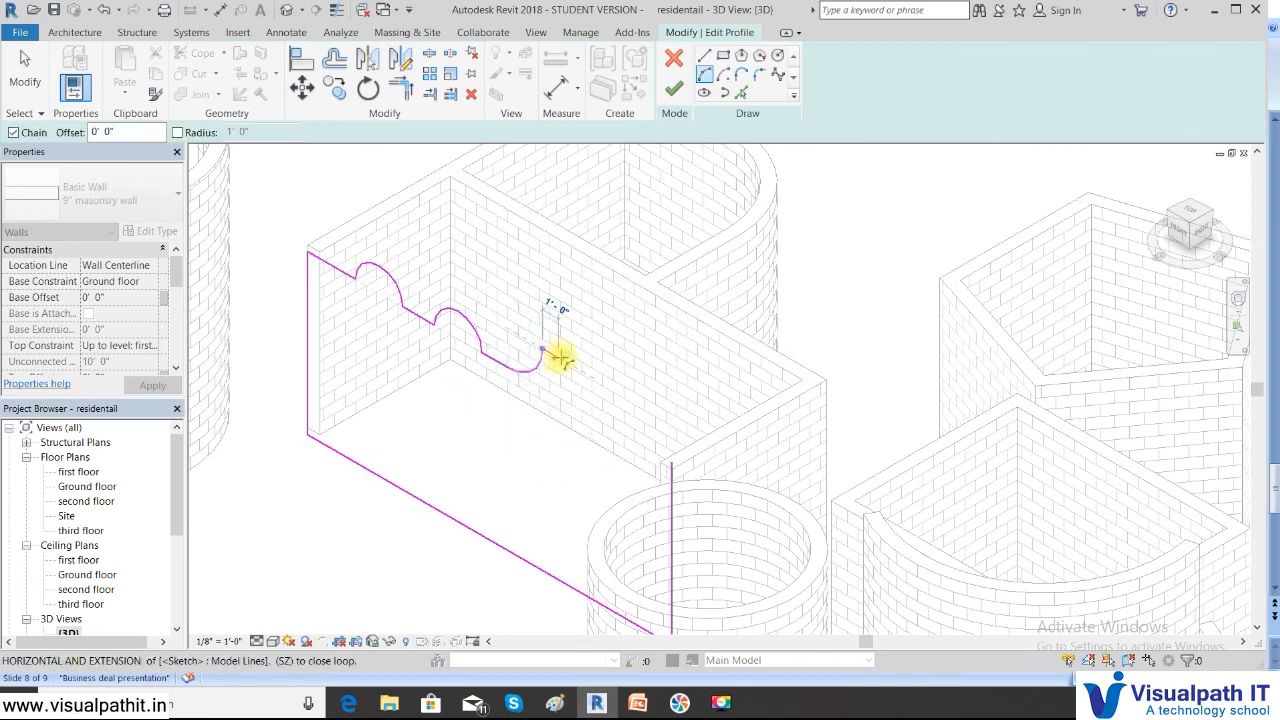
Step: Close the front wall's top edge with straight segments: short run, short drop, about 6'-2" run to the right side; finish the profile
{"action": "left_click", "coordinate": [704, 56]}
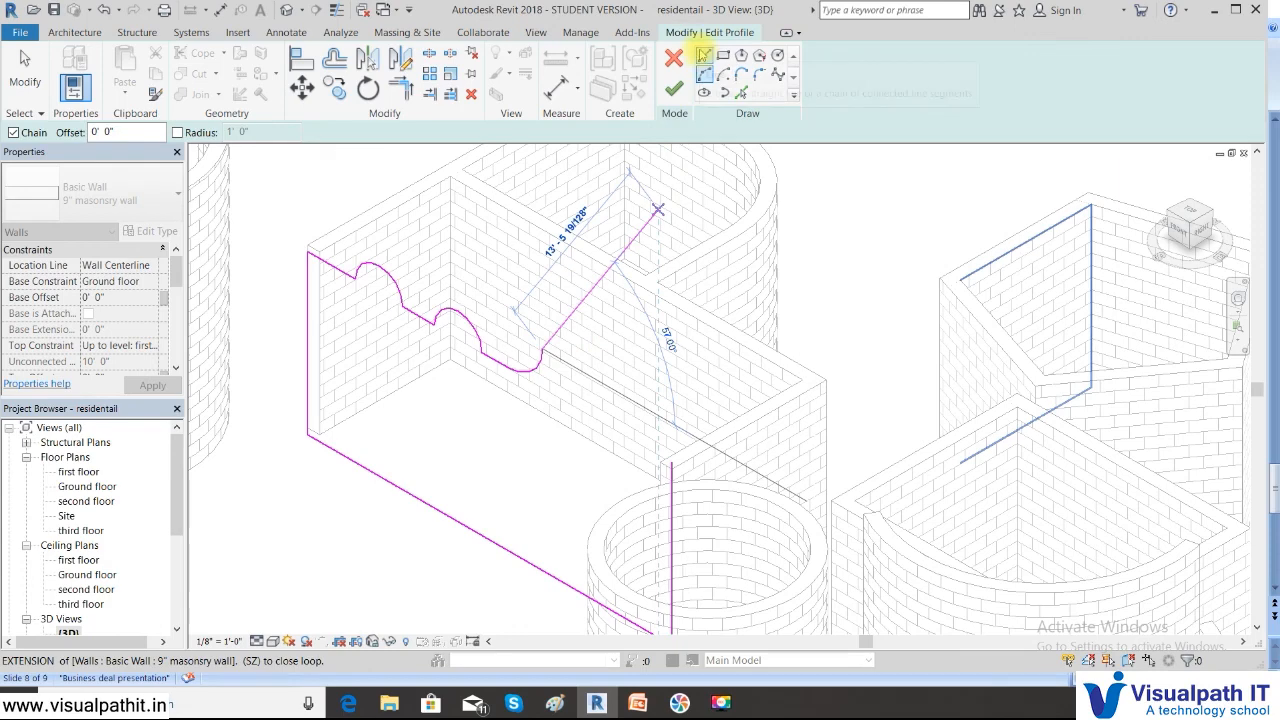
{"action": "left_click", "coordinate": [574, 368]}
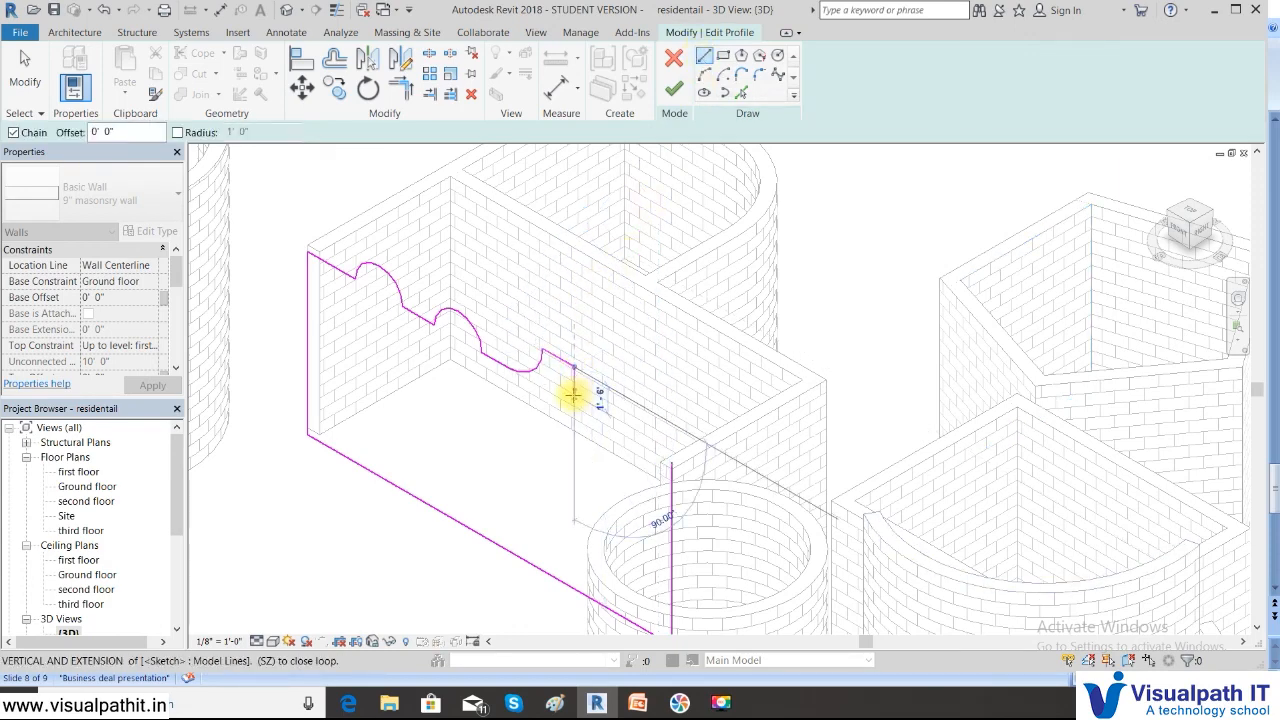
{"action": "left_click", "coordinate": [574, 396]}
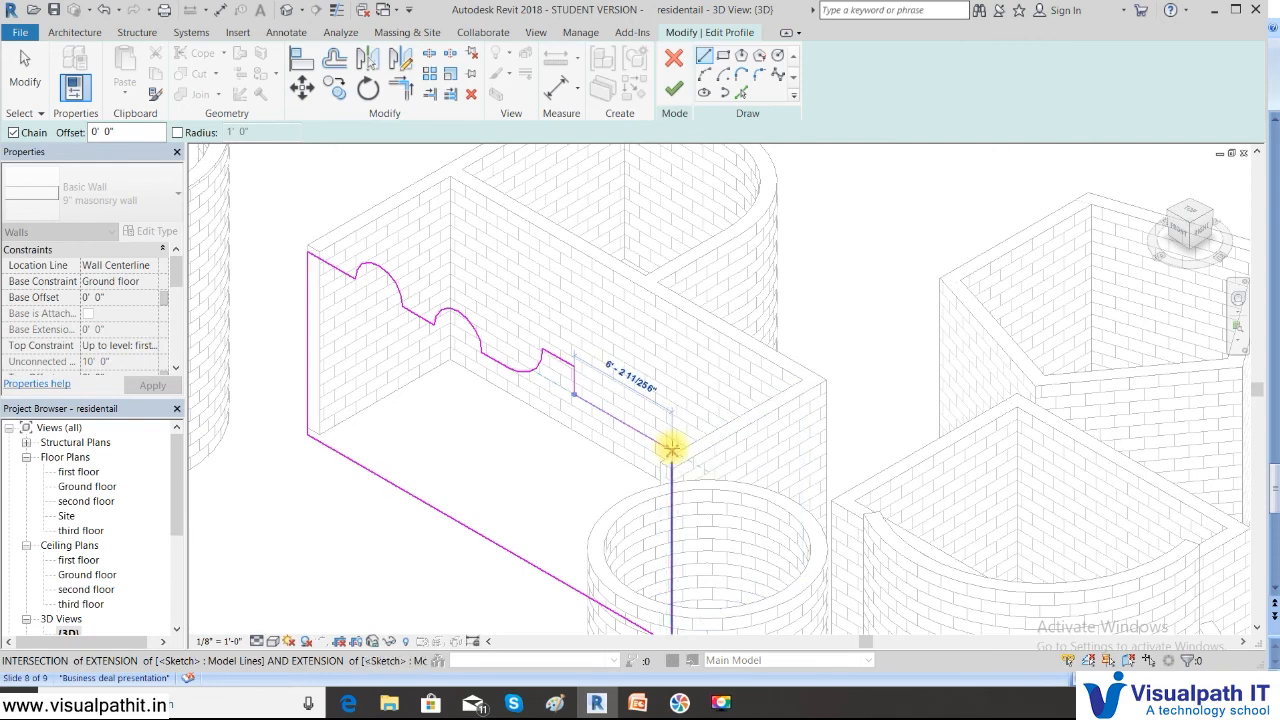
{"action": "left_click", "coordinate": [672, 449]}
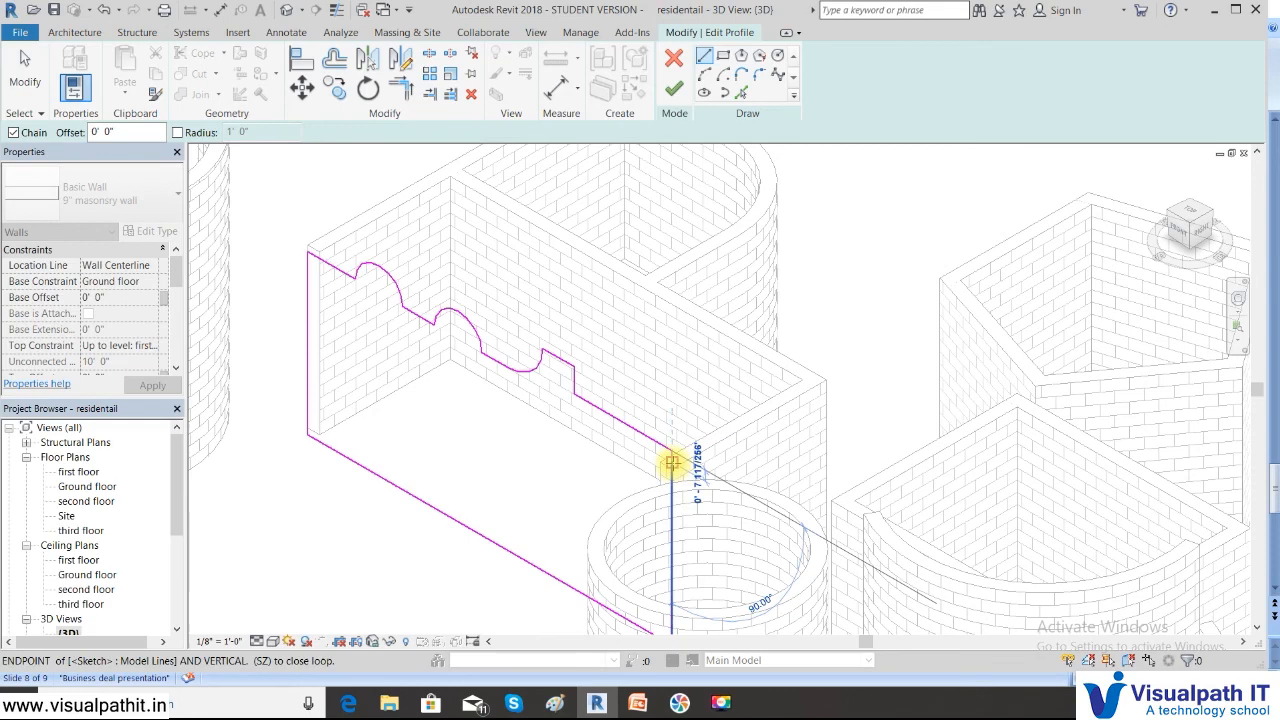
{"action": "left_click", "coordinate": [672, 463]}
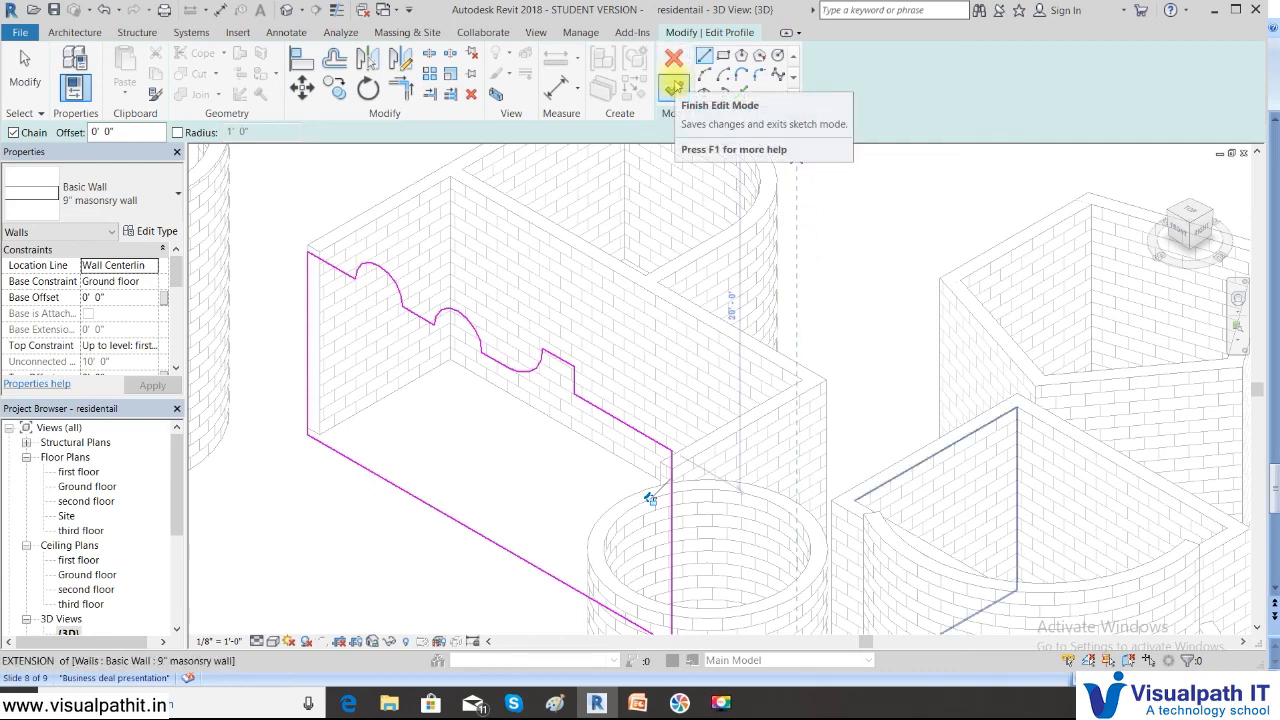
{"action": "left_click", "coordinate": [675, 87]}
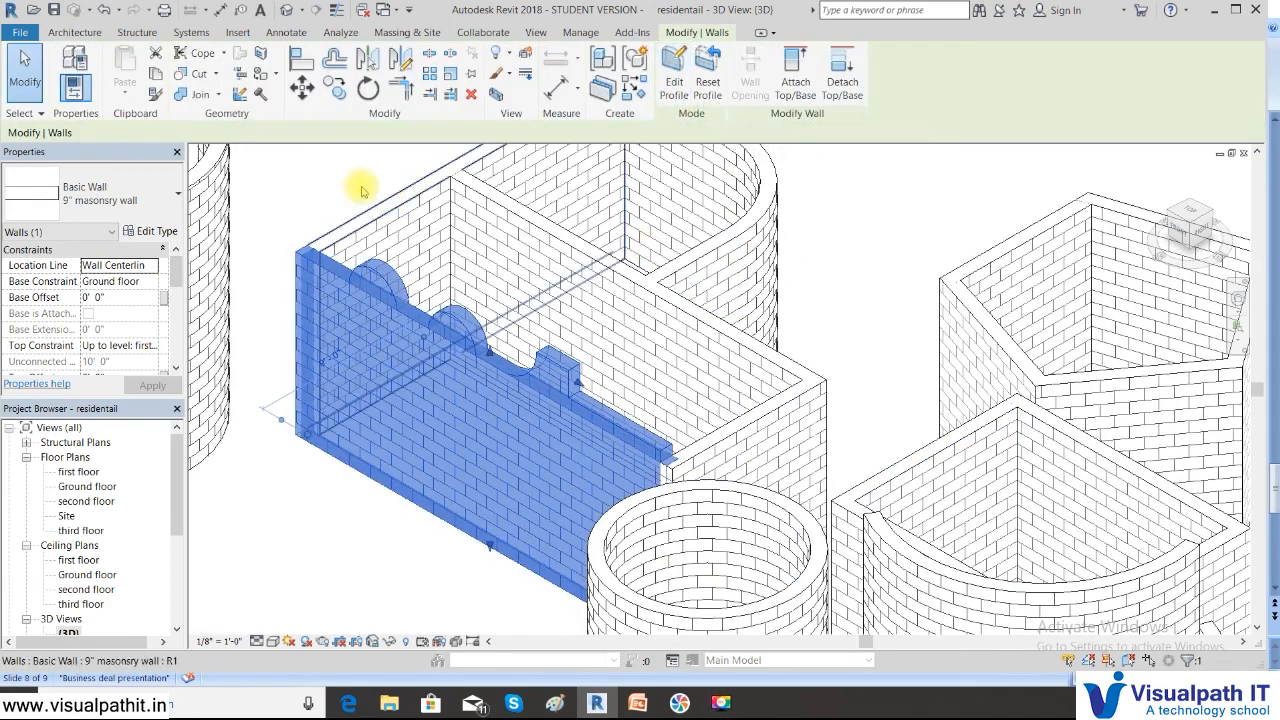
{"action": "left_click", "coordinate": [313, 175]}
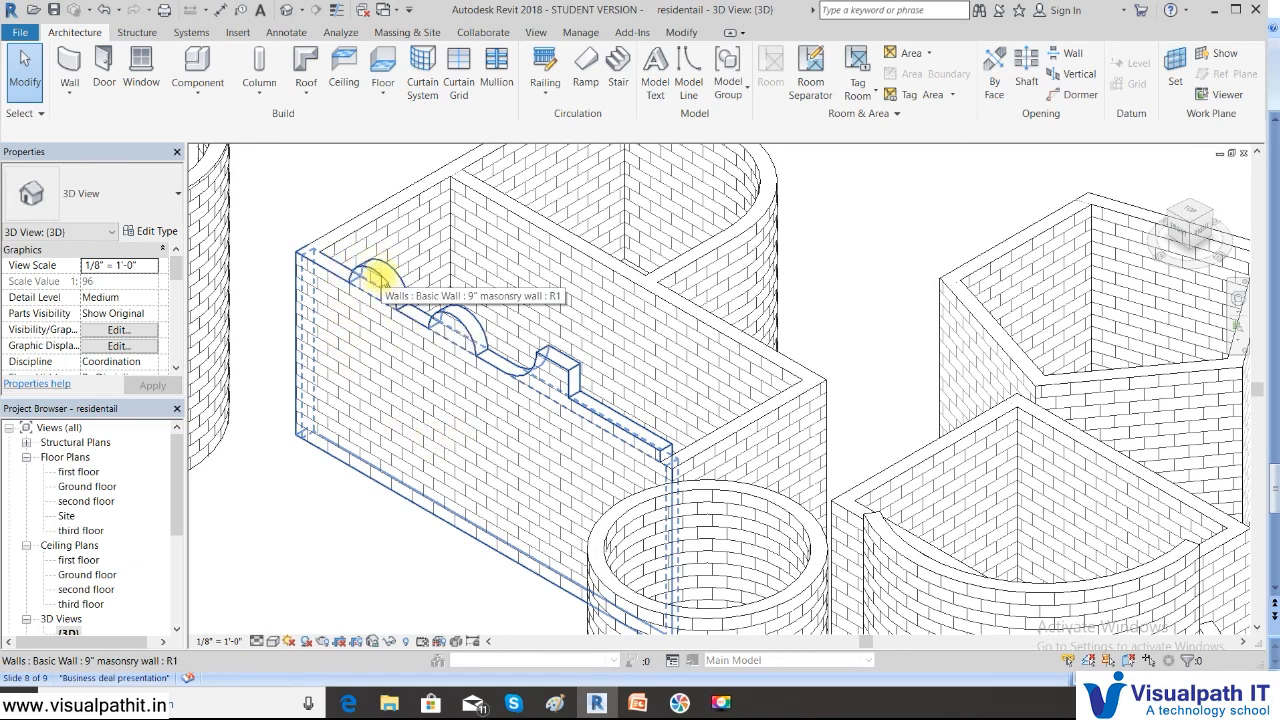
Step: Edit the front wall's profile again to cut a circular opening of 2'-0" radius near its left end, and finish the sketch
{"action": "left_click", "coordinate": [372, 277]}
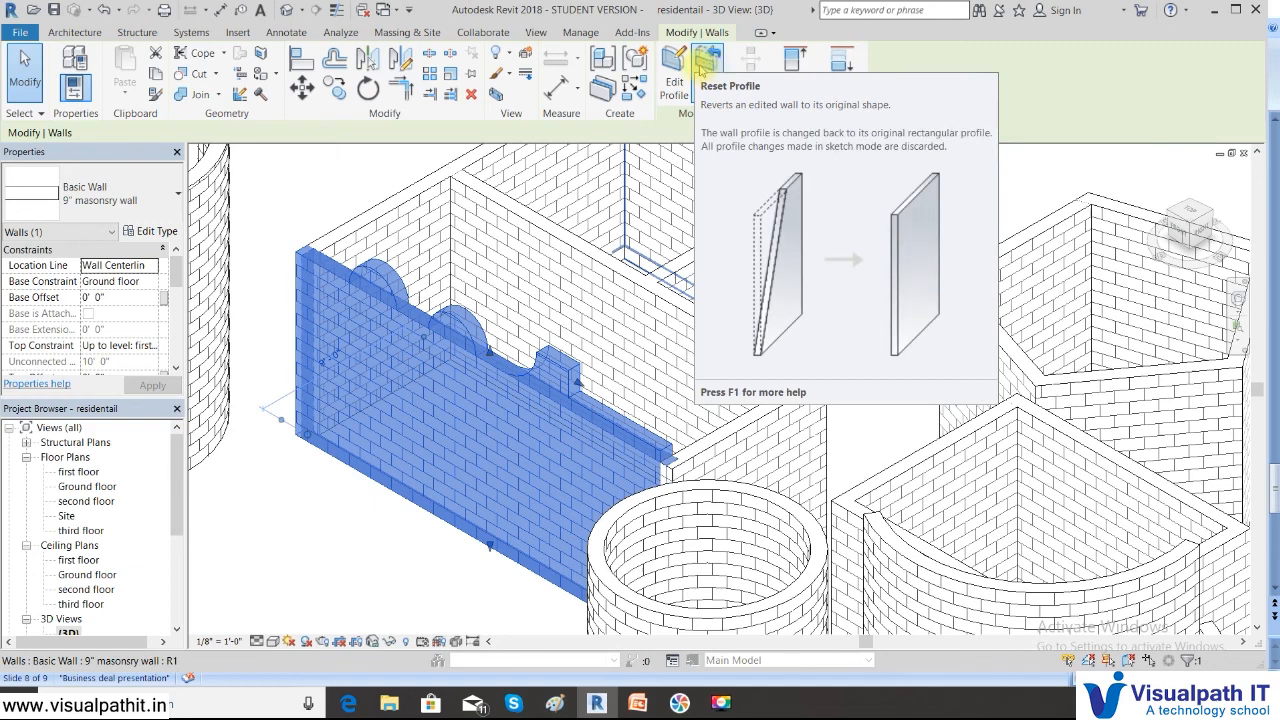
{"action": "left_click", "coordinate": [674, 72]}
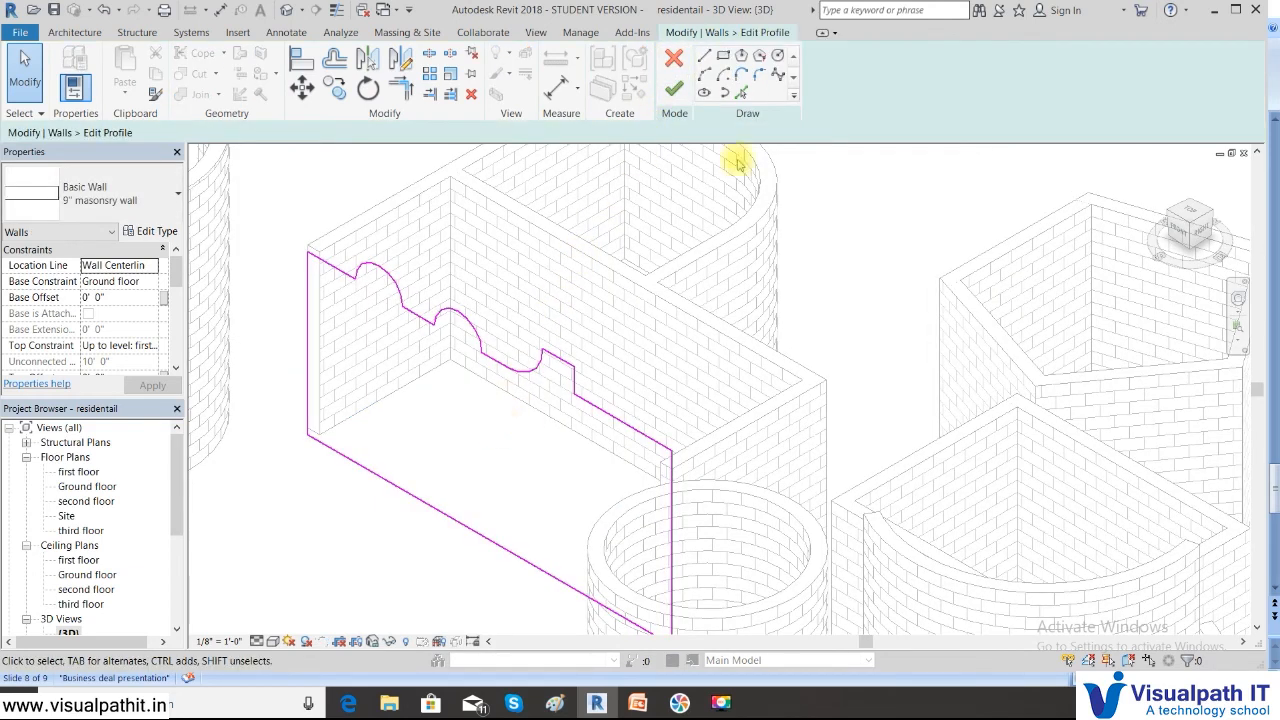
{"action": "left_click", "coordinate": [778, 56]}
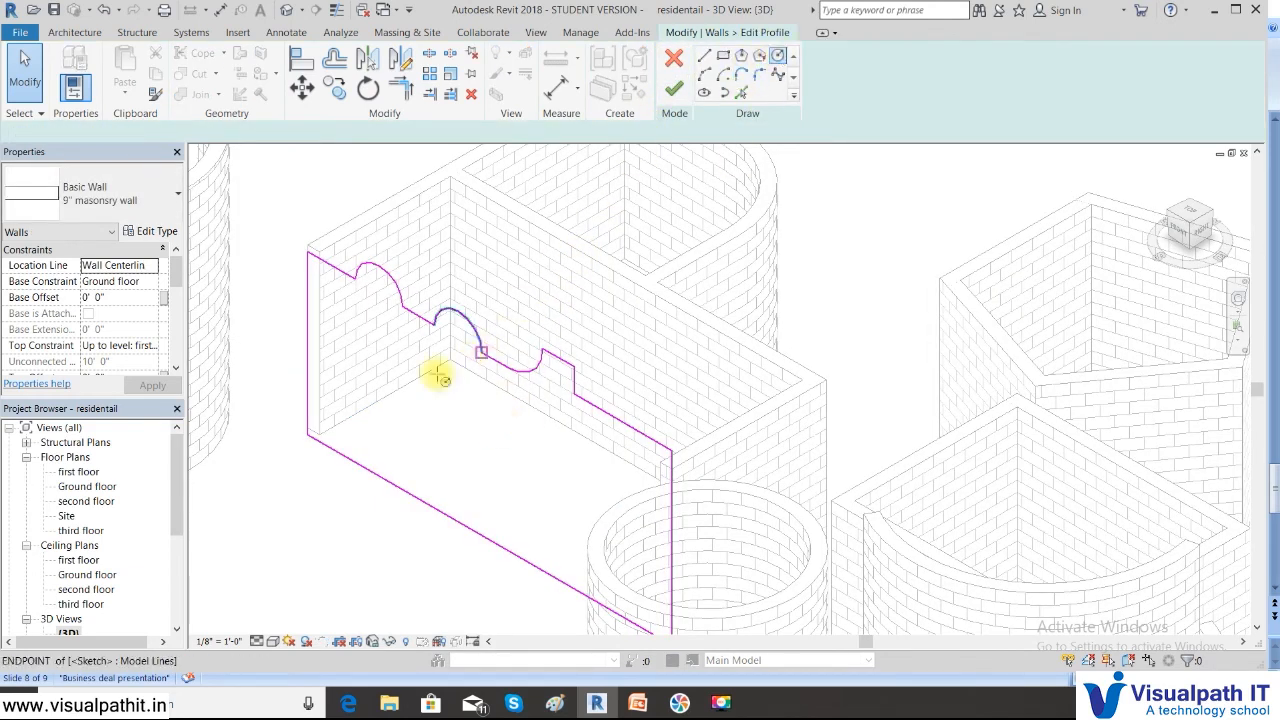
{"action": "left_click", "coordinate": [388, 397]}
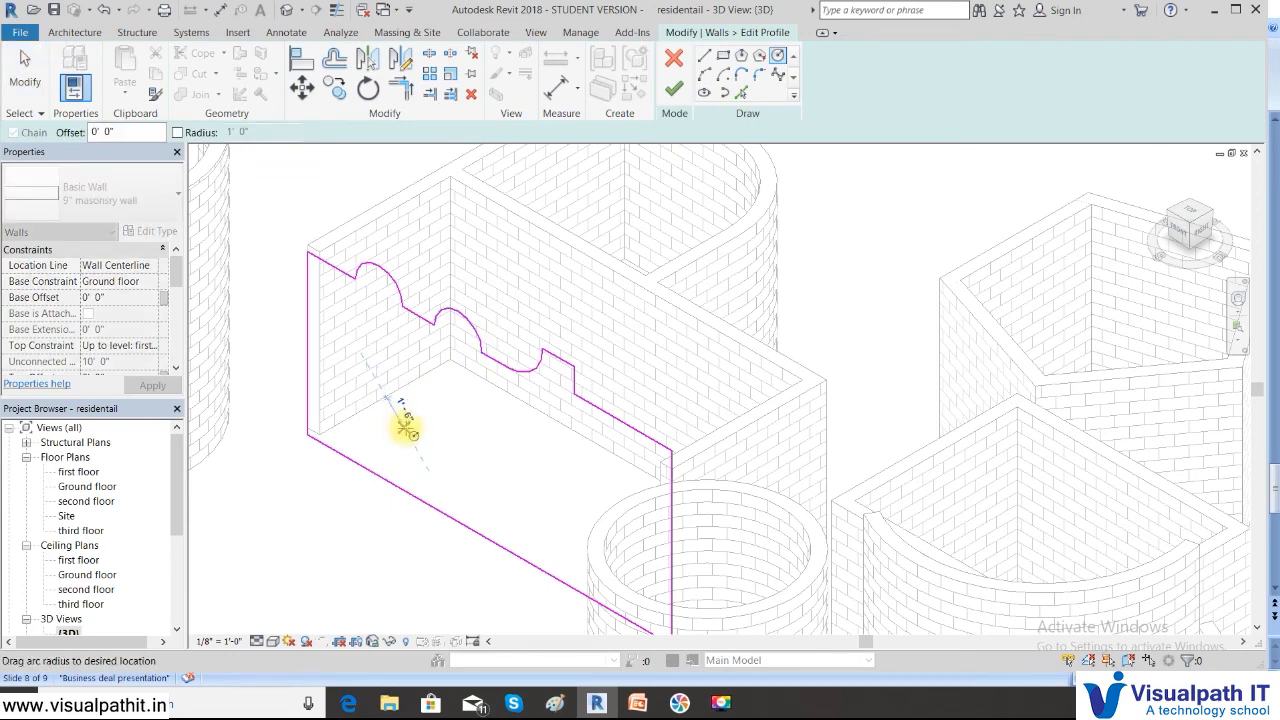
{"action": "left_click", "coordinate": [419, 421]}
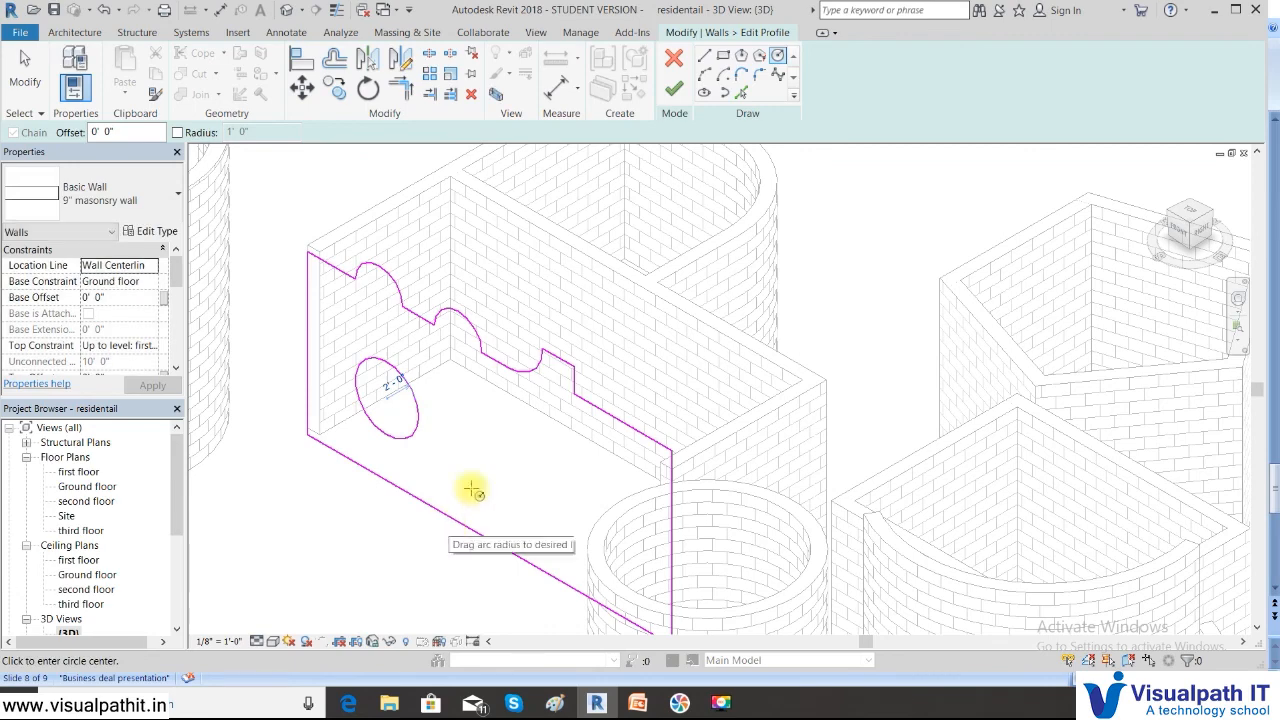
{"action": "left_click", "coordinate": [673, 90]}
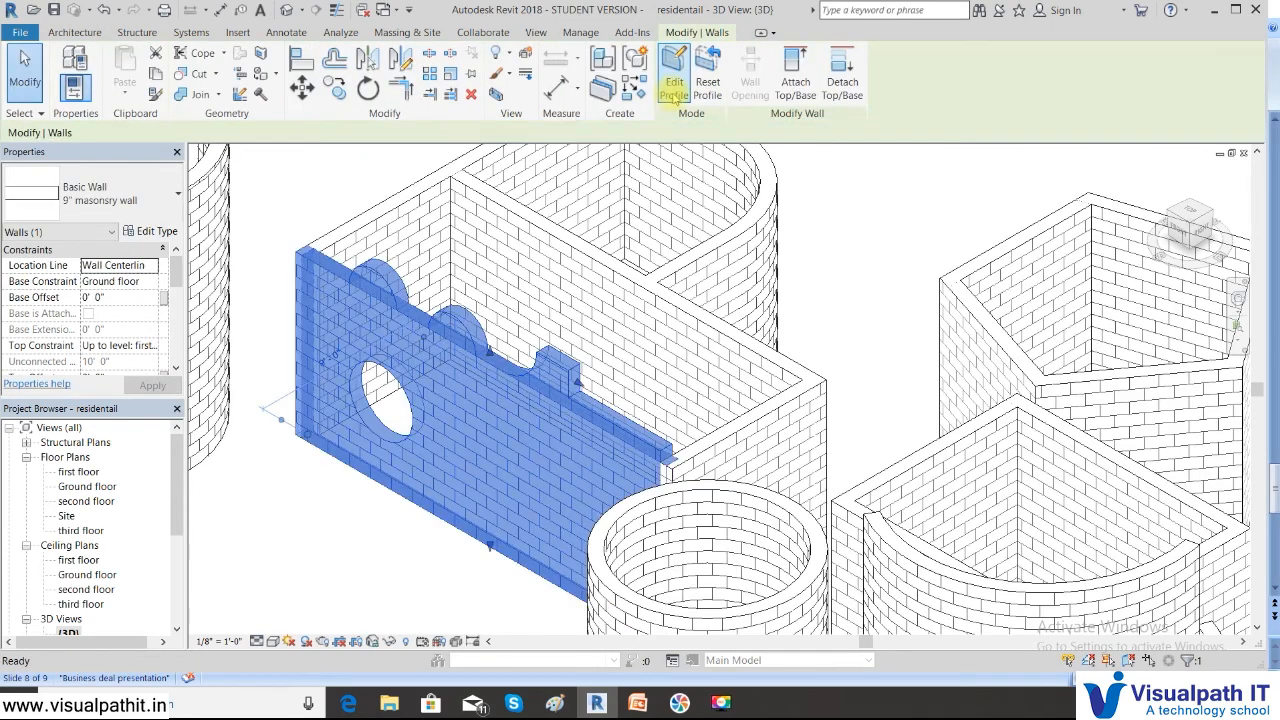
{"action": "left_click", "coordinate": [349, 544]}
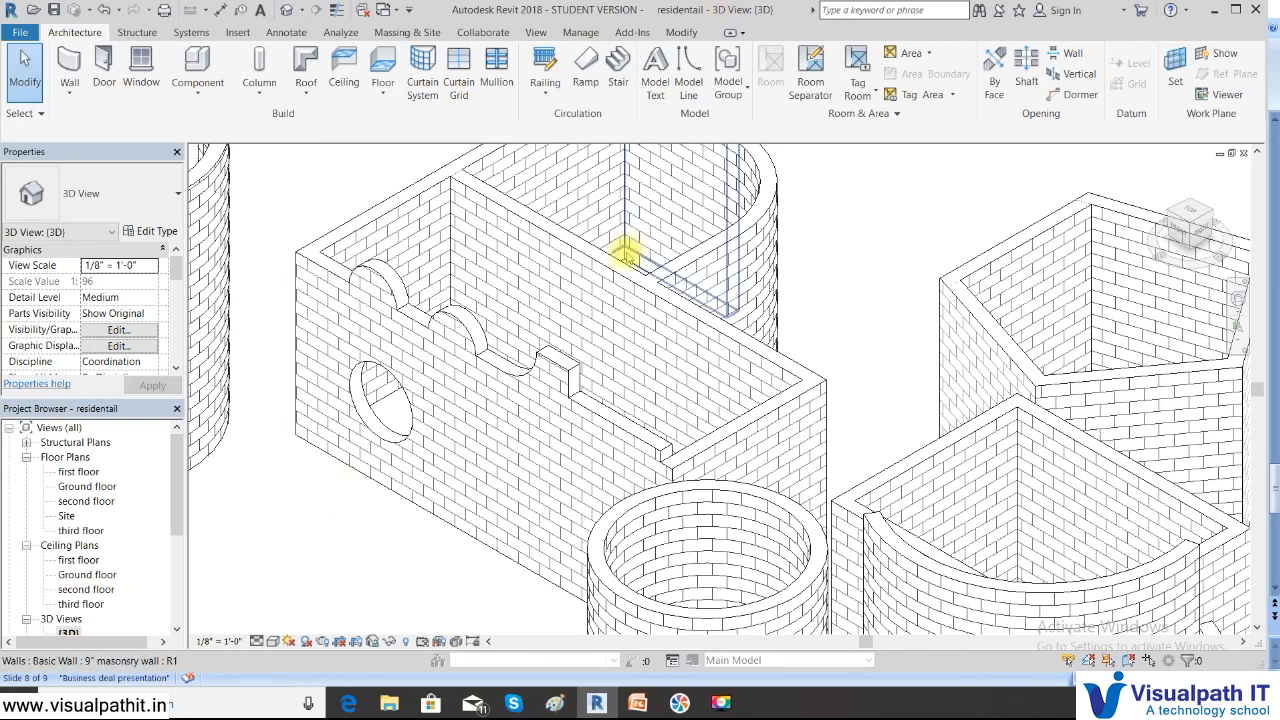
Step: In the front wall's profile, copy the circular opening to the right, near the wall's middle, and finish the sketch
{"action": "left_click", "coordinate": [376, 285]}
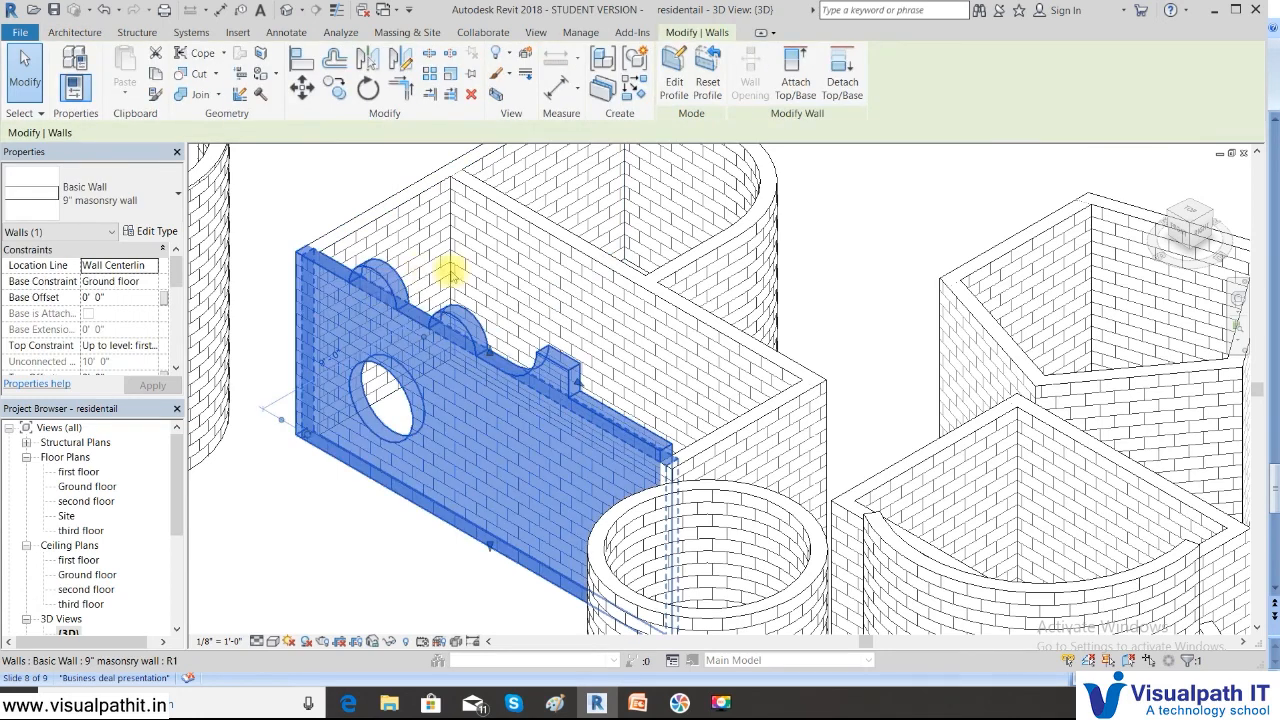
{"action": "left_click", "coordinate": [674, 75]}
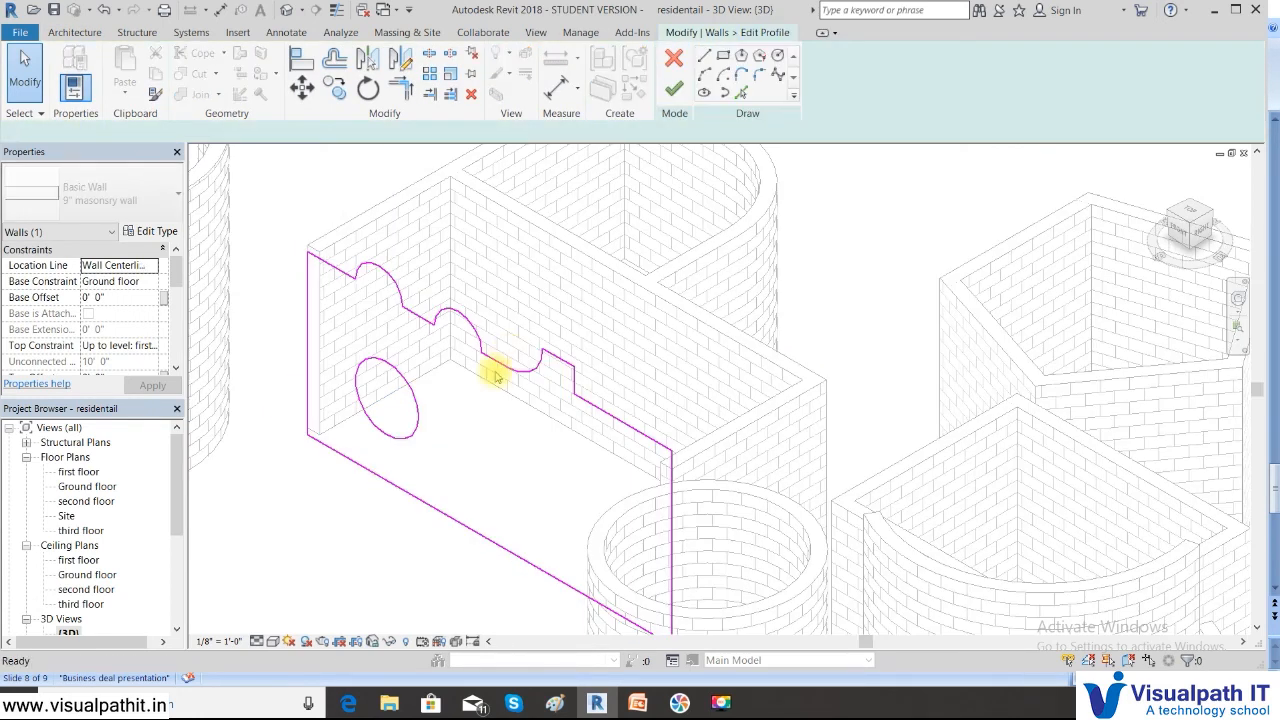
{"action": "left_click", "coordinate": [406, 432]}
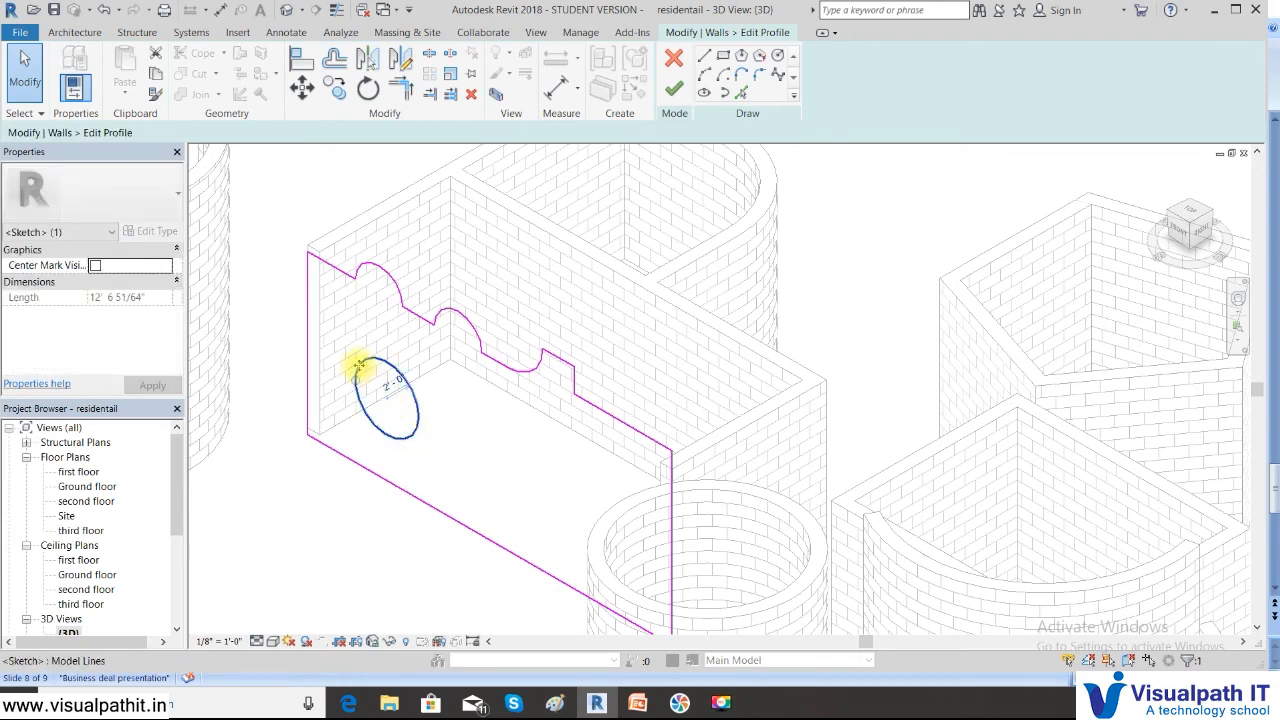
{"action": "left_click_drag", "start_coordinate": [371, 372], "coordinate": [466, 430]}
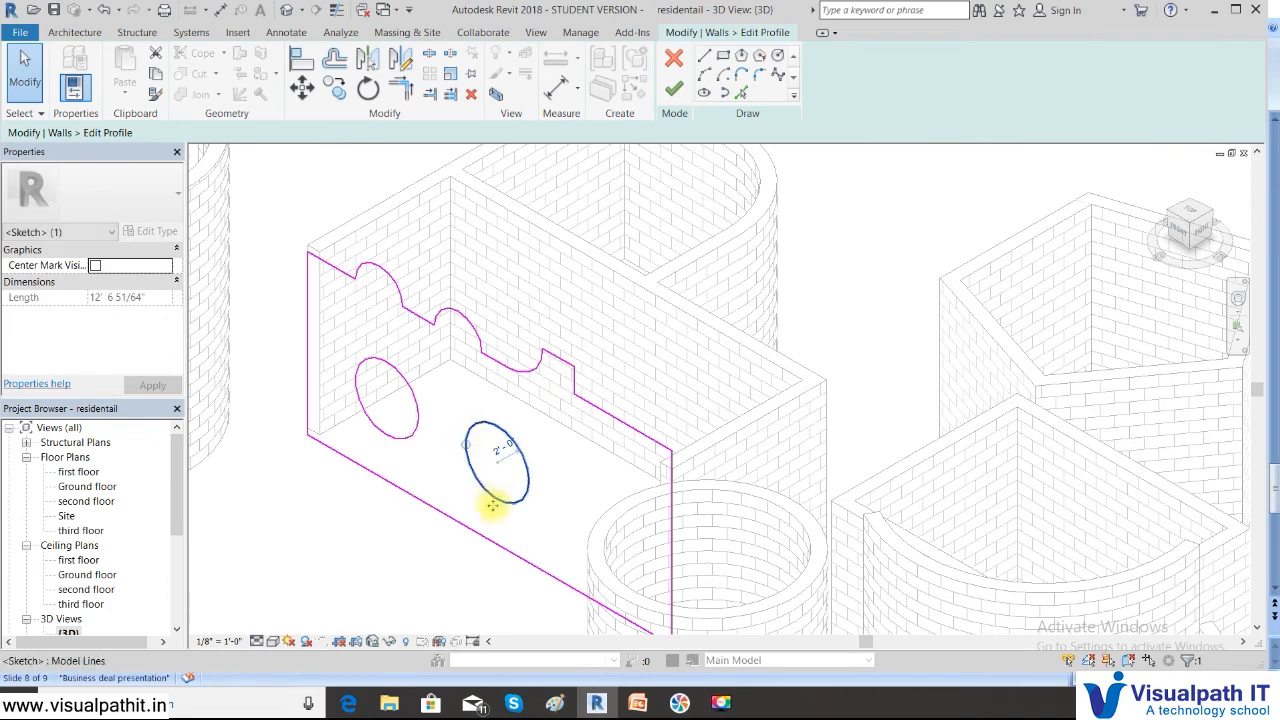
{"action": "left_click", "coordinate": [674, 91]}
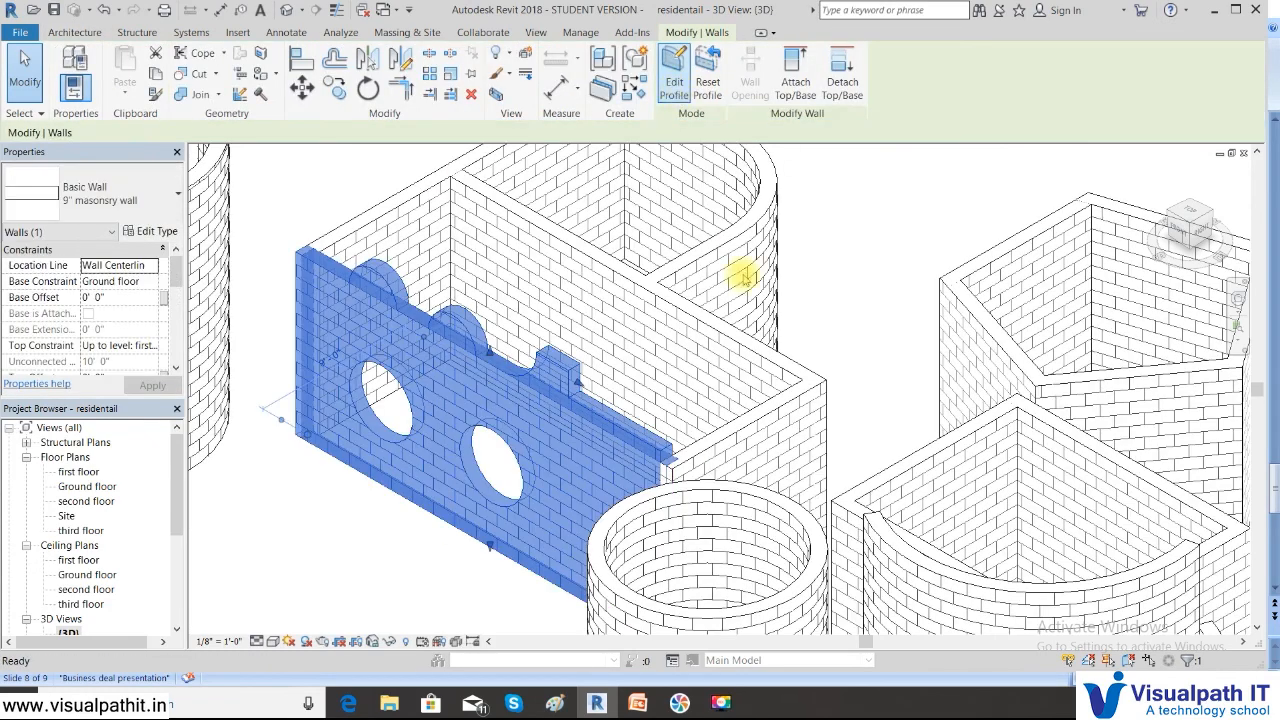
{"action": "left_click", "coordinate": [870, 234]}
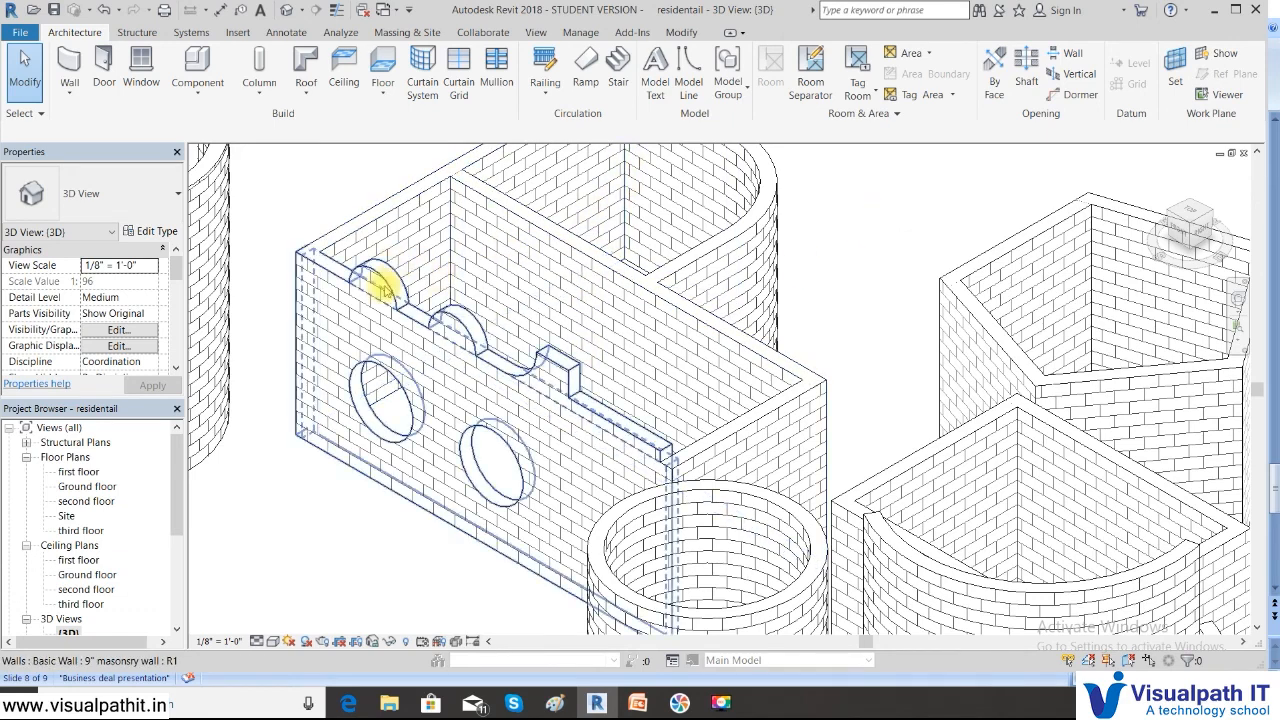
{"action": "left_click", "coordinate": [372, 280]}
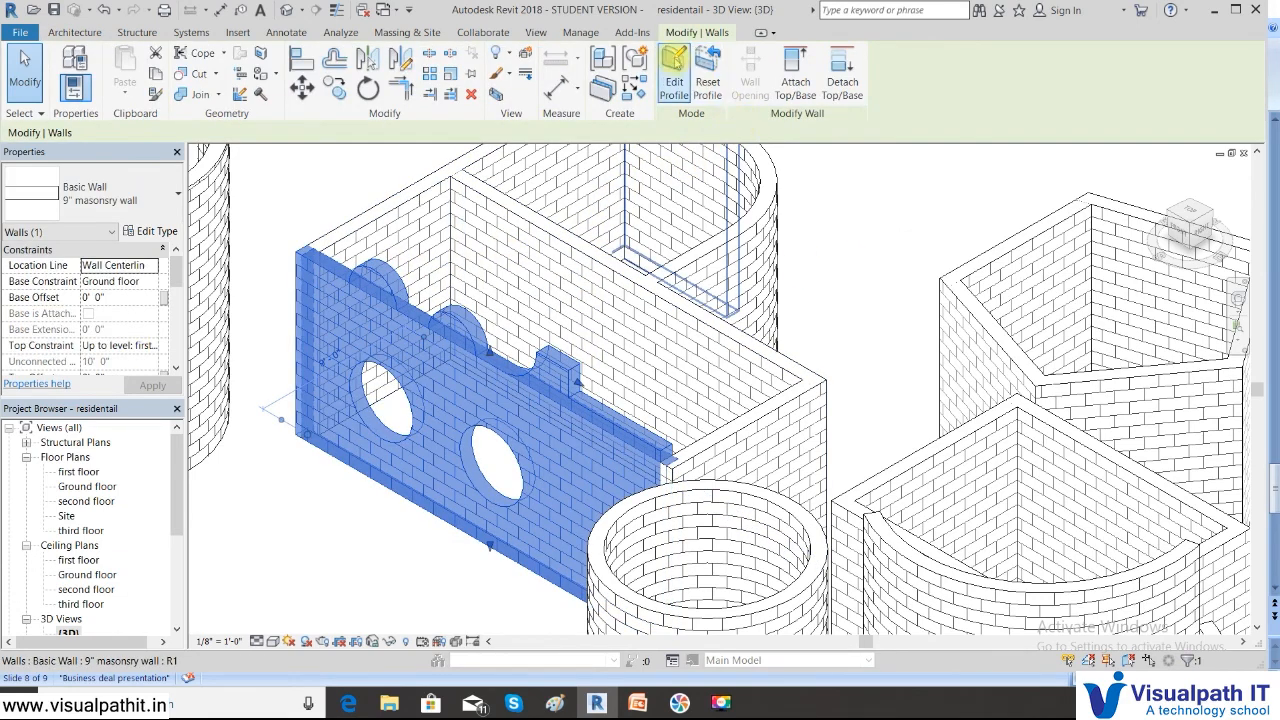
{"action": "left_click", "coordinate": [670, 72]}
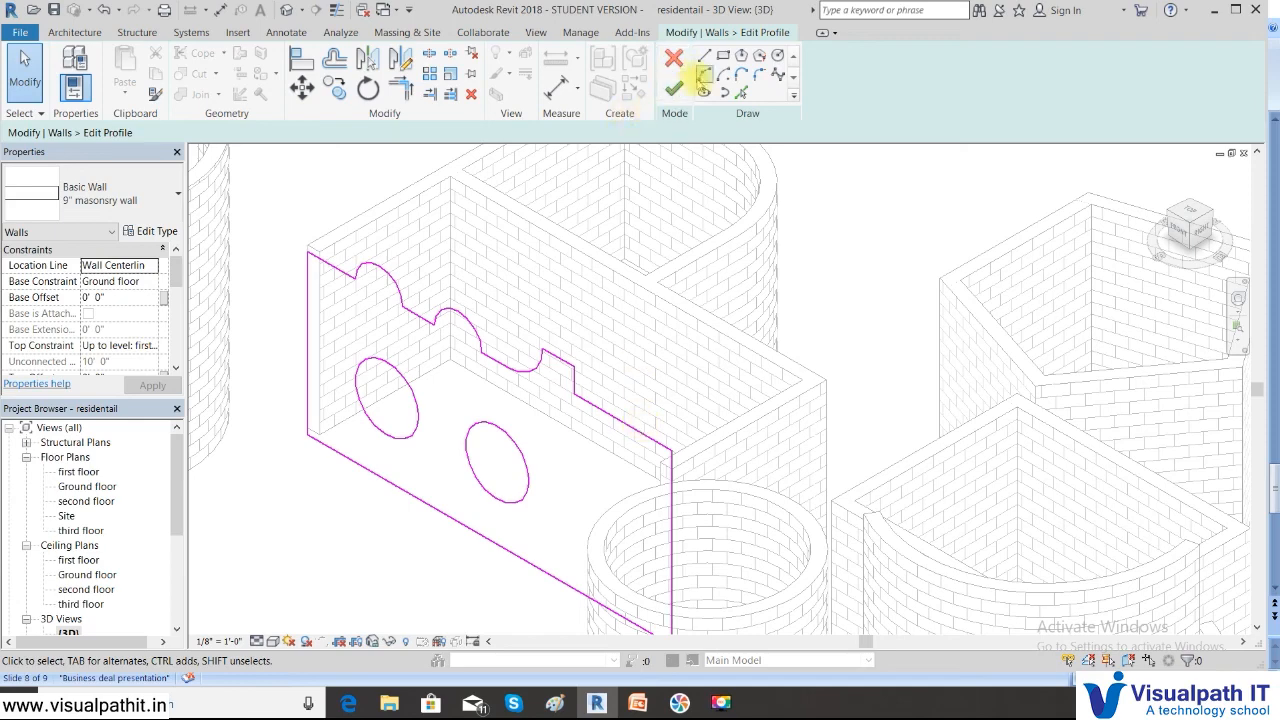
{"action": "left_click", "coordinate": [676, 88]}
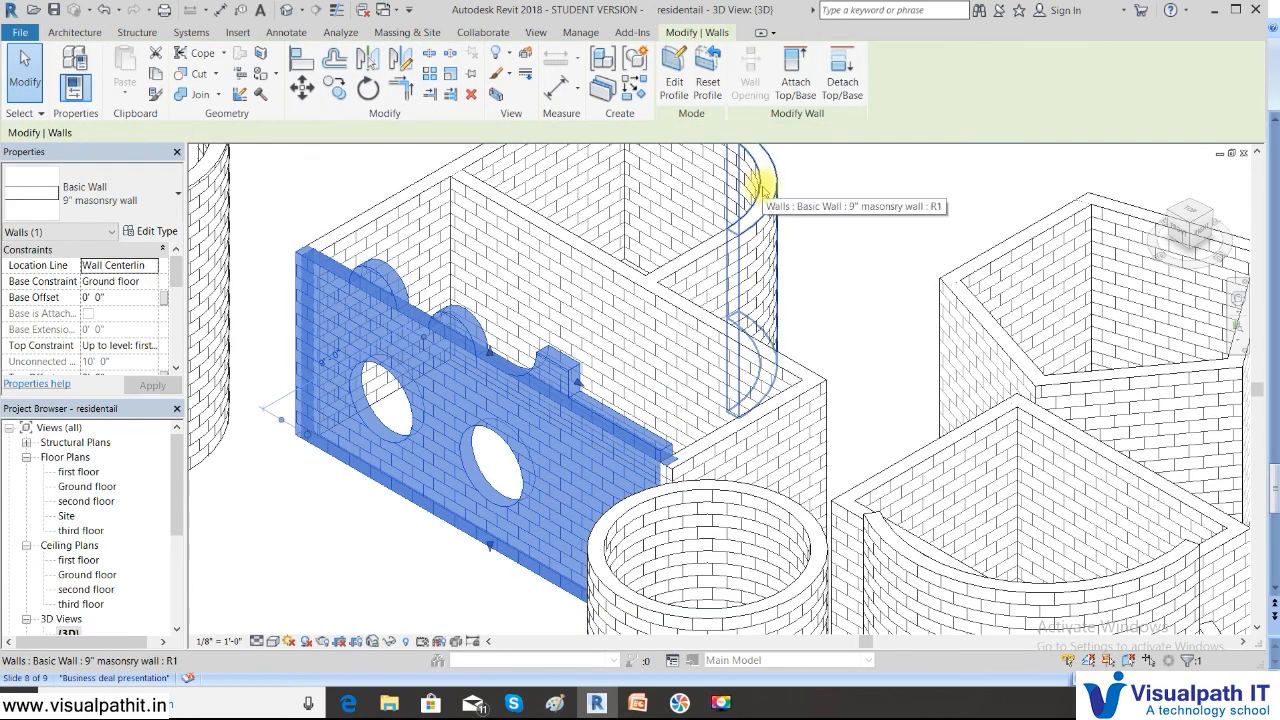